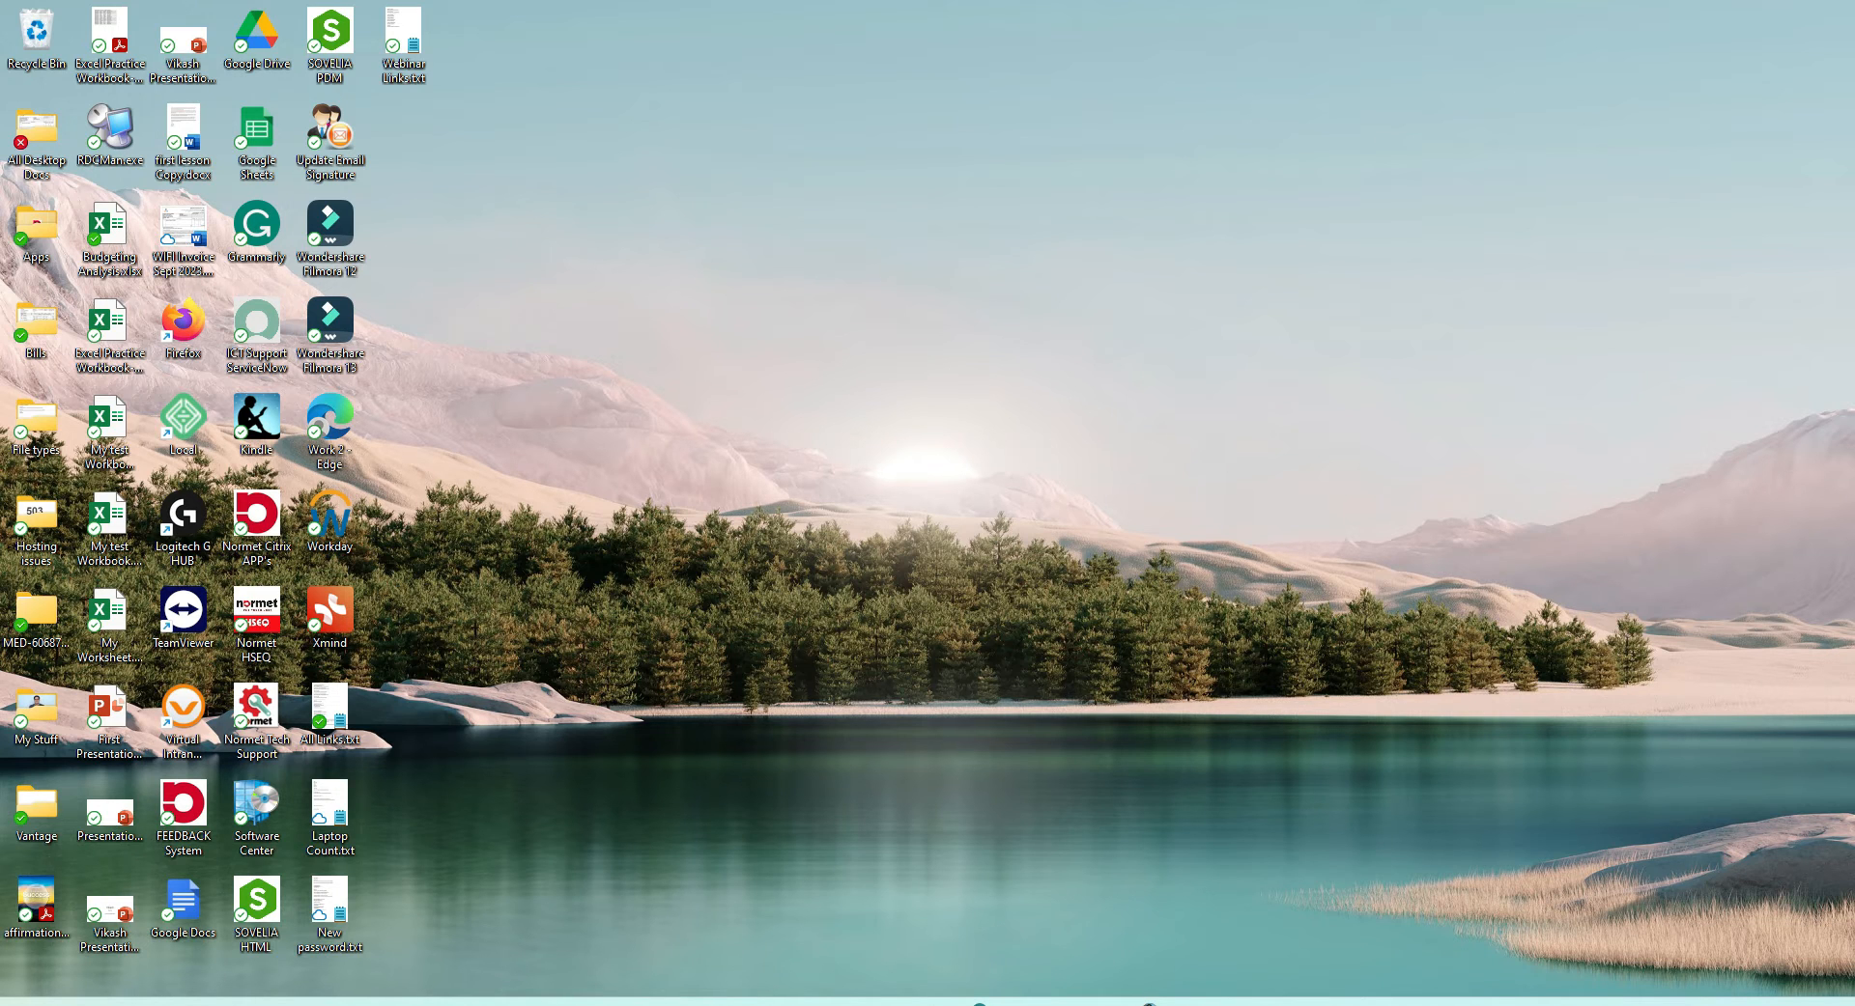
Step: Find and launch the Outlook desktop application
key("super")
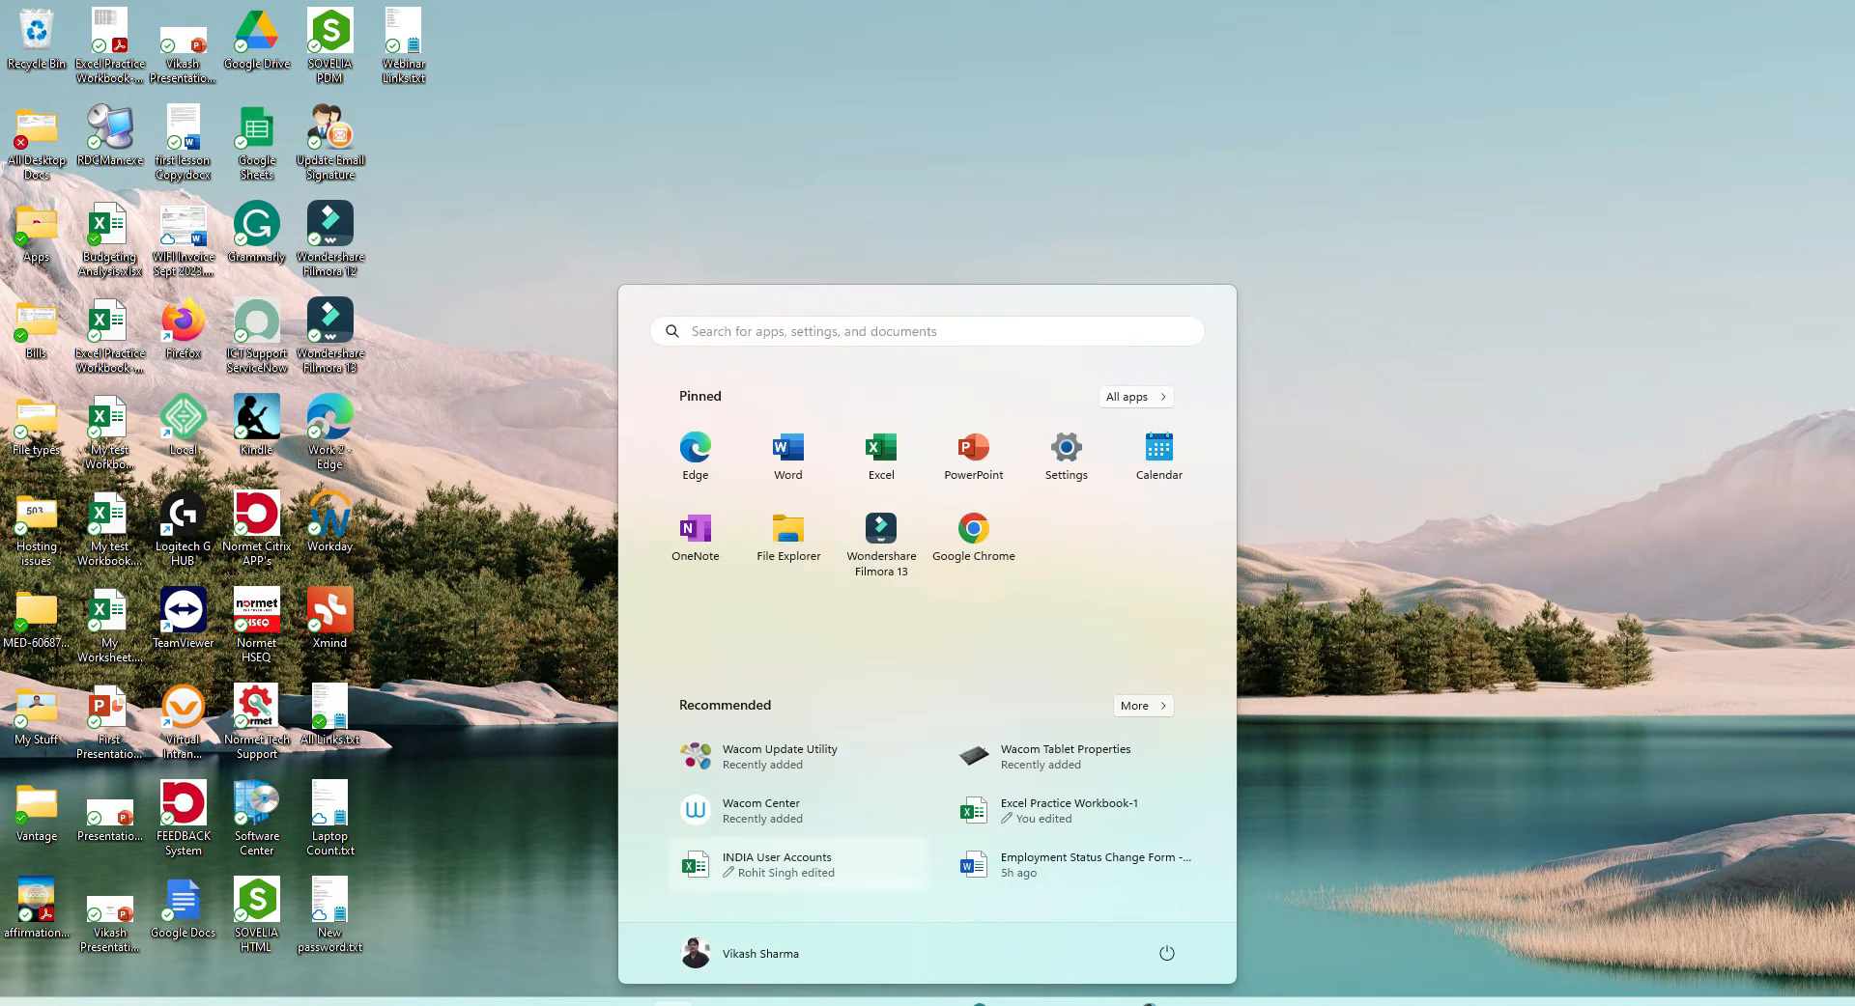
type("outloo")
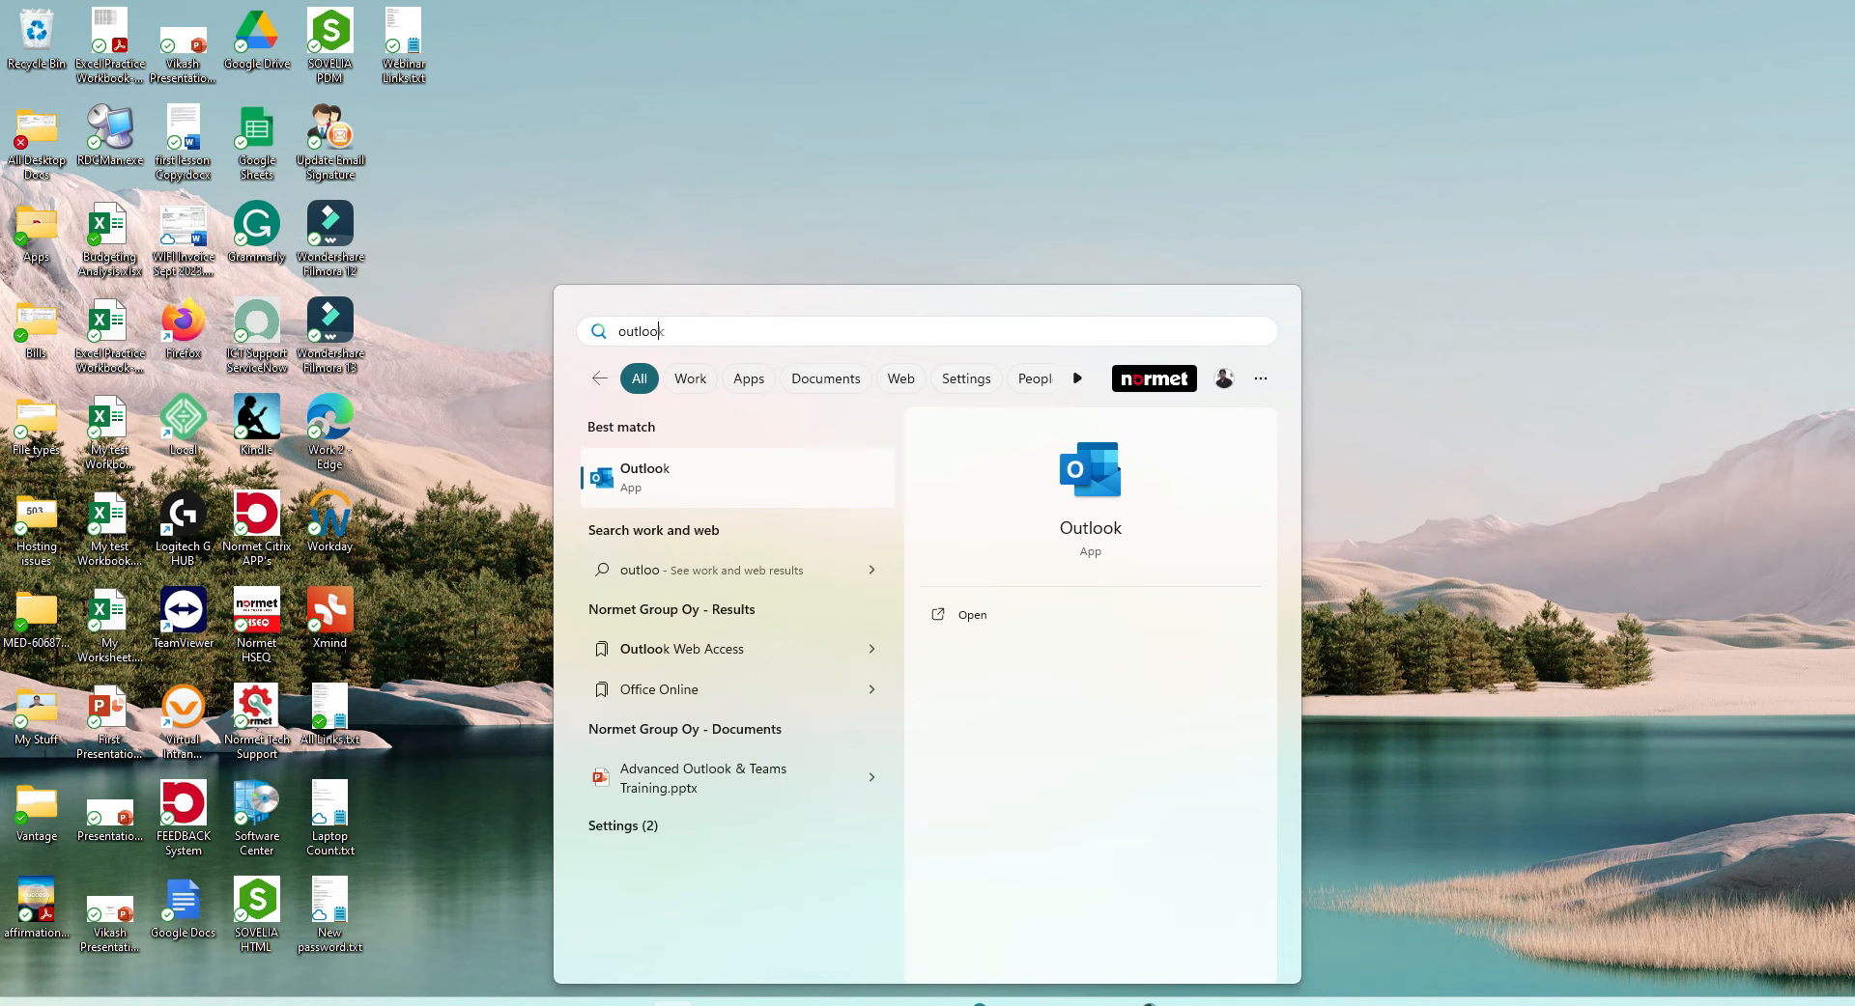
key("Return")
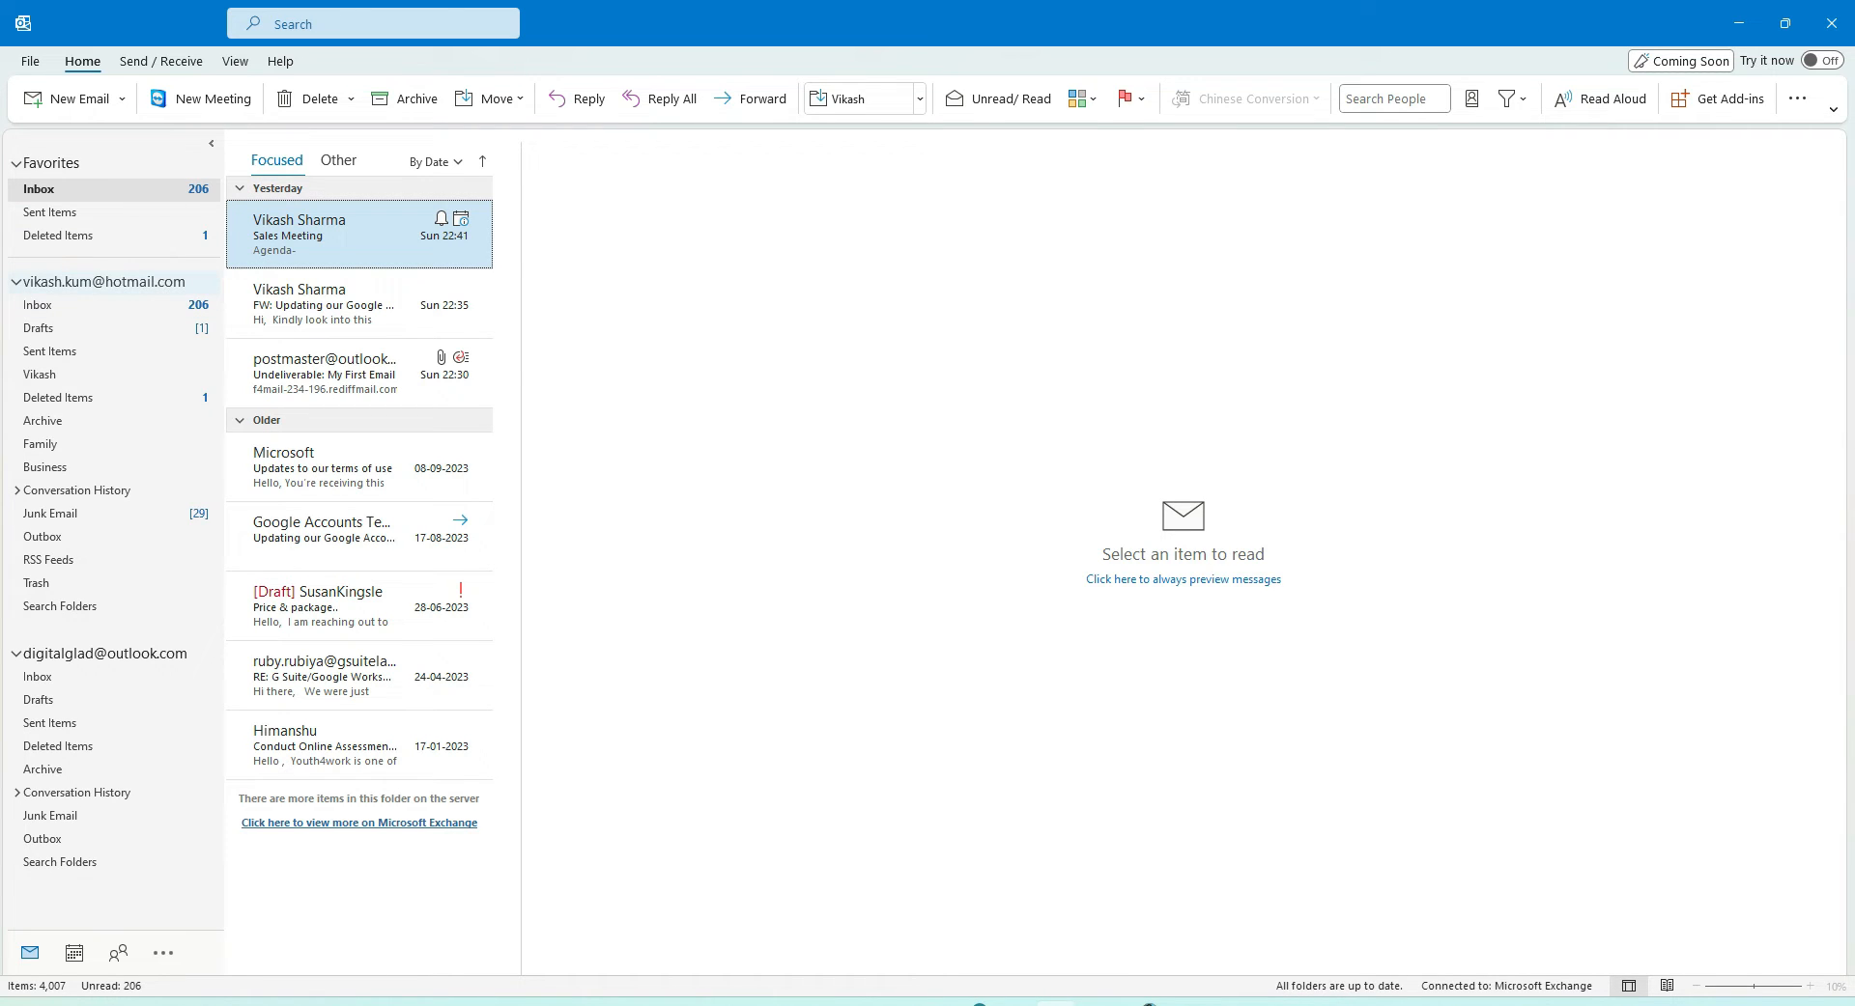
Step: Create a folder named "DigitalGlad Docs" in the Hotmail account and open it
right_click(92, 282)
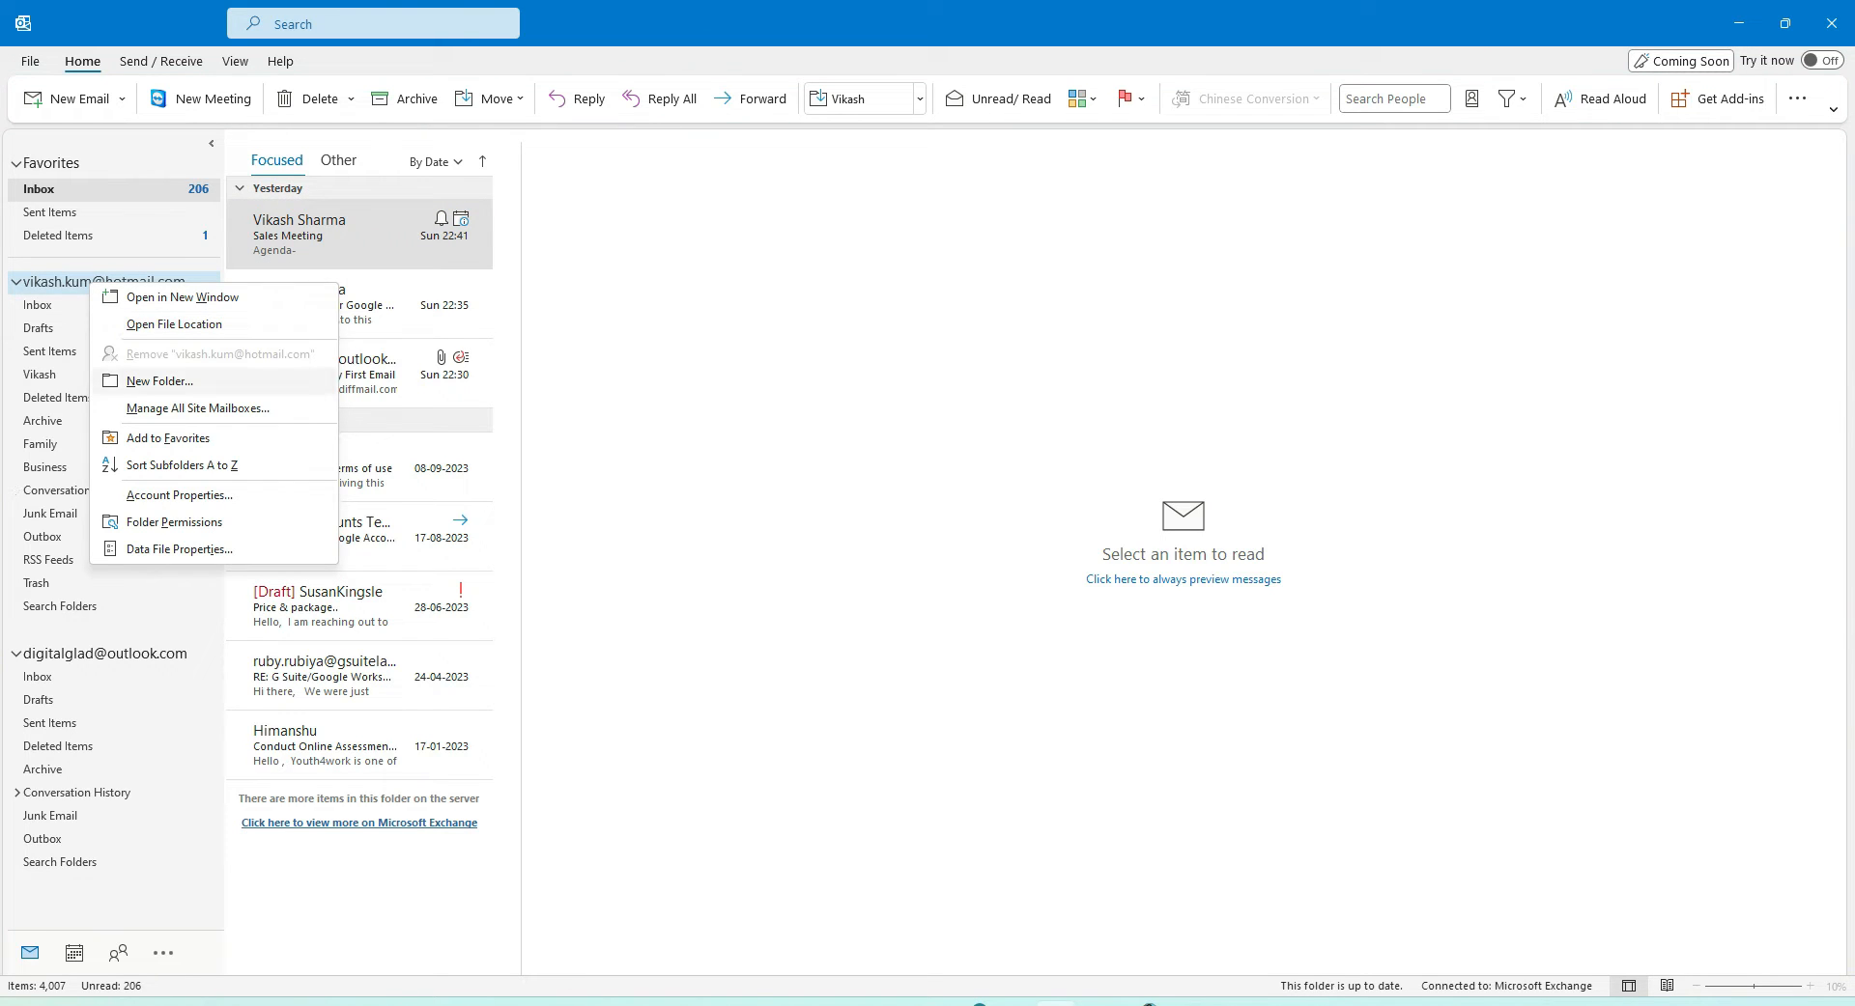
left_click(159, 380)
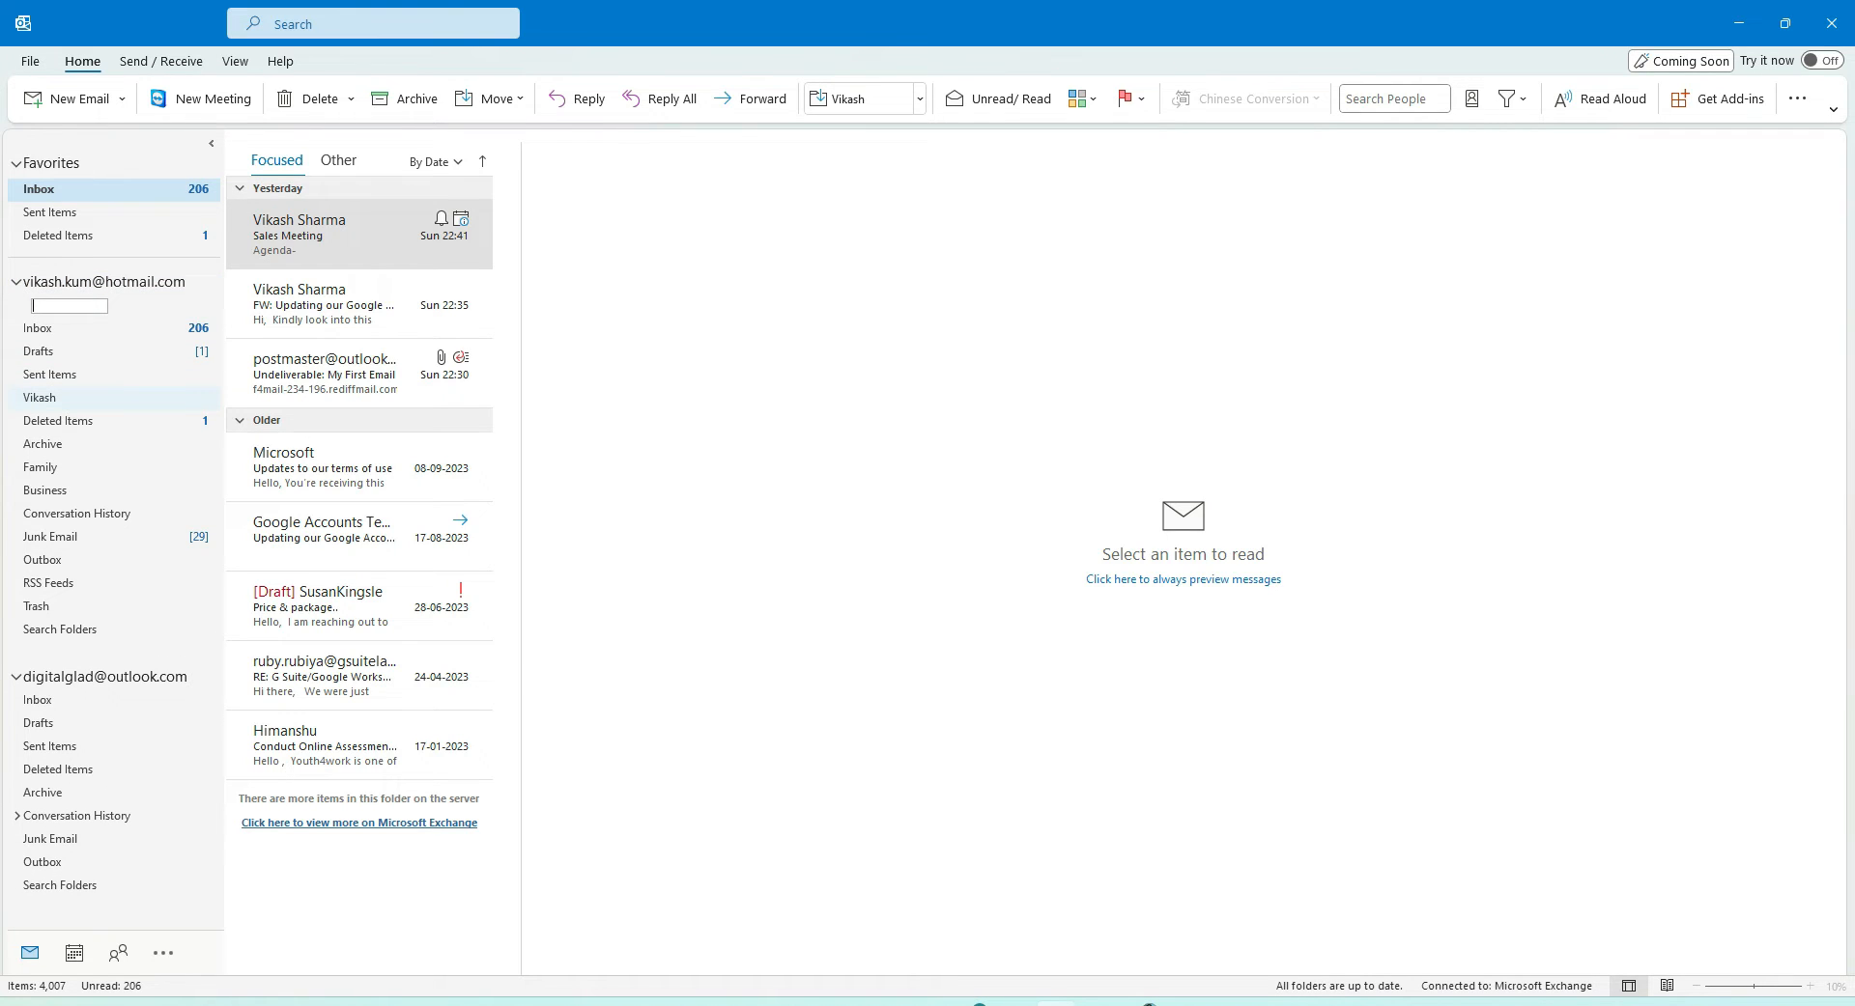
type("DigitalGlad Docs")
key("Return")
left_click_drag(65, 304, 51, 460)
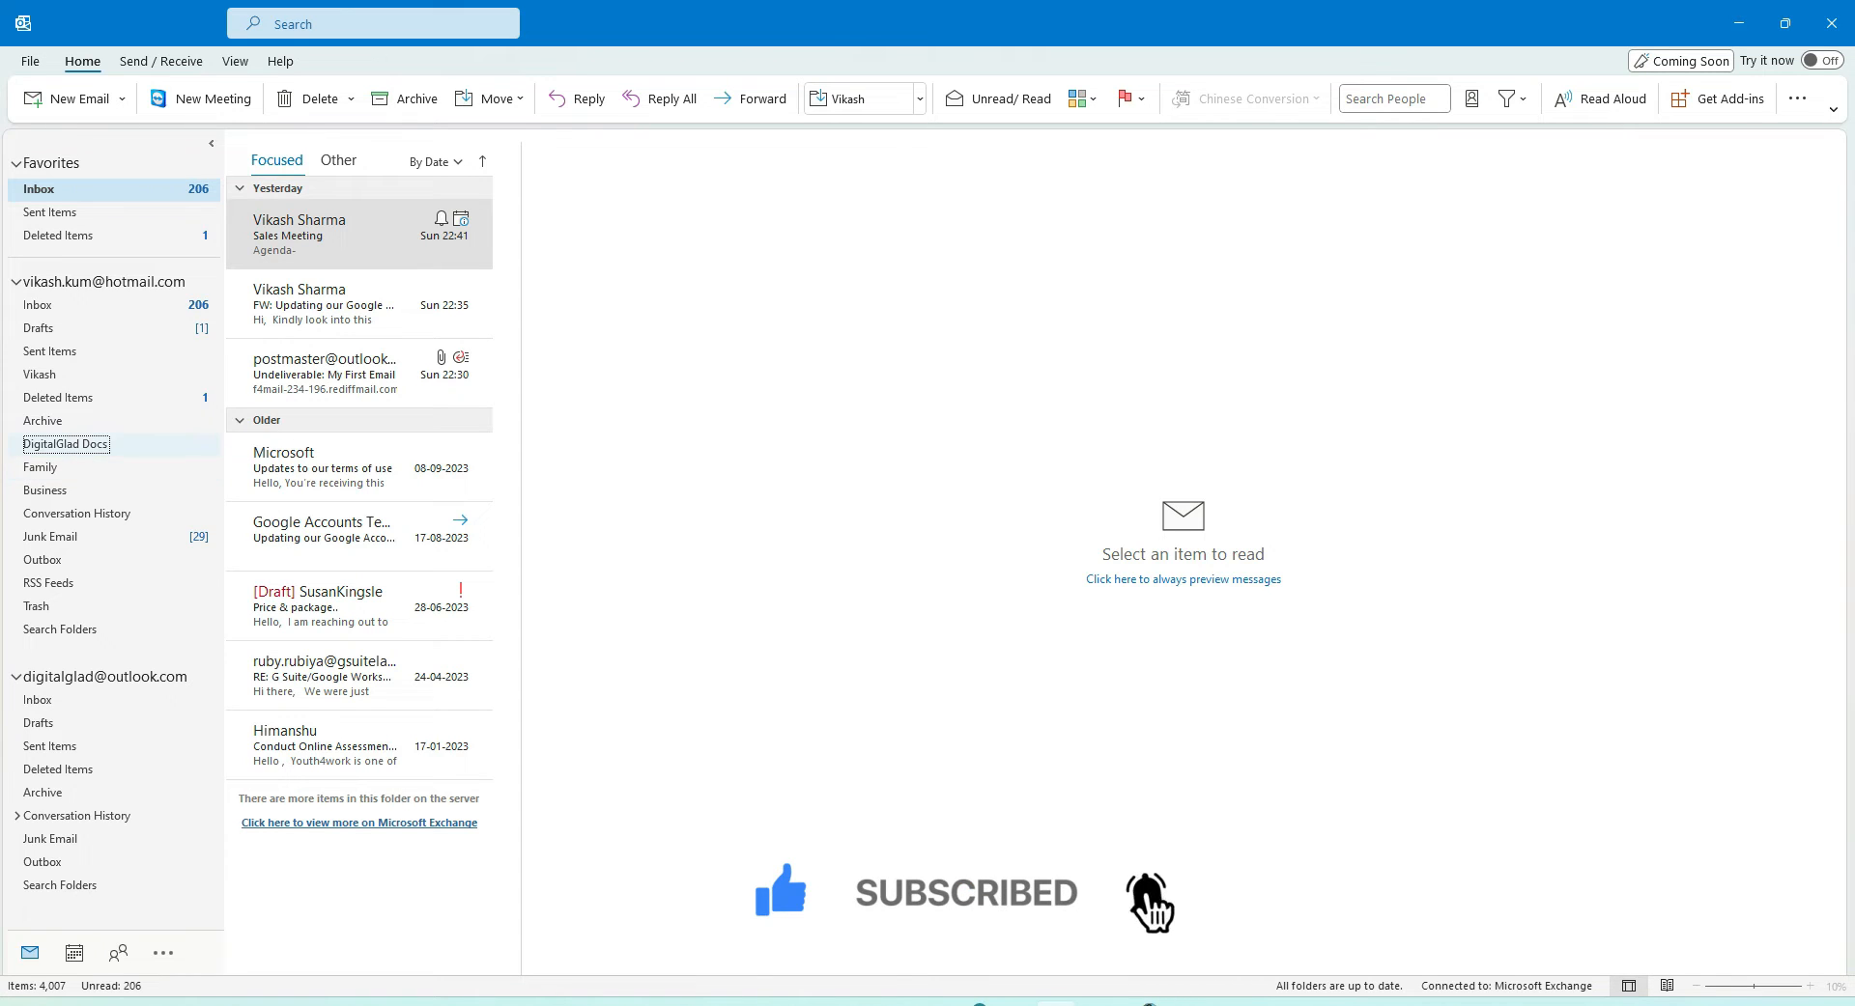
left_click(65, 444)
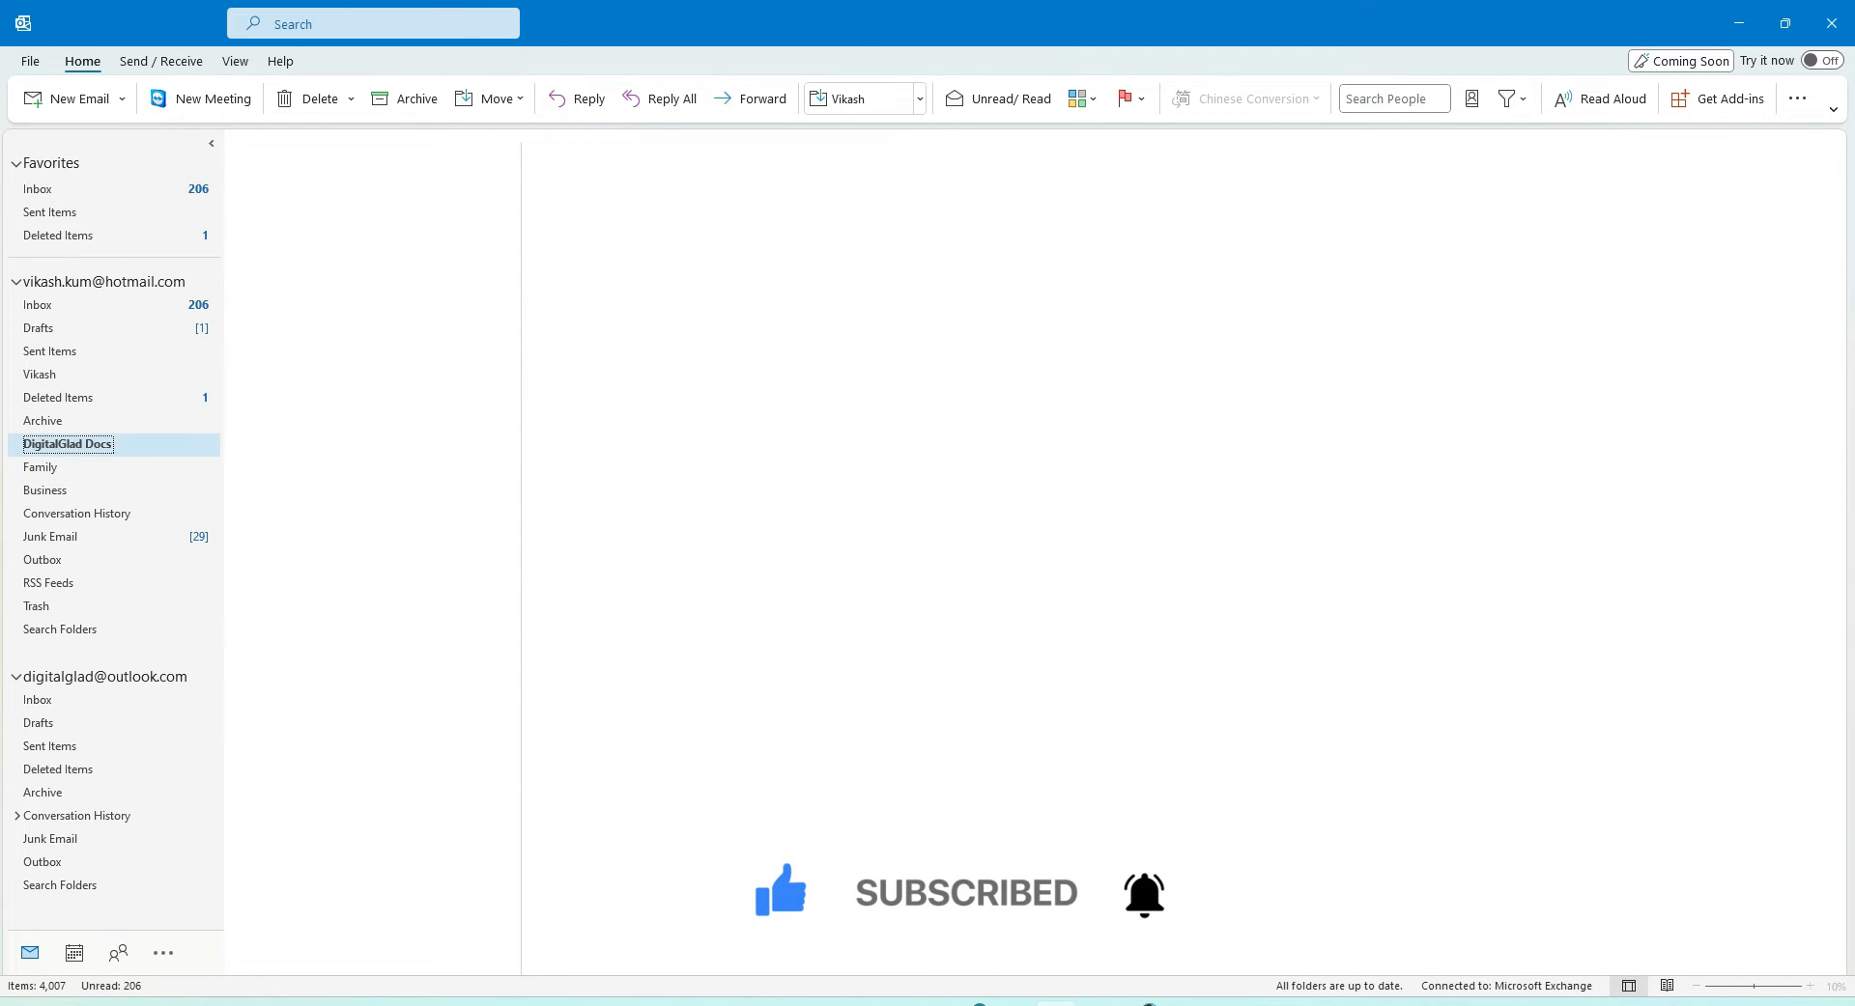
Step: Move the Sales Meeting, forwarded Google account, Microsoft terms and G Suite emails from the Hotmail Inbox to DigitalGlad Docs and open that folder
left_click(39, 306)
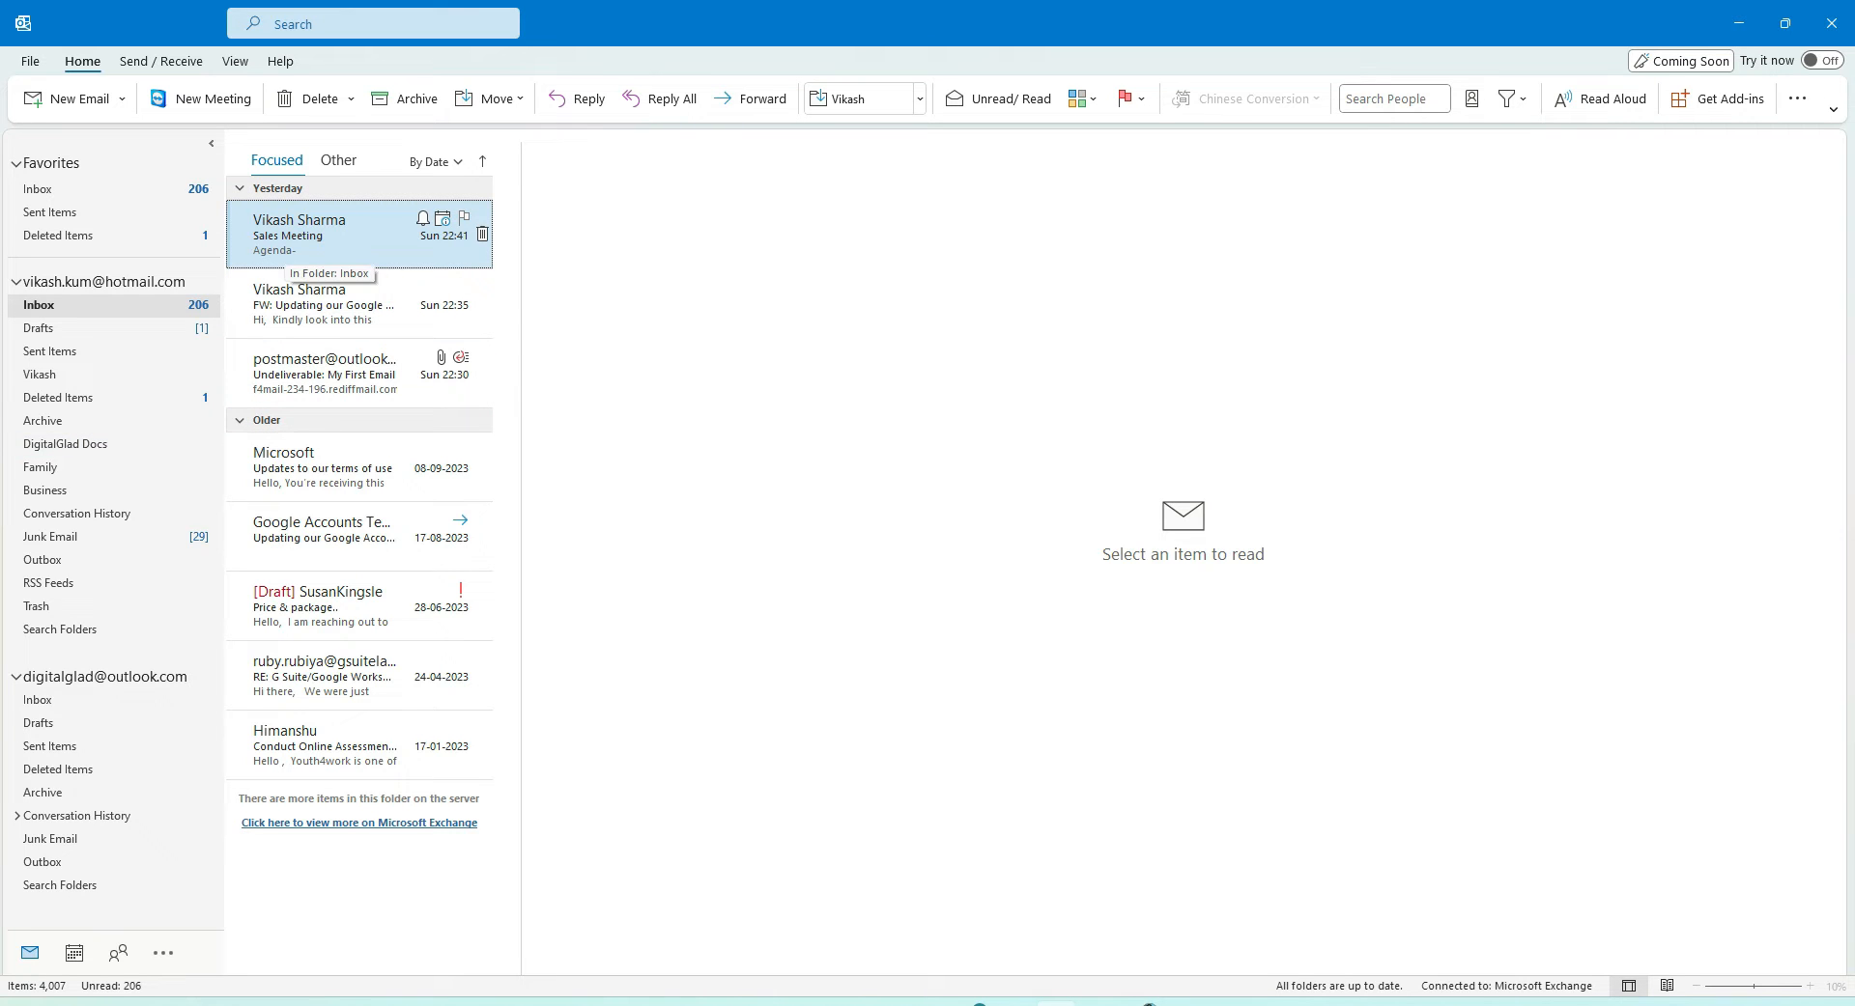
left_click(359, 304, "ctrl")
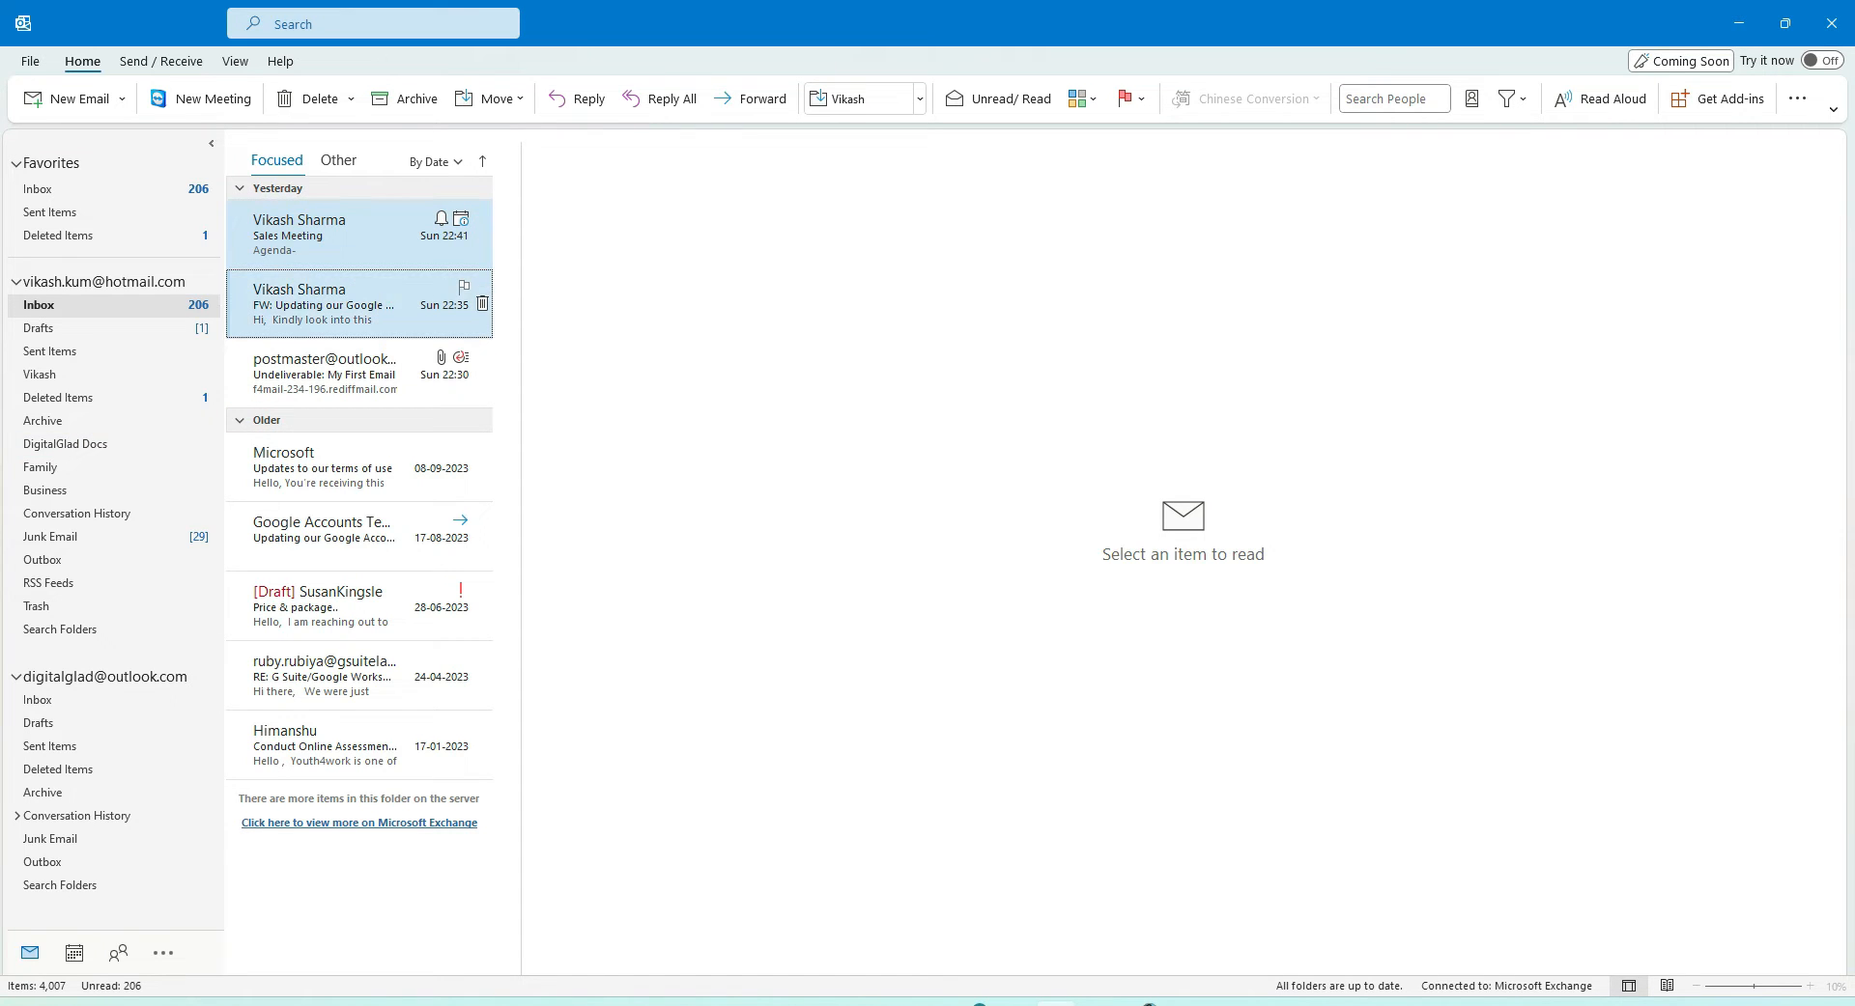
left_click(359, 468, "ctrl")
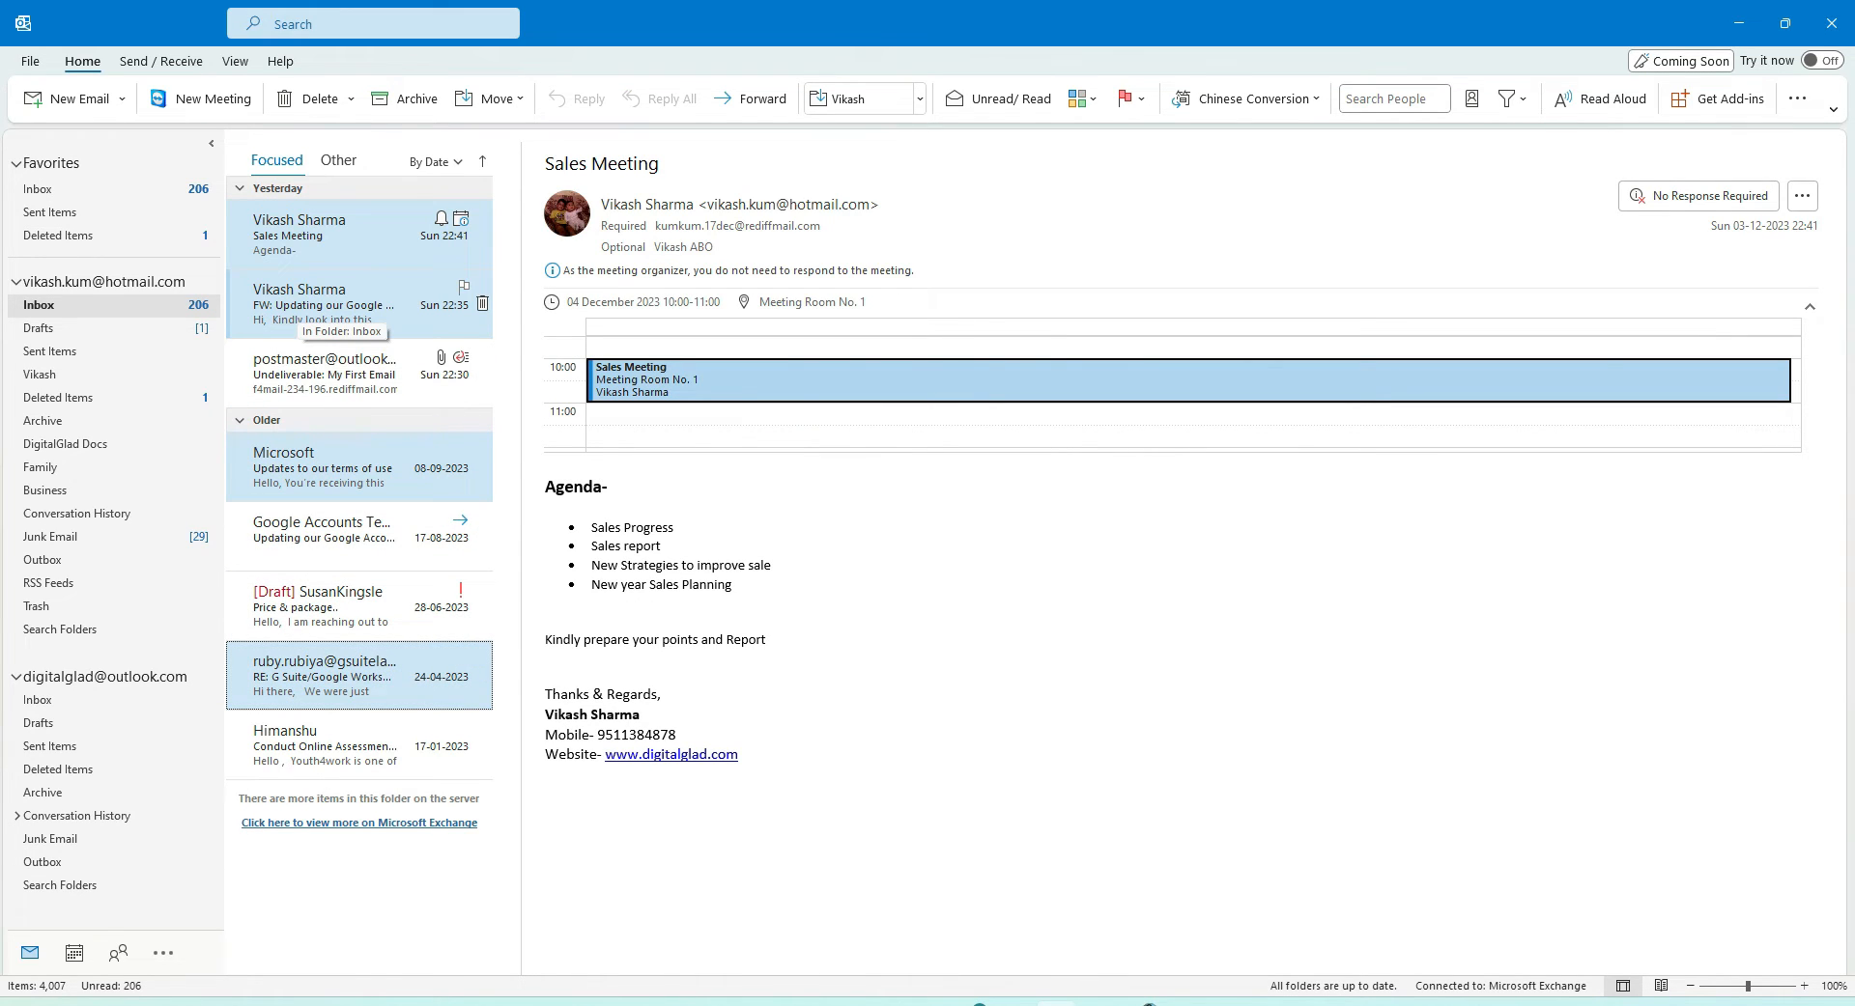
left_click_drag(319, 307, 147, 444)
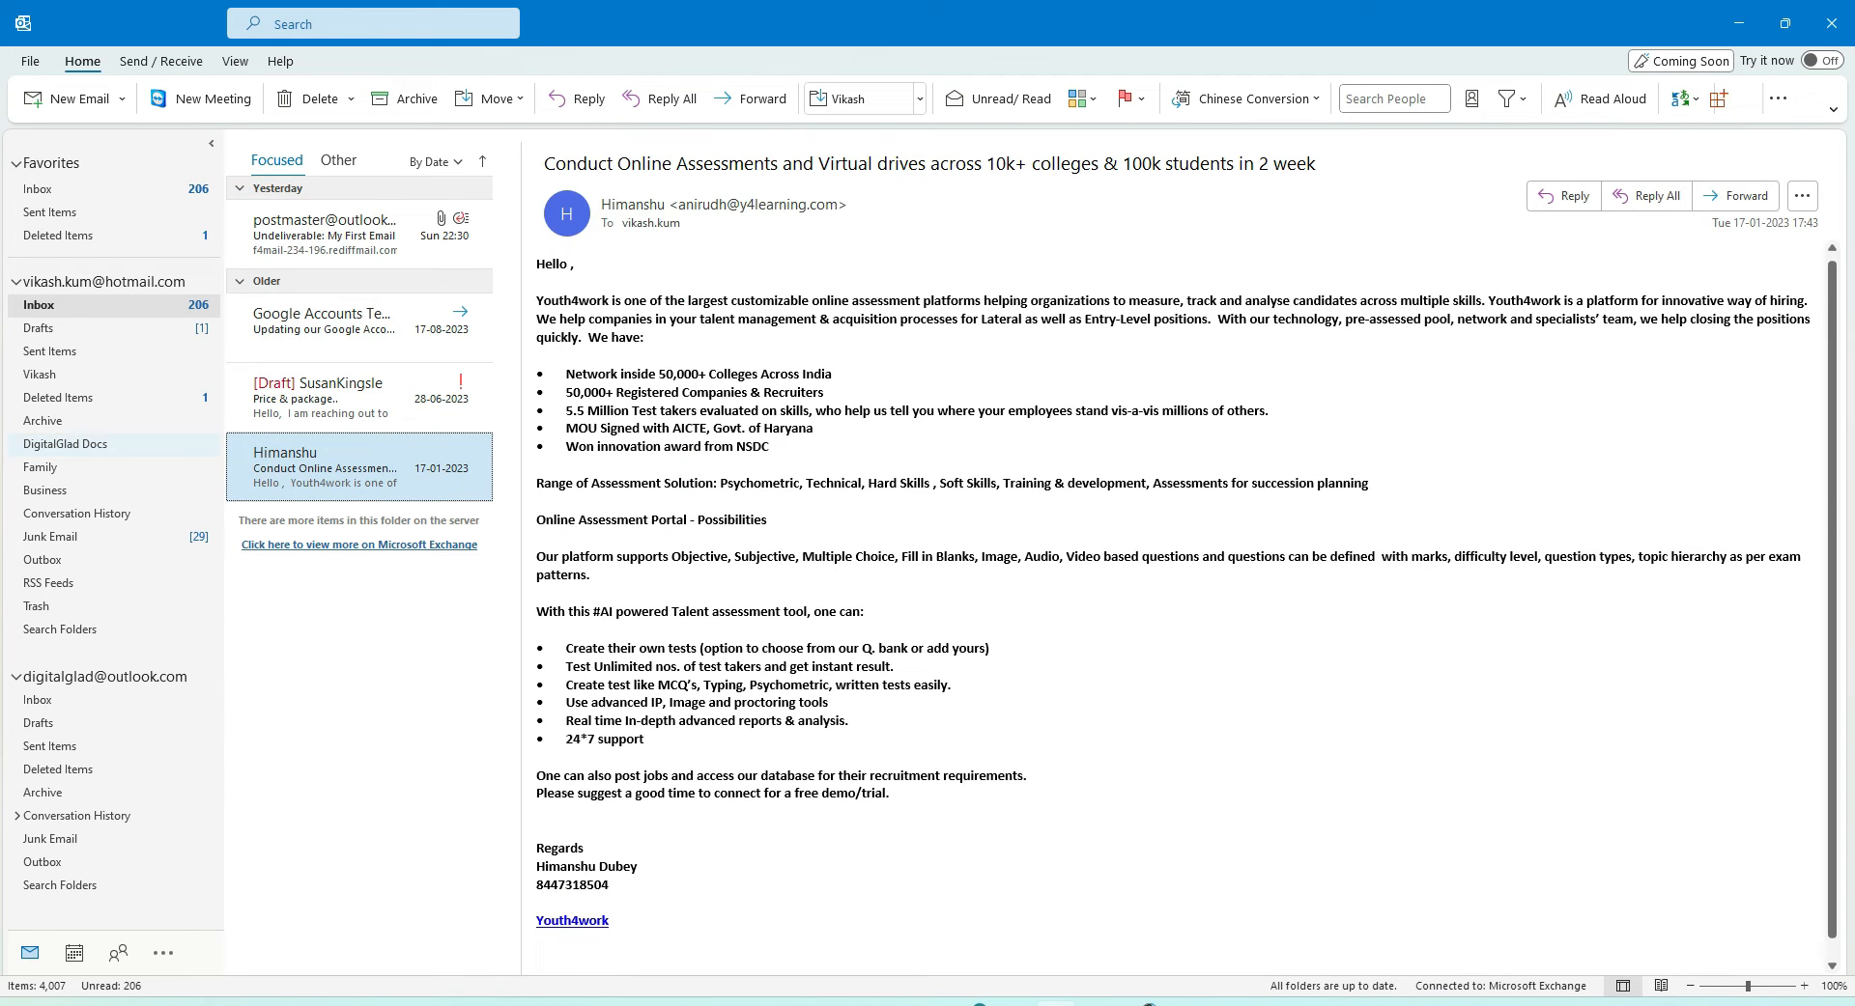
left_click(145, 444)
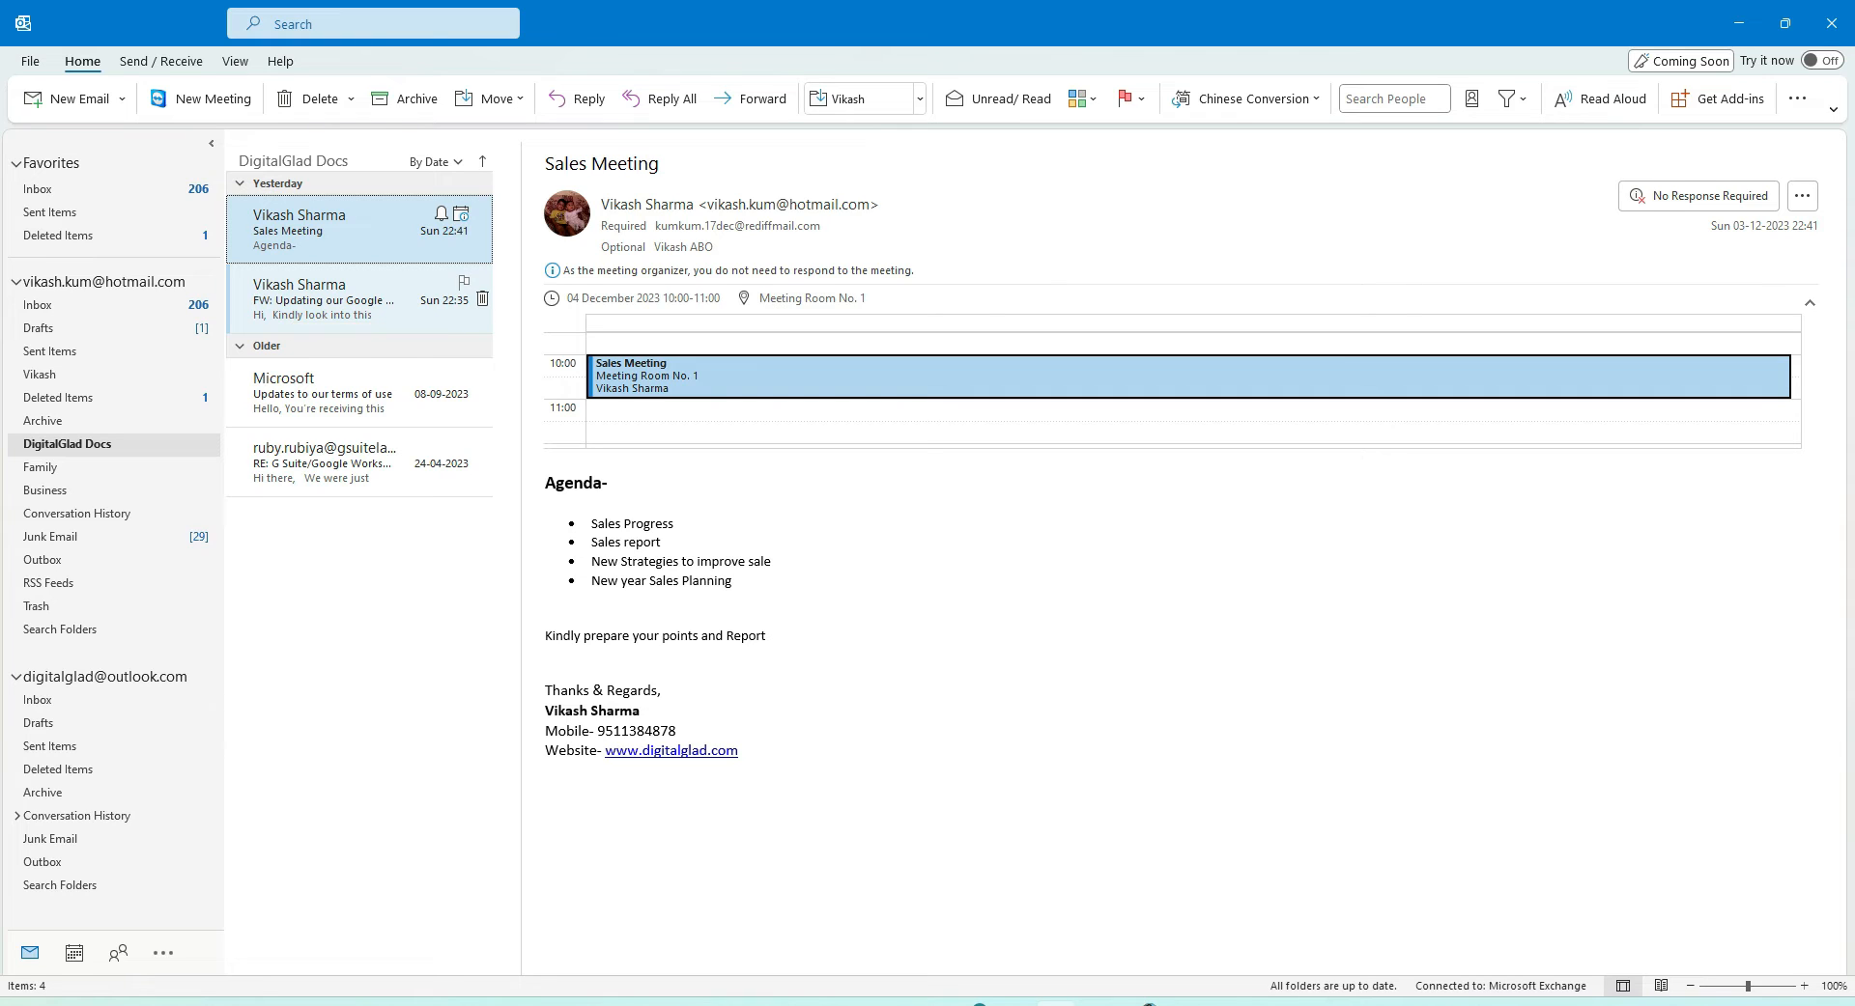
Step: Move all four emails from DigitalGlad Docs back to the Inbox and open the Inbox
key("shift+Down")
key("shift+Down")
key("shift+Down")
right_click(323, 251)
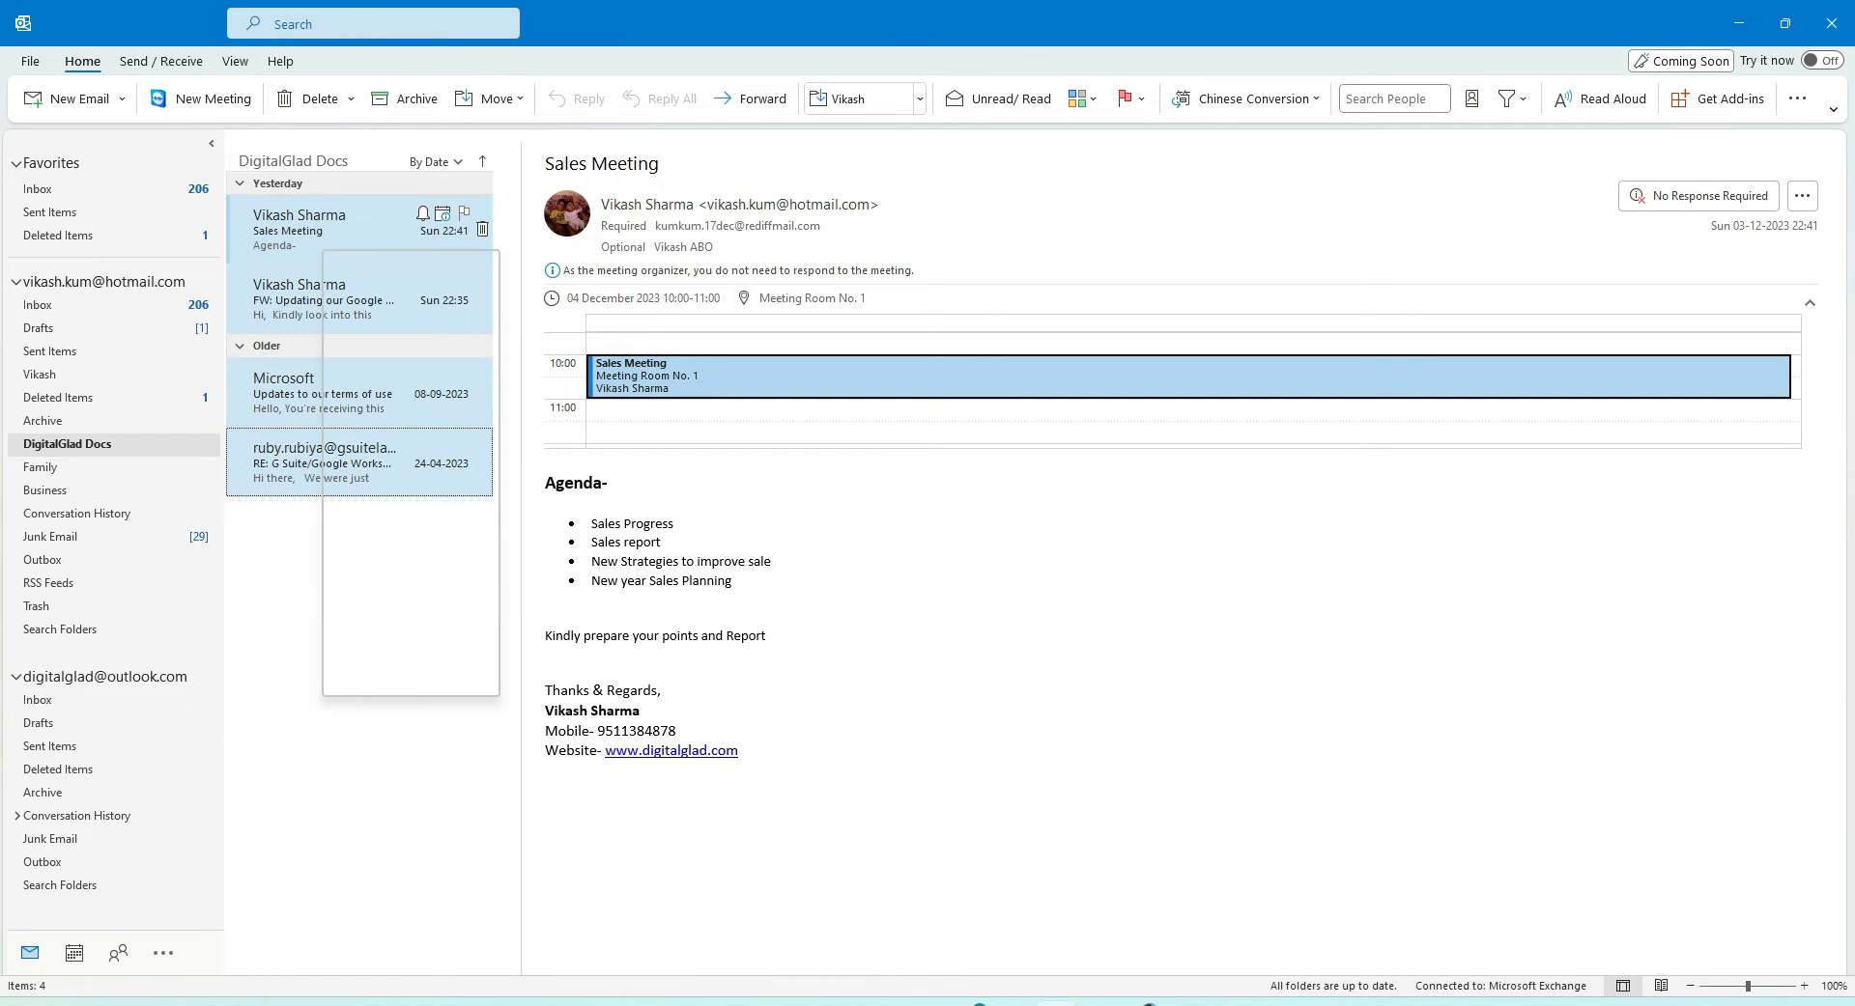
mouse_move(405, 569)
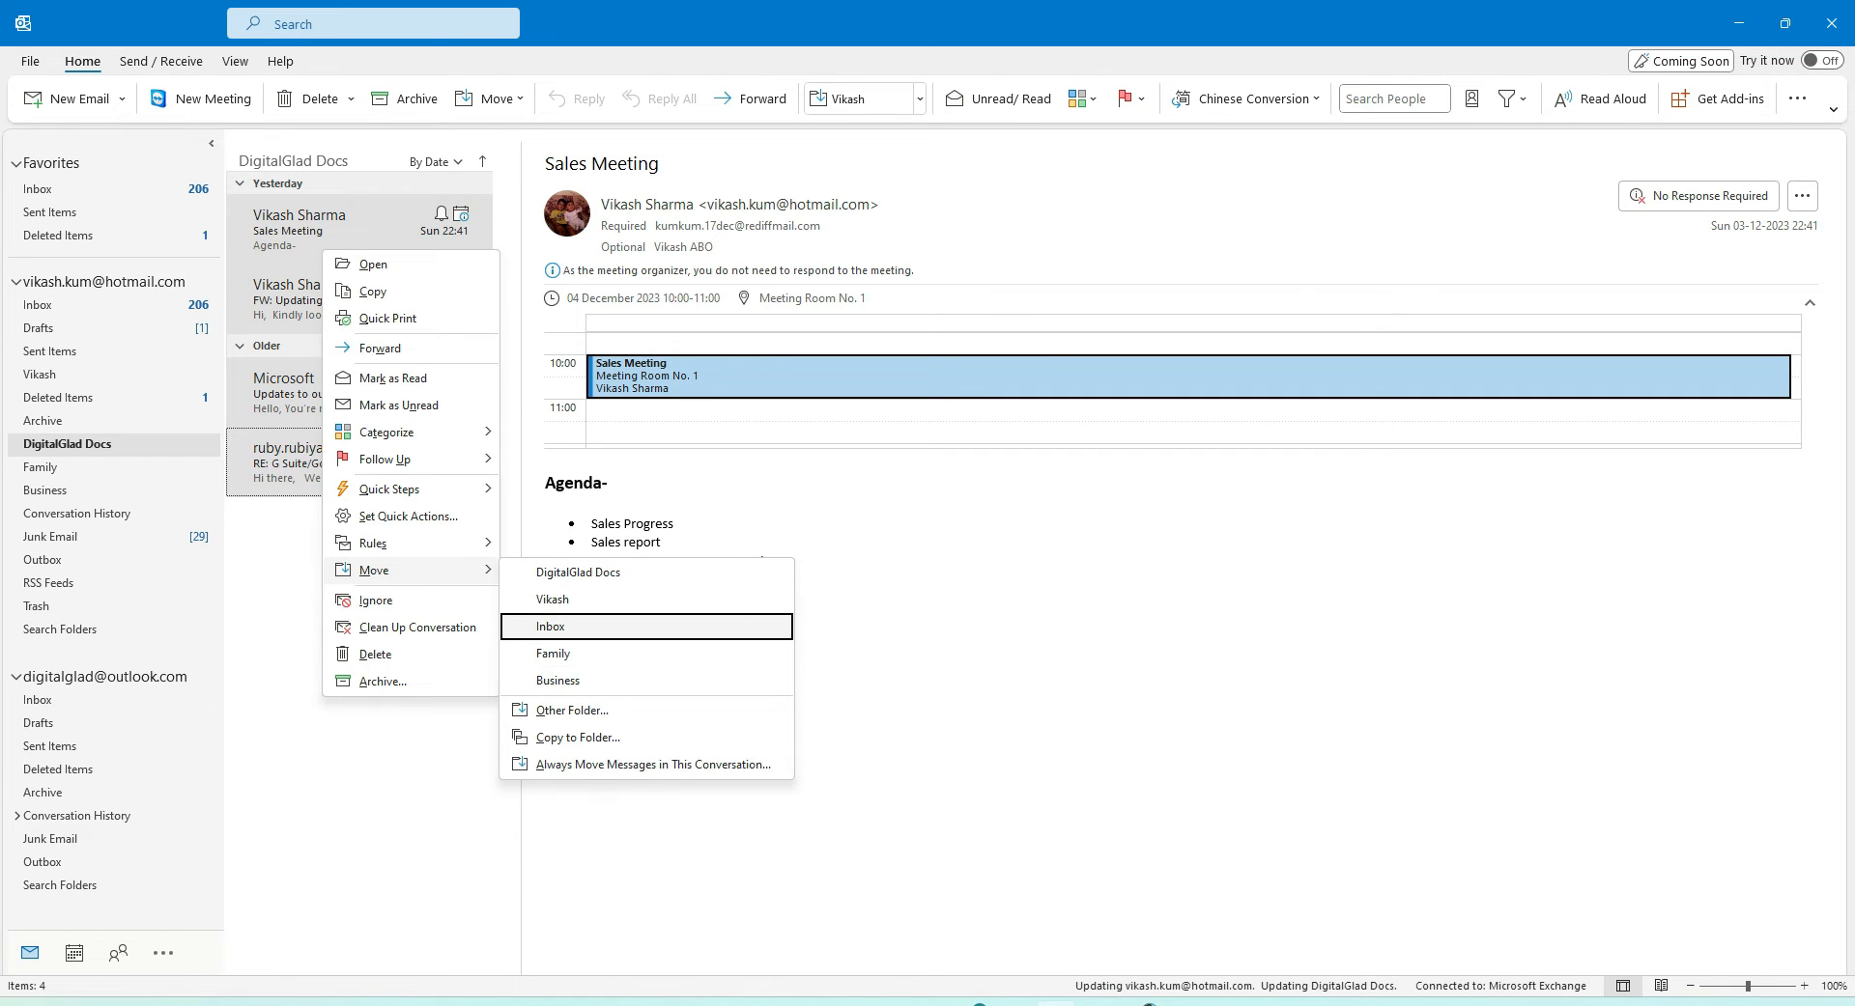
left_click(579, 626)
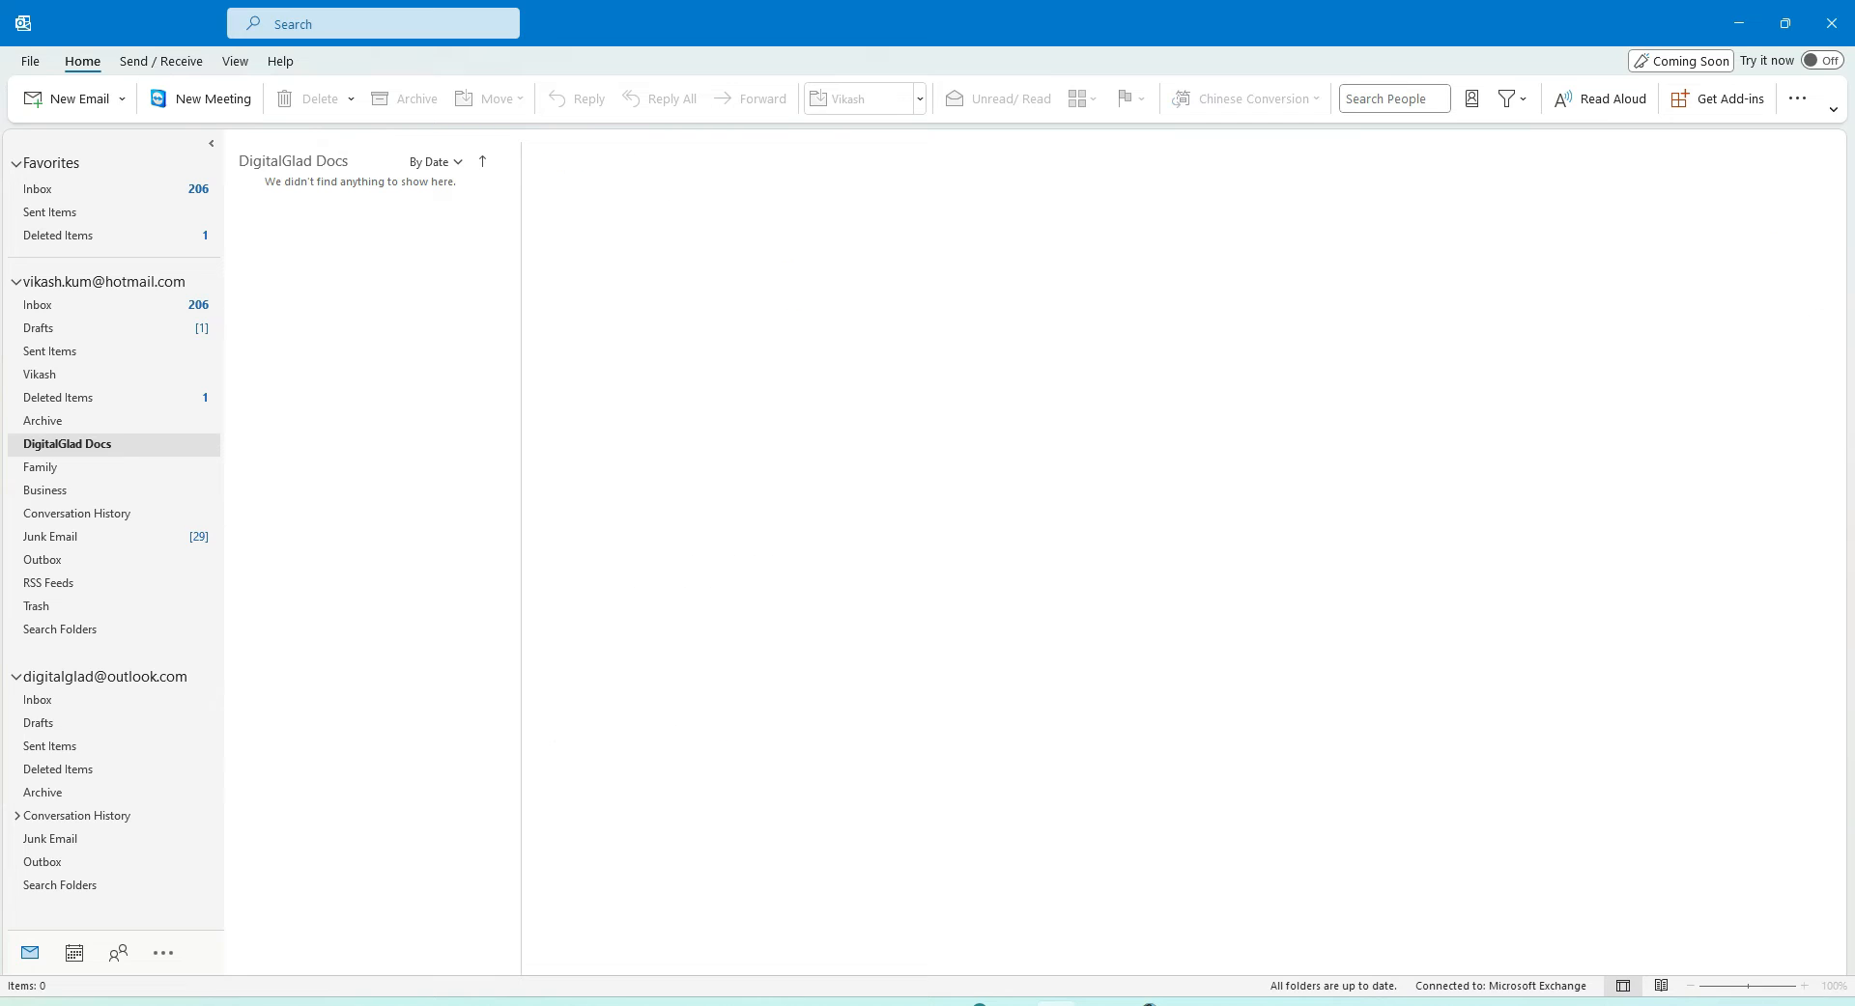
left_click(97, 306)
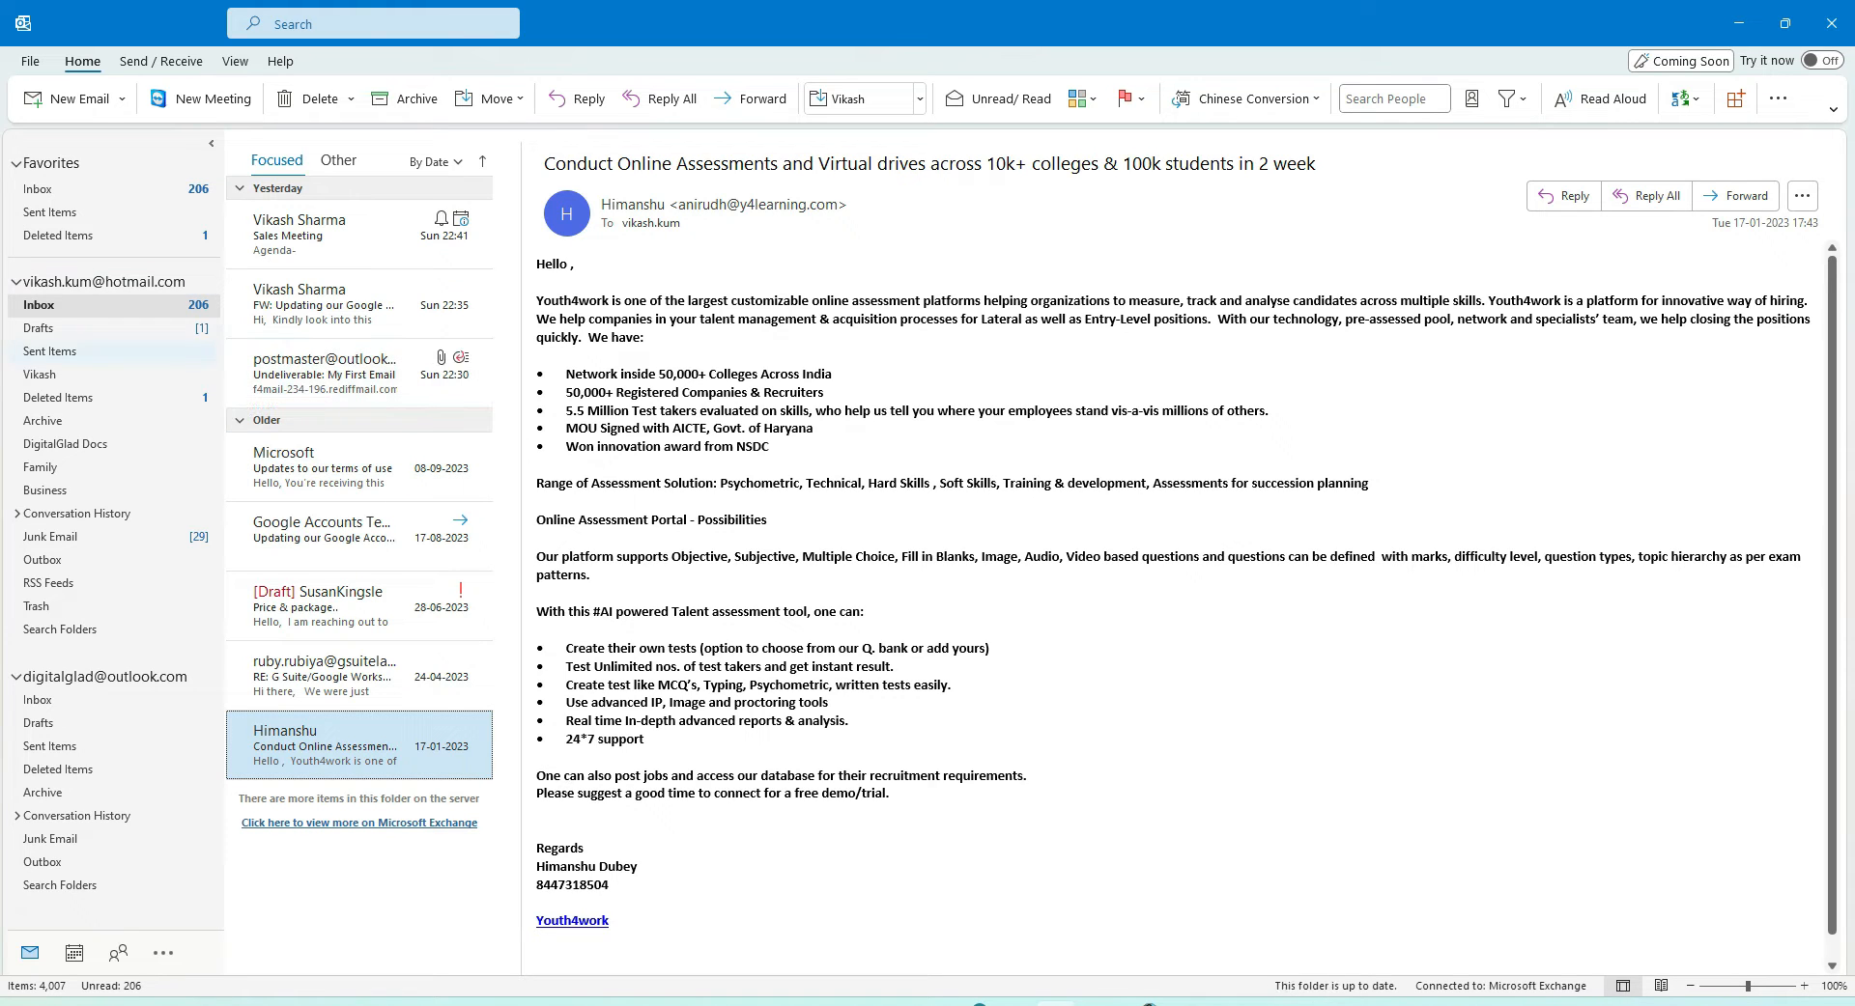
Step: Delete the DigitalGlad Docs folder and open Deleted Items
left_click(66, 443)
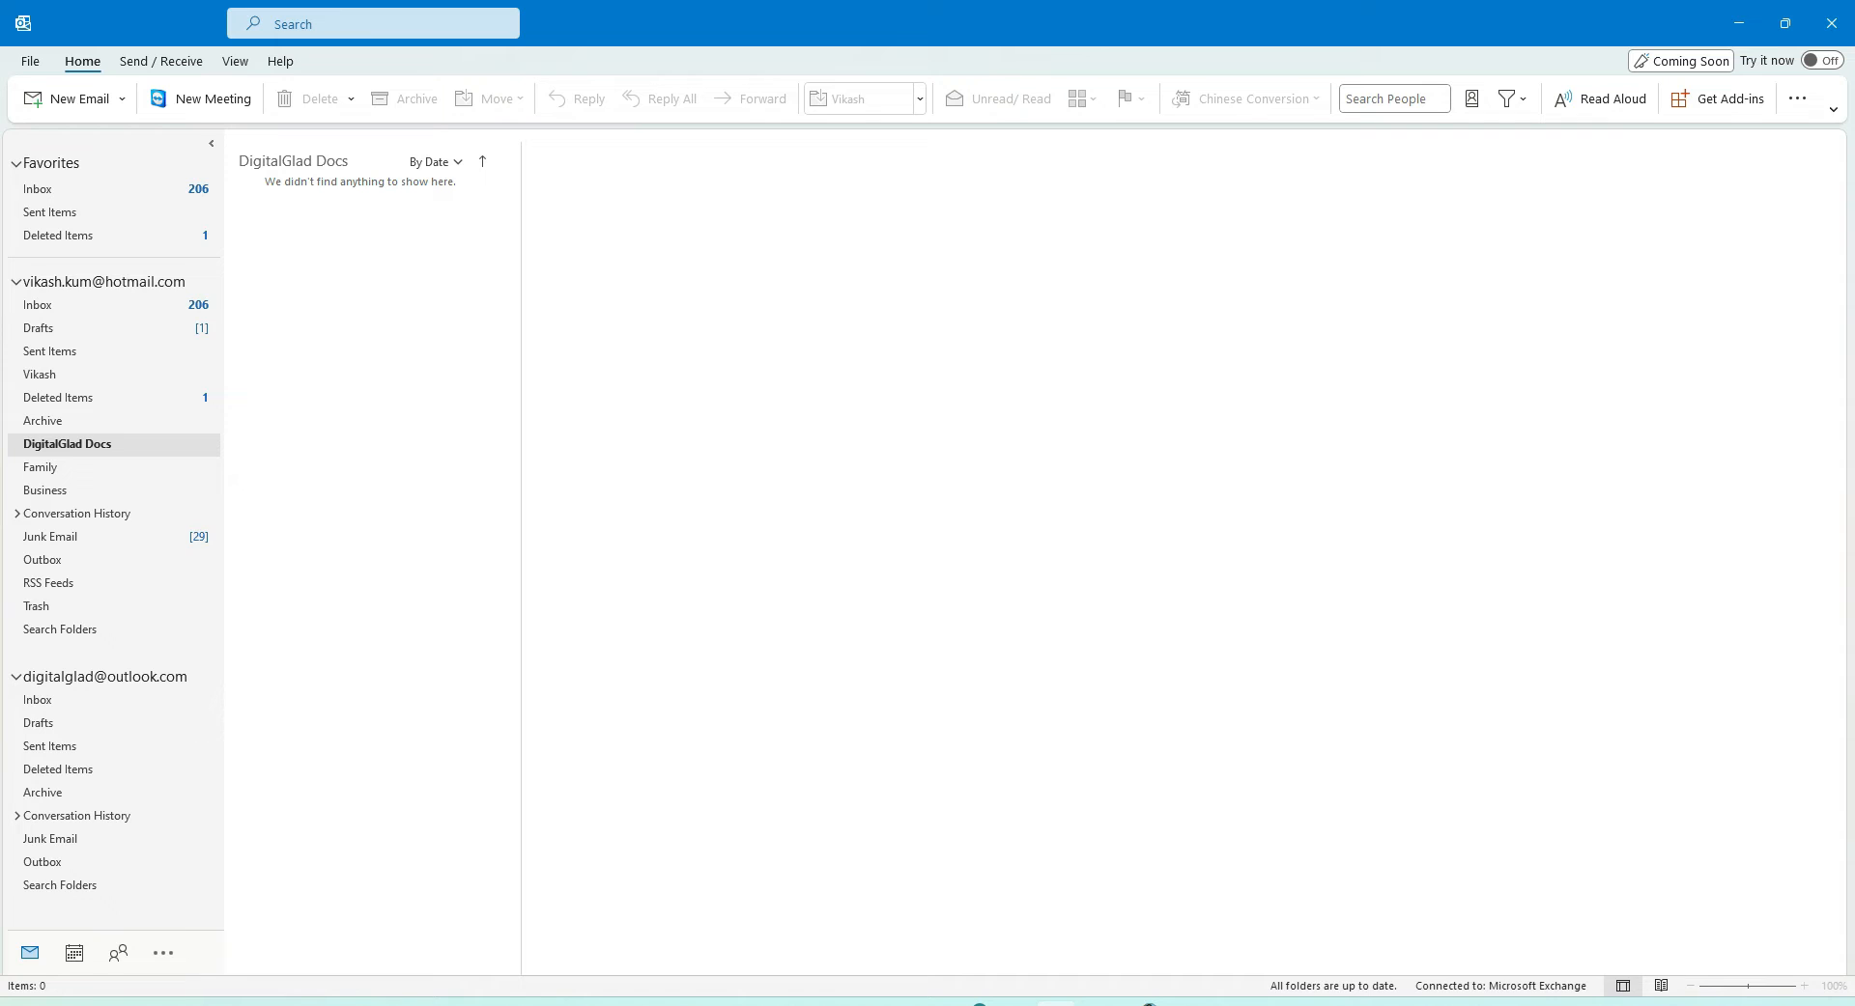
right_click(68, 444)
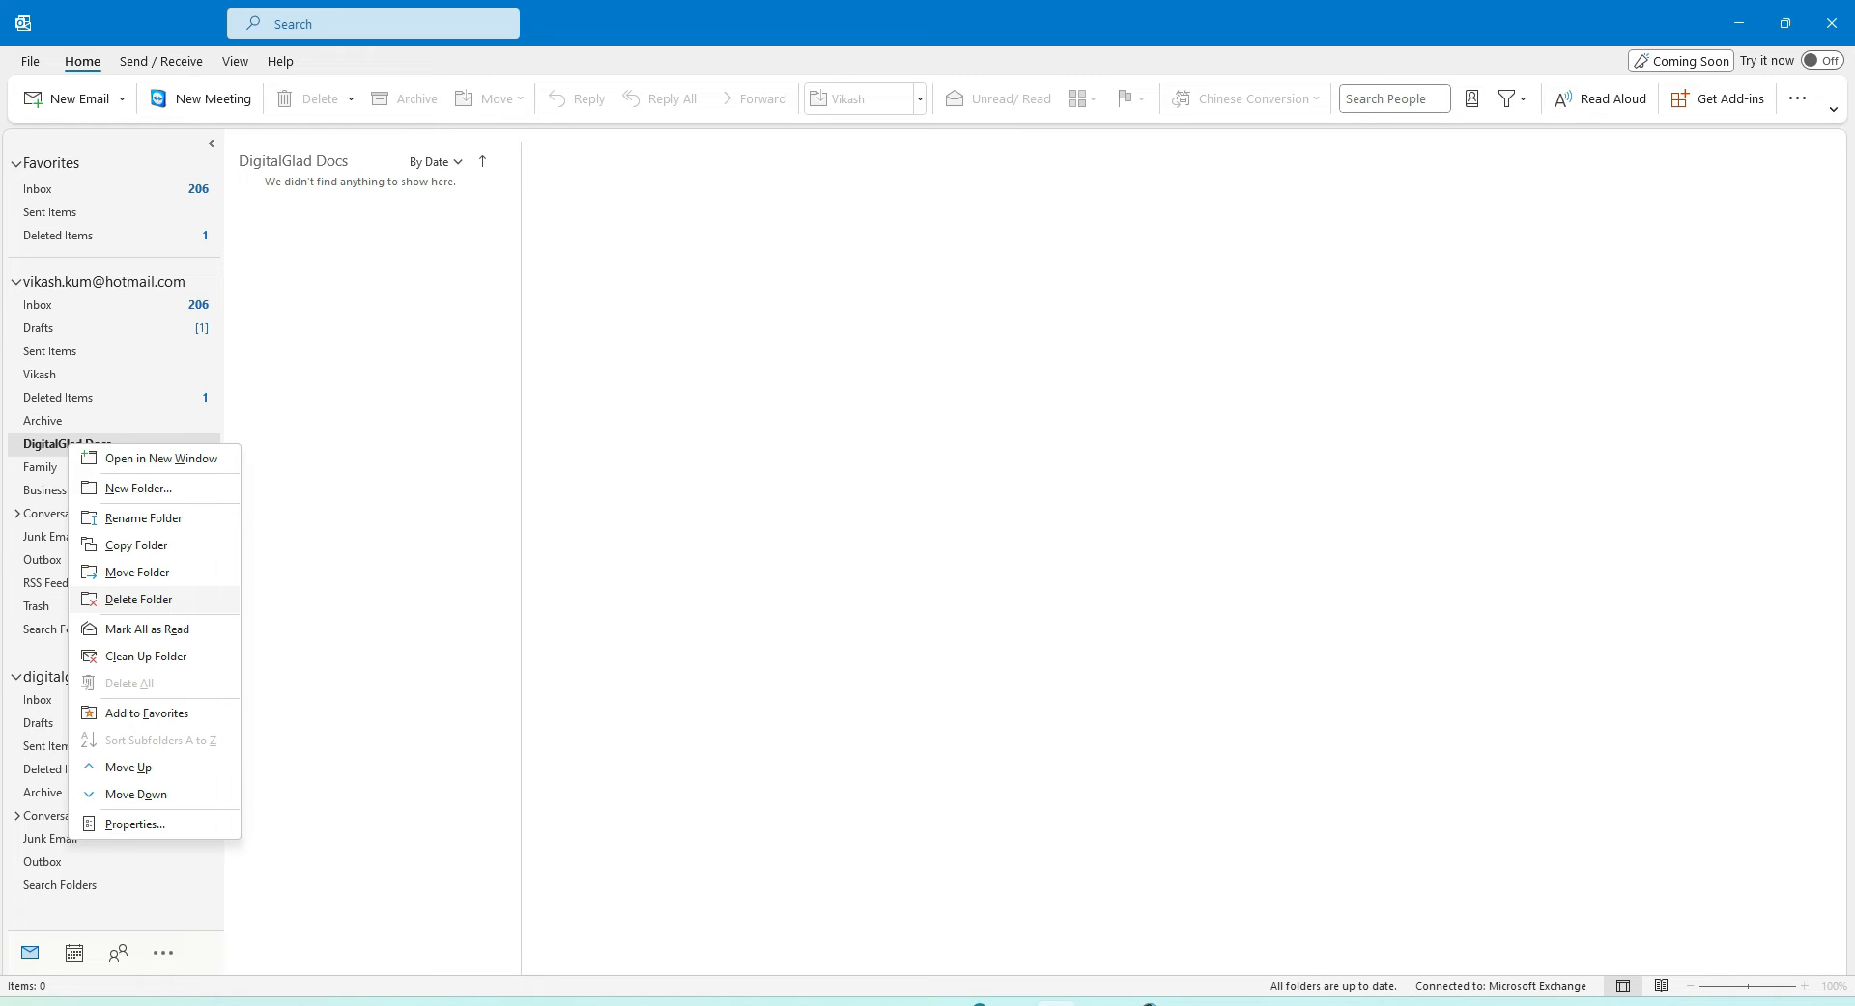
left_click(139, 598)
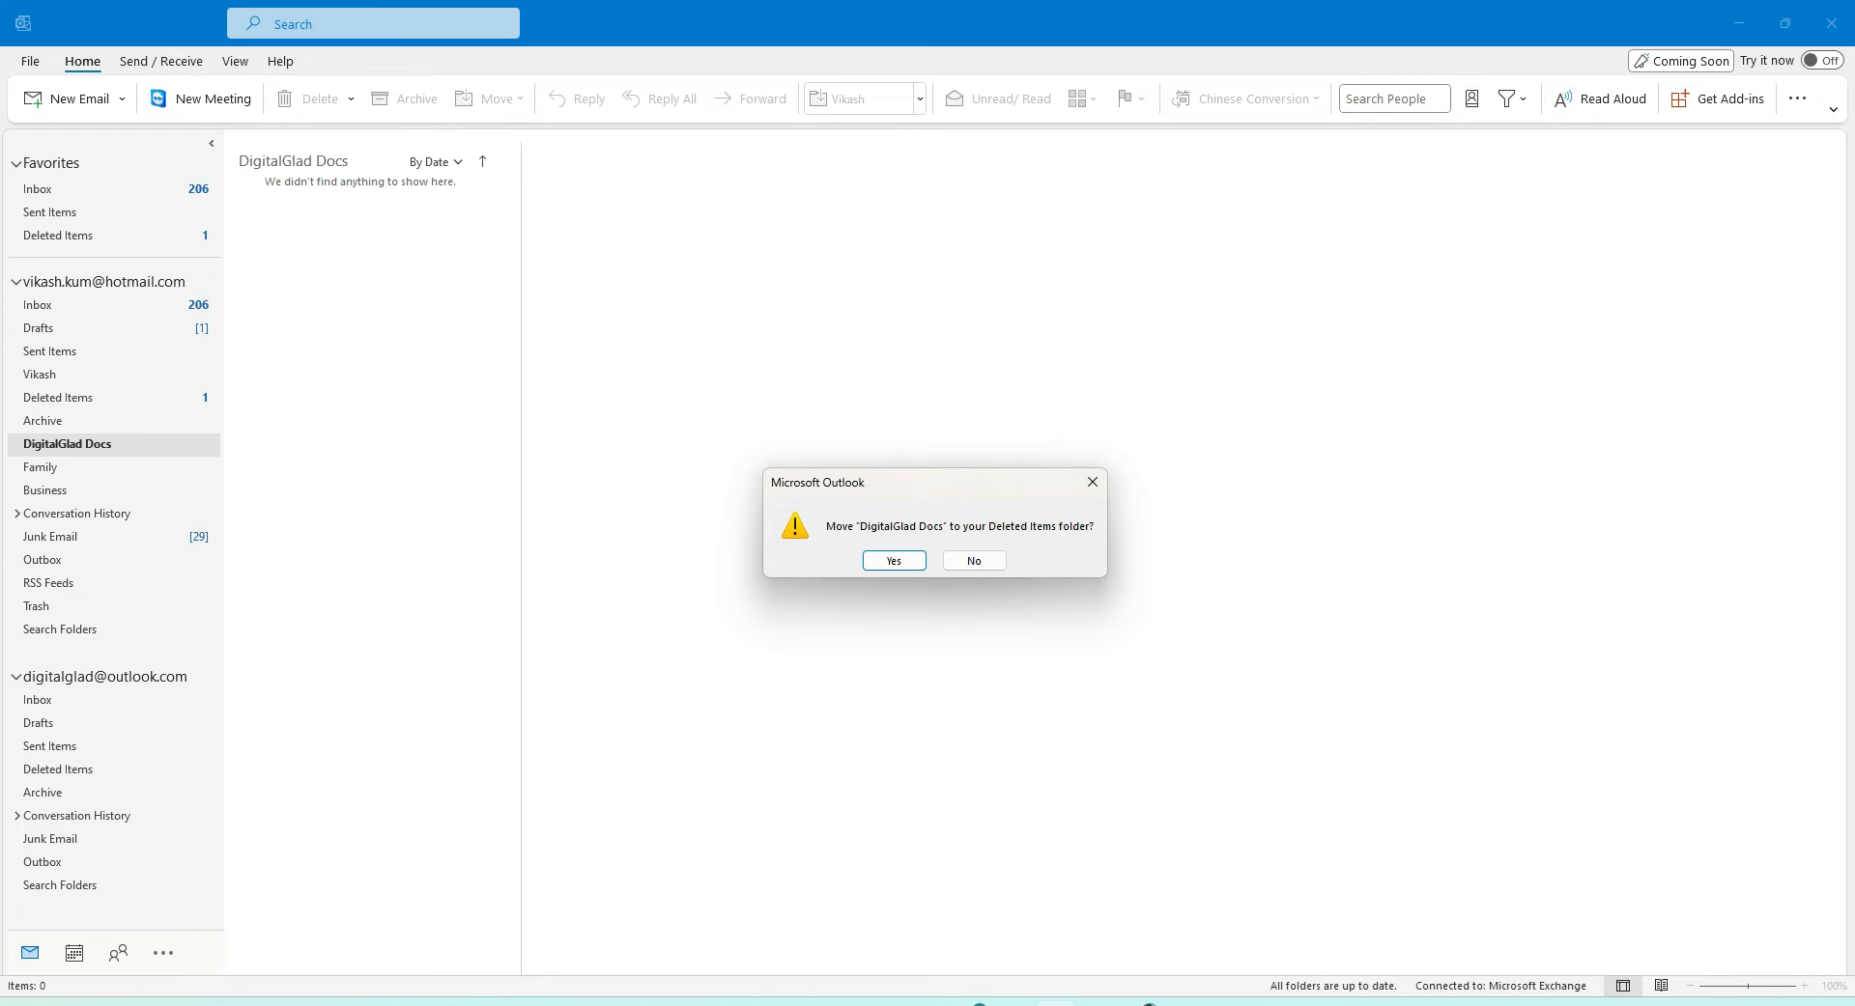
left_click(893, 561)
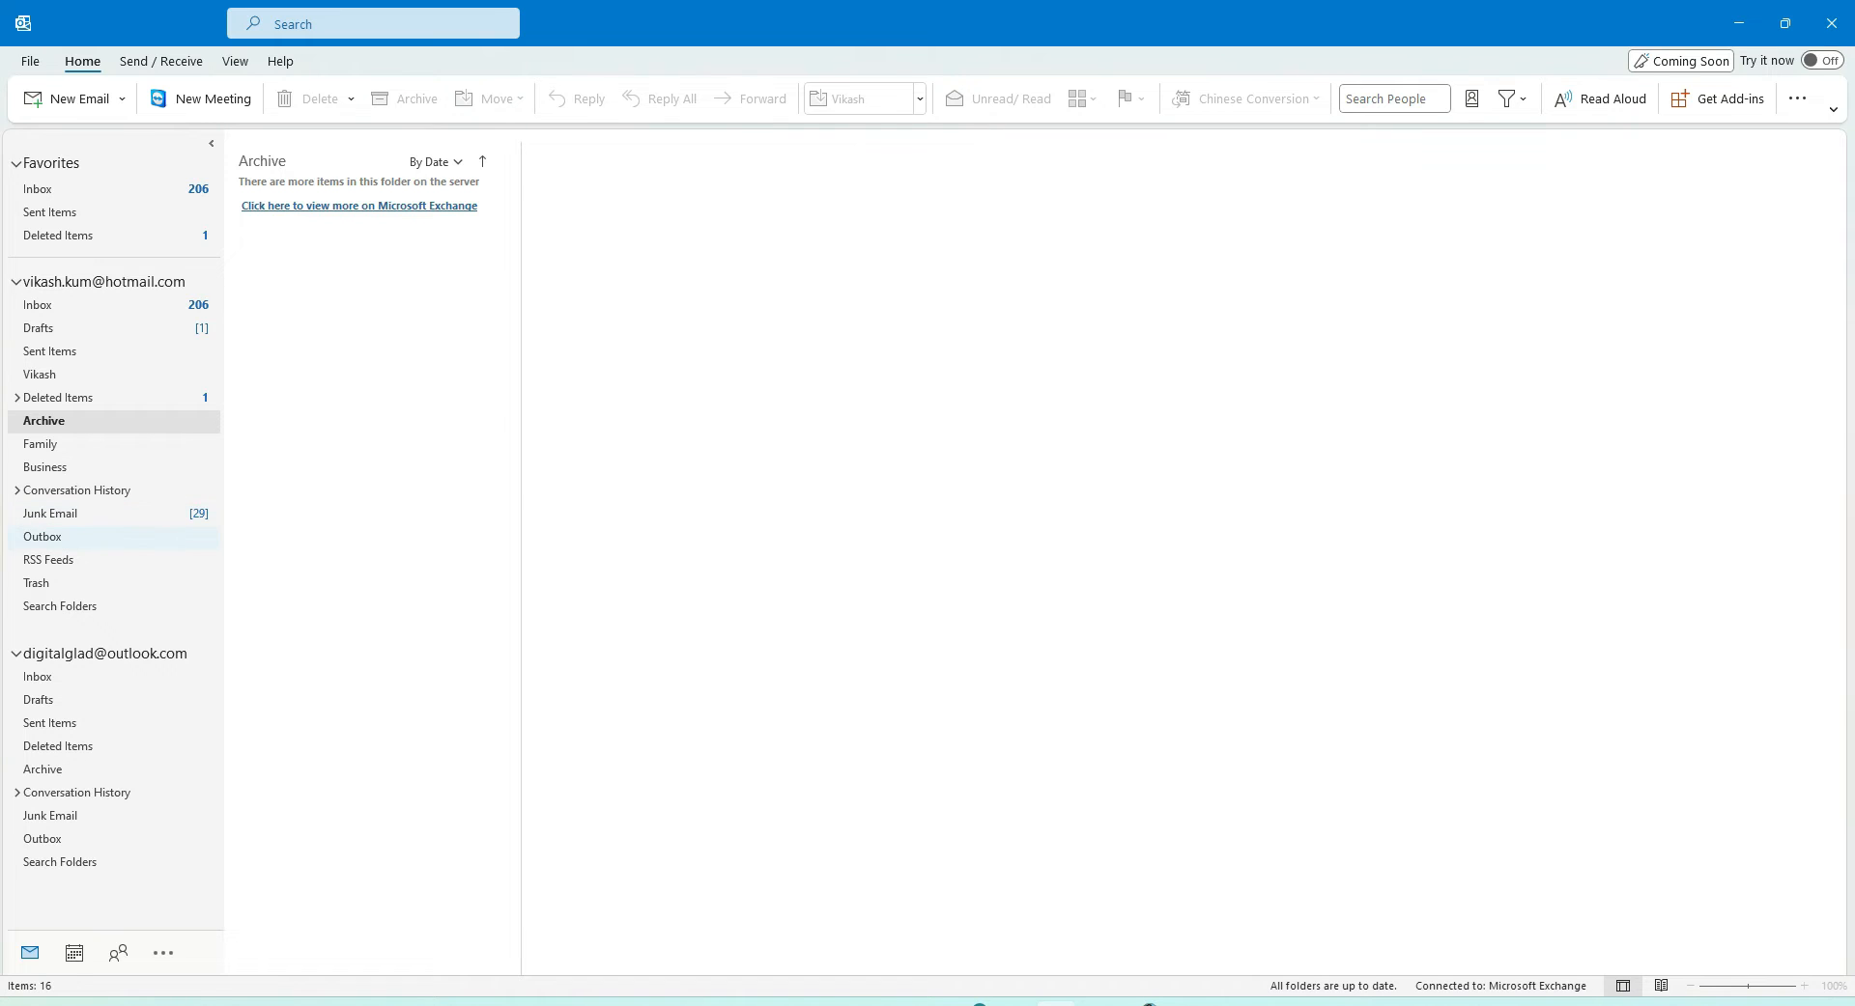
left_click(60, 398)
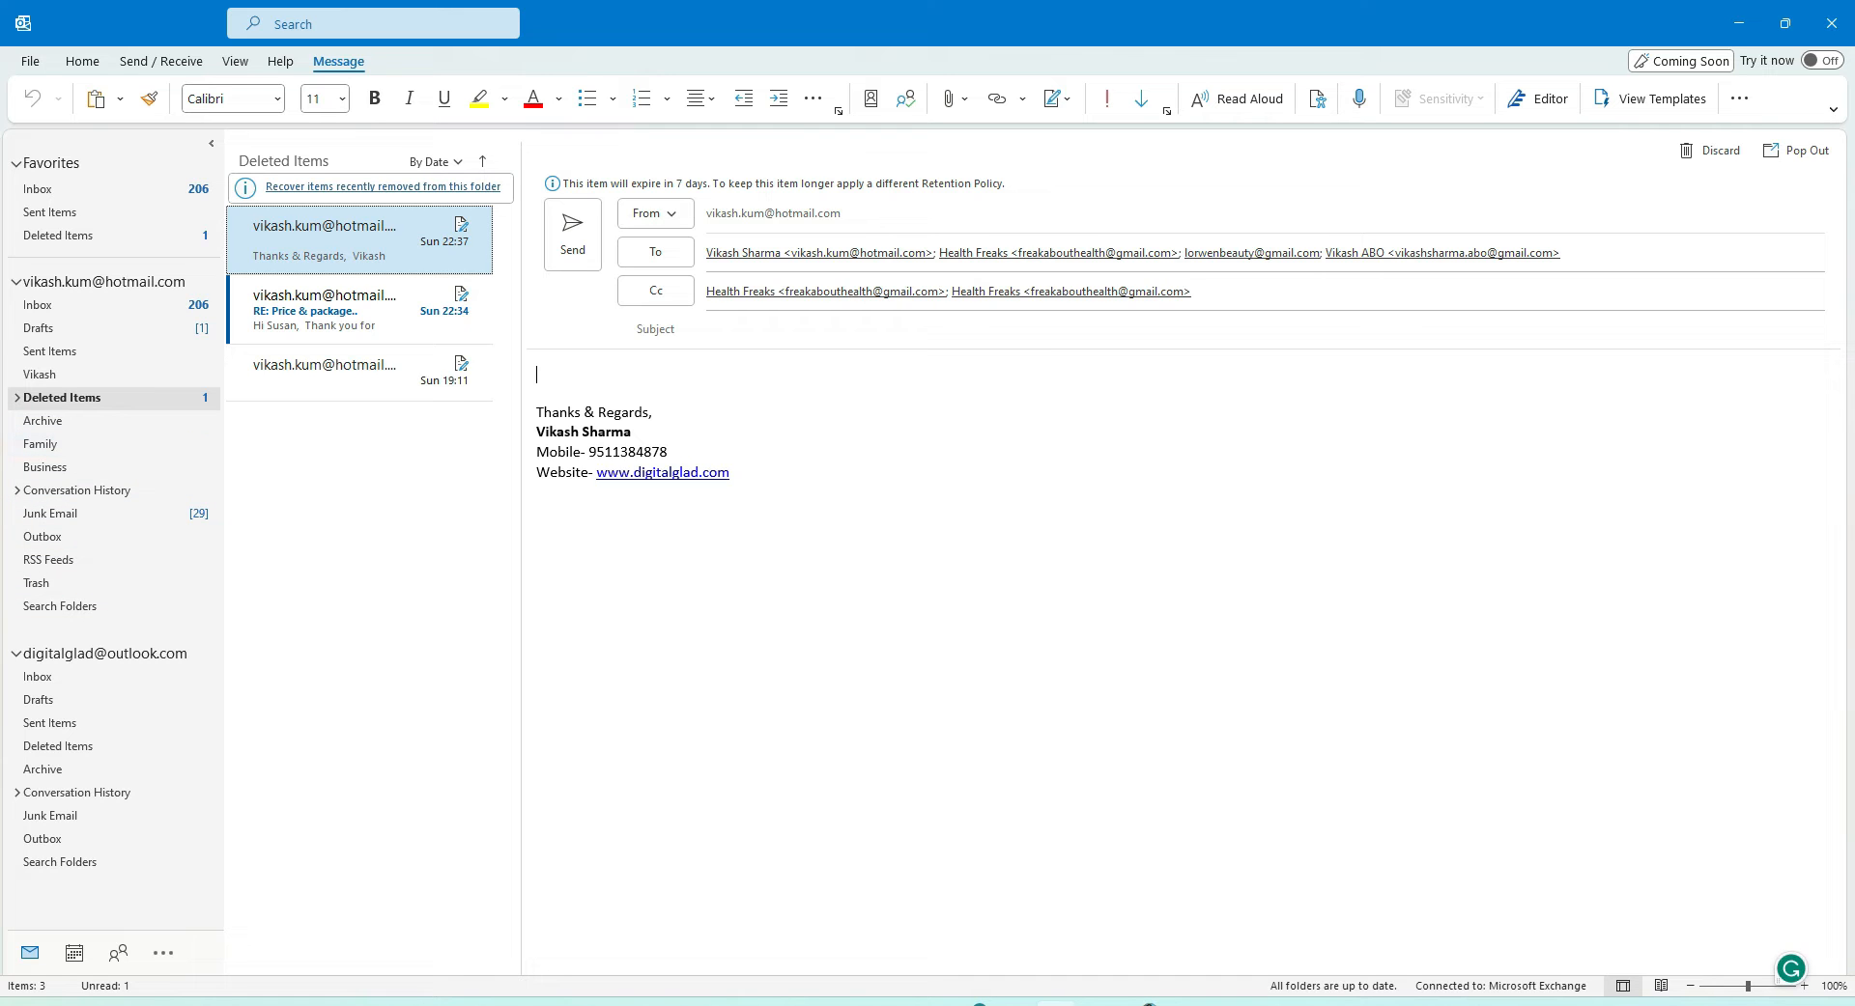
Step: Delete the "FW: Updating our Google Account inactivity policy" email from the Hotmail Inbox
left_click(39, 305)
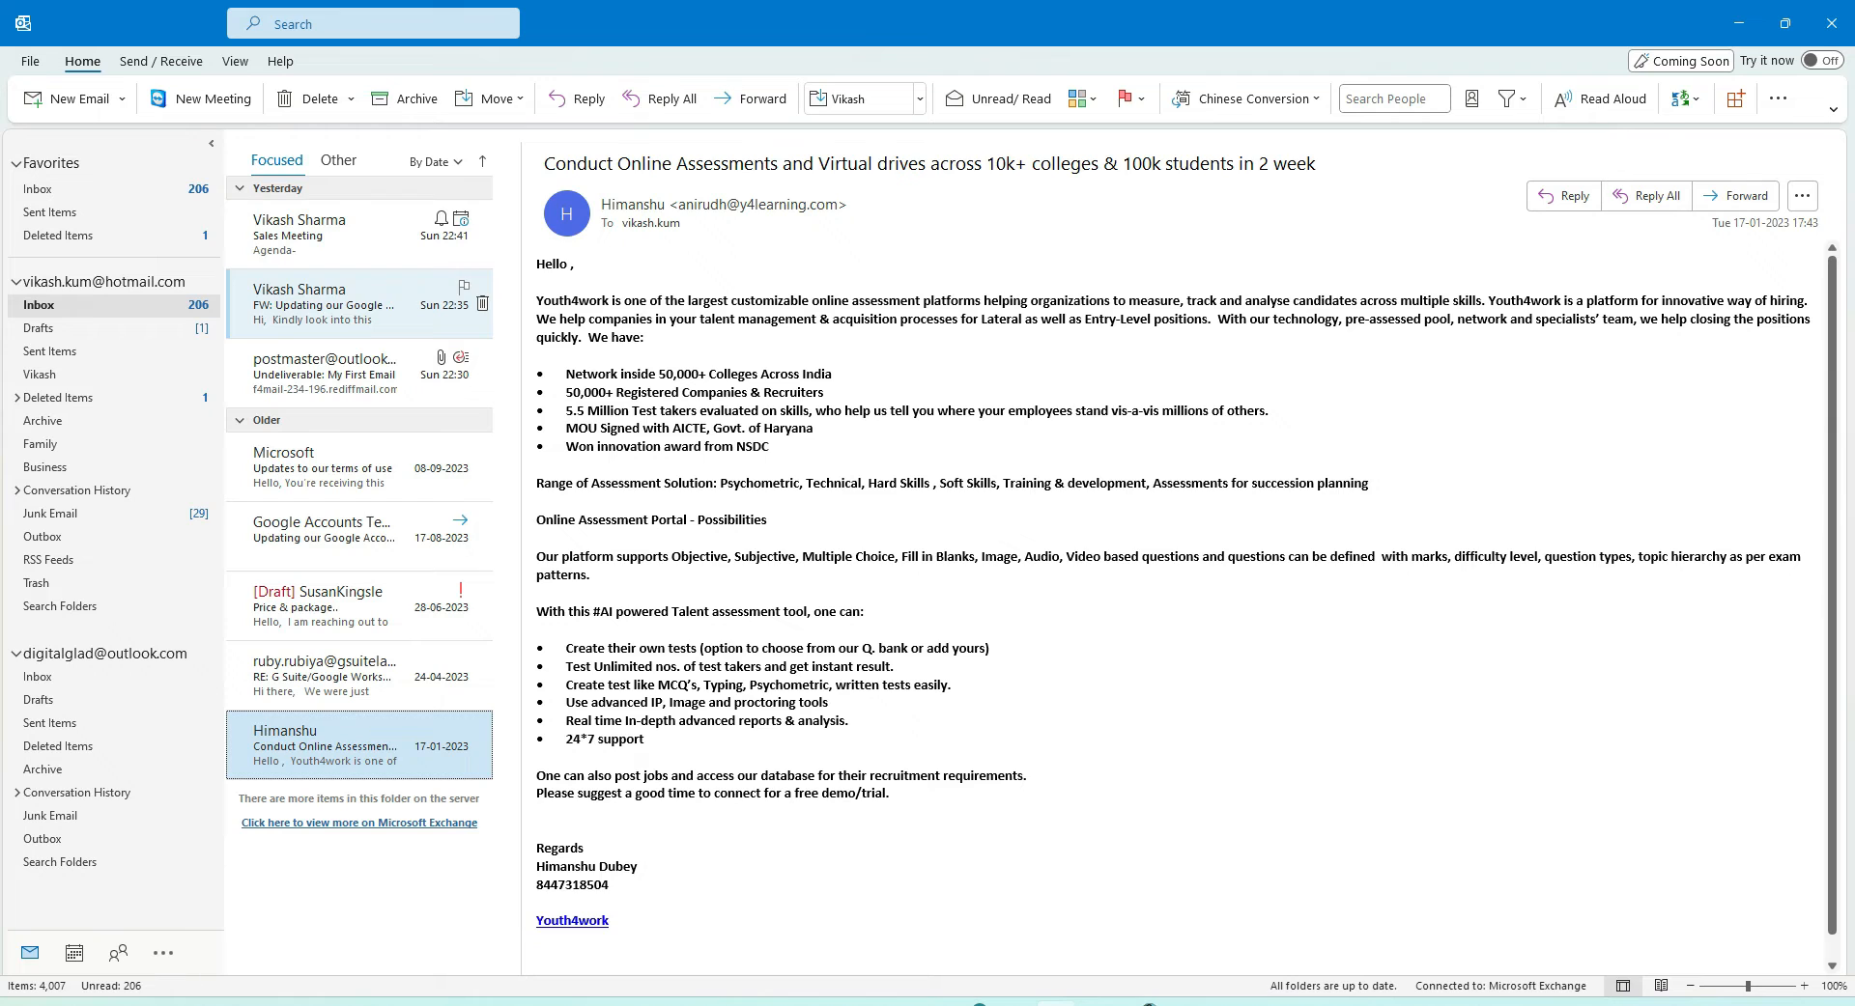
left_click(292, 238)
right_click(291, 239)
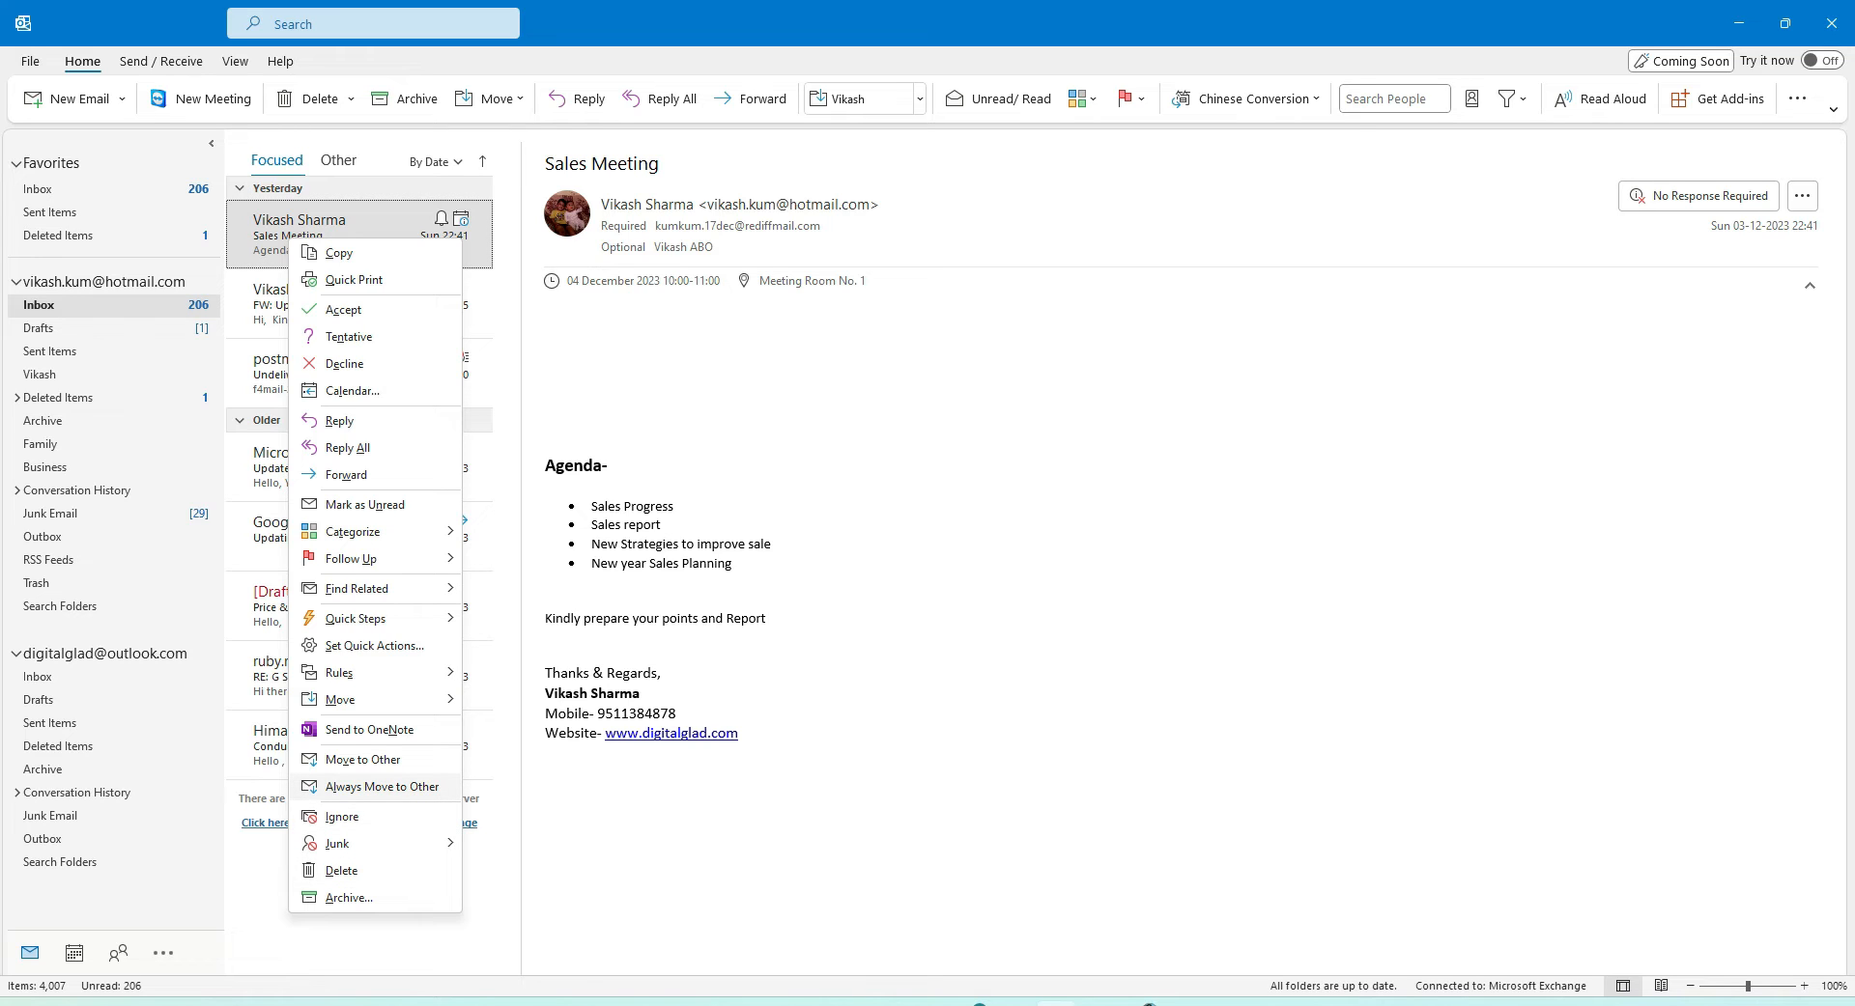
left_click(396, 222)
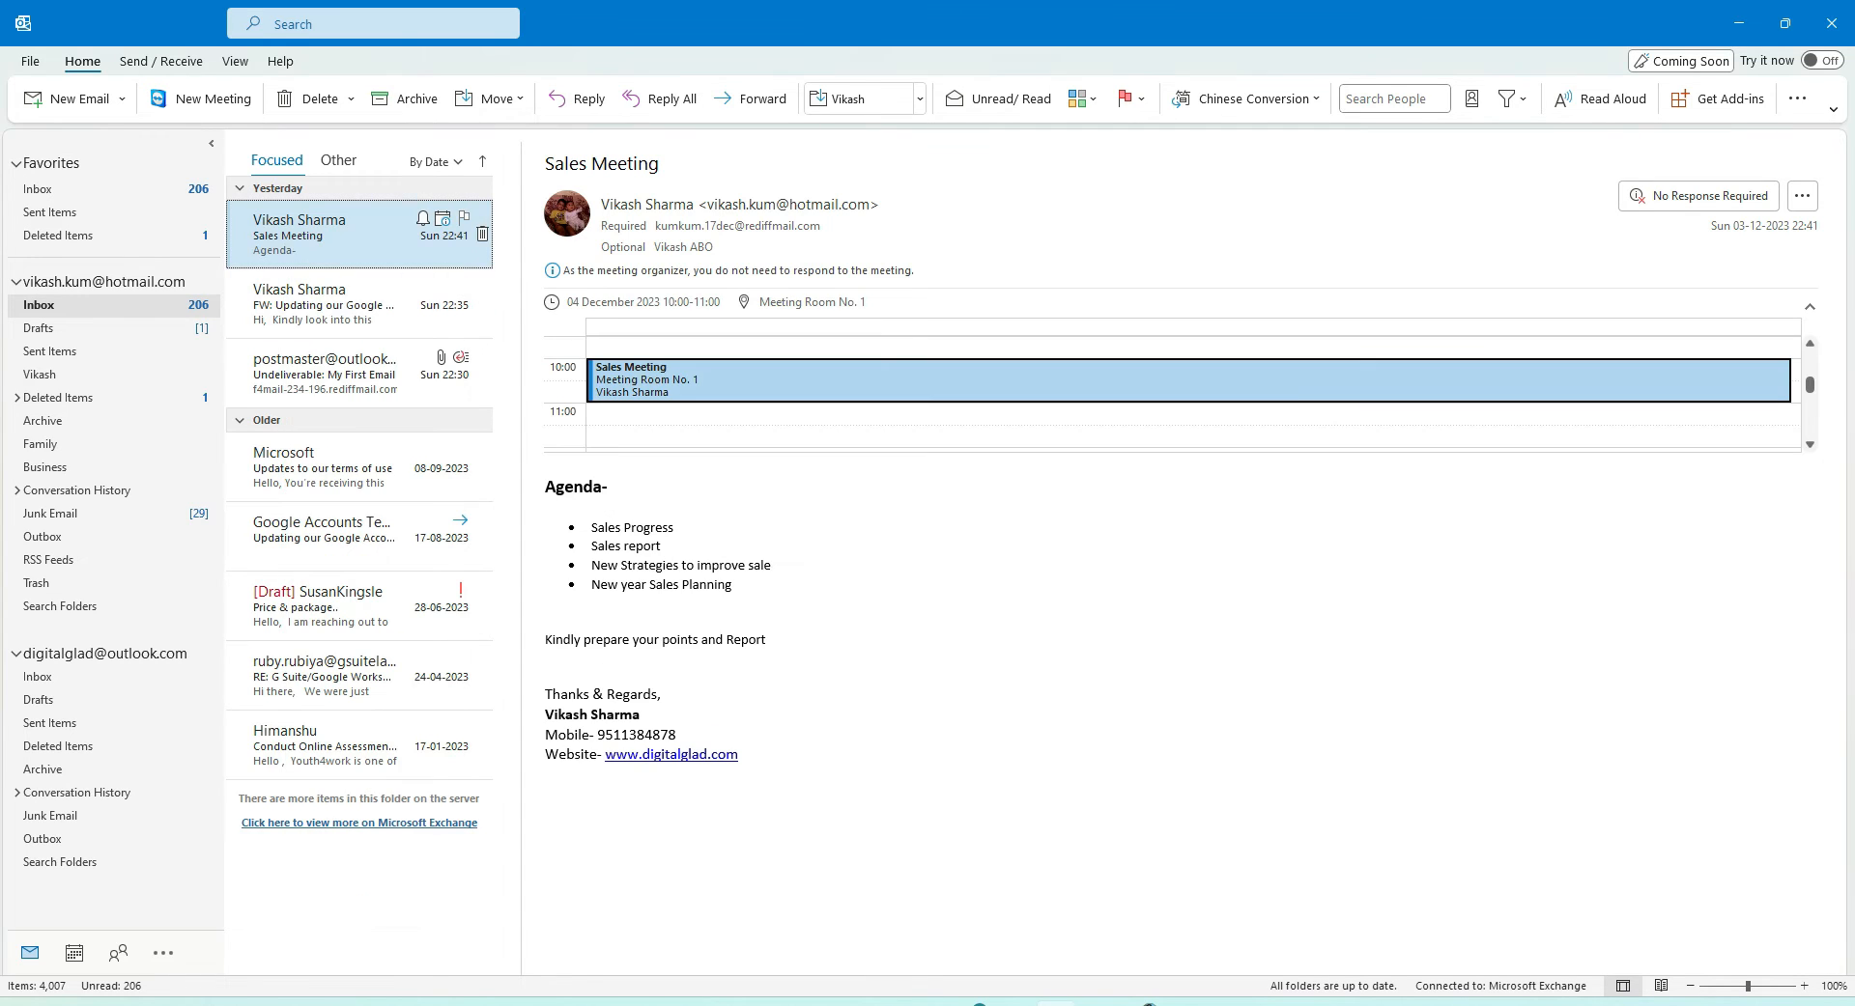
left_click(357, 305)
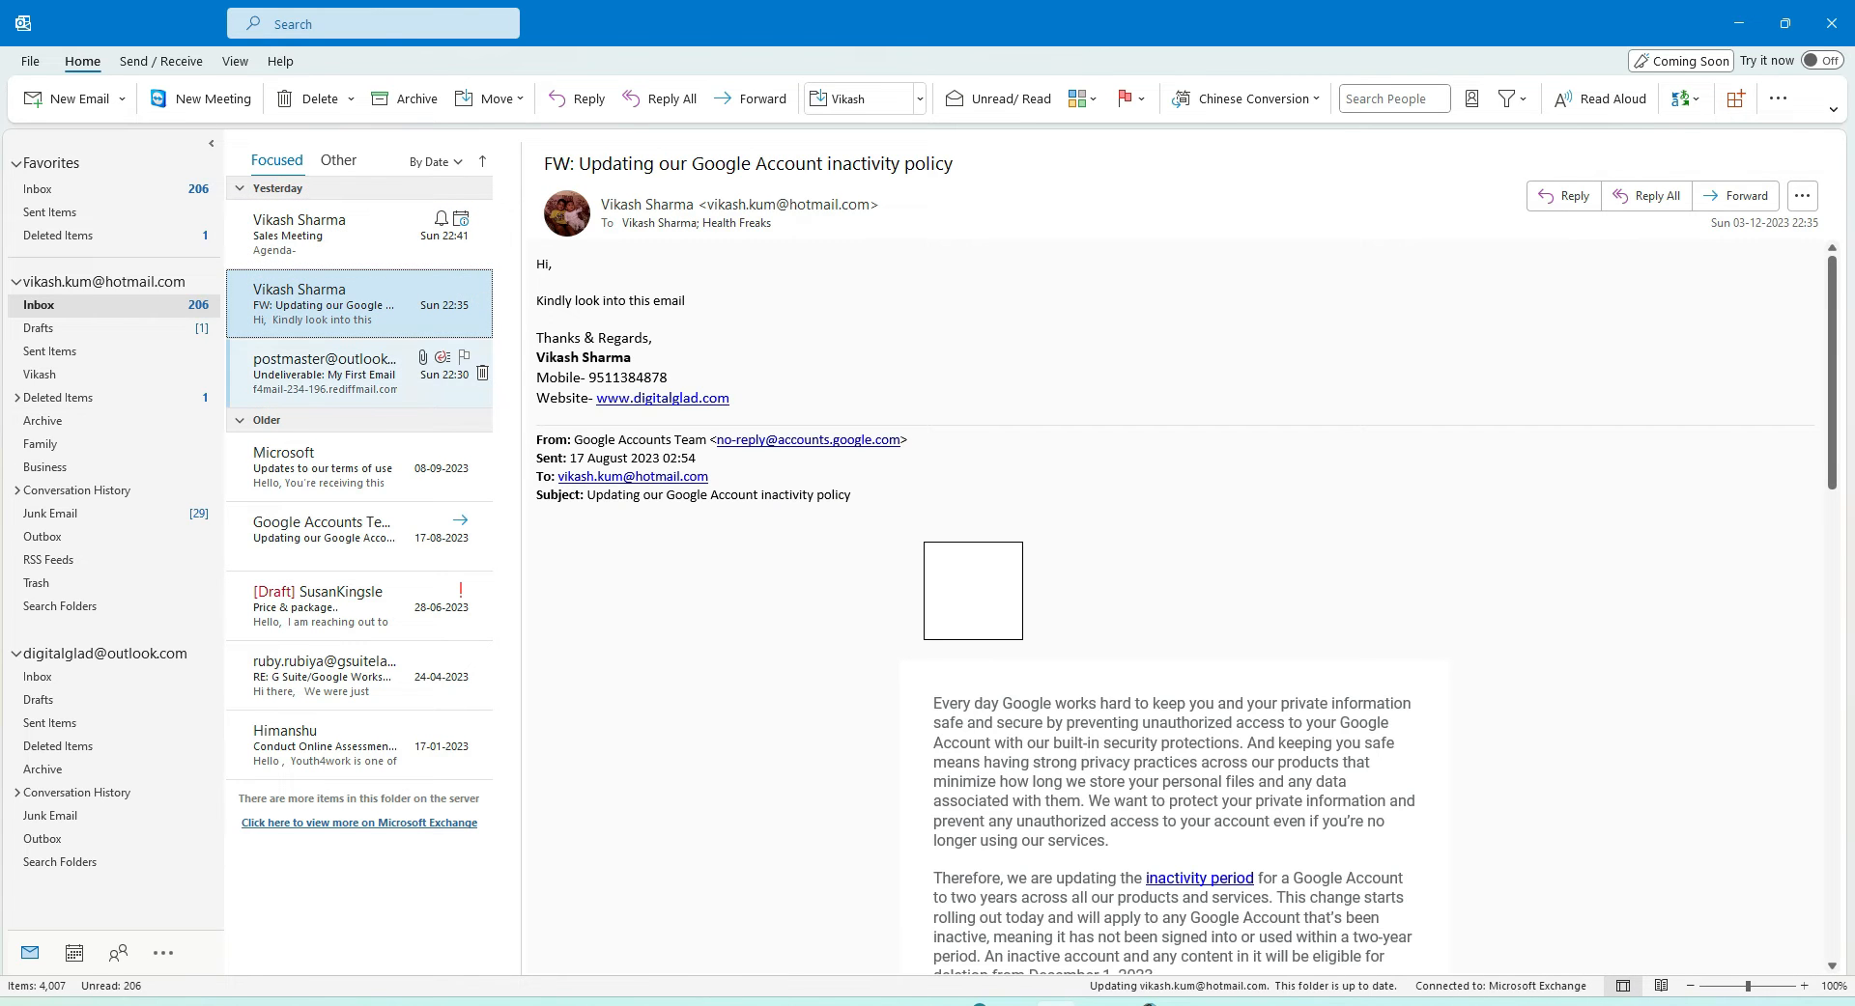
right_click(331, 306)
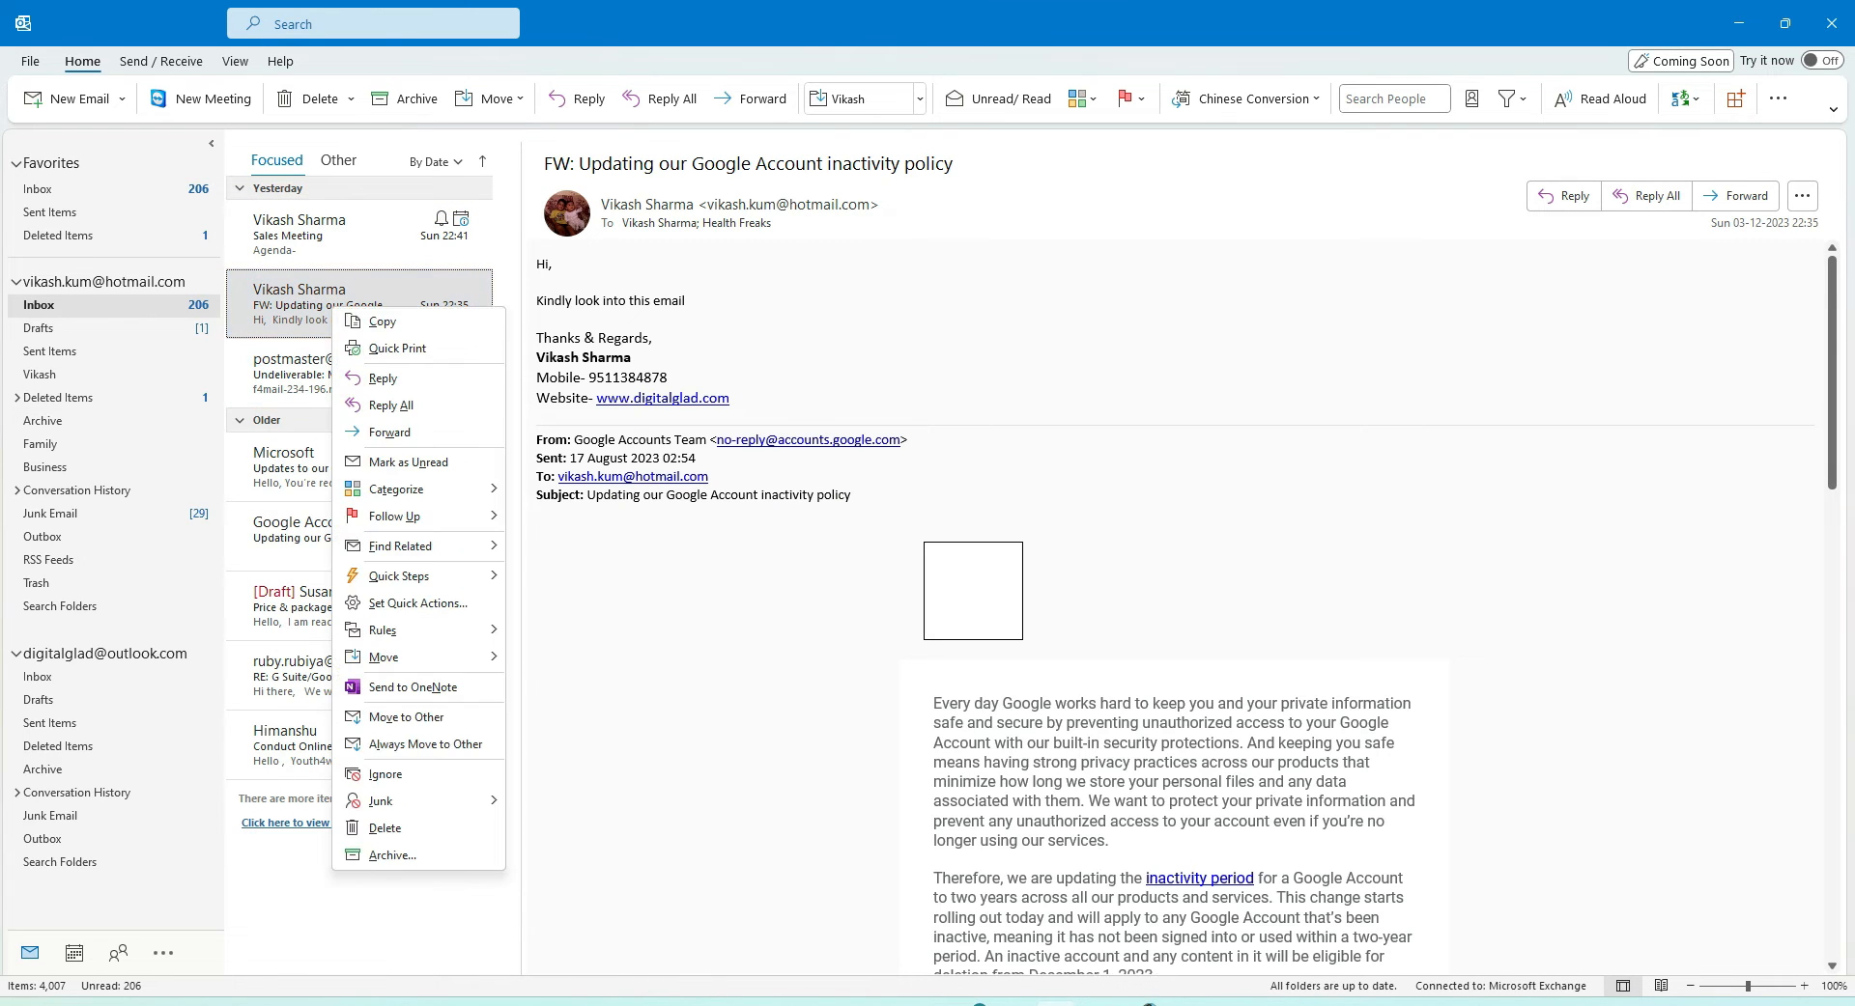
left_click(385, 828)
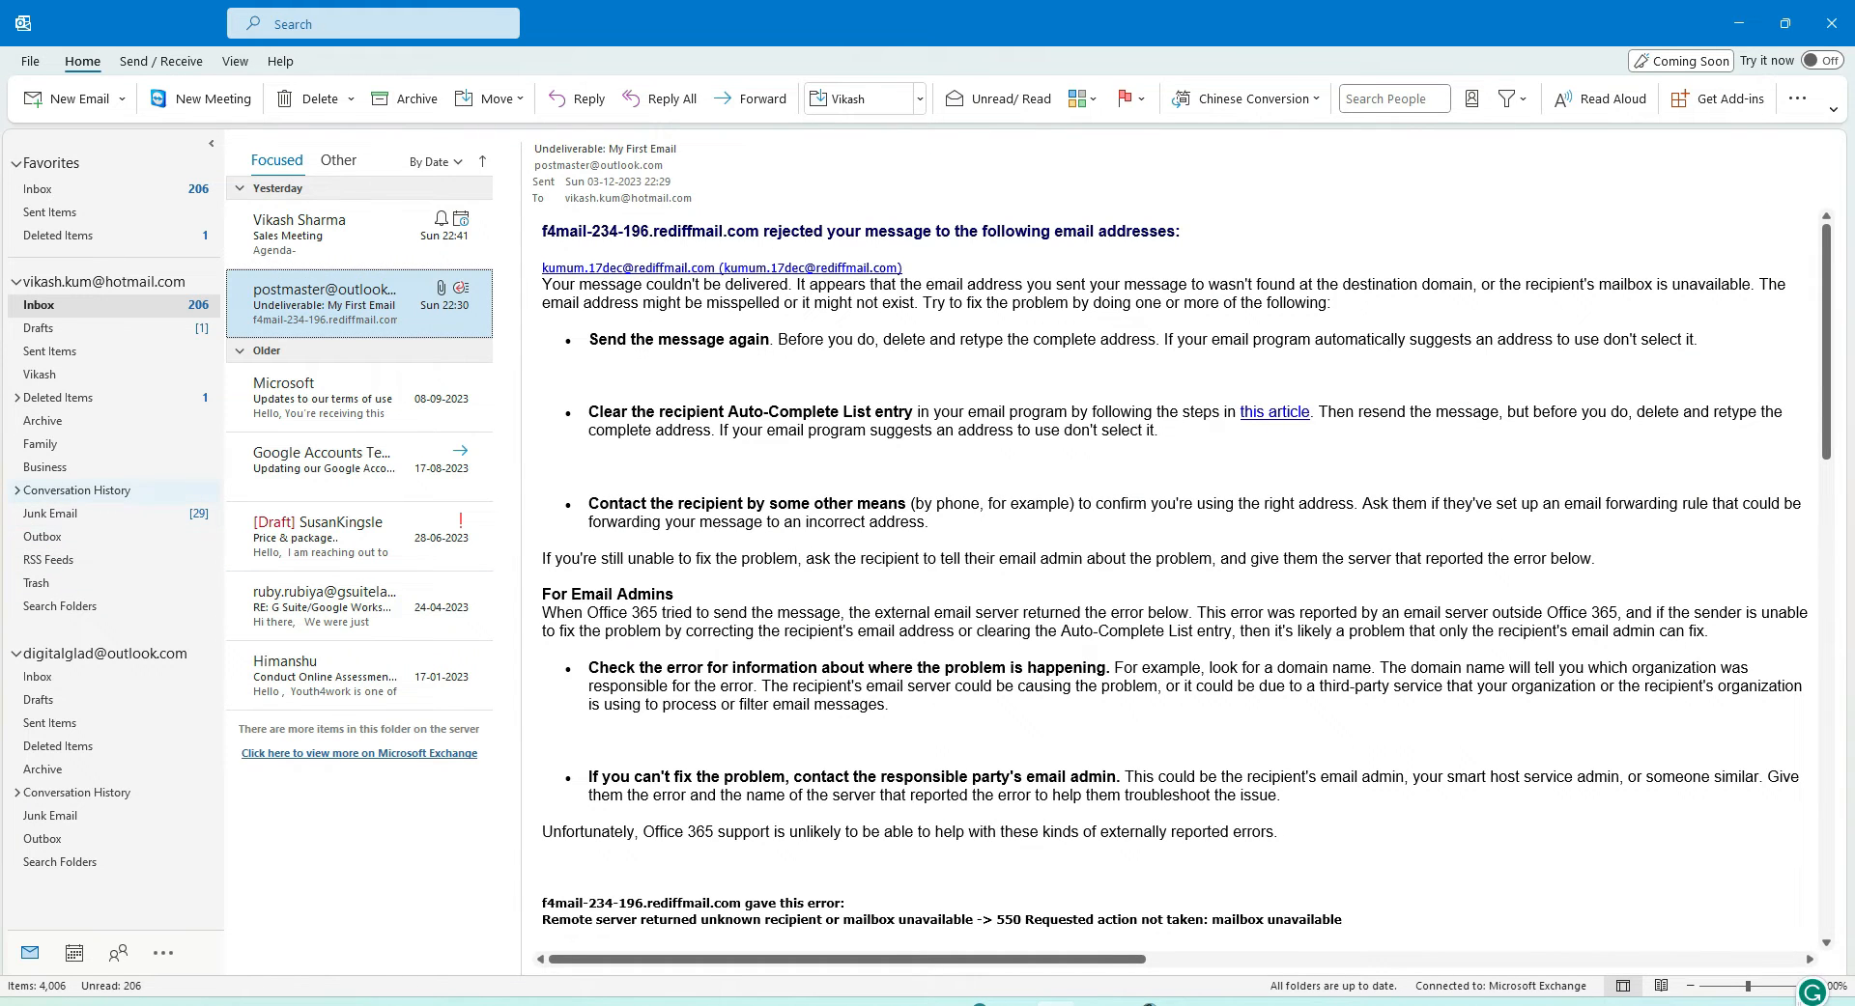
Step: Move the newest draft without a subject from the Hotmail Deleted Items to the Inbox
left_click(60, 398)
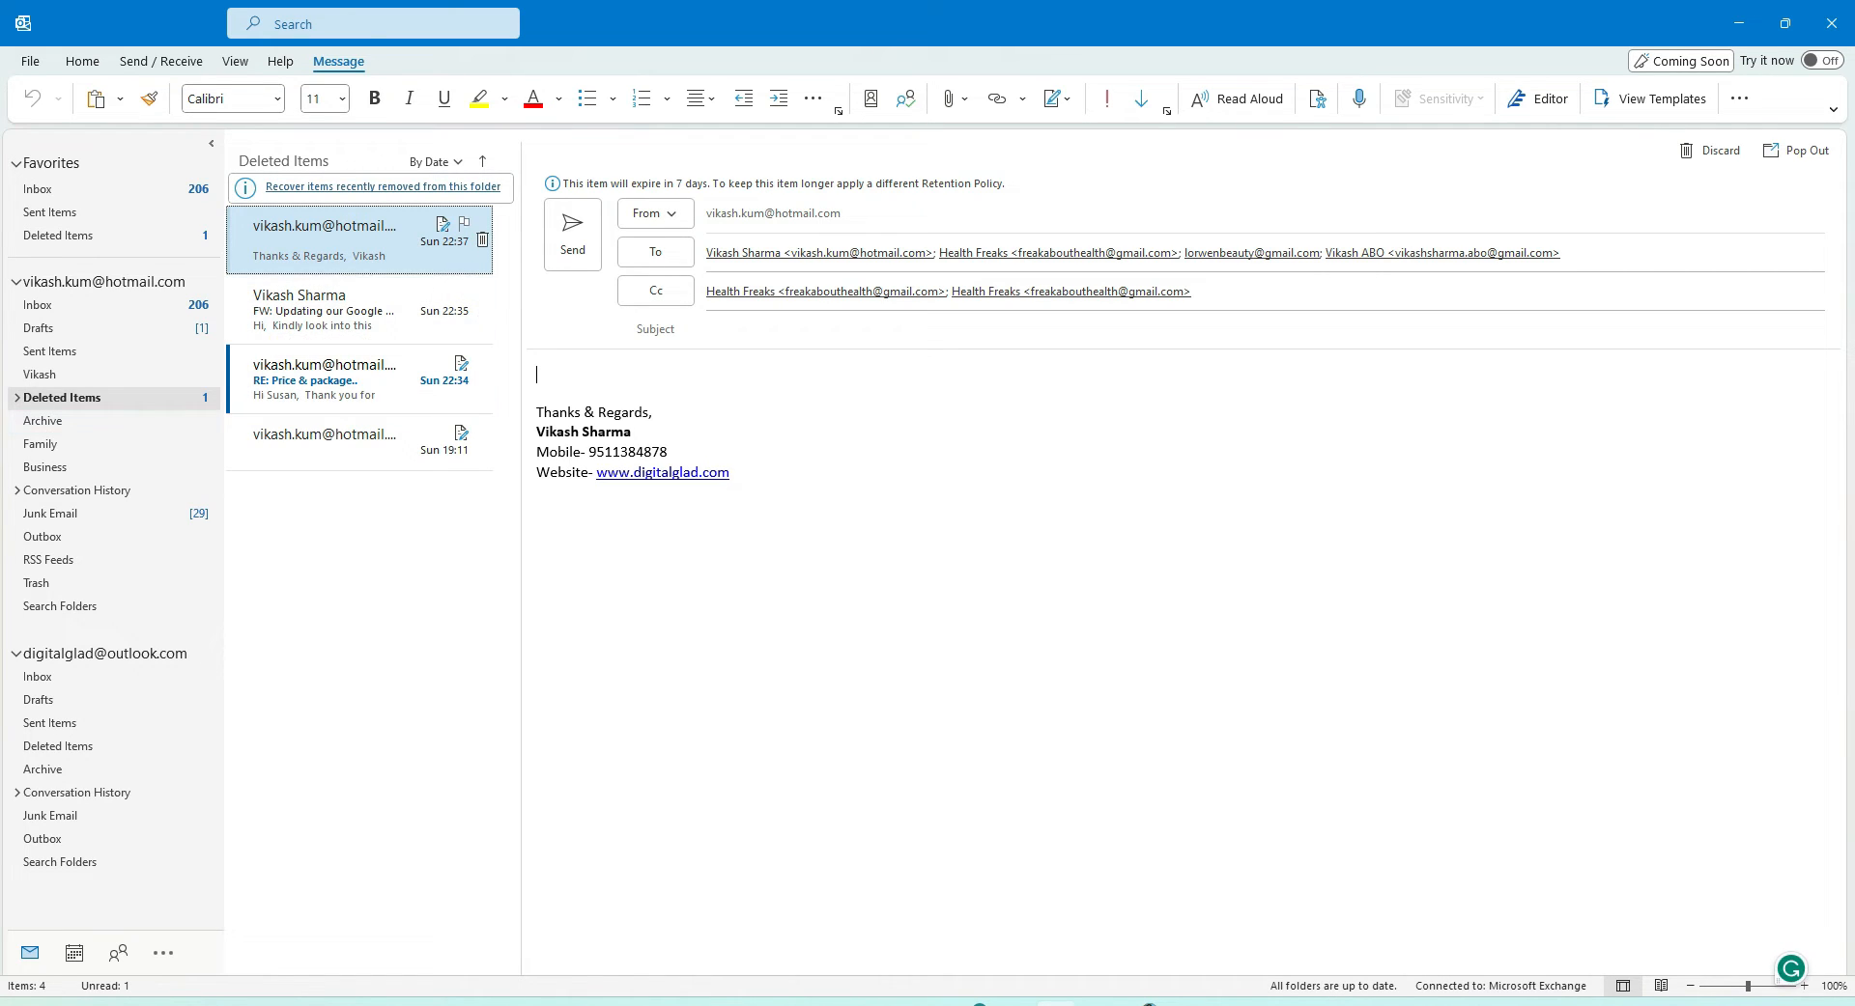
right_click(307, 242)
mouse_move(386, 565)
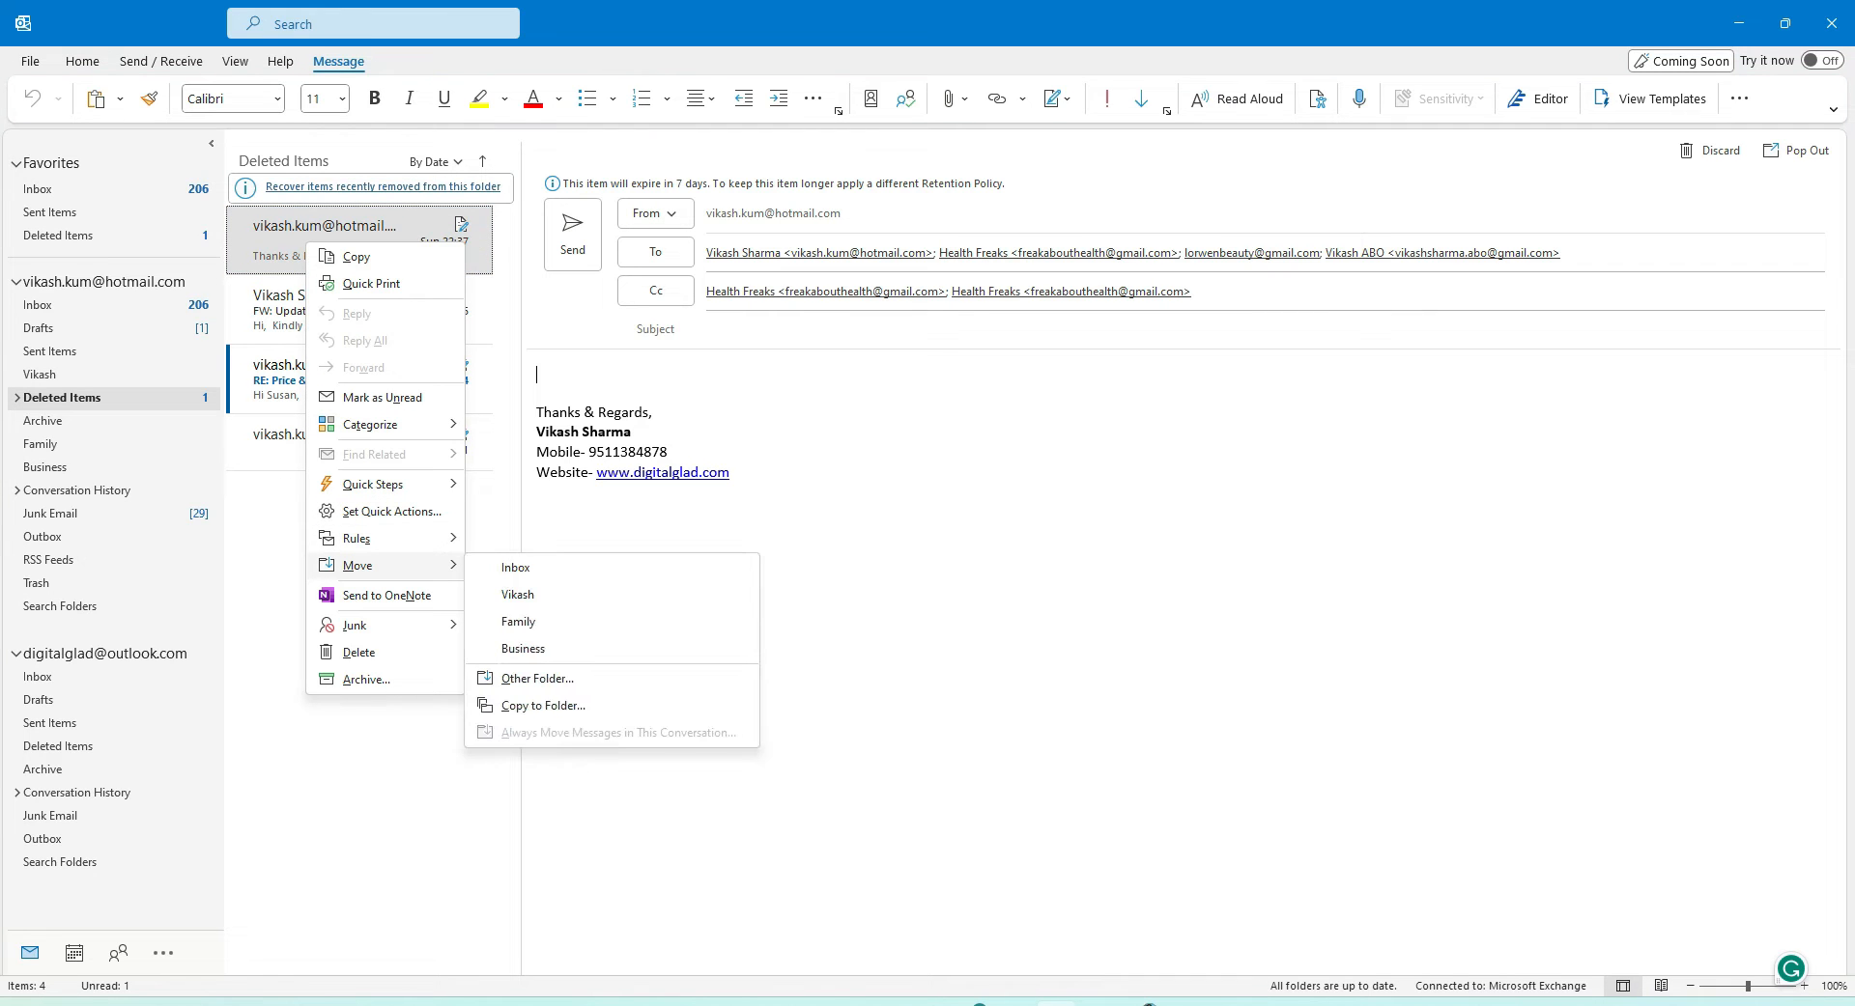
left_click(502, 568)
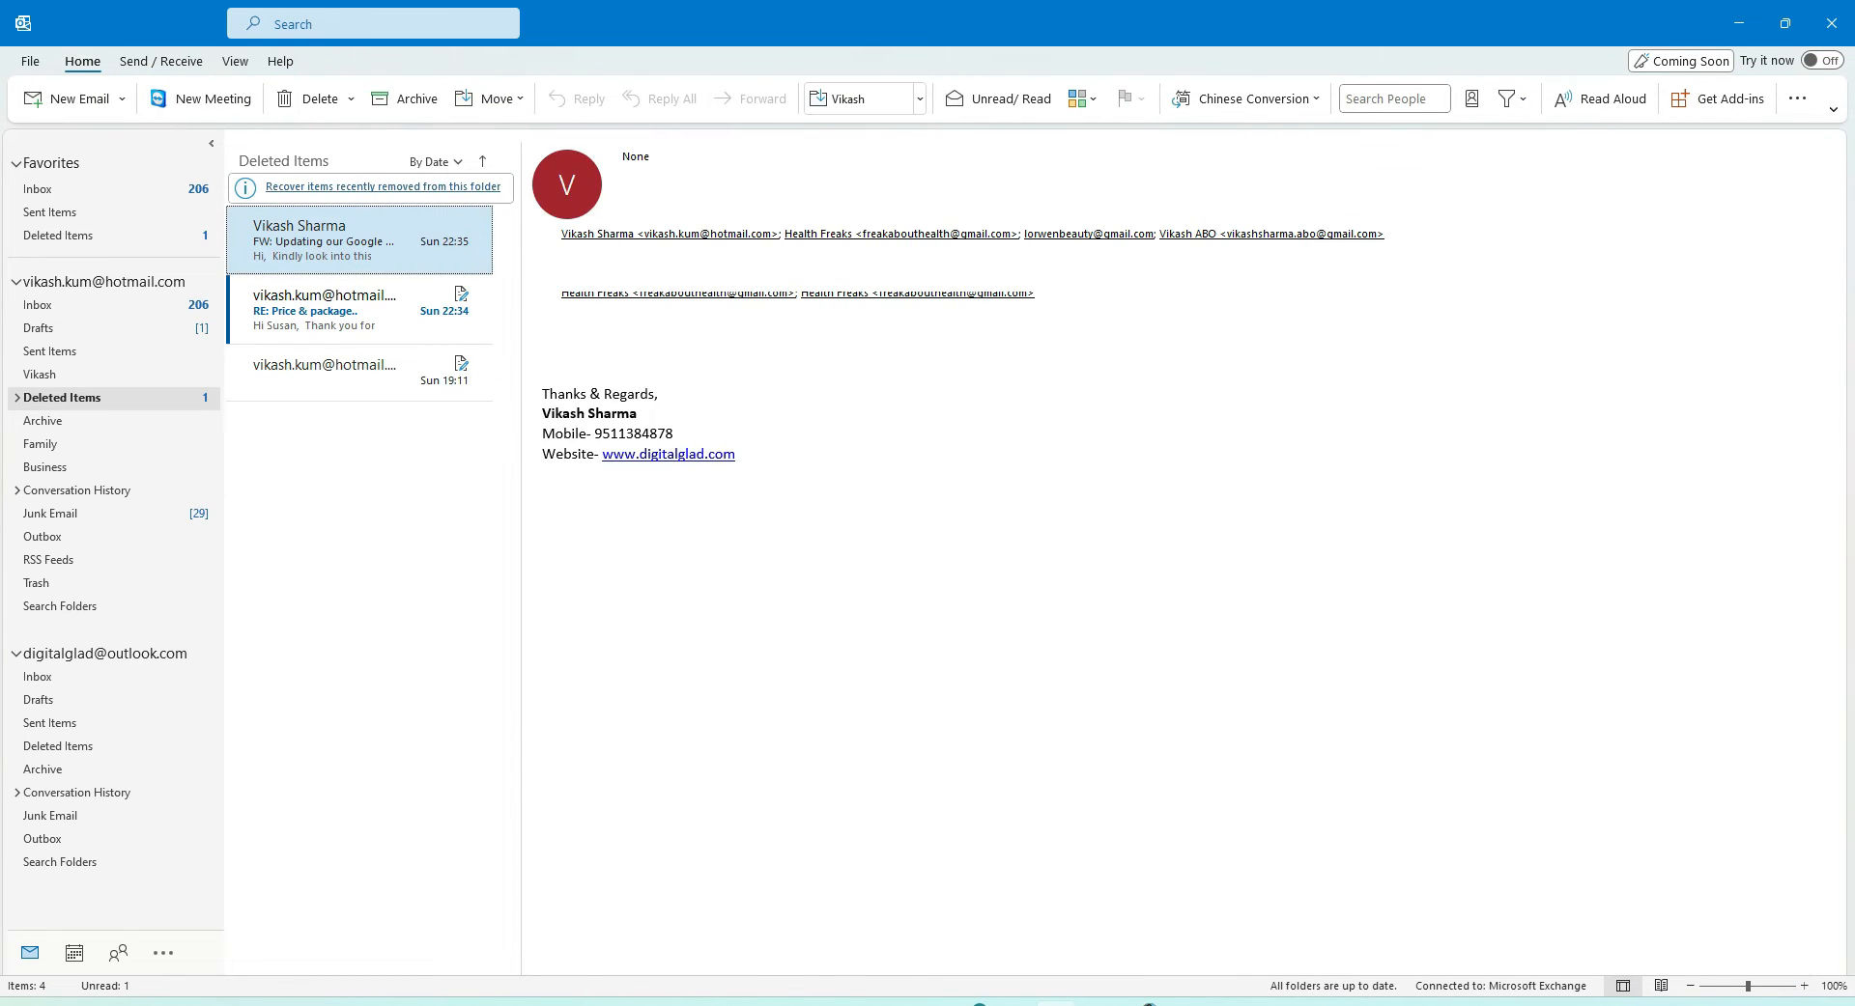
Step: Move the deleted "FW: Updating our Google Account inactivity policy" email to the Inbox and open the Inbox
right_click(276, 230)
mouse_move(348, 552)
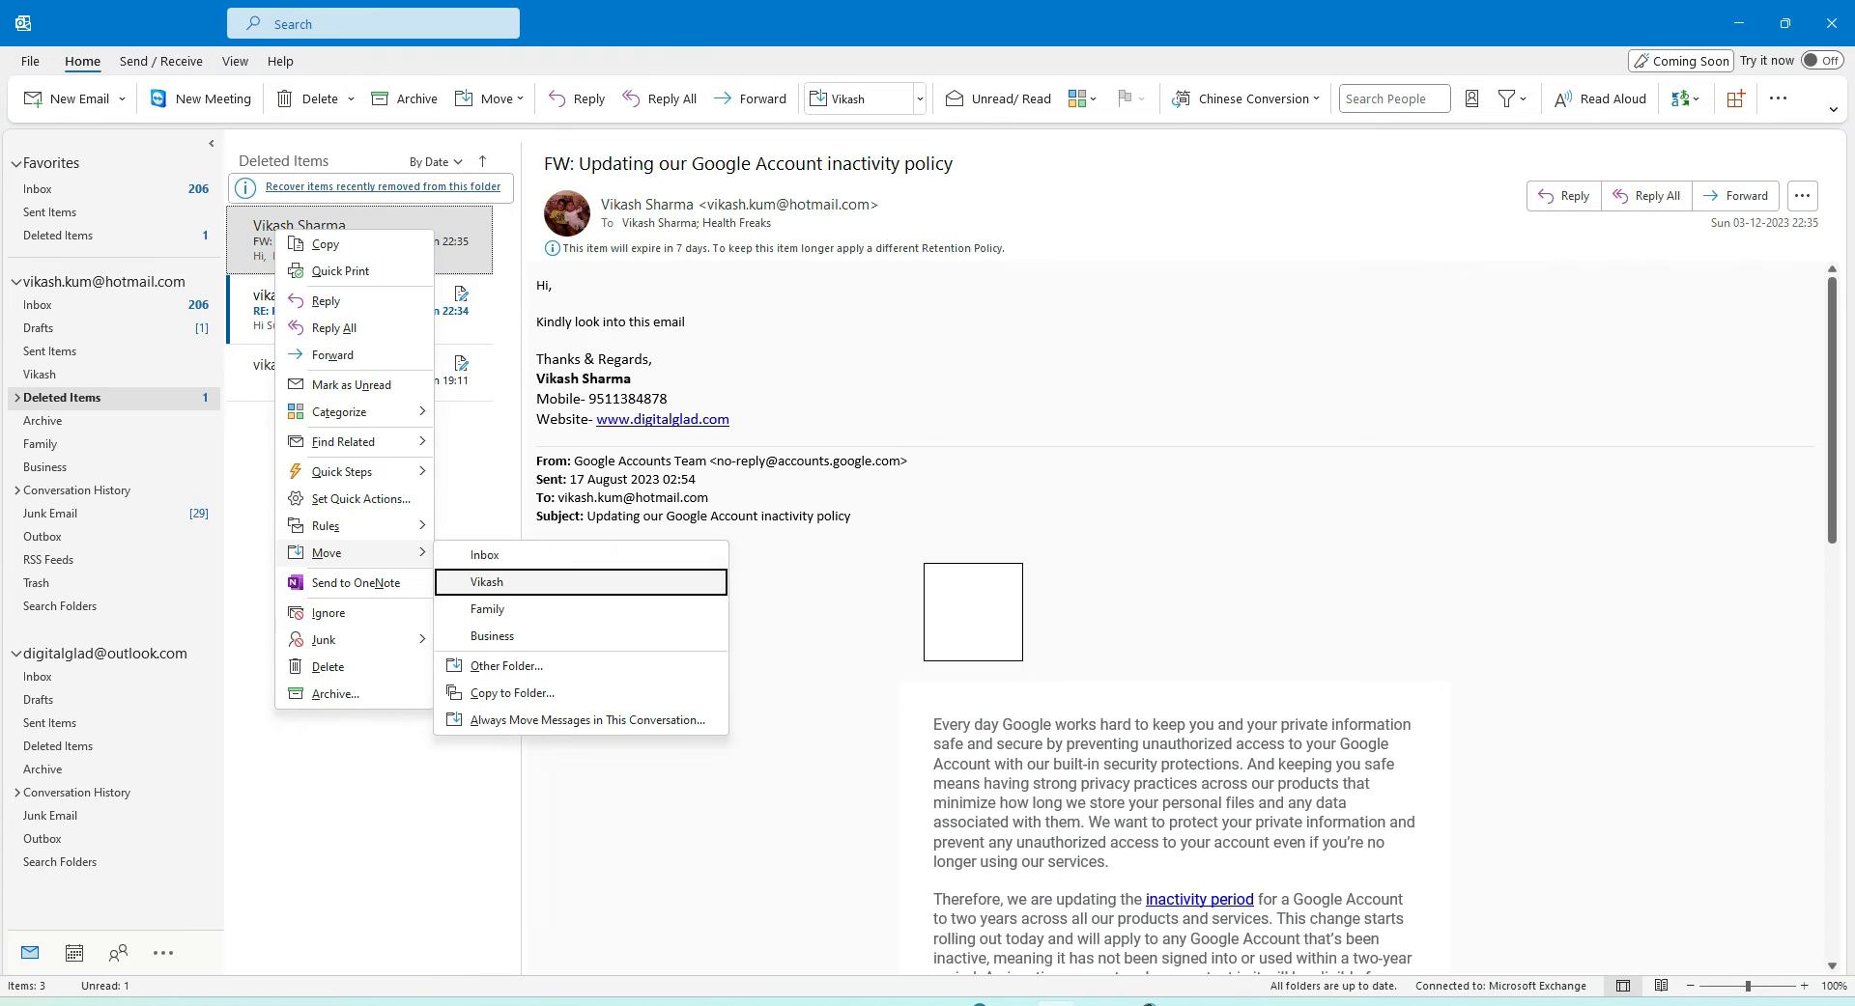
left_click(503, 580)
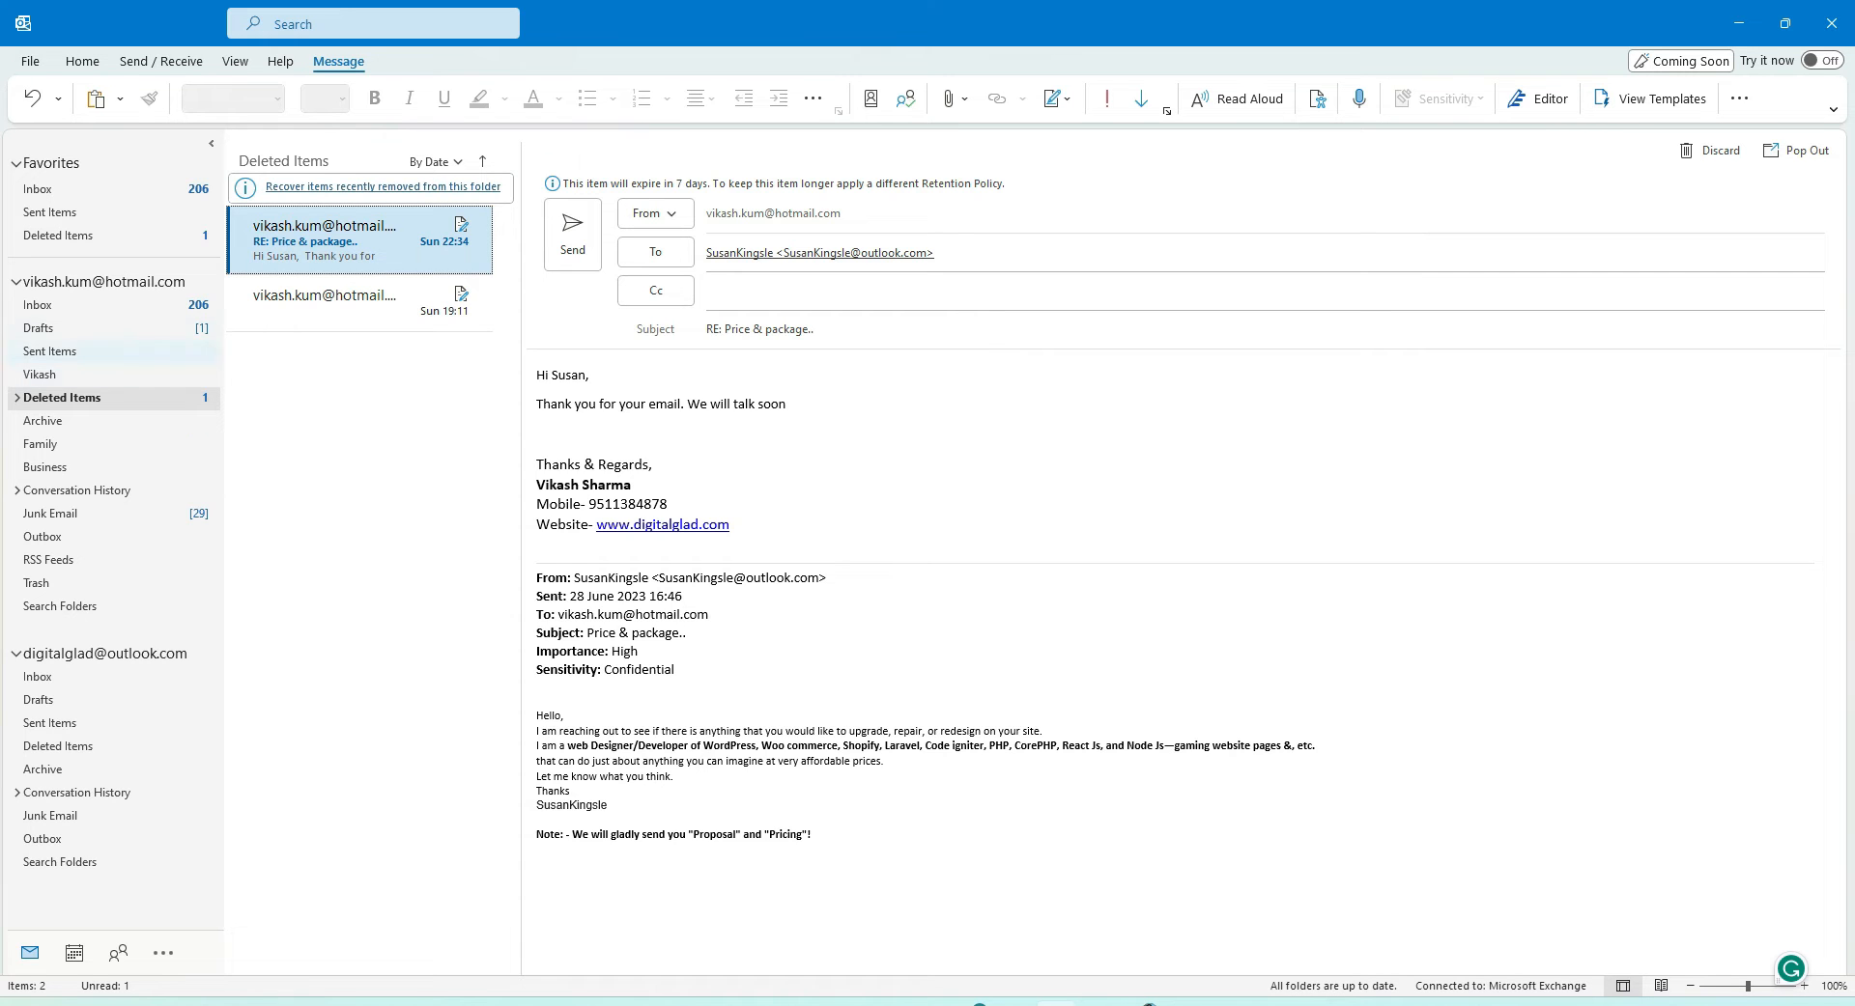
left_click(38, 305)
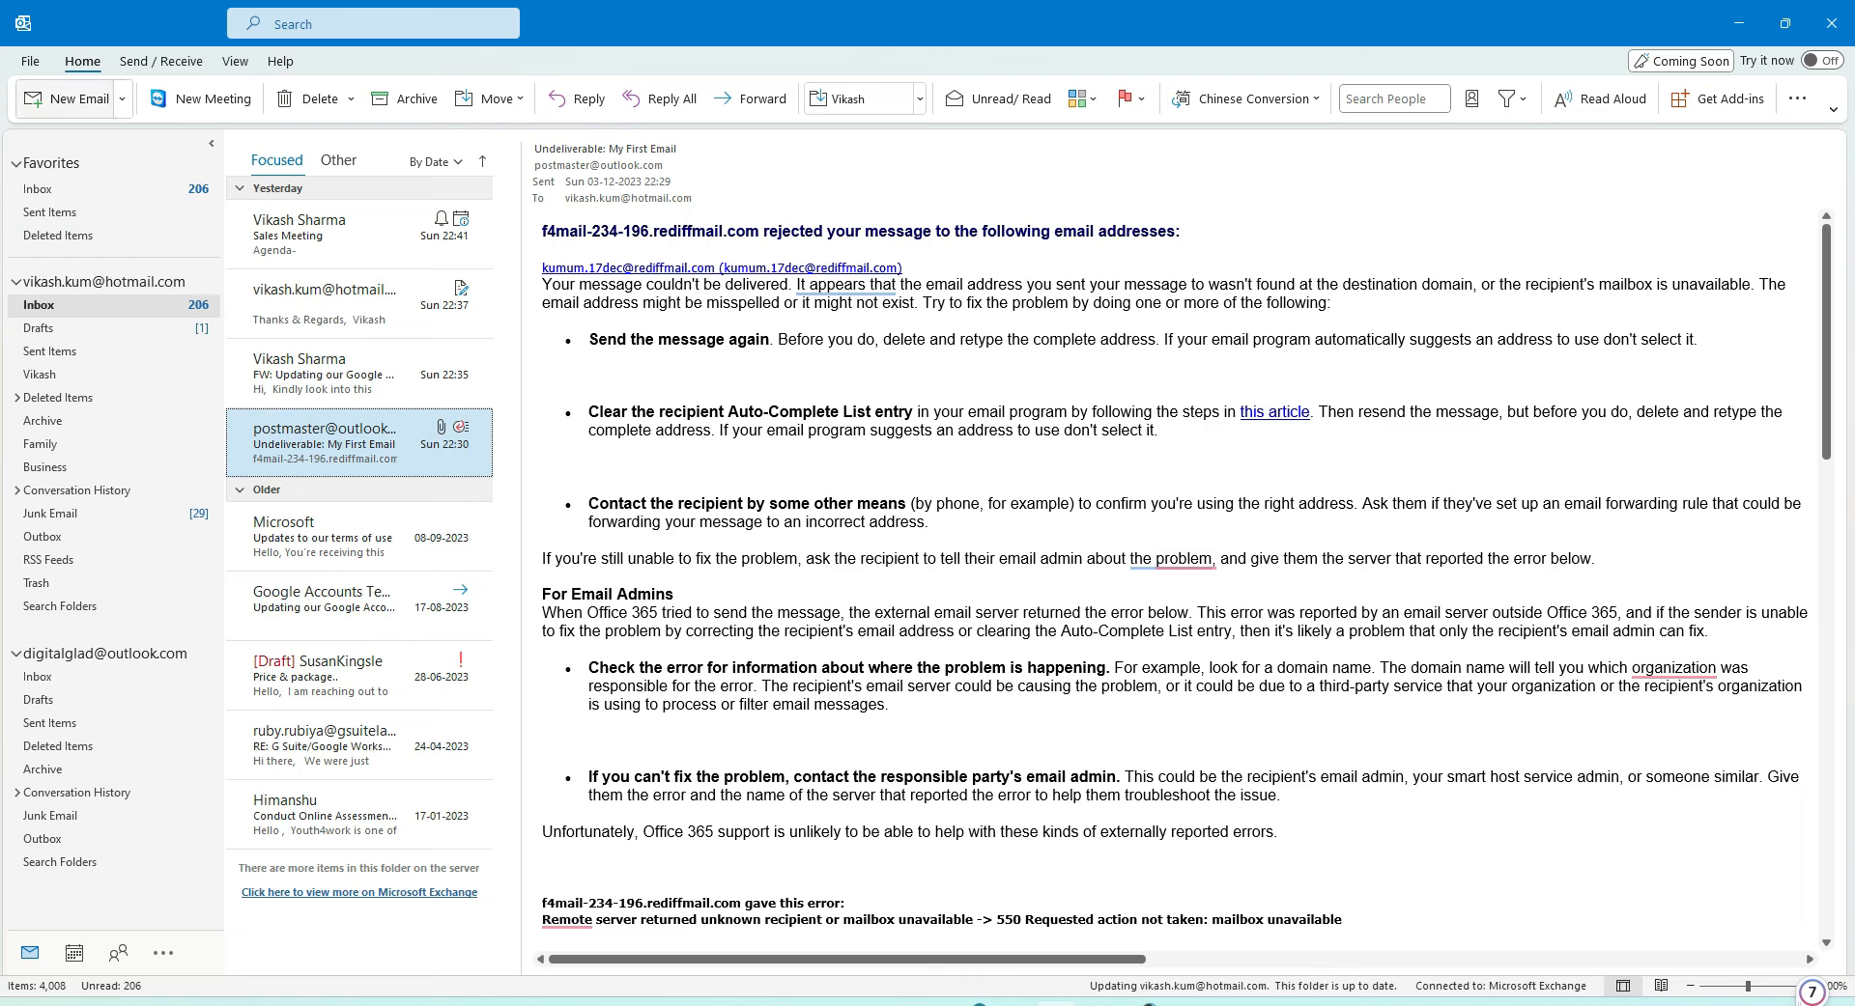
Step: Create a new email in a maximized window and check which sender accounts are available
left_click(67, 99)
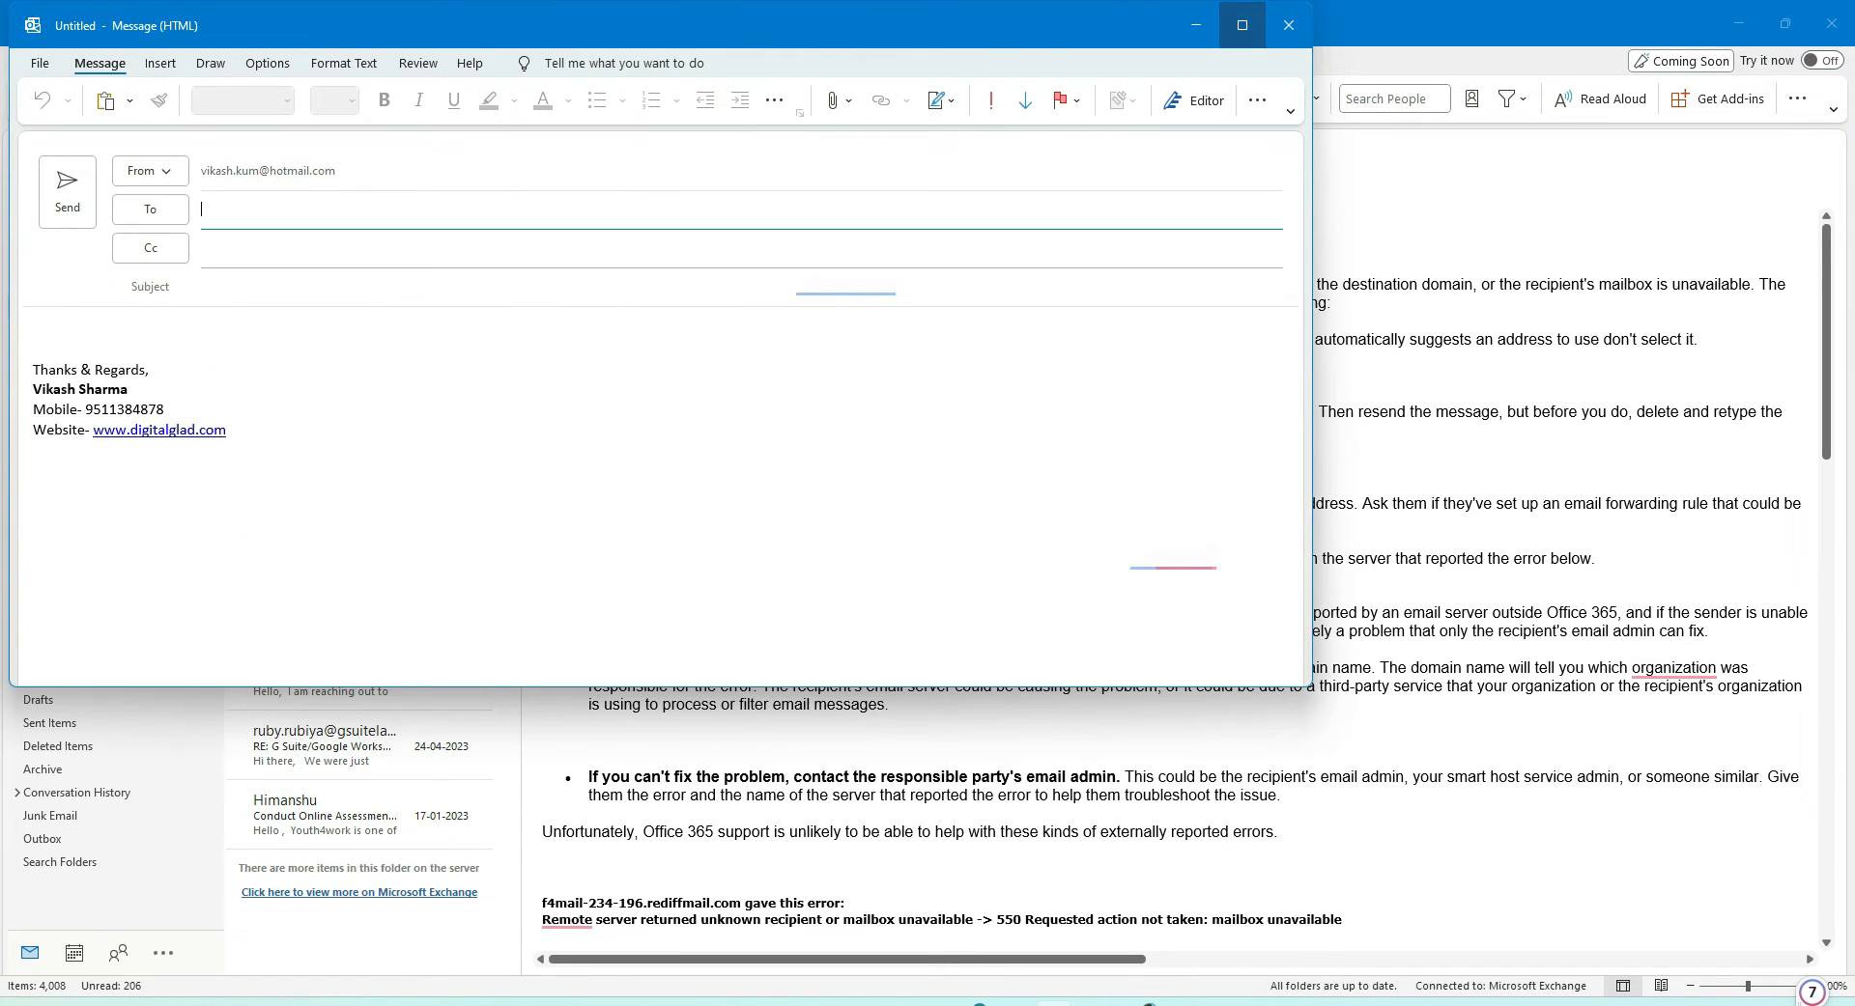
left_click(1243, 25)
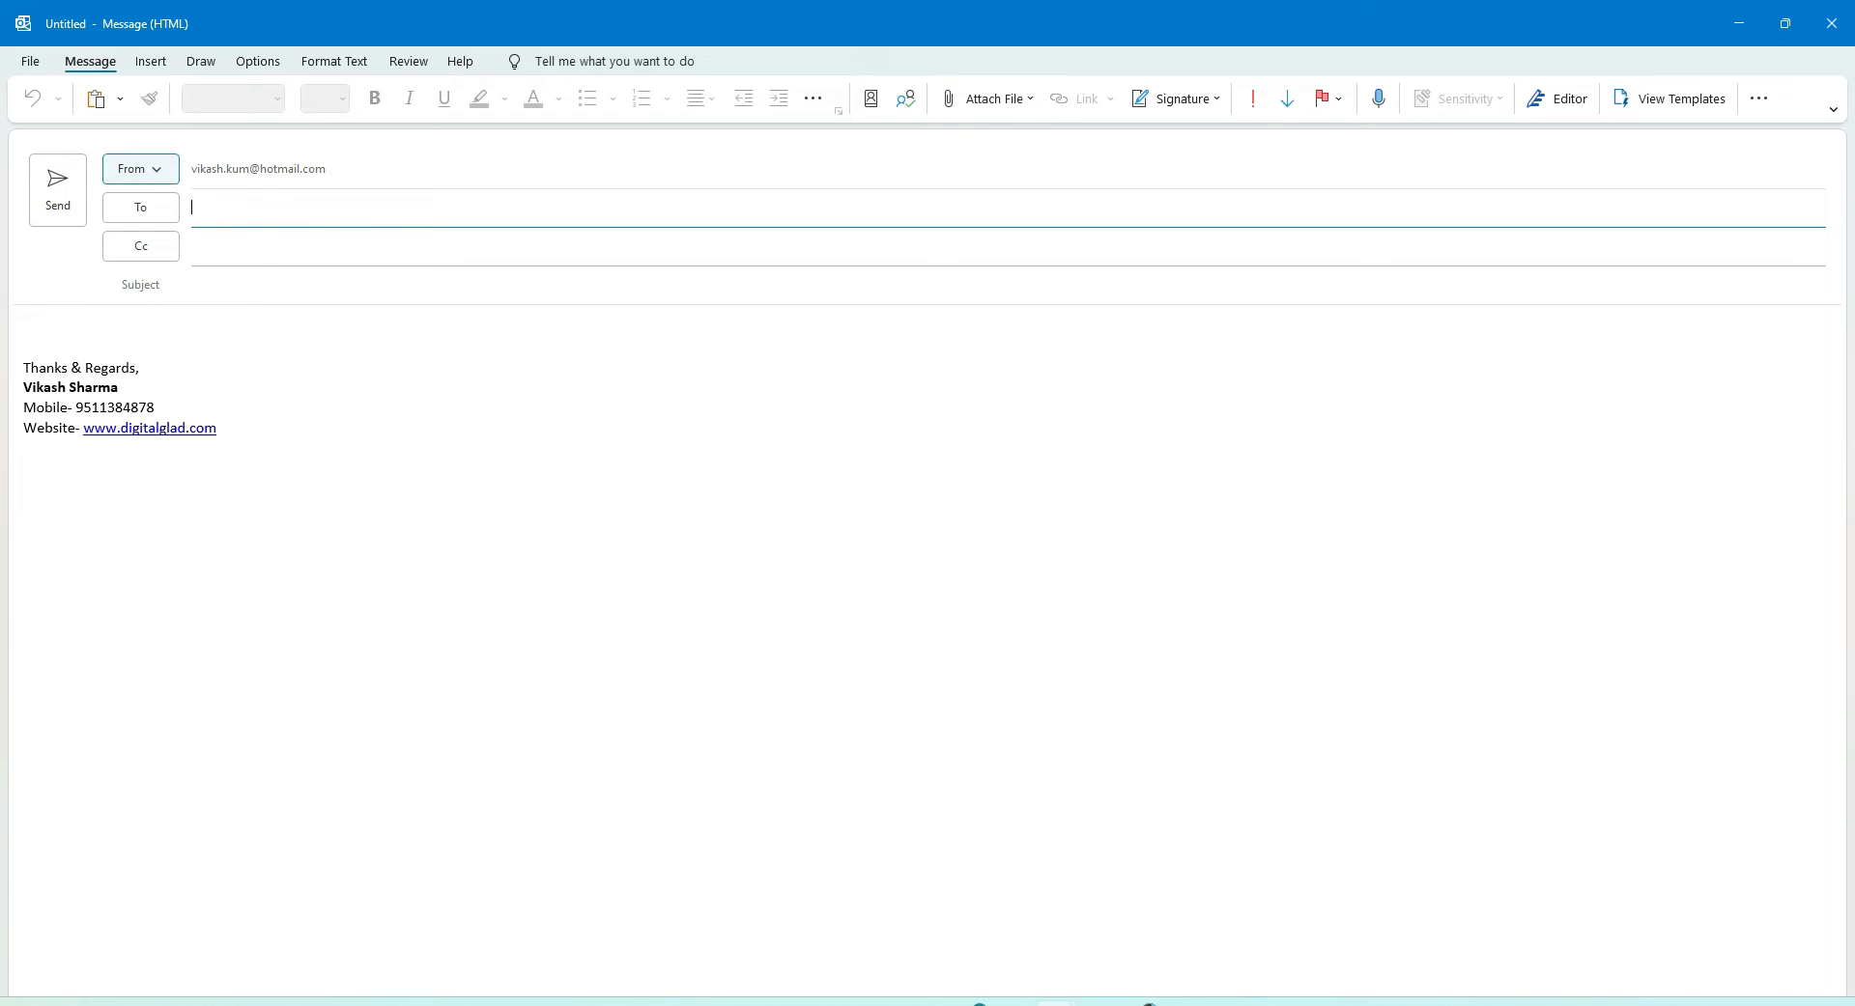
left_click(140, 168)
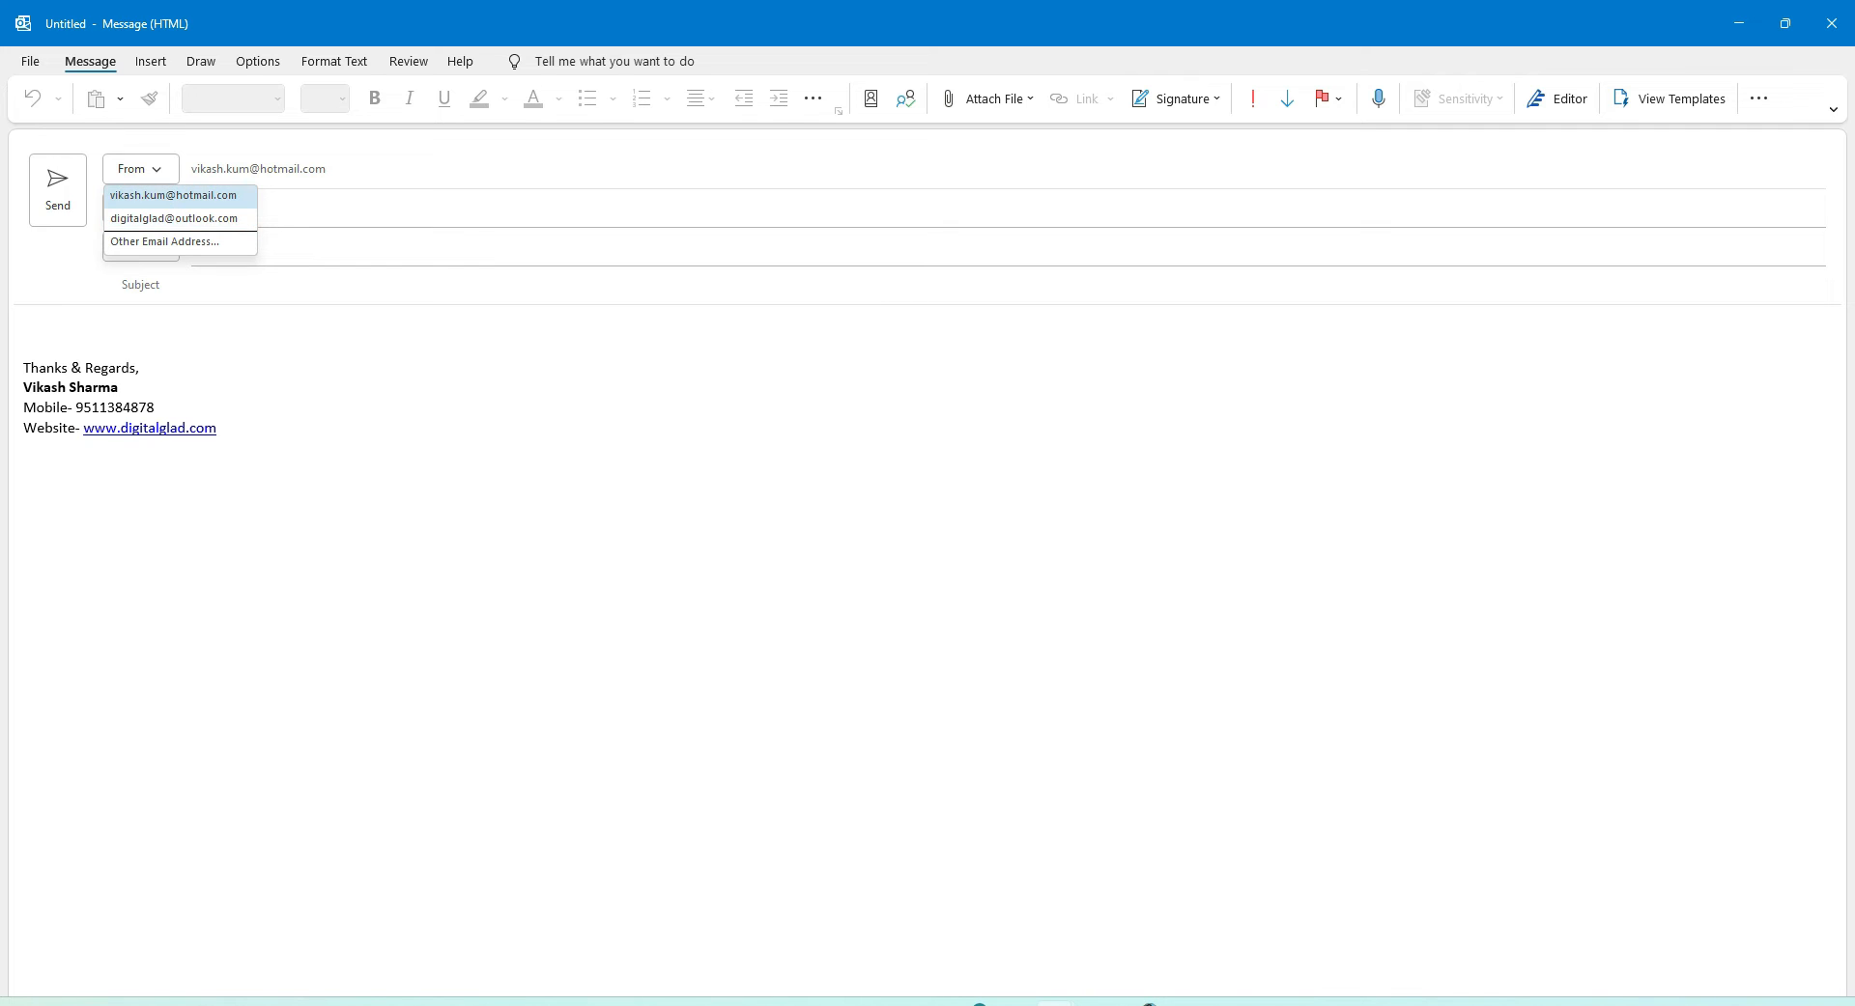
left_click(140, 169)
Step: Enter the recipient's first name in the To field and view the address book contacts without choosing one
left_click(232, 207)
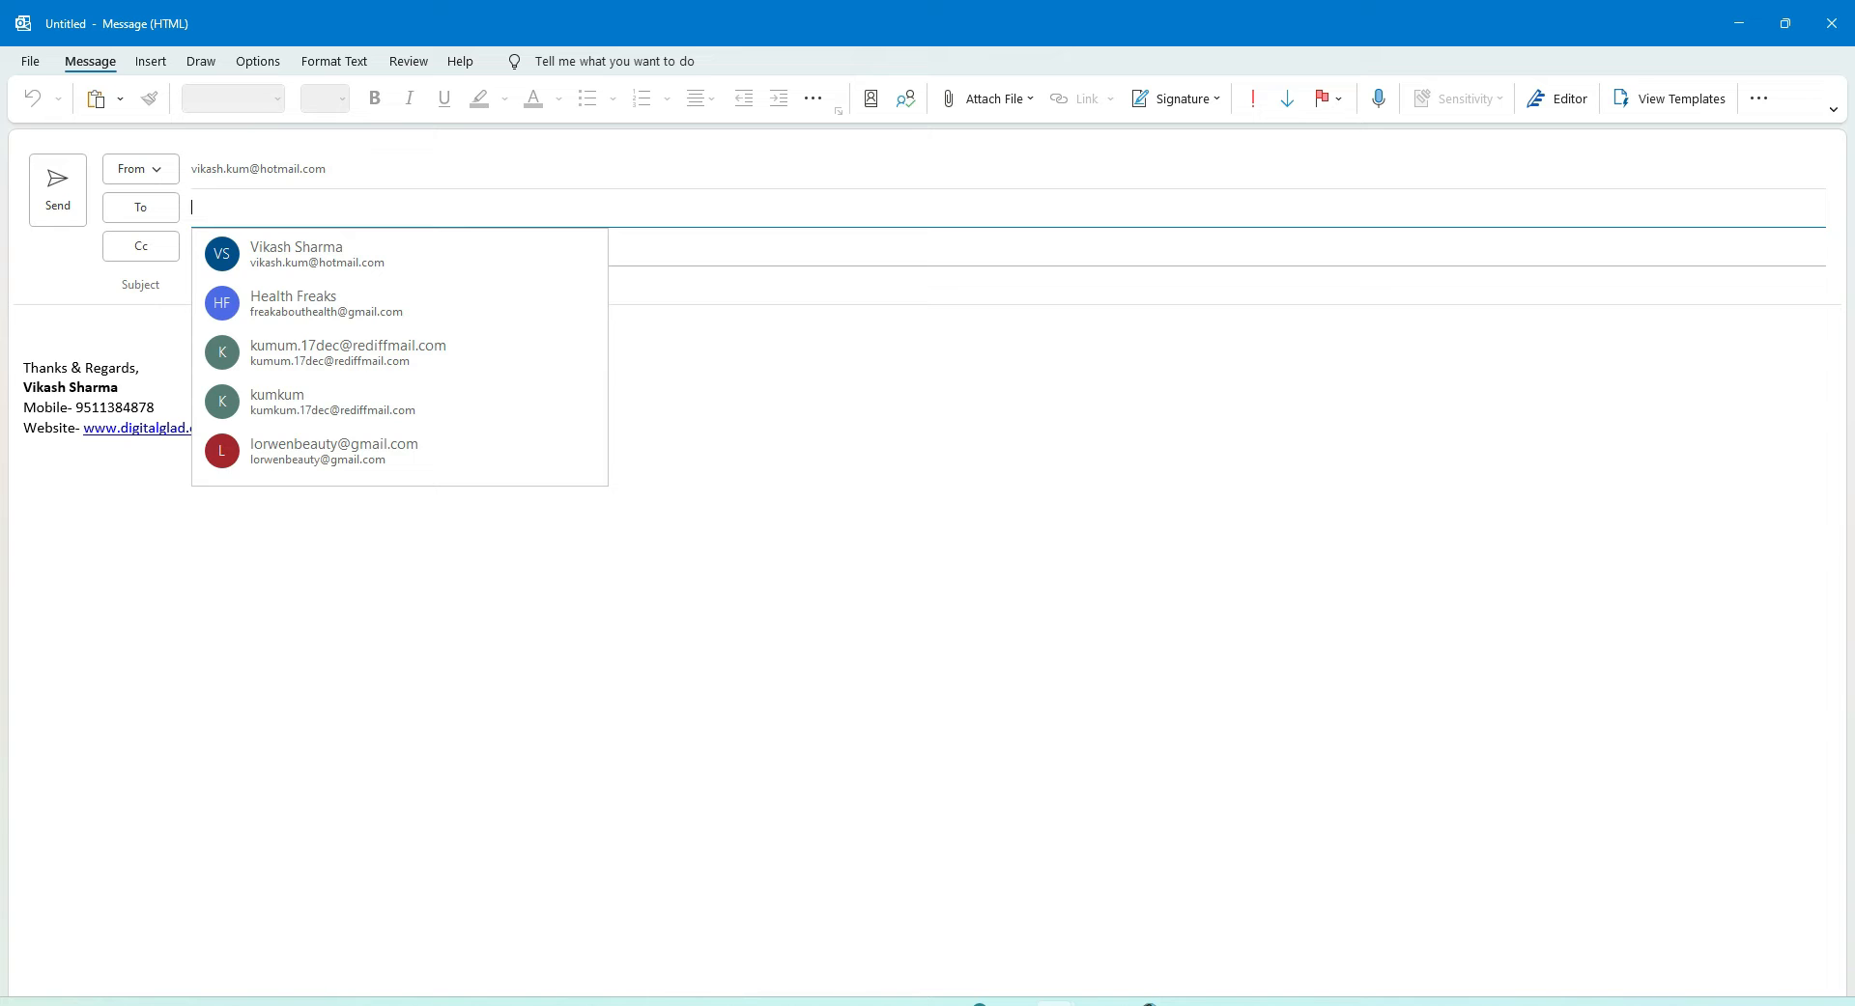
type("vikash")
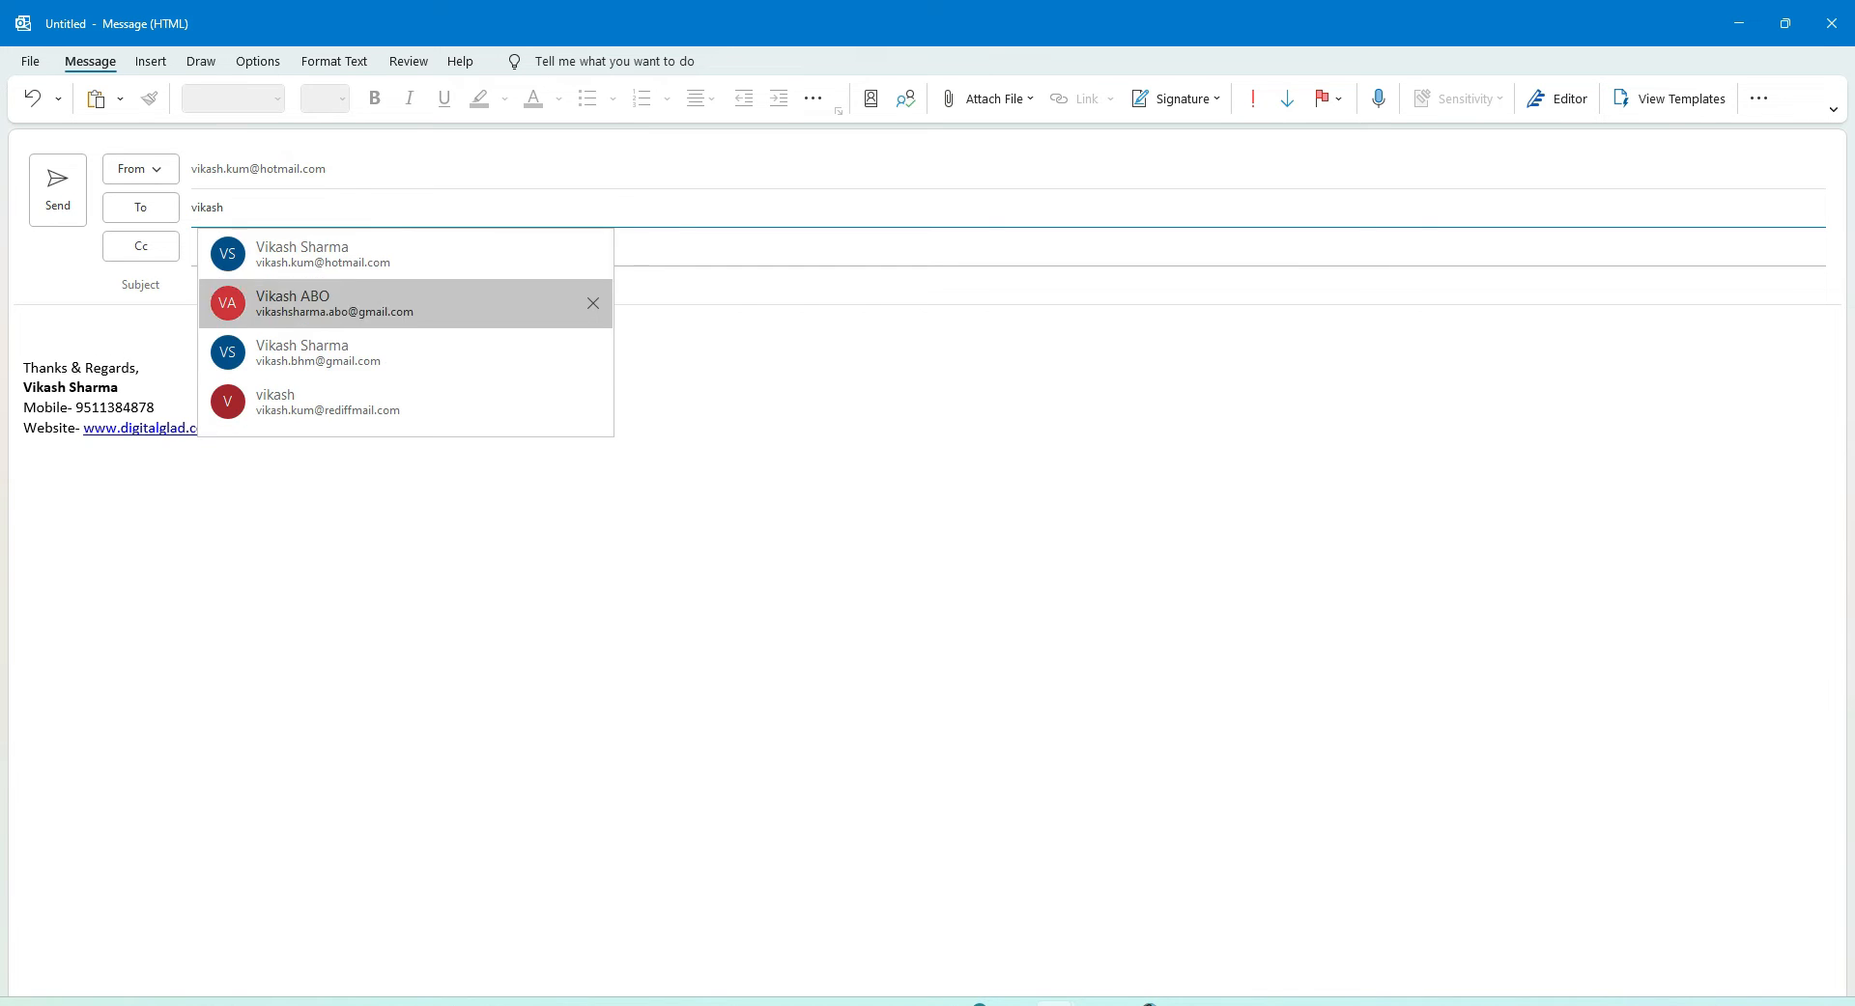
key("Up")
key("Up")
key("Down")
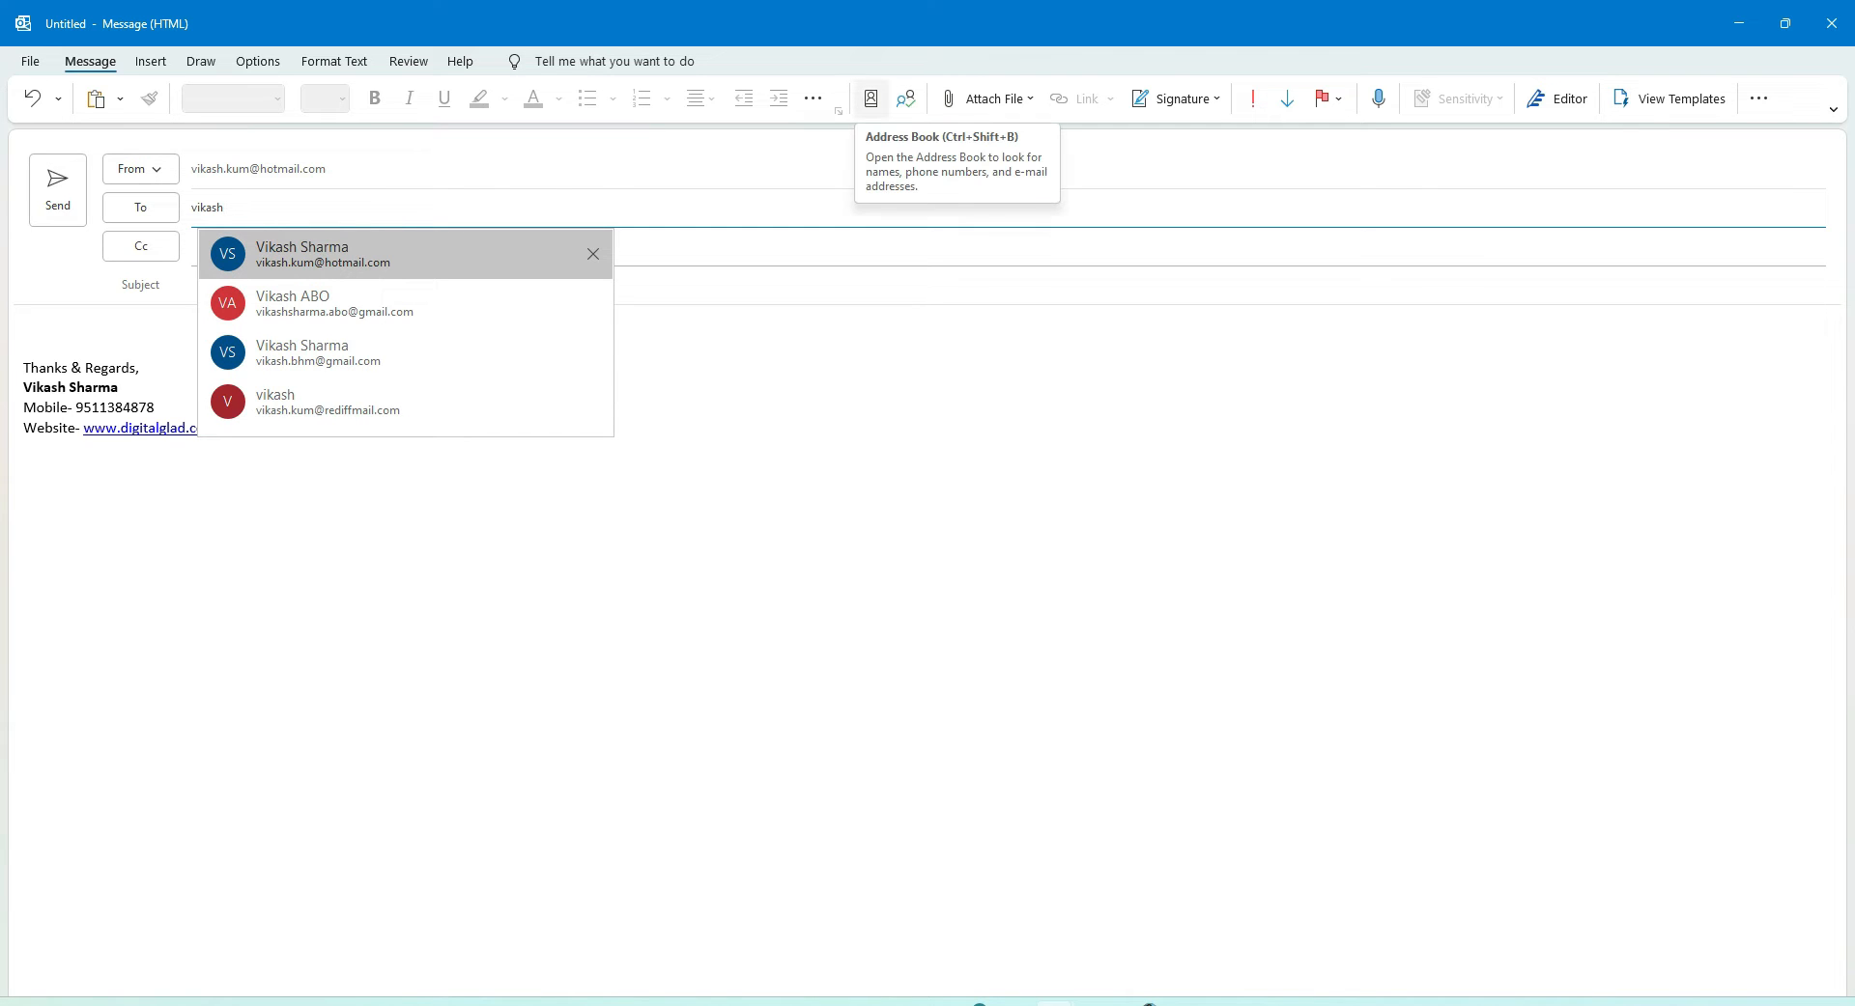
left_click(870, 99)
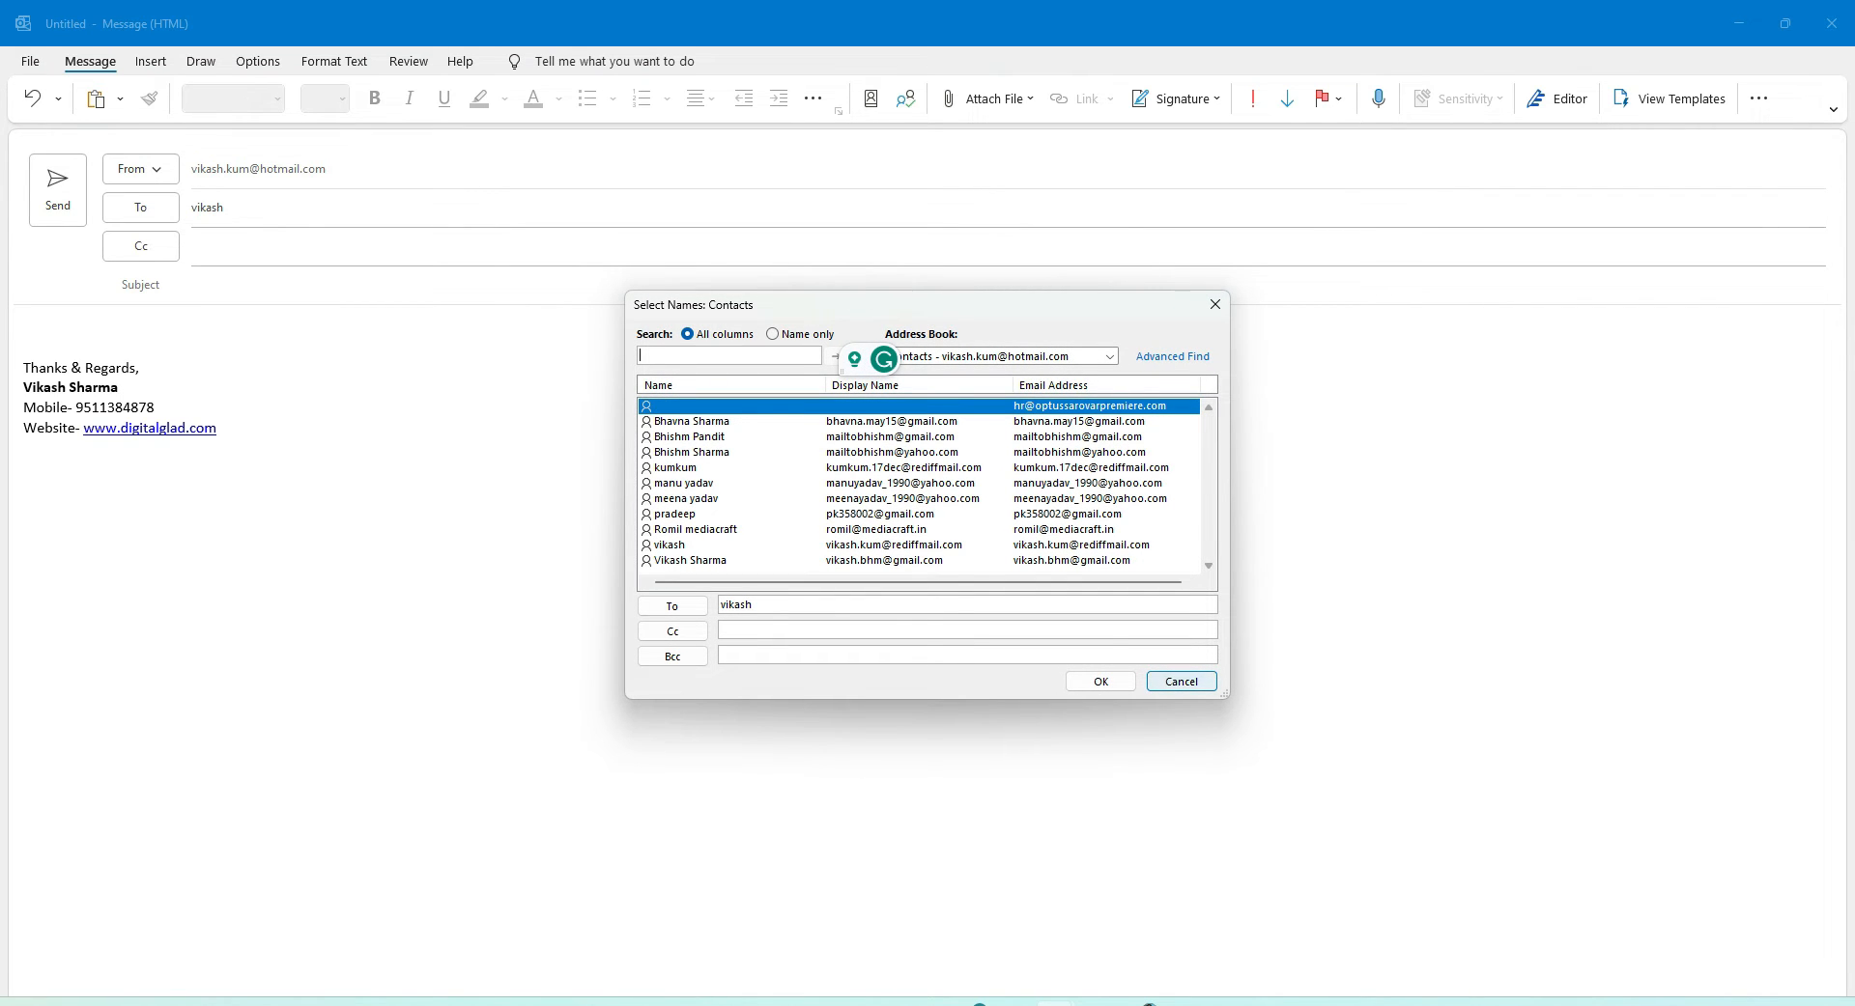
left_click(1180, 681)
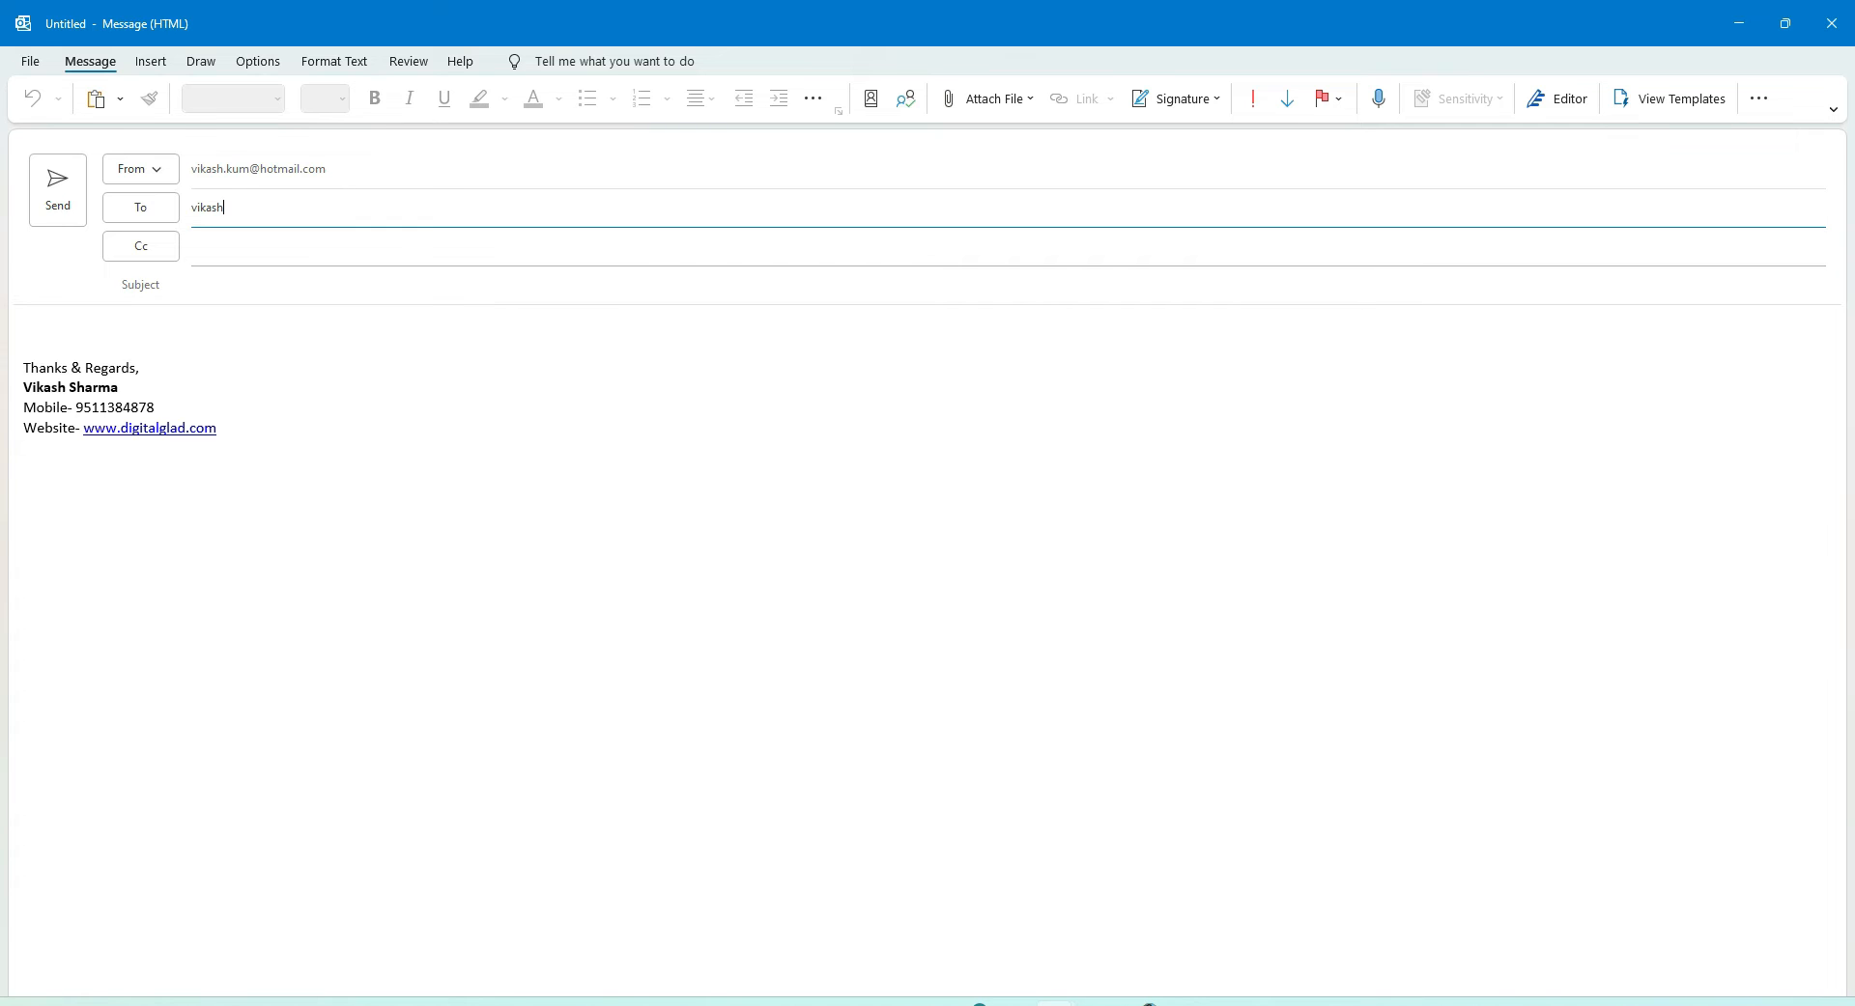
Step: Add the second suggested contact matching the entered first name as the To recipient
key("BackSpace")
key("Down")
key("Down")
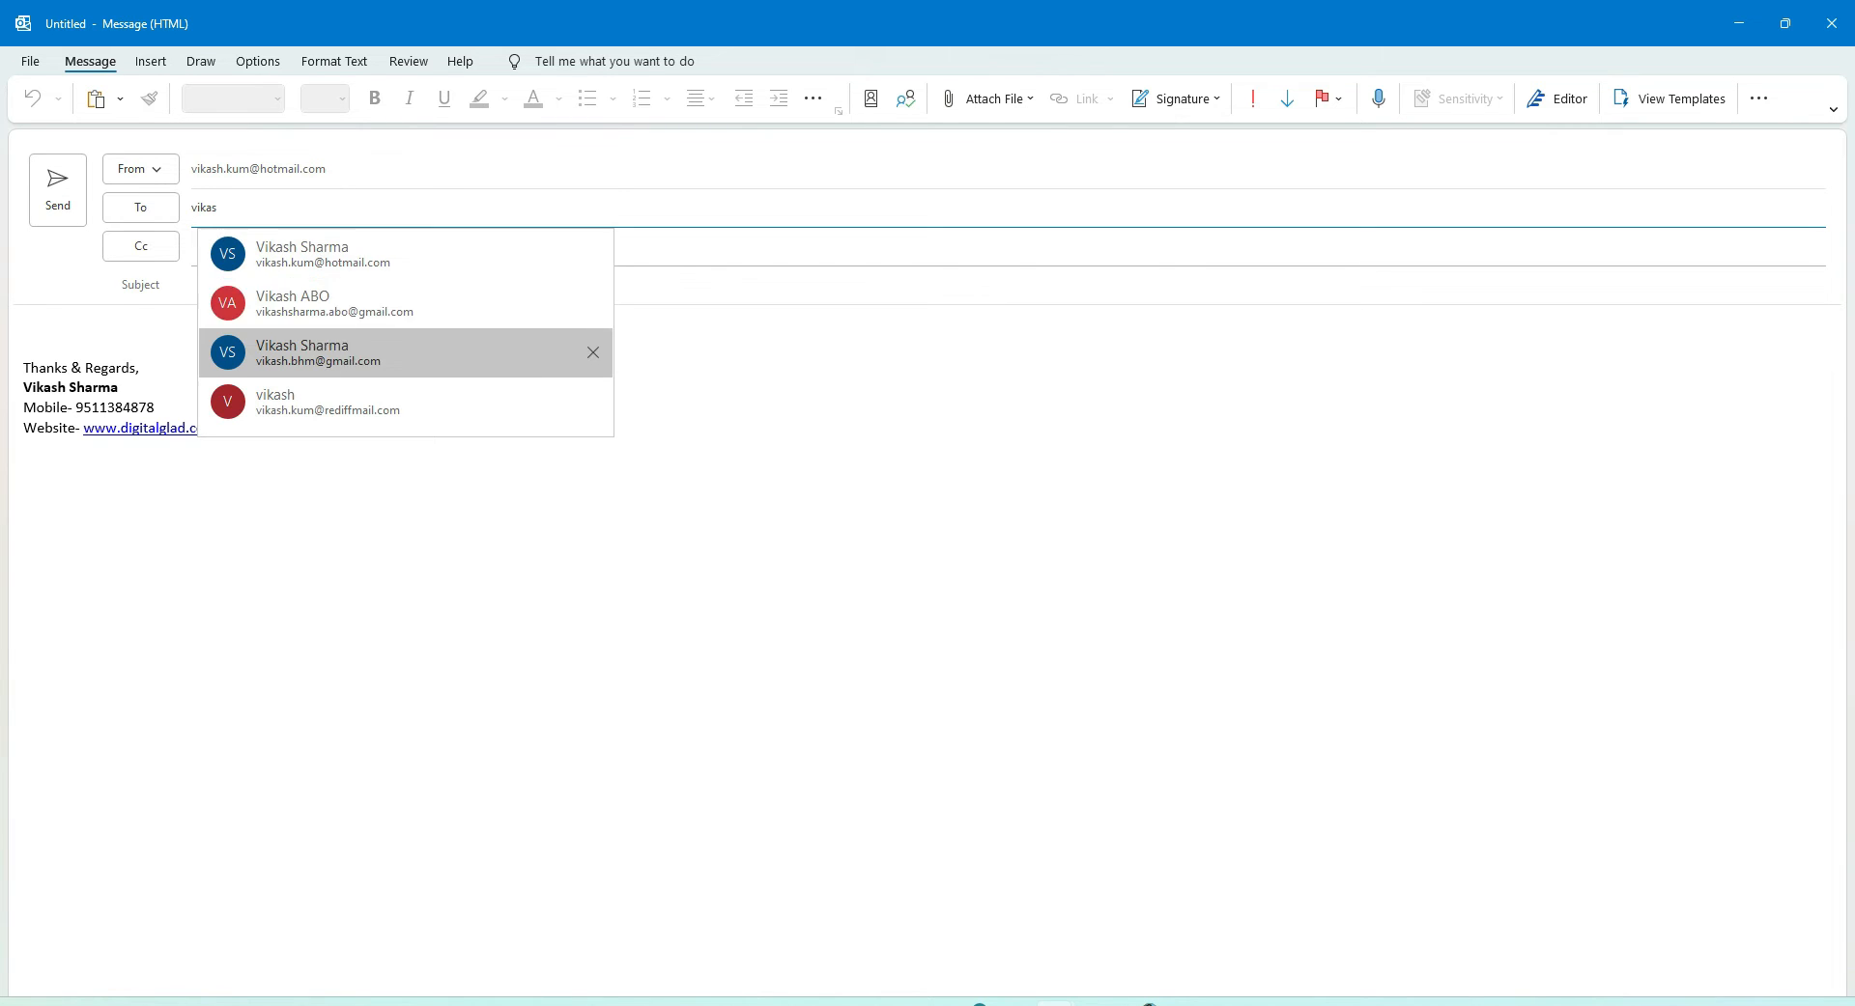
key("Up")
key("Up")
key("Down")
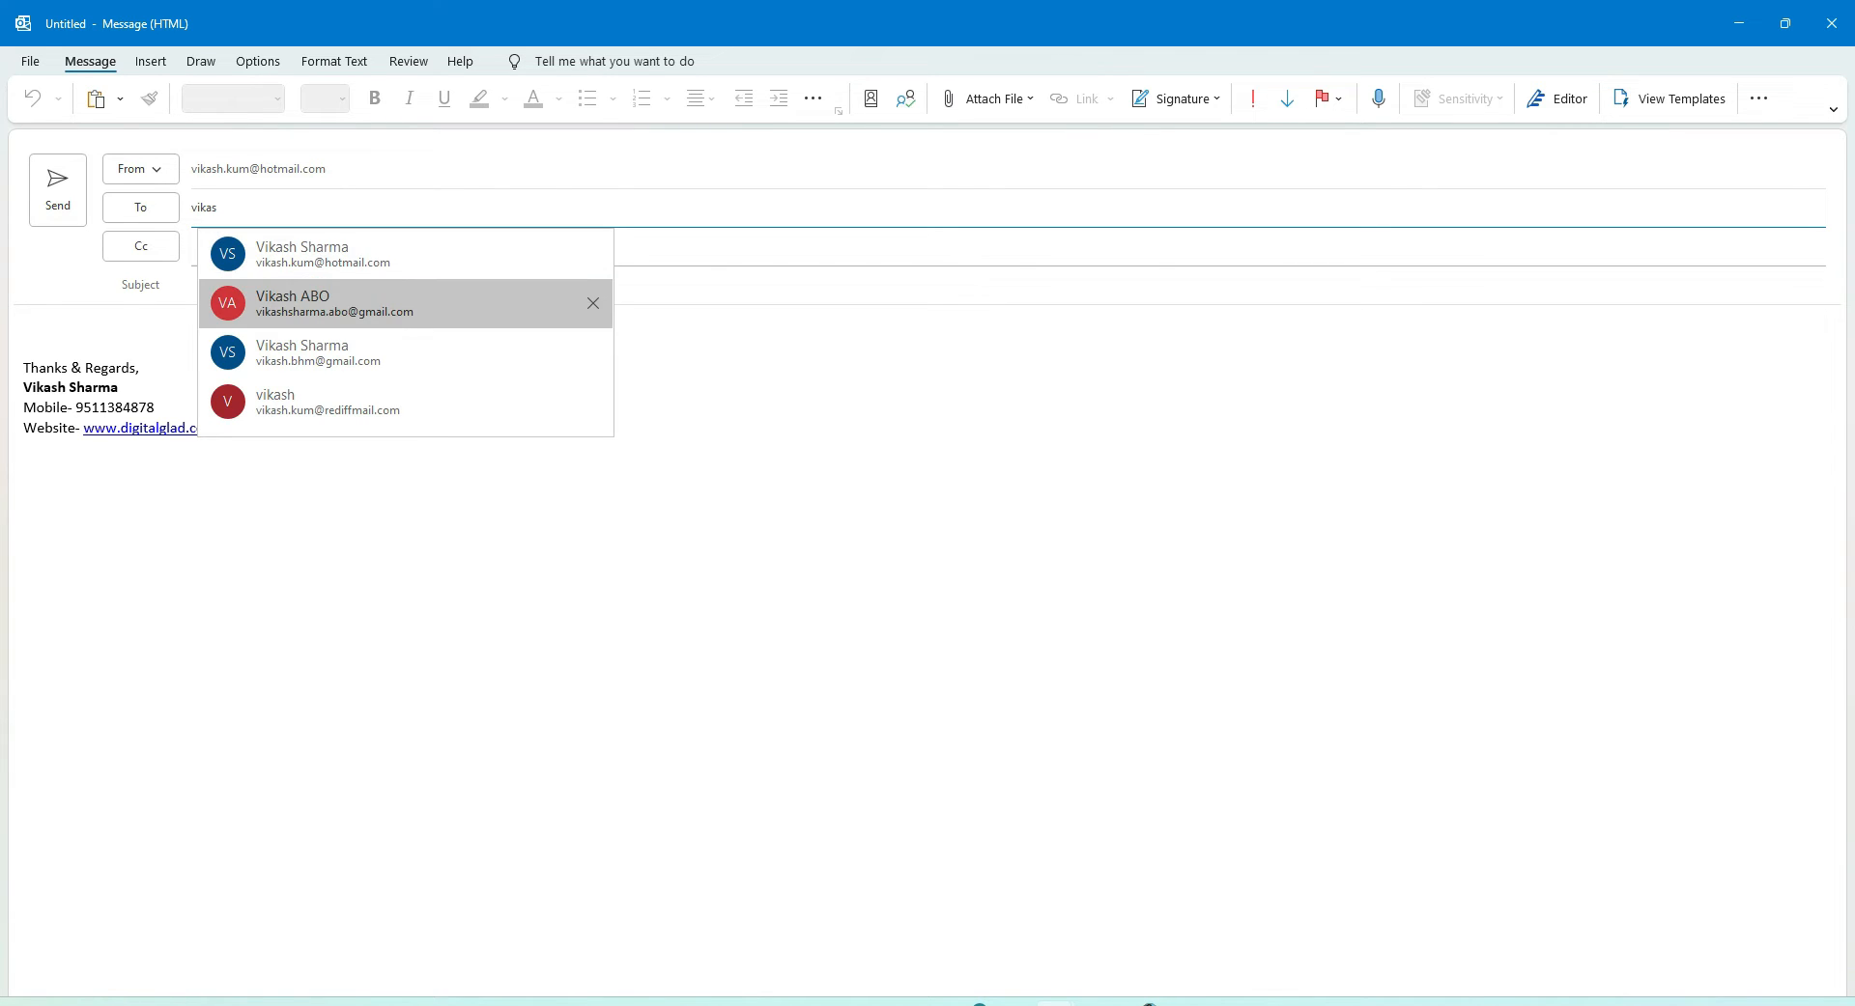
key("Return")
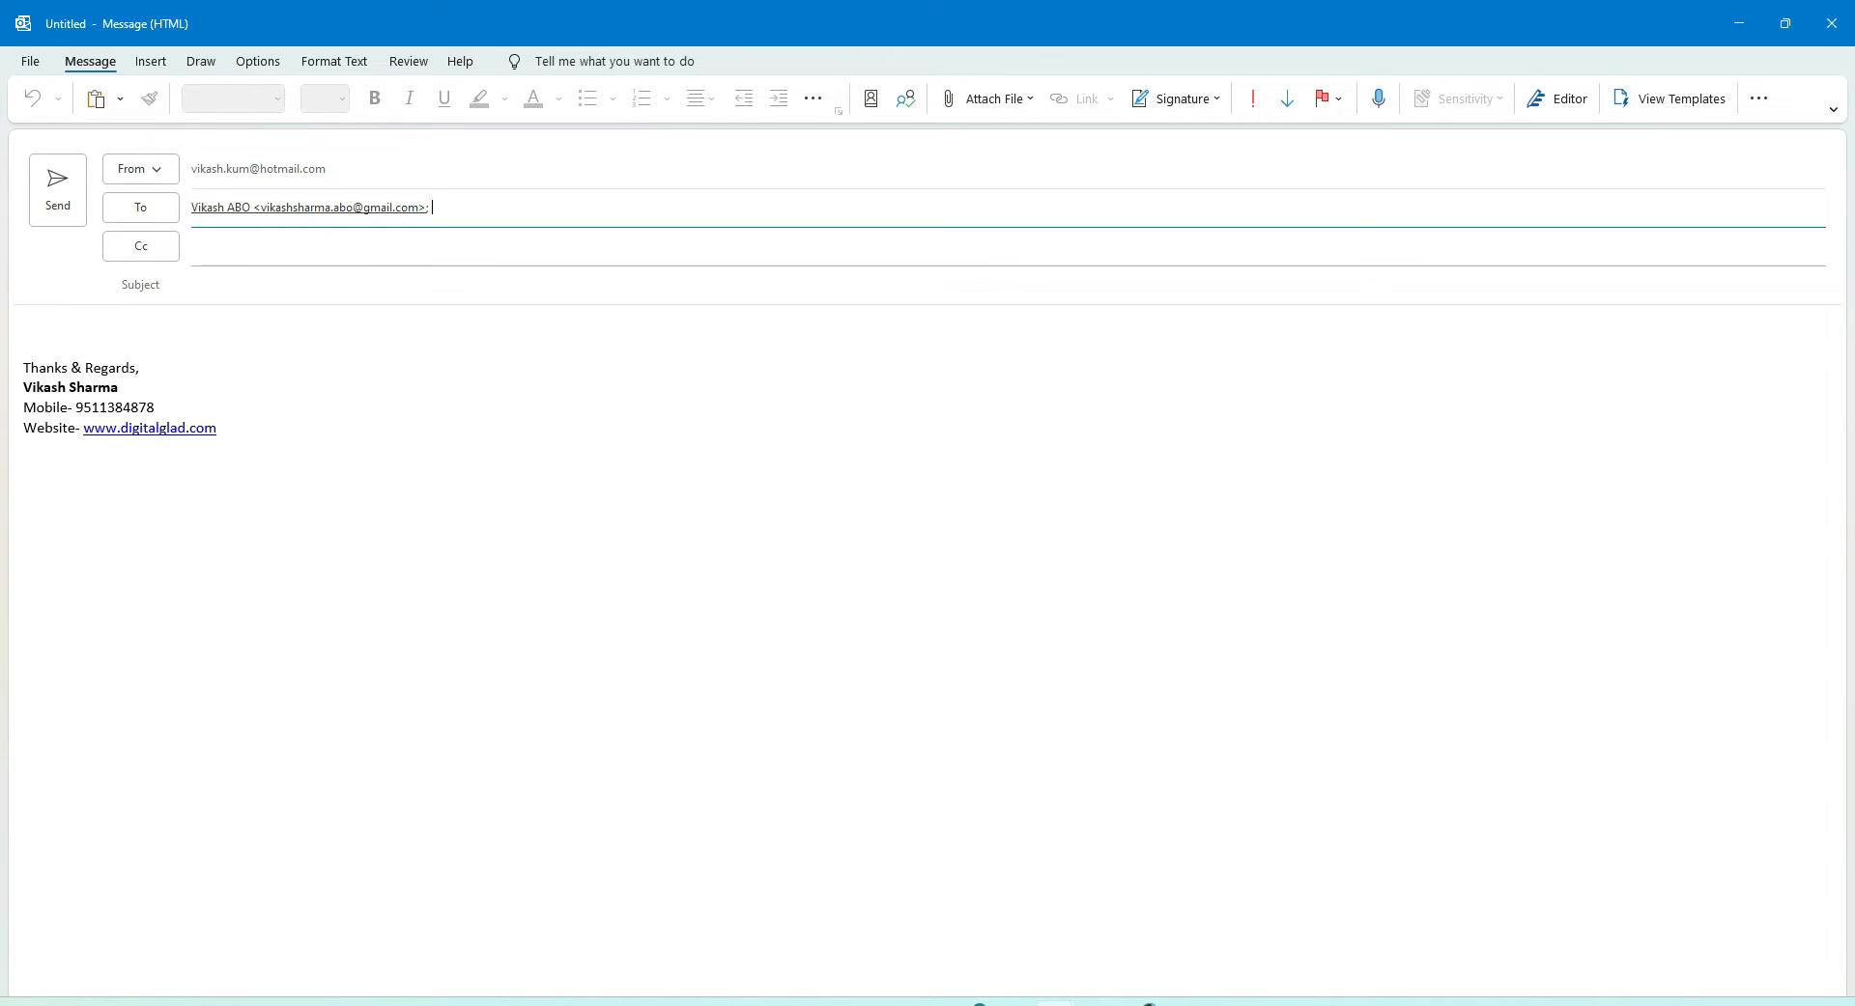
Step: Add two more suggested contacts to the To field, looking up the first by the start of the name
type("vik")
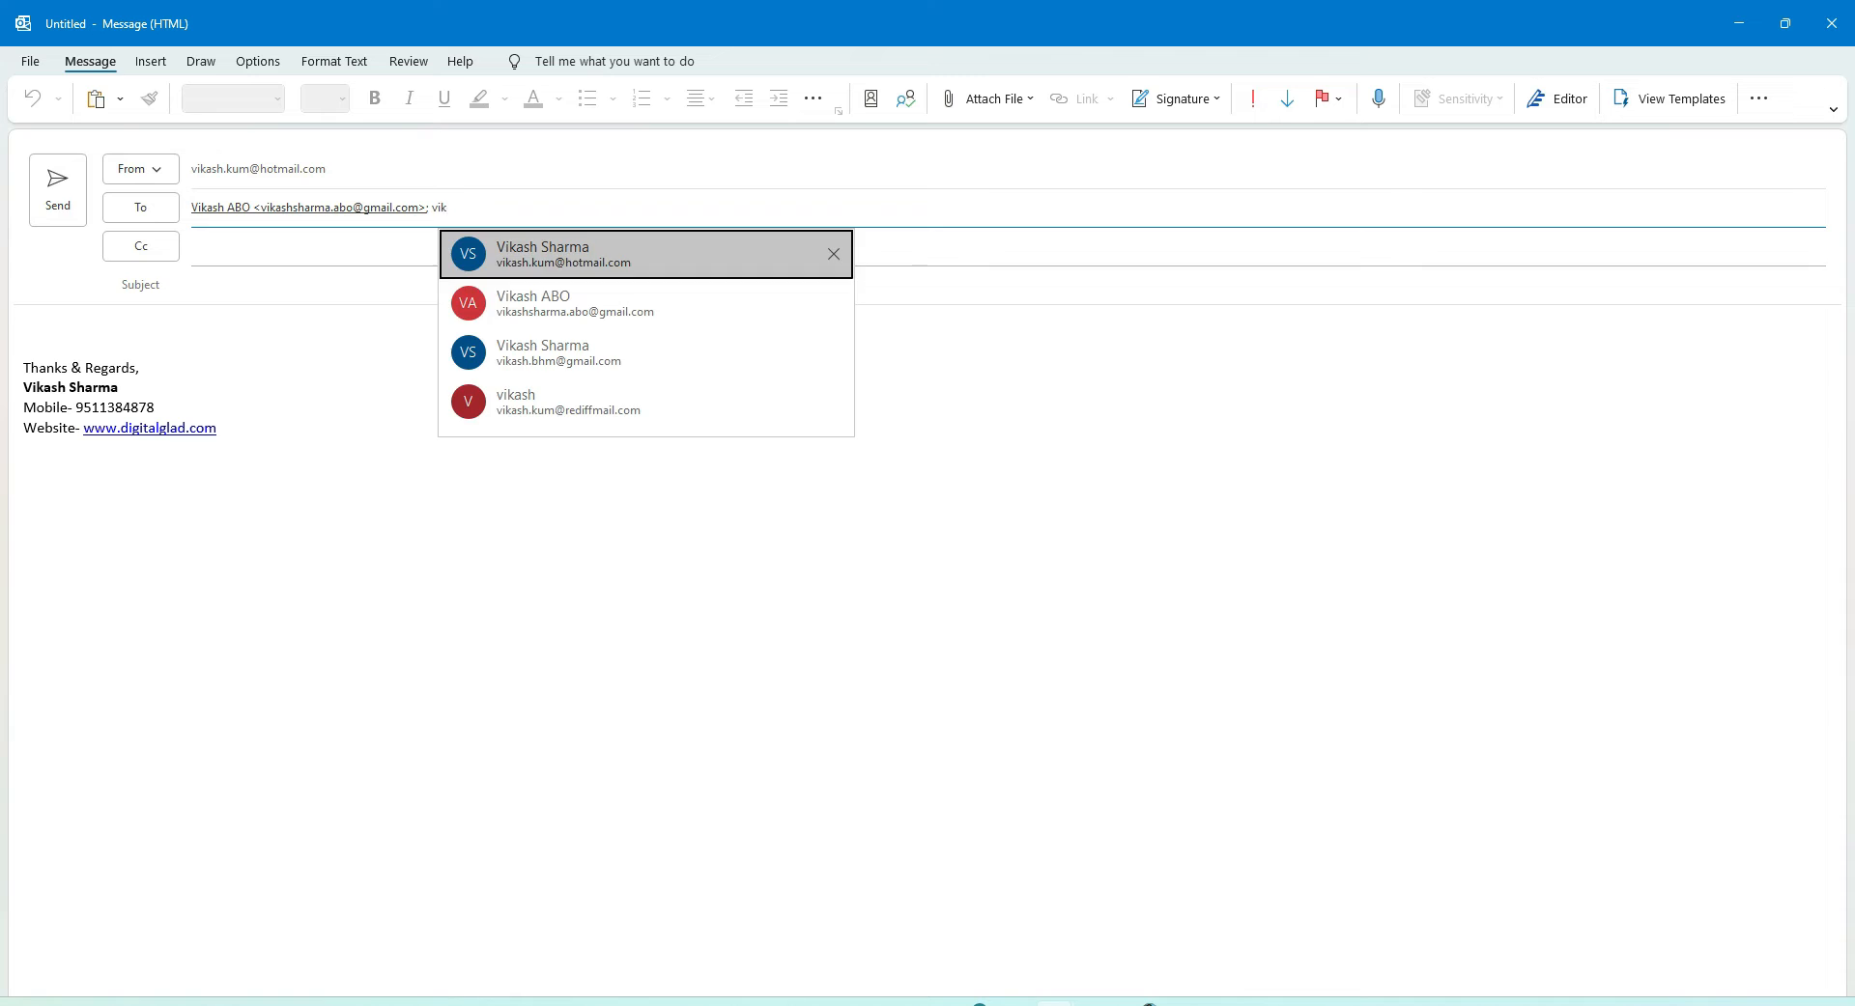
key("Down")
key("Down")
key("Return")
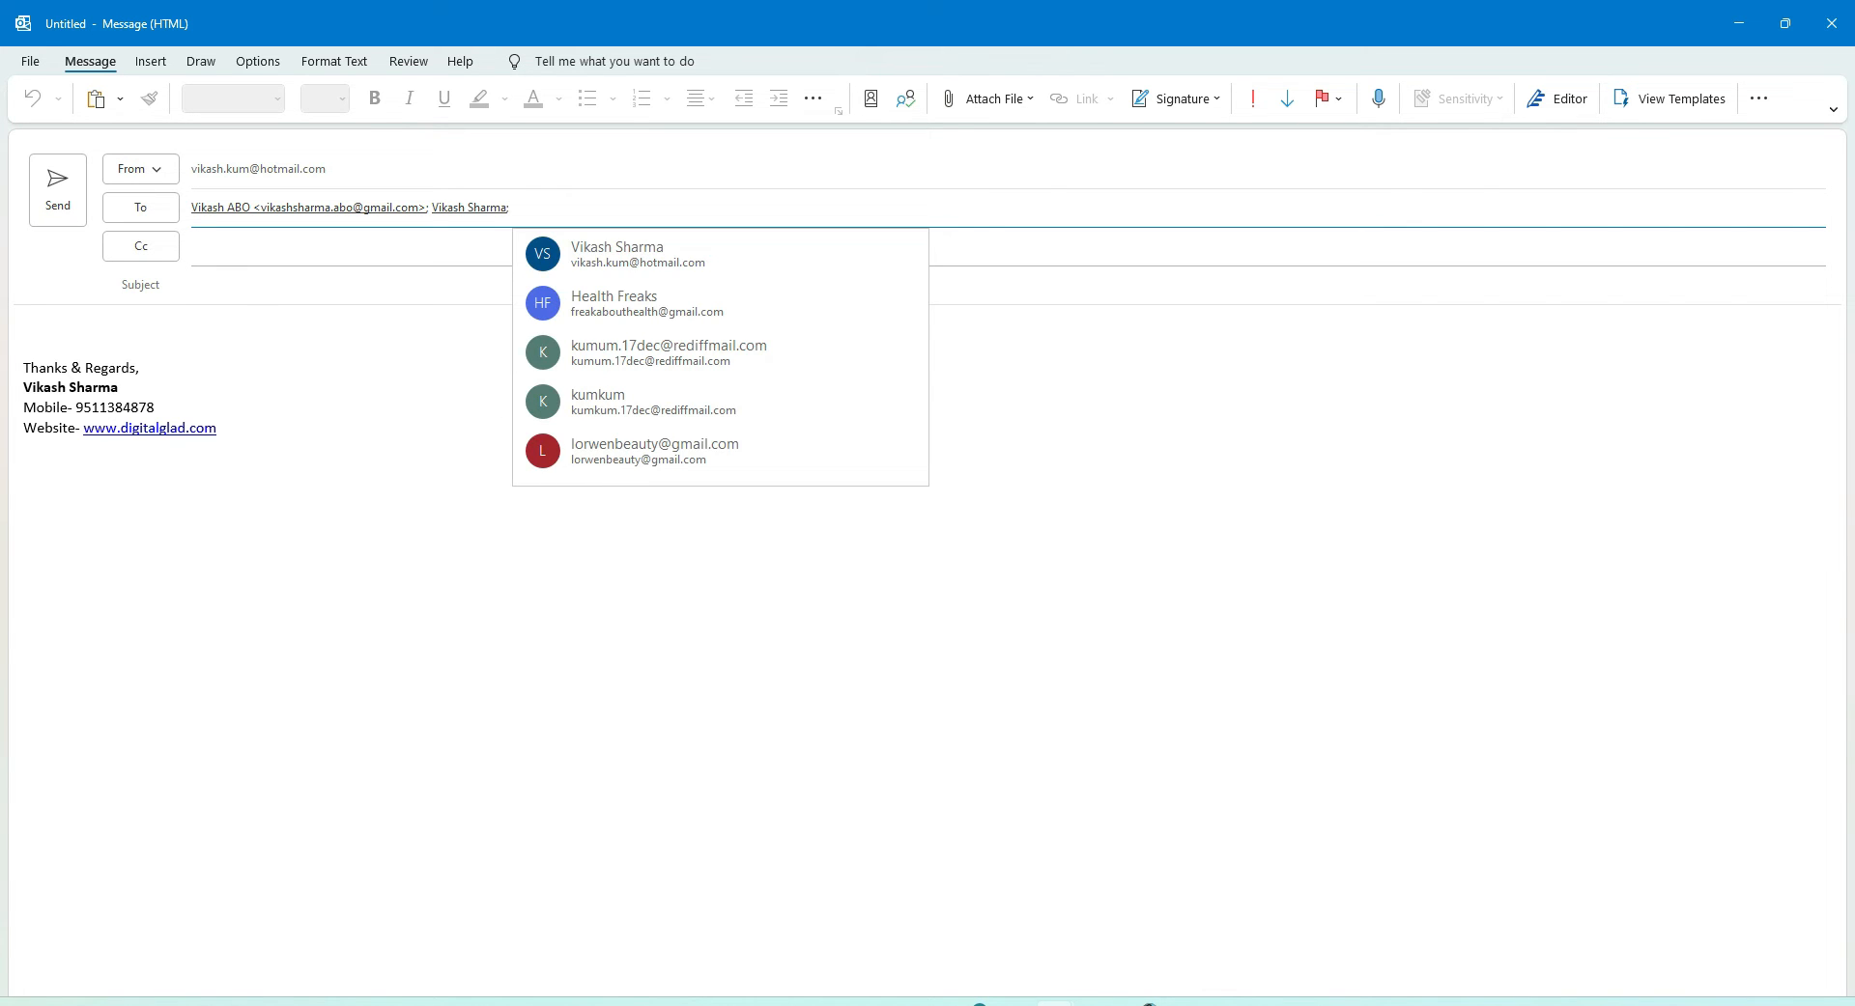
key("Down")
key("Down")
key("Down")
key("Down")
key("Down")
key("Return")
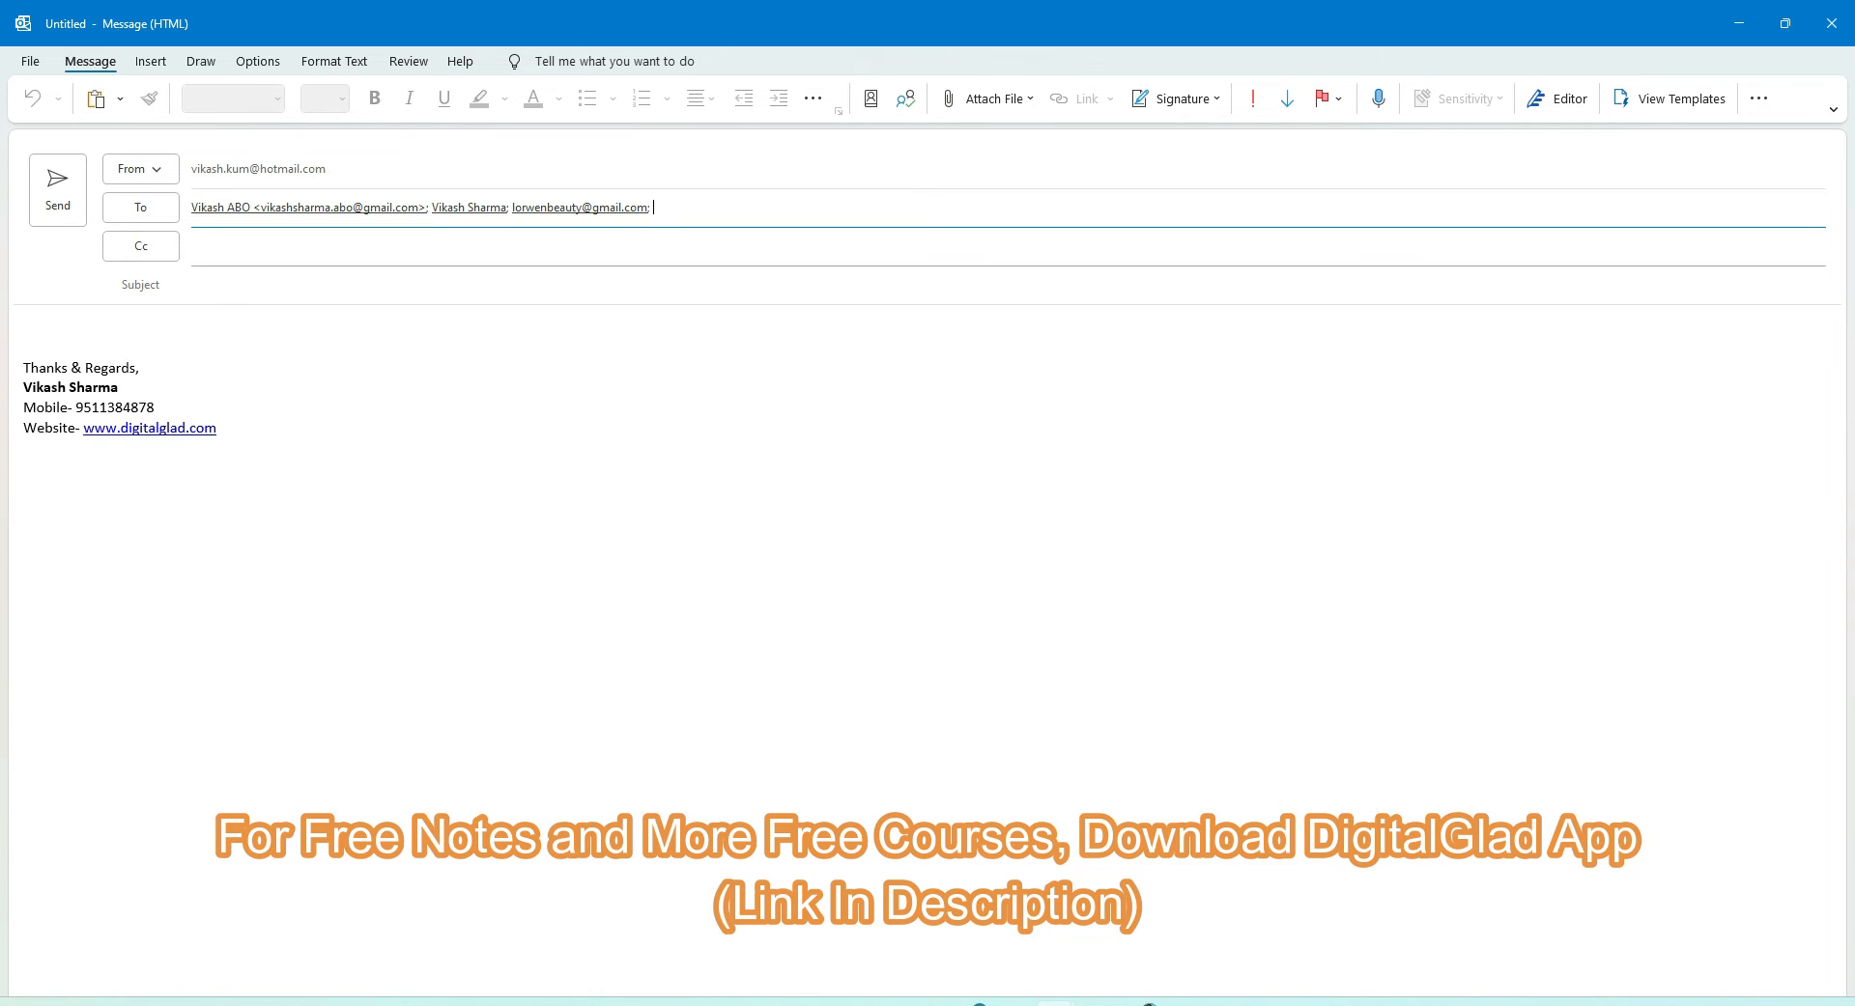
Step: Remove the last two recipients from the To field, keeping only the first one
key("BackSpace")
key("BackSpace")
key("BackSpace")
key("BackSpace")
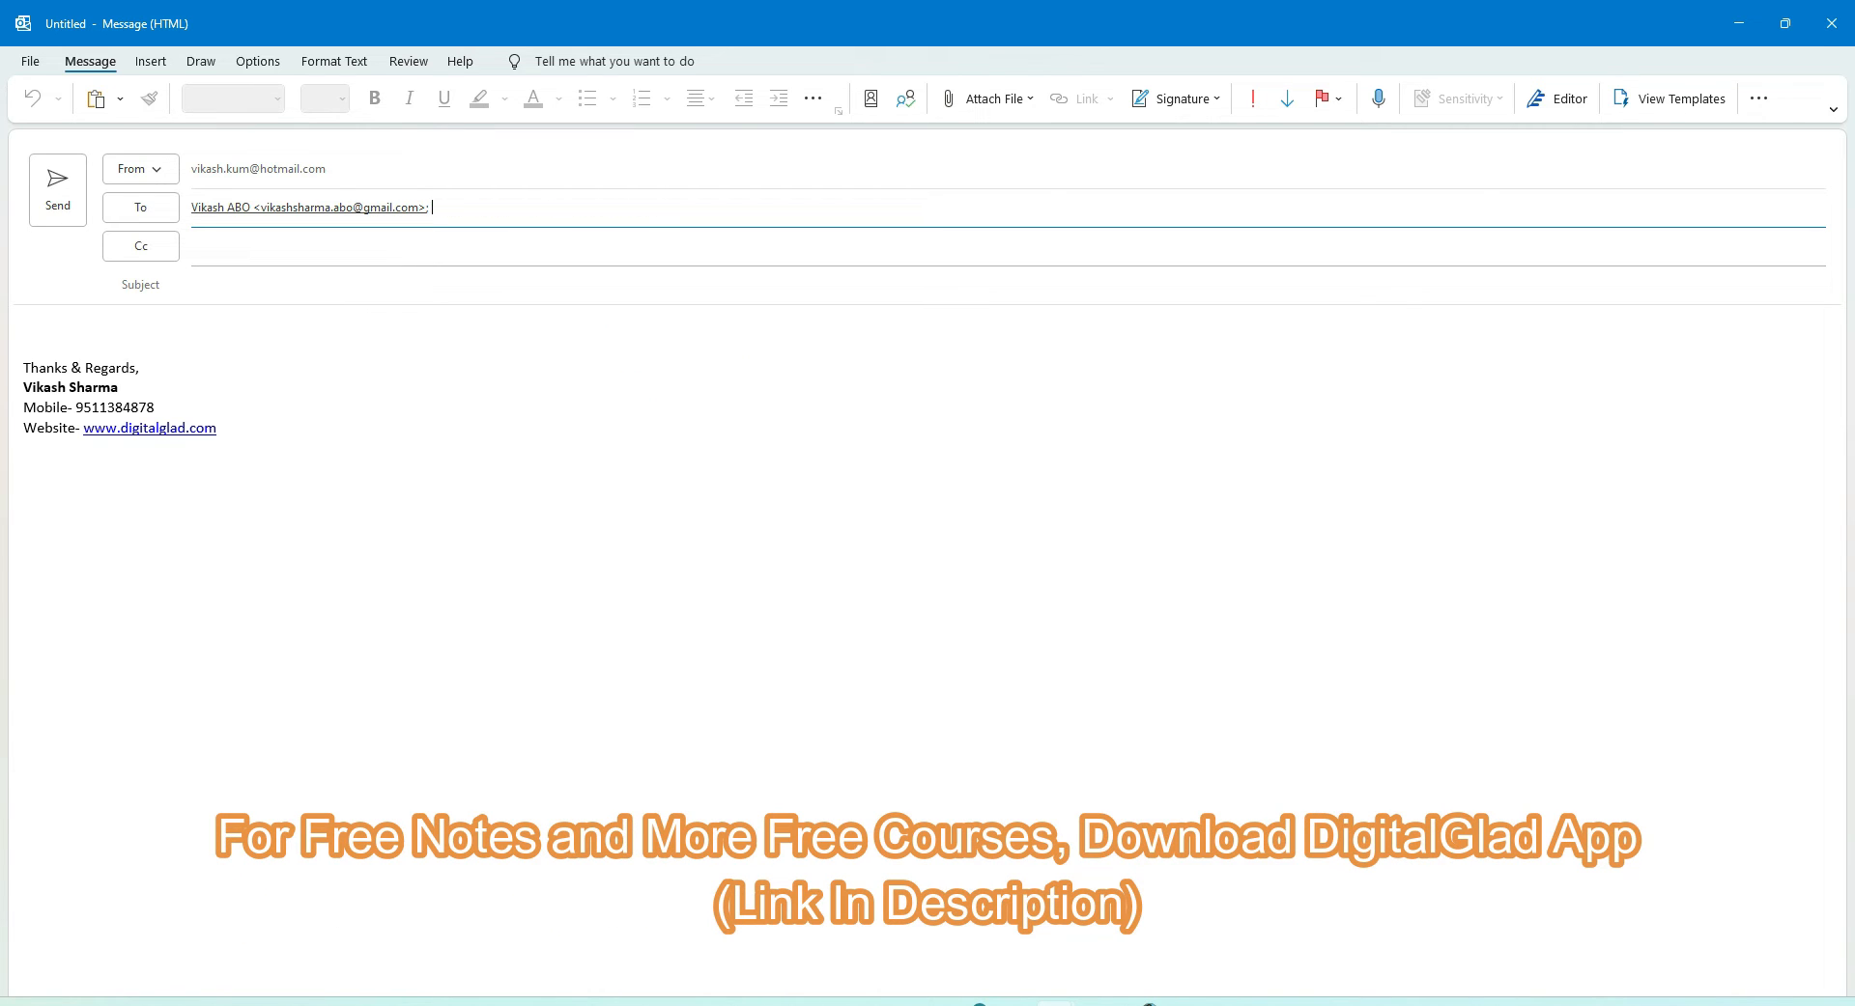
Step: Write "Hi", a blank line and the sample lines "Nvbskdv", ",nmvsbsbd" and "Kjmsnbvdjmk" above the signature, followed by blank lines
mouse_move(371, 208)
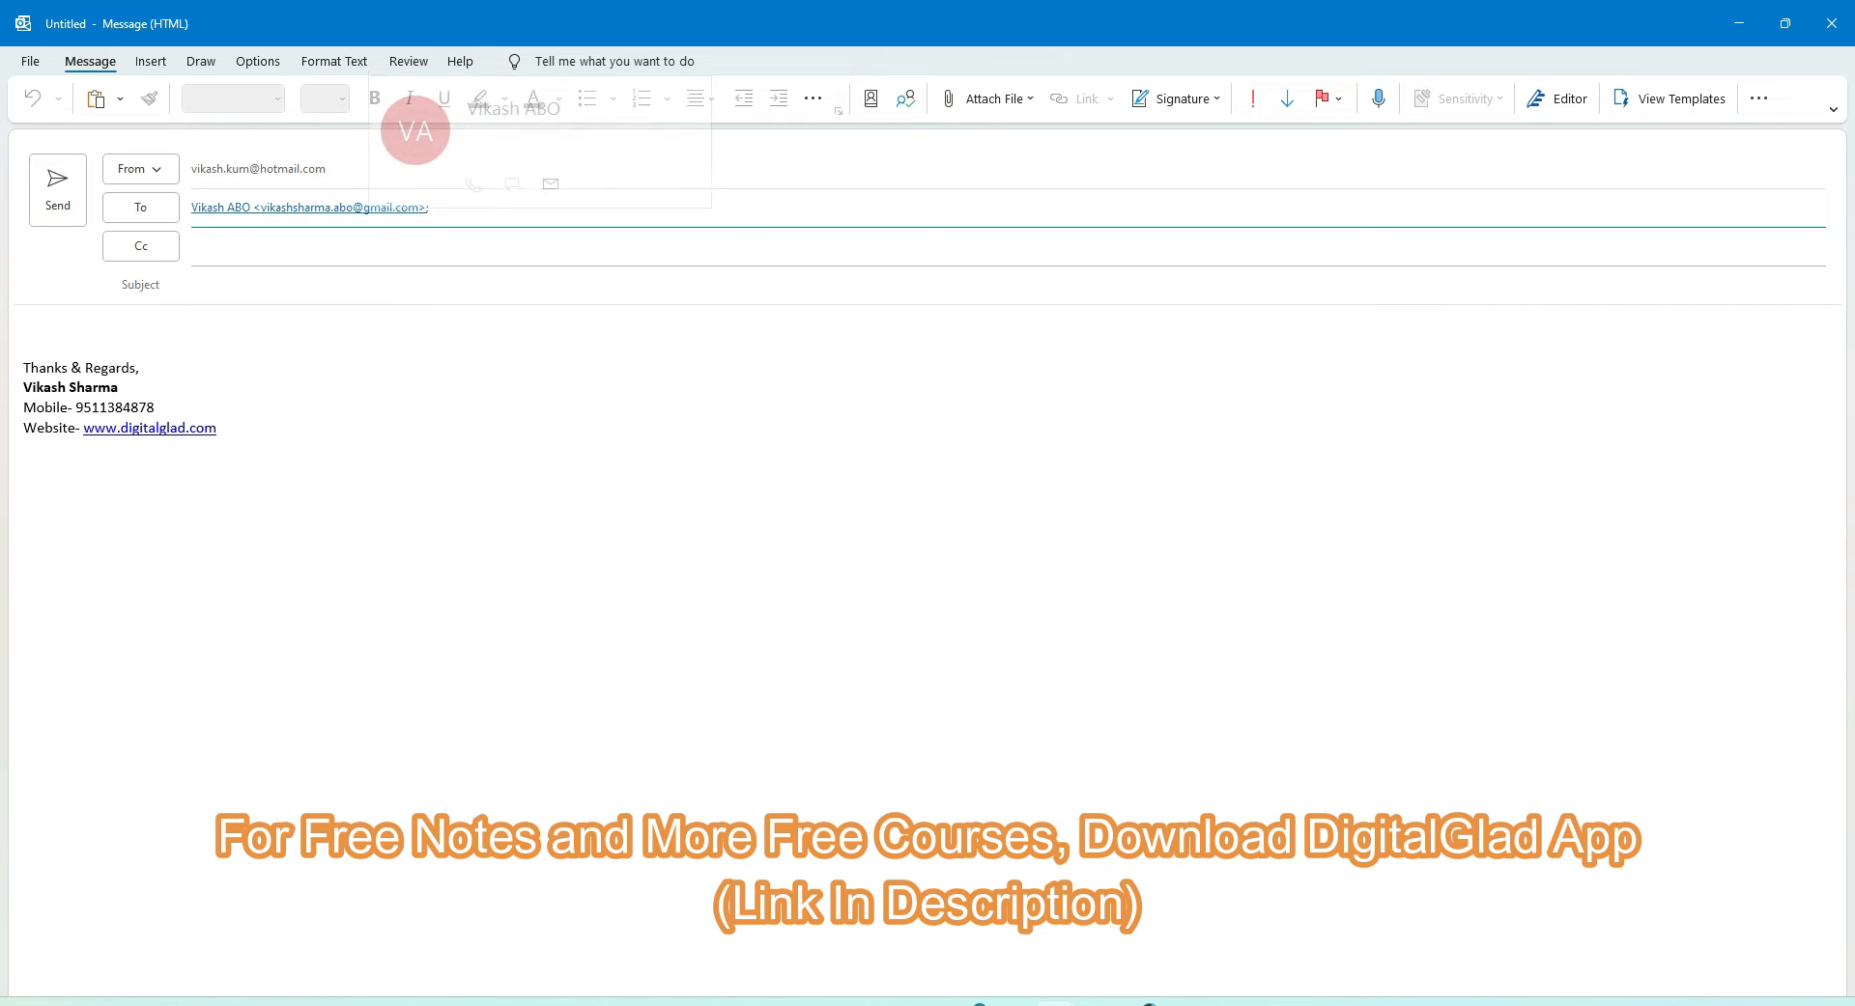
left_click(371, 285)
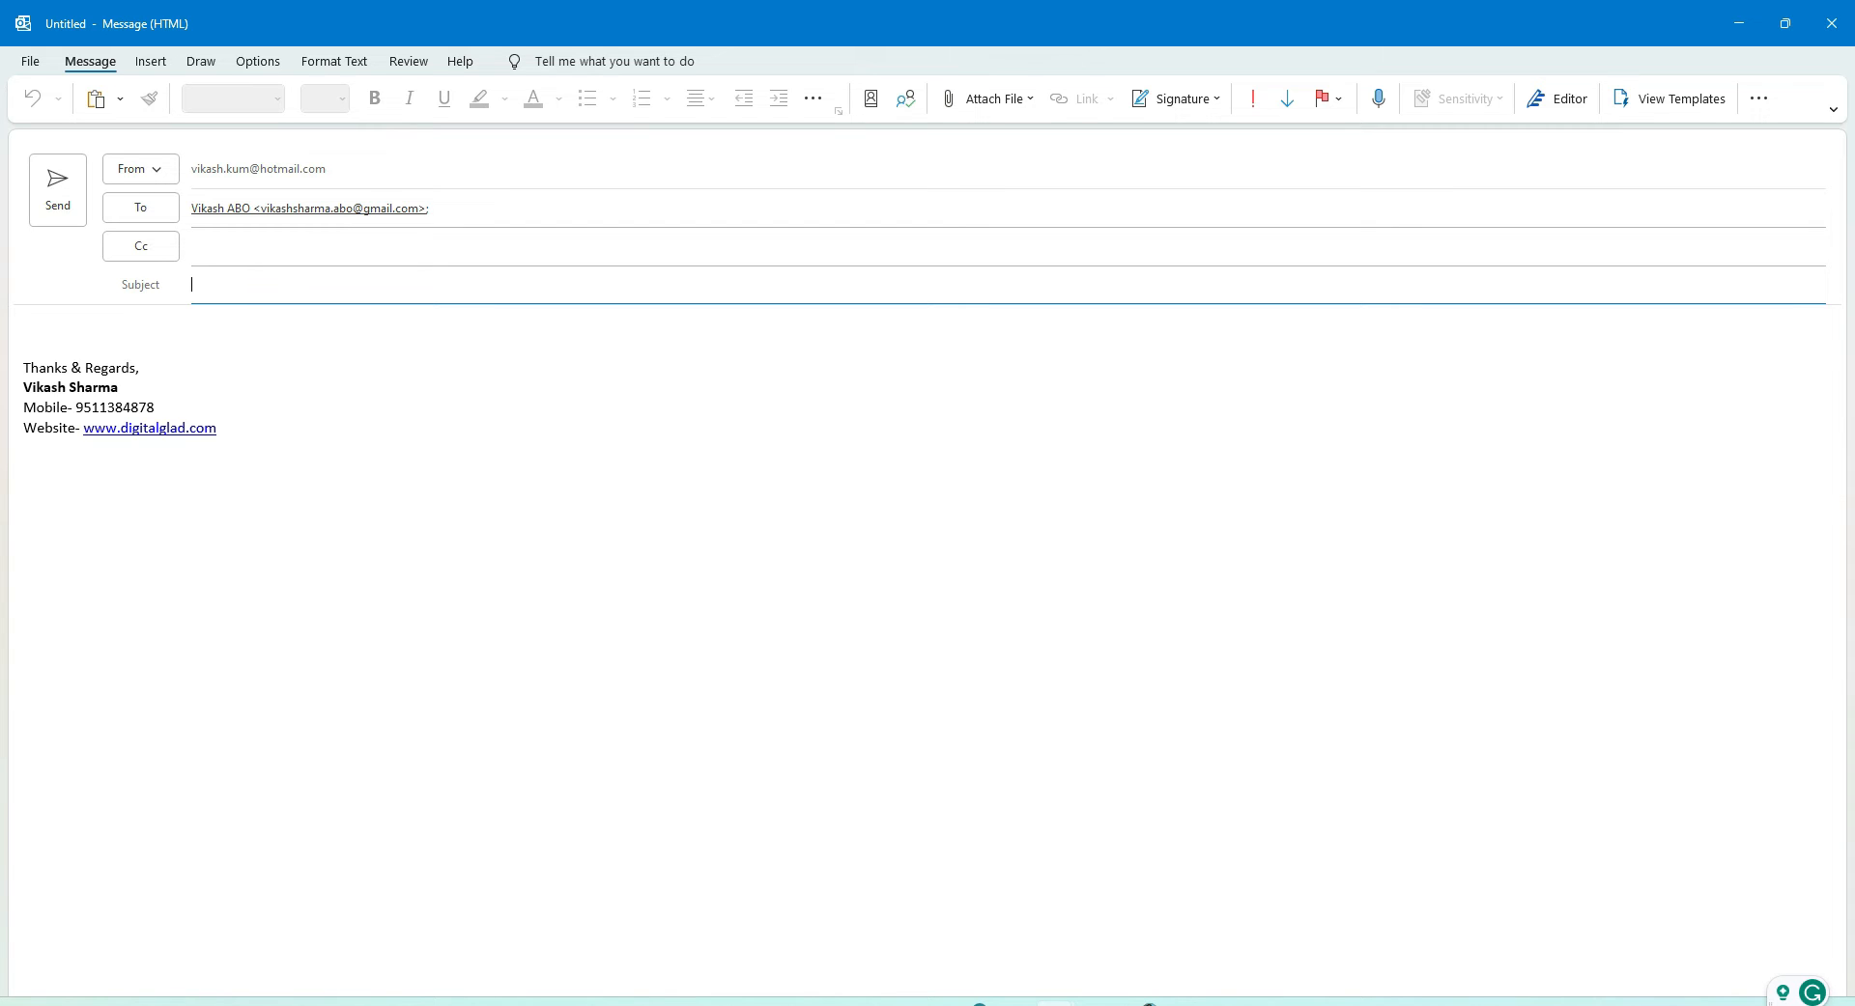
left_click(25, 347)
left_click_drag(24, 330, 32, 349)
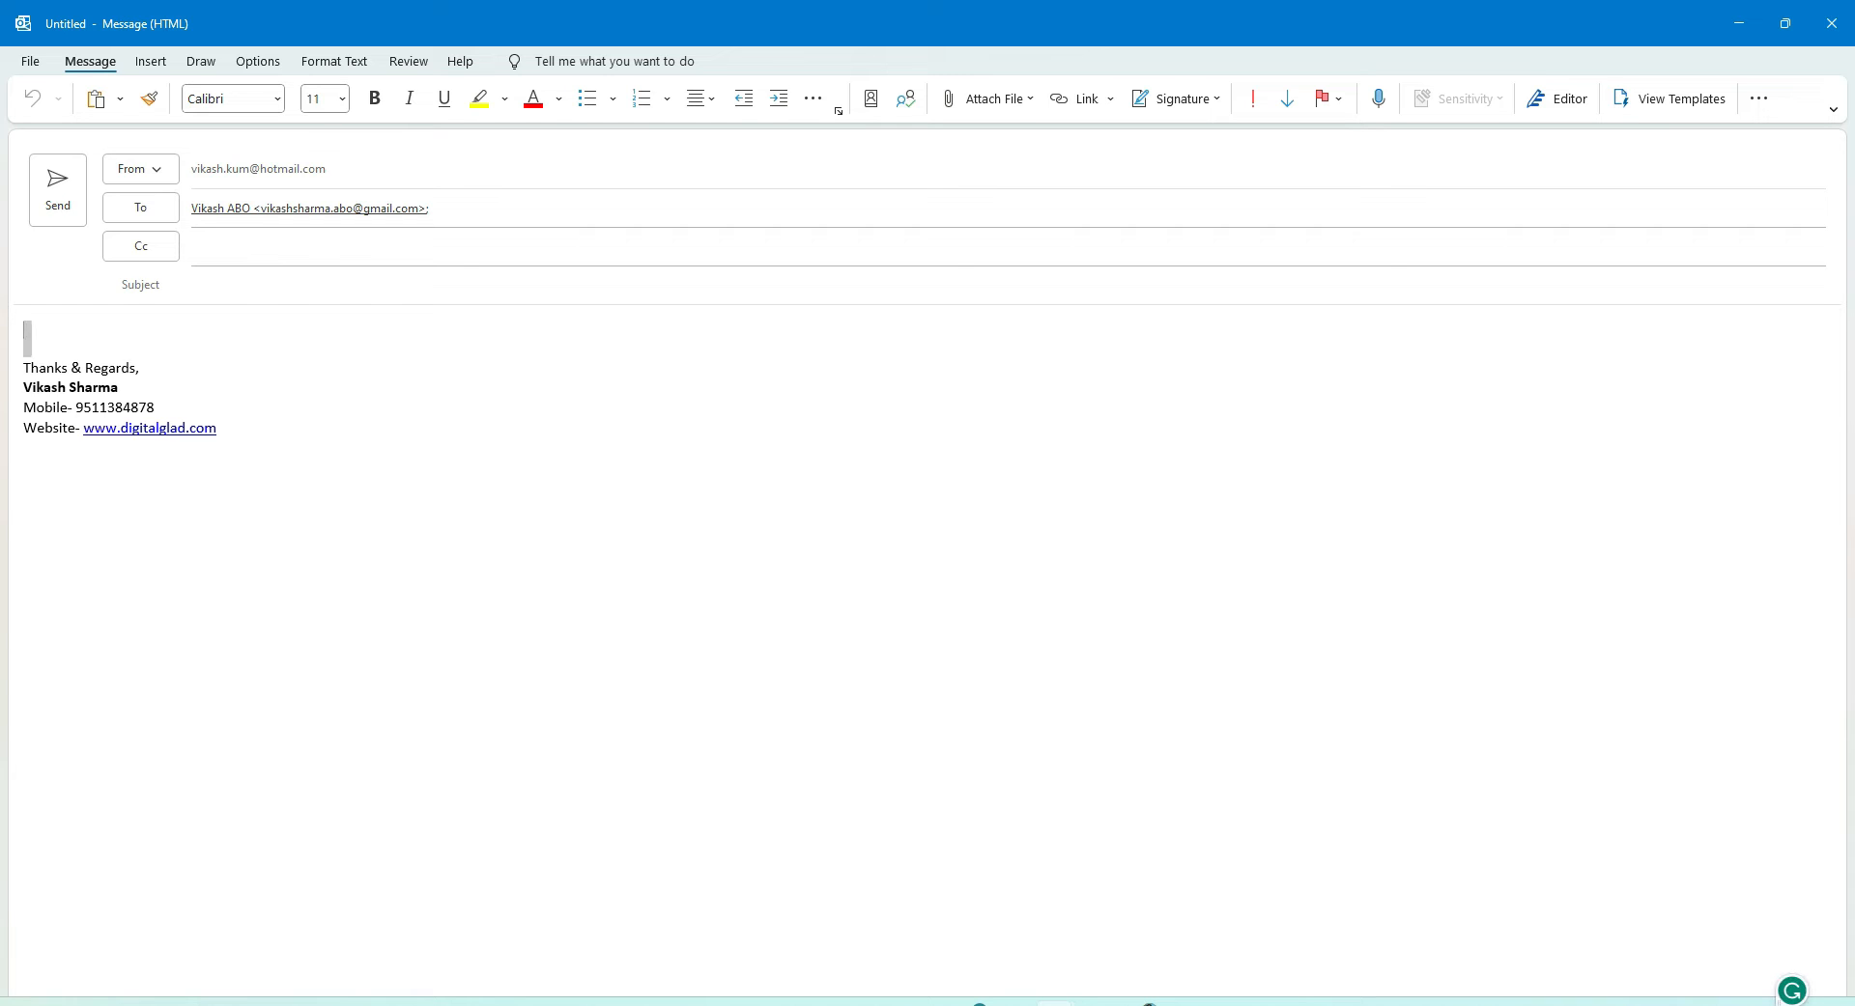
type("Hi")
key("Return")
key("Return")
type("Nvbskdv")
key("Return")
type(",nmvsbsbd")
key("Return")
type("kj")
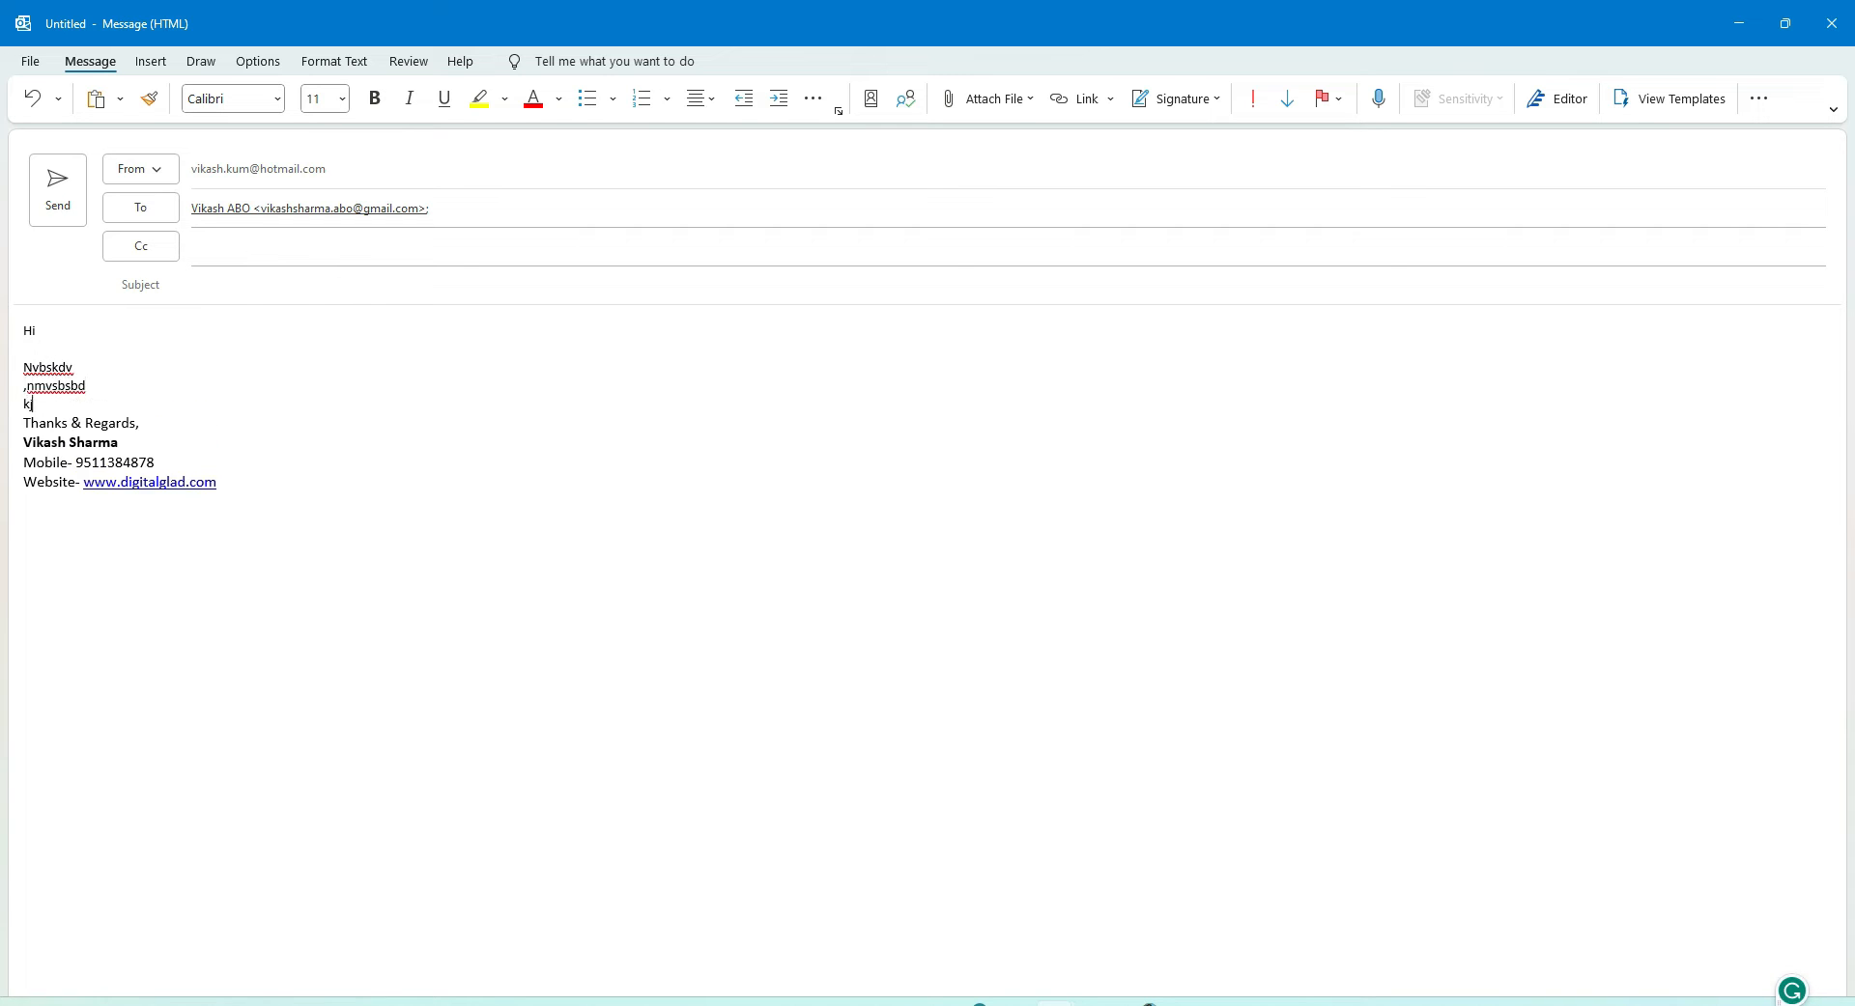
type("msnbvdjmk")
key("Return")
key("Return")
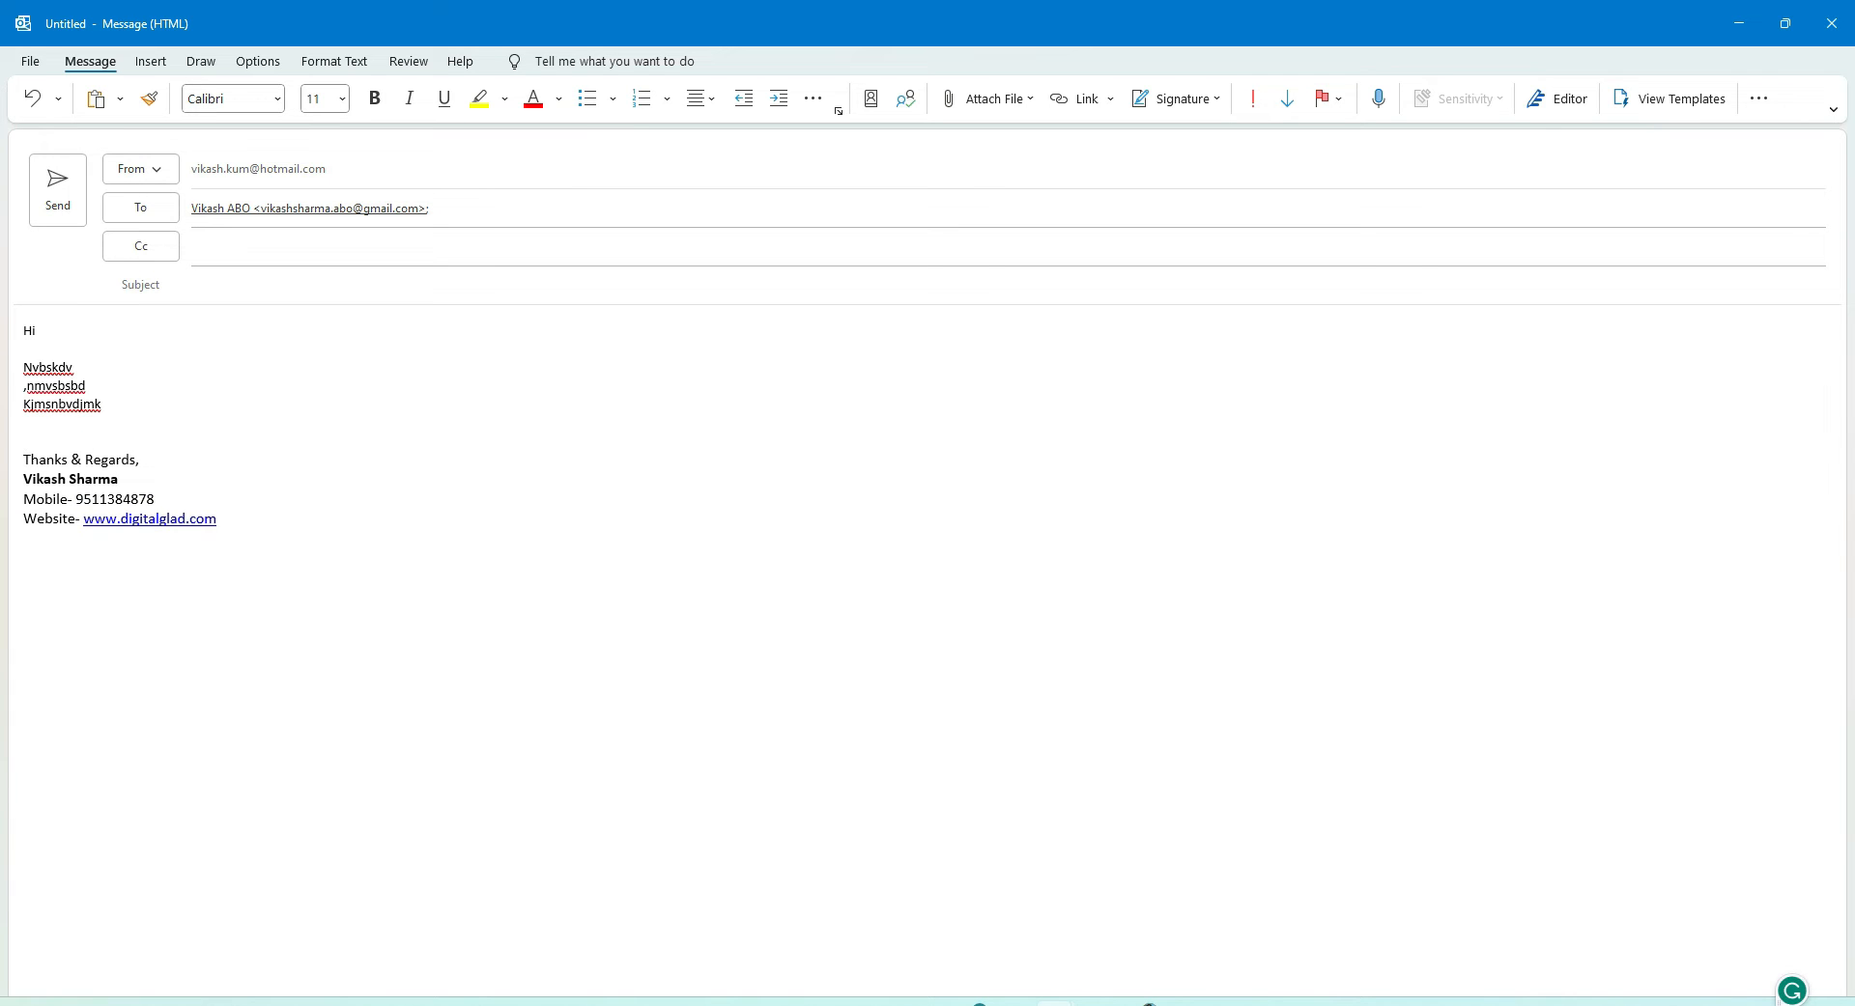
Step: Select the signature block in the email and check the saved signatures available for insertion
mouse_move(24, 441)
left_mouse_down()
mouse_move(228, 537)
mouse_move(24, 460)
left_mouse_up()
left_click(232, 523)
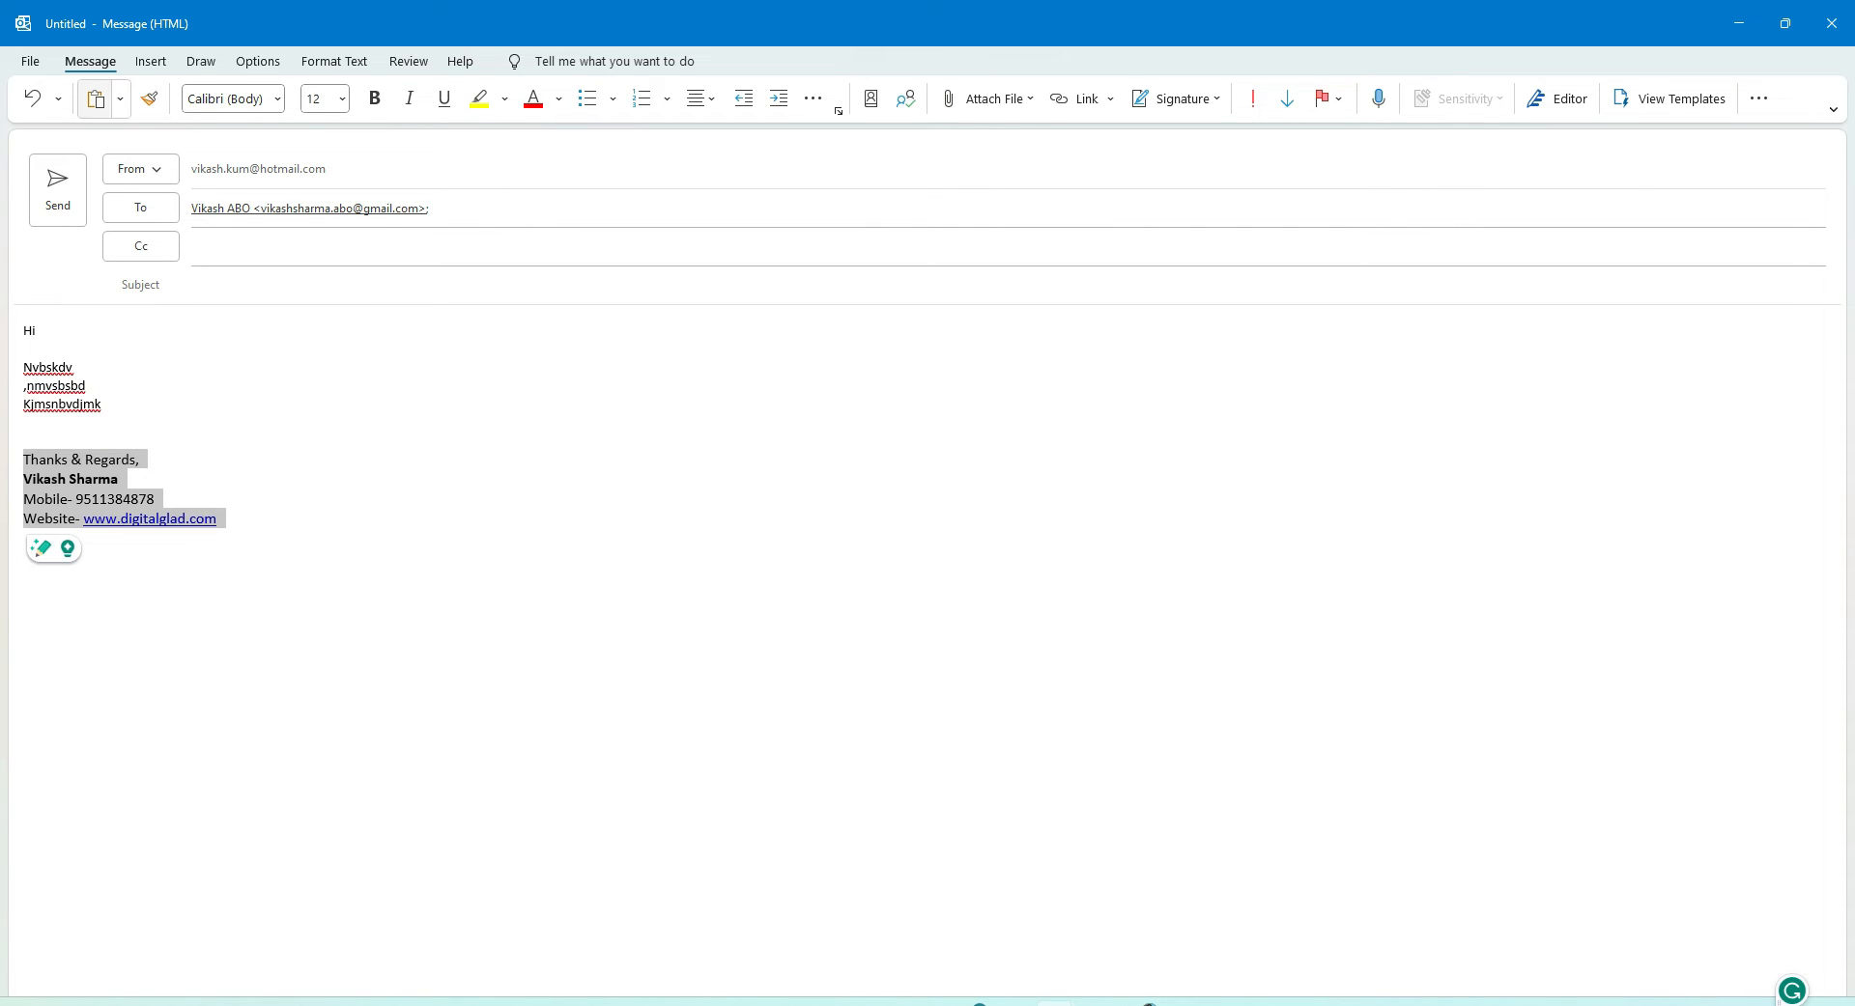
left_click(150, 62)
left_click(178, 98)
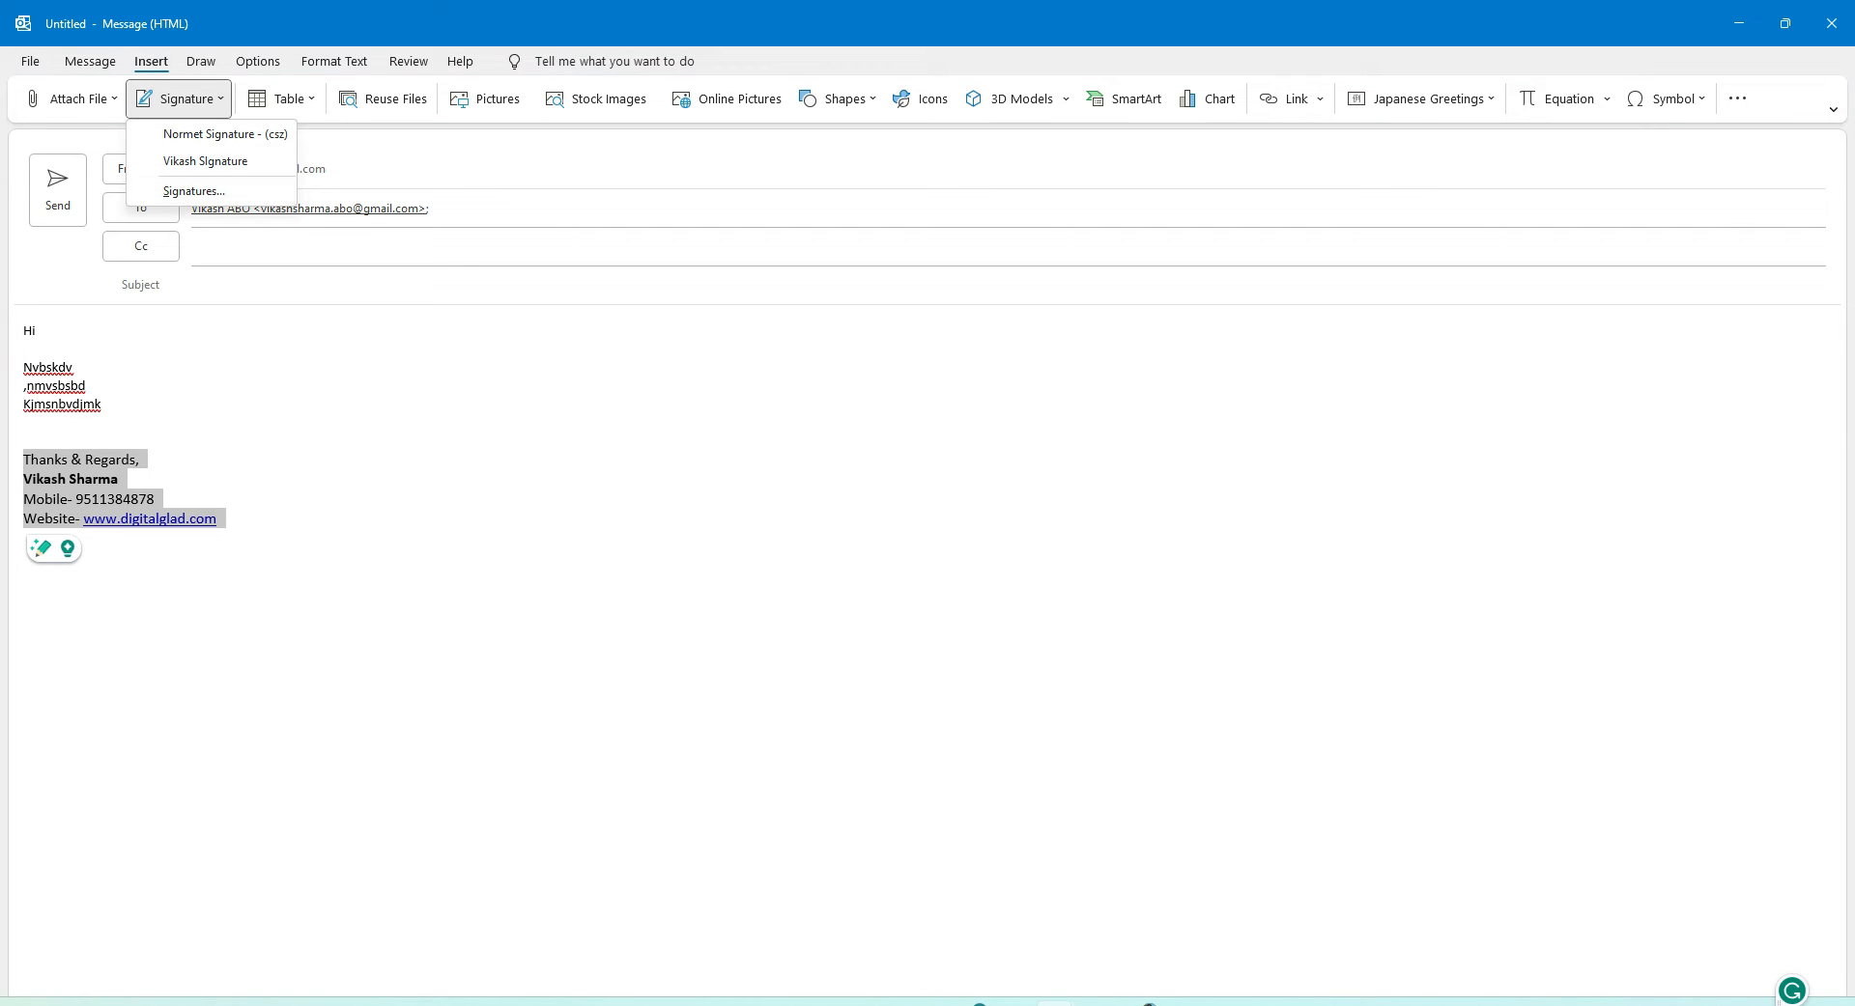
left_click(86, 385)
left_click(86, 386)
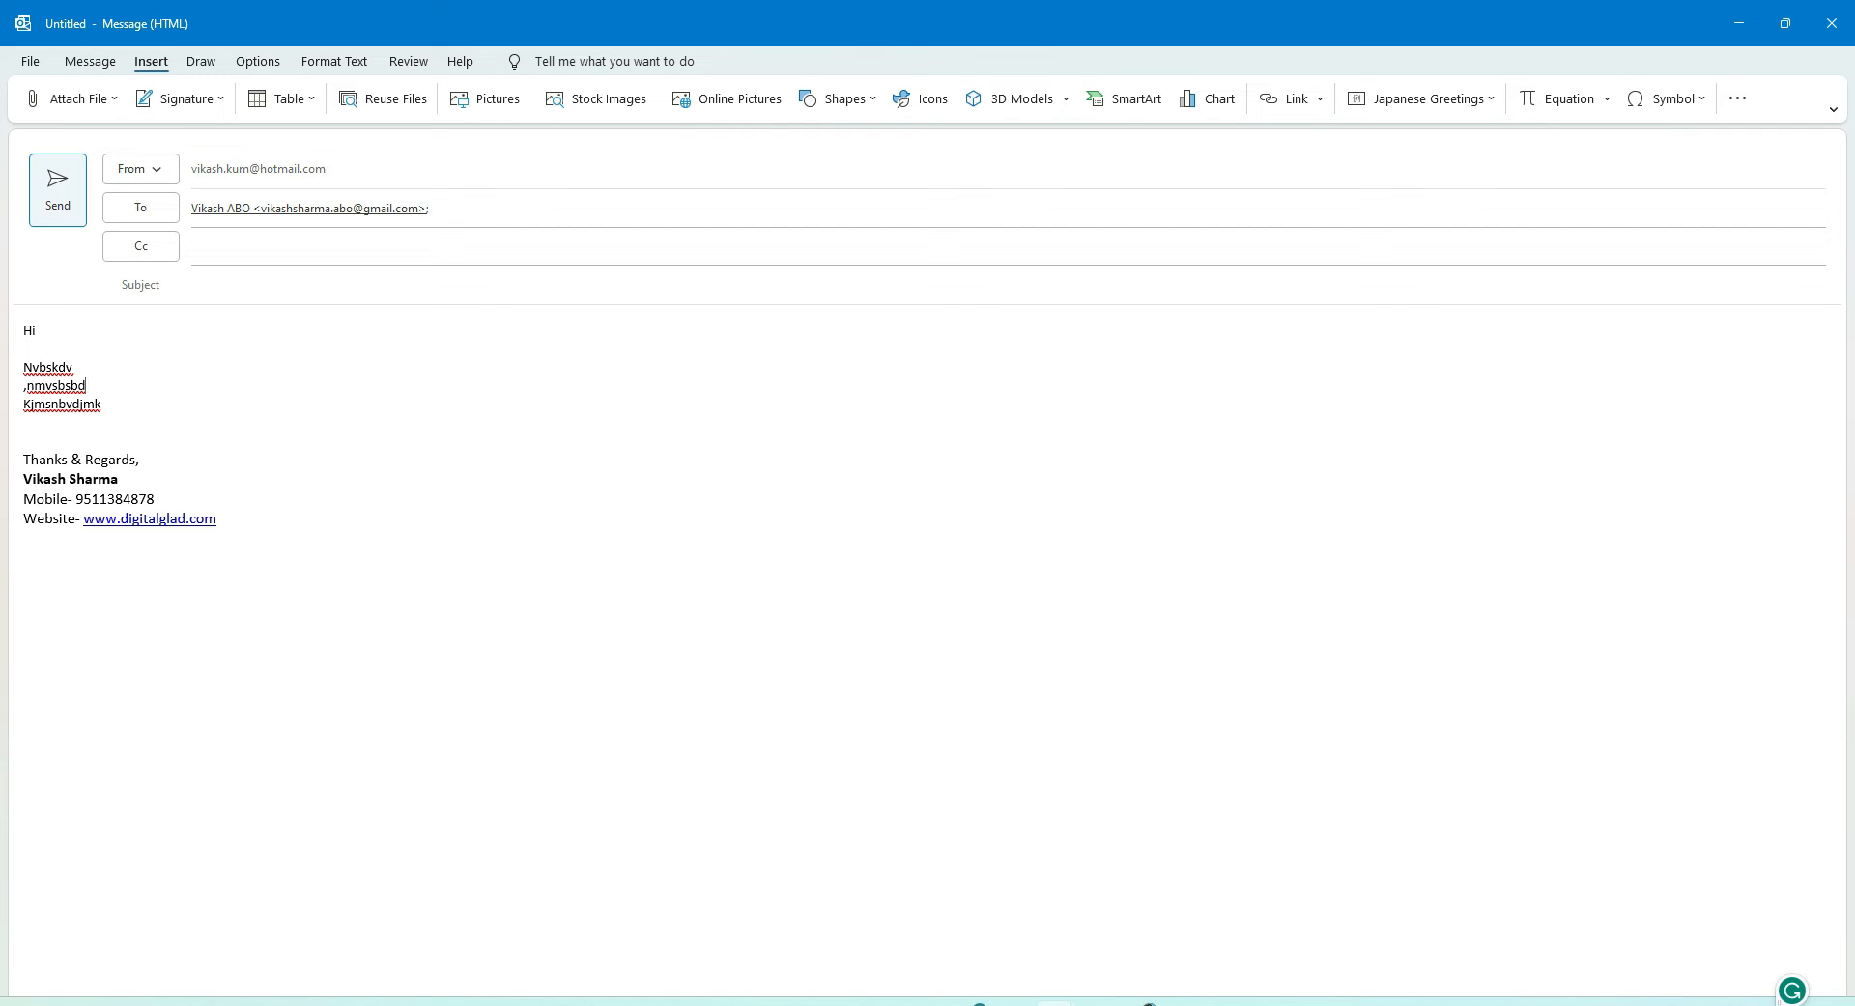
Step: Set the email subject to "My First Email"
left_click(228, 285)
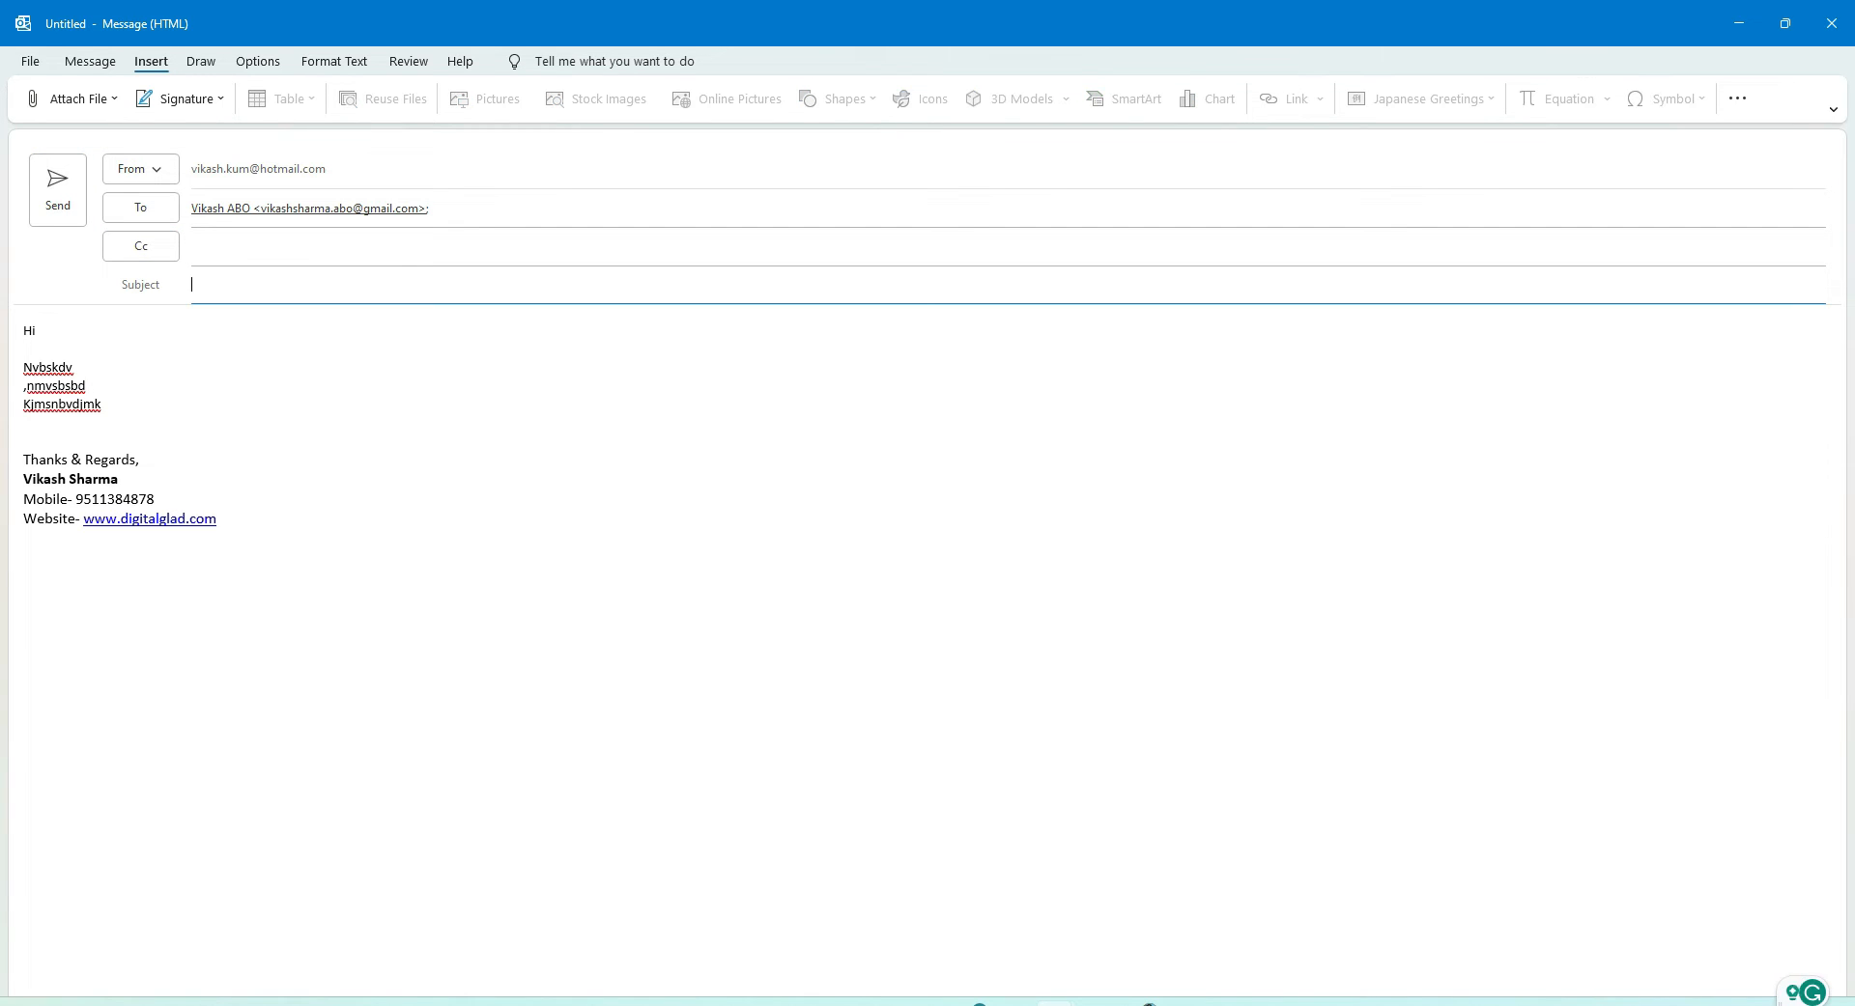
type("My First Email")
Step: Make the "Kjmsnbvdjmk" line bold and color the "Nvbskdv" line red in the email body
left_click(334, 62)
left_click(86, 386)
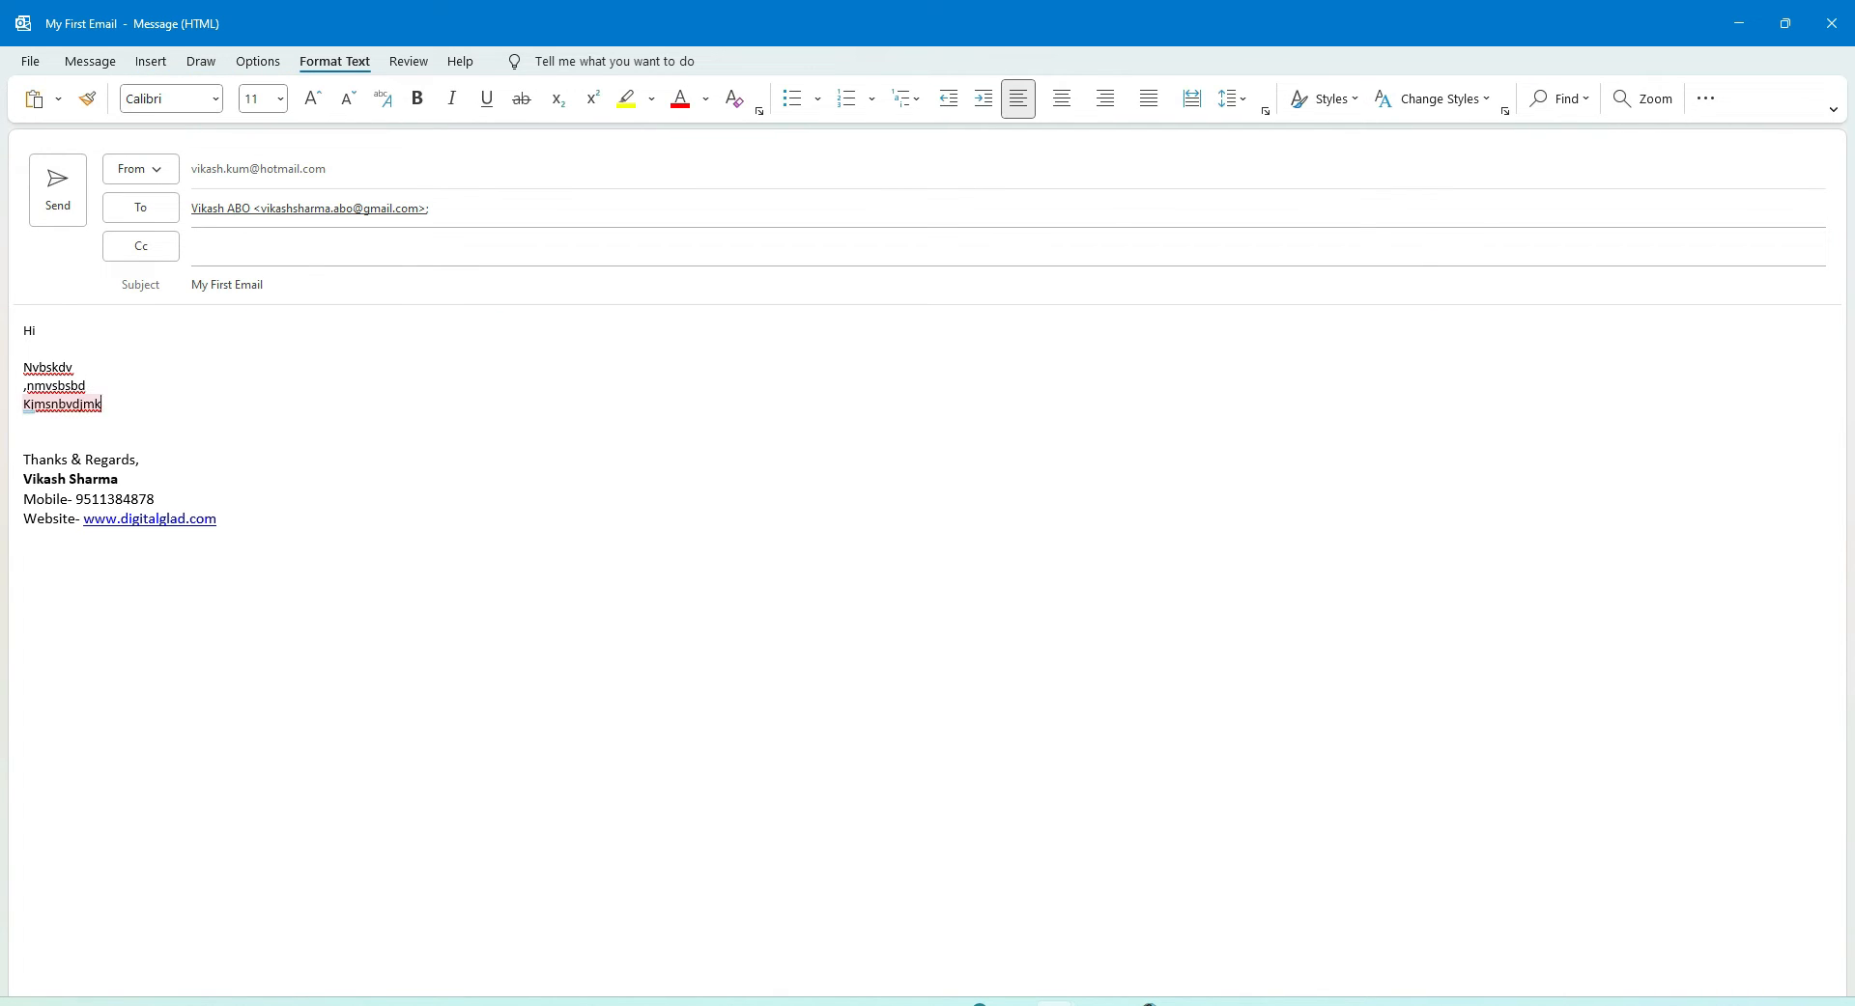
mouse_move(105, 405)
left_mouse_down()
mouse_move(23, 405)
mouse_move(43, 368)
mouse_move(23, 368)
left_mouse_up()
left_click(417, 98)
left_click(680, 98)
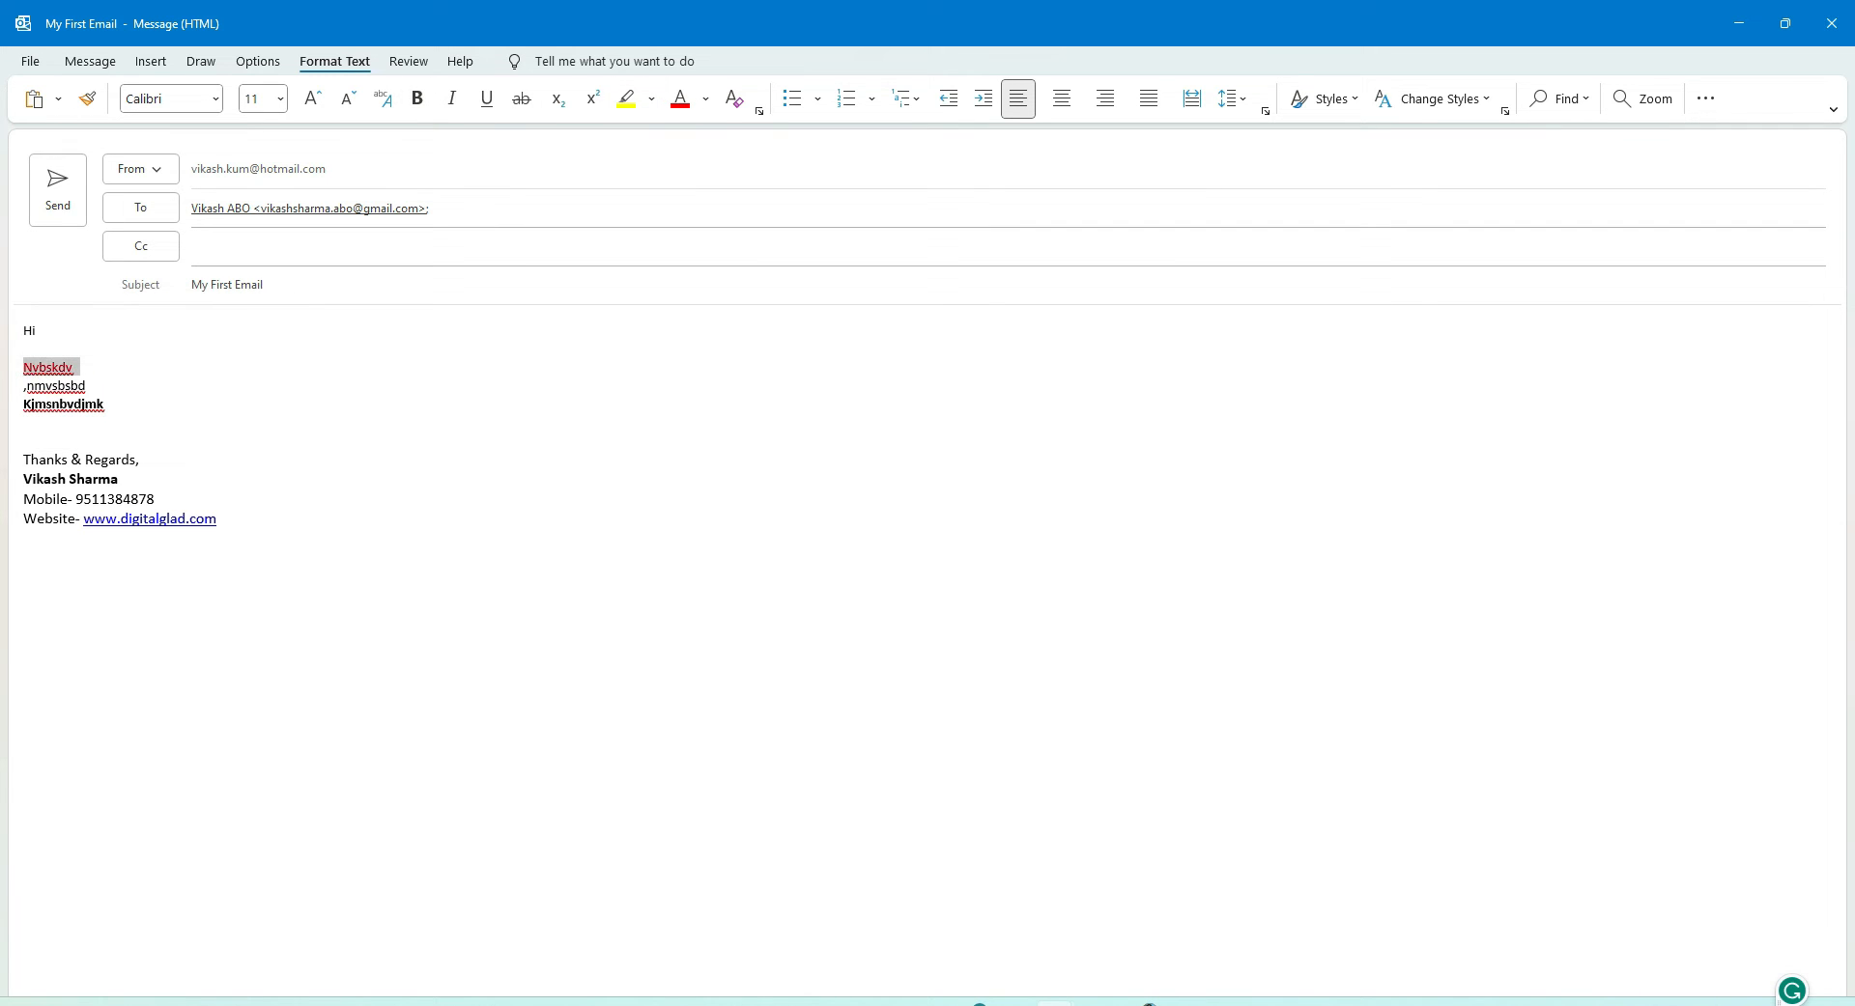
left_click(74, 368)
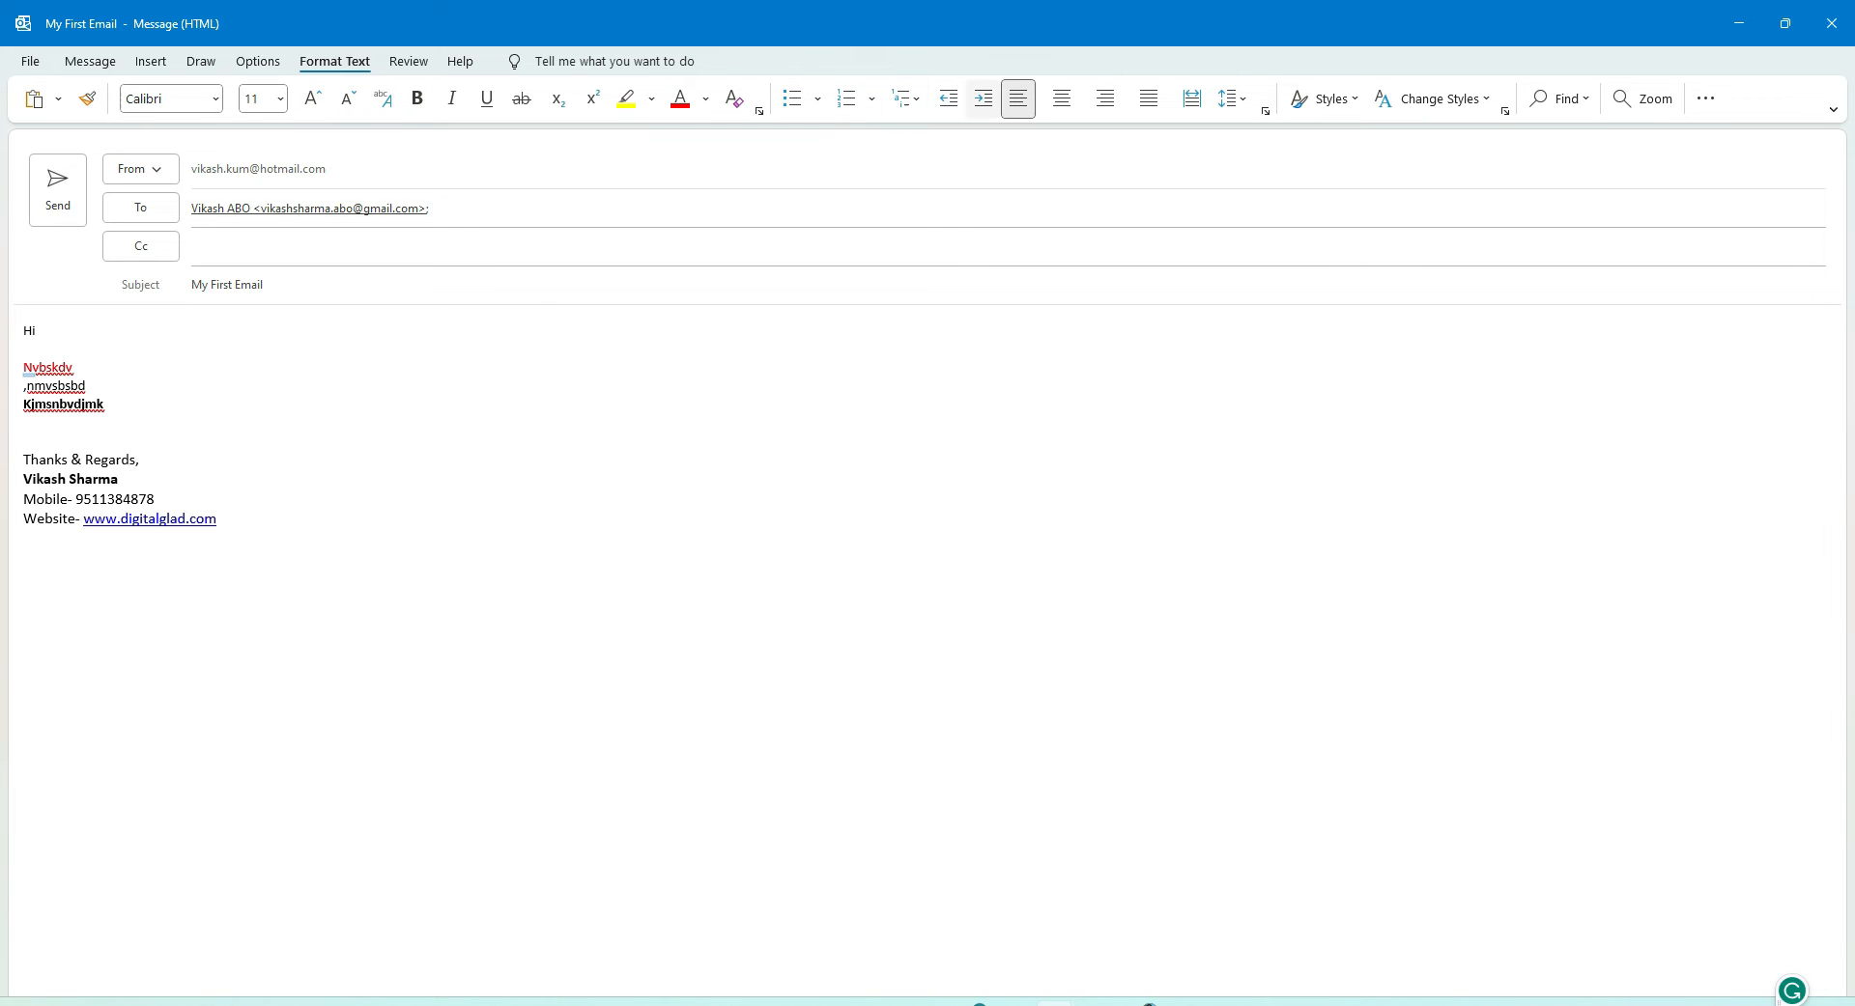
Step: Turn the three sample lines below the greeting into a bulleted list
left_click_drag(25, 423, 24, 367)
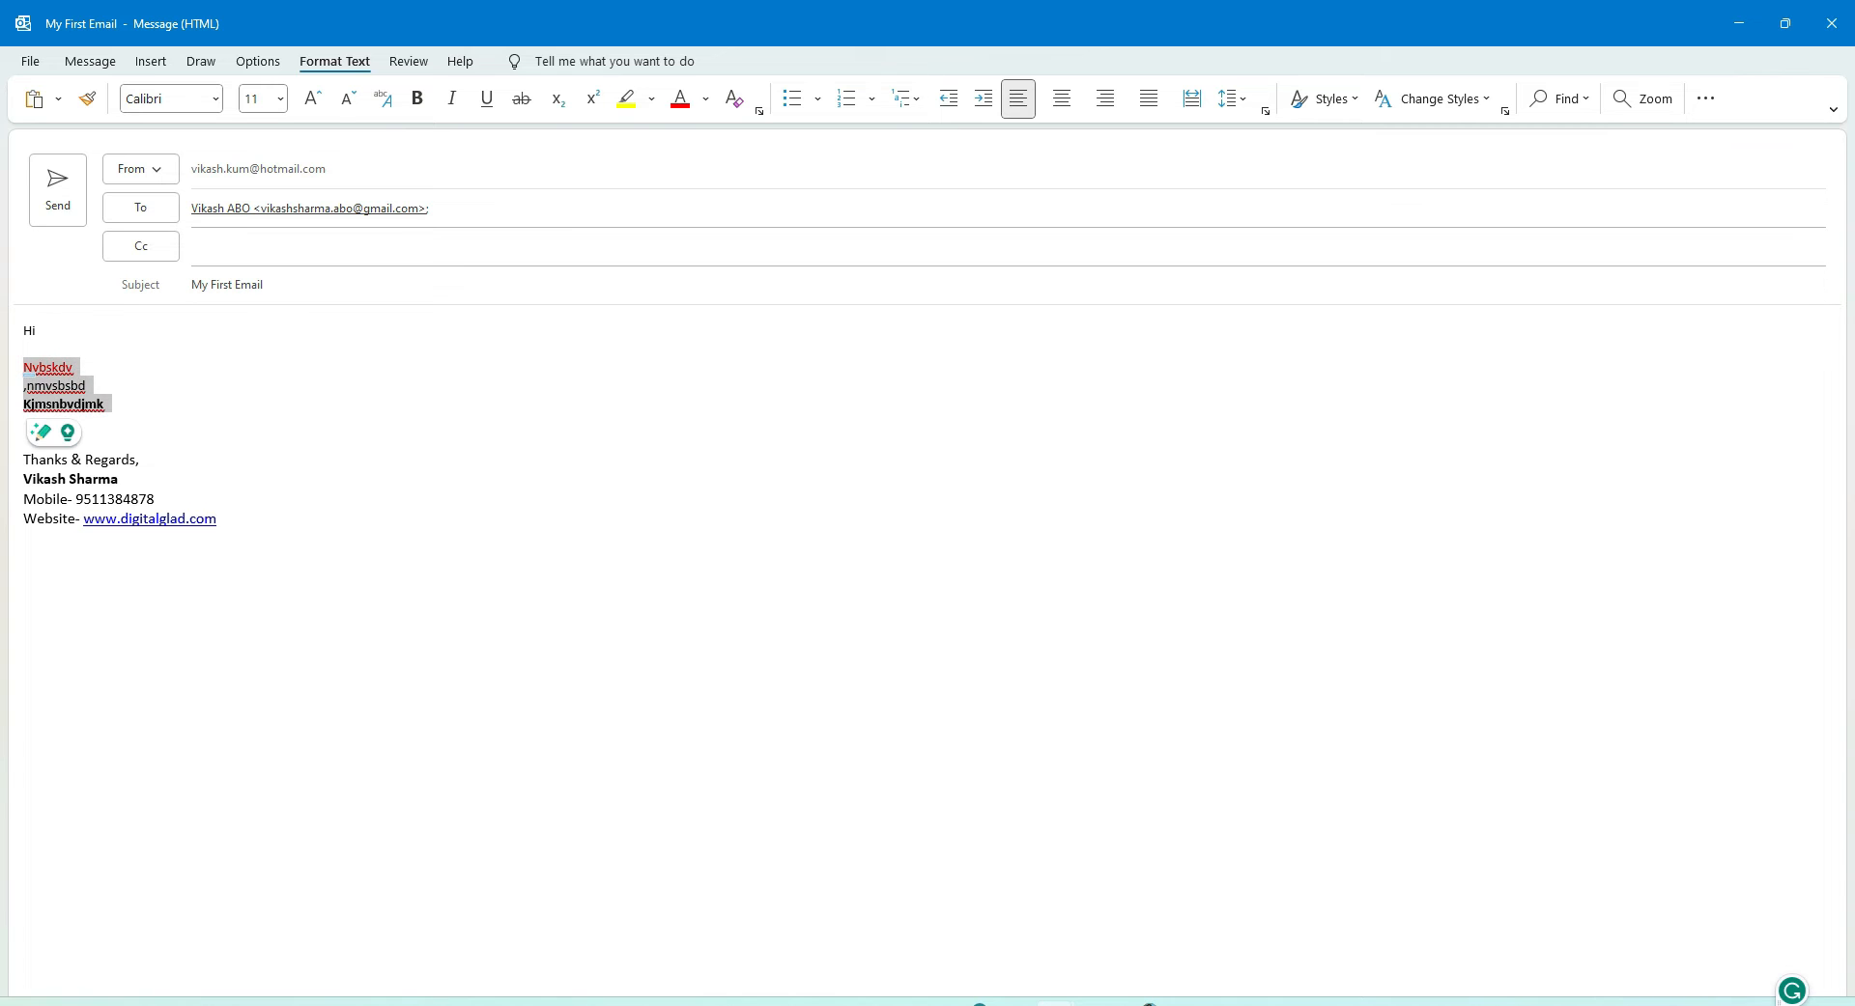
left_click(792, 97)
left_click(35, 331)
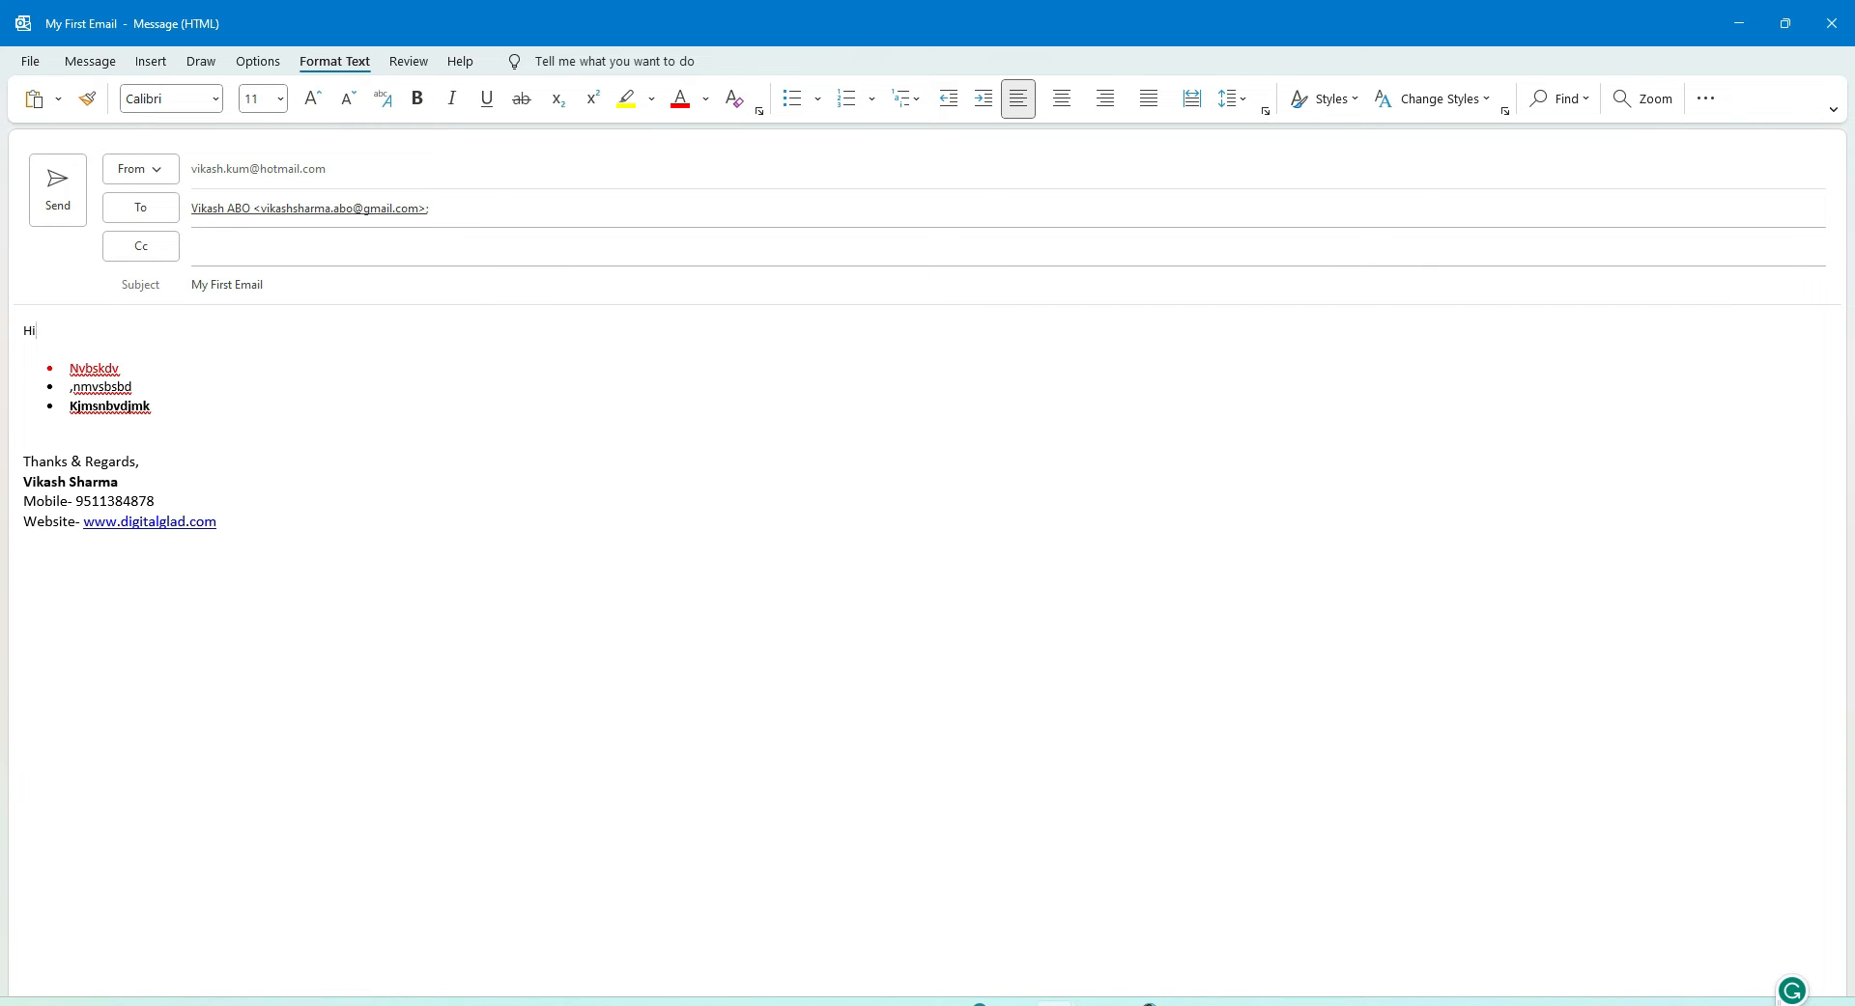
Step: End the bulleted list after "Kjmsnbvdjmk" and add blank lines below it
left_click(151, 406)
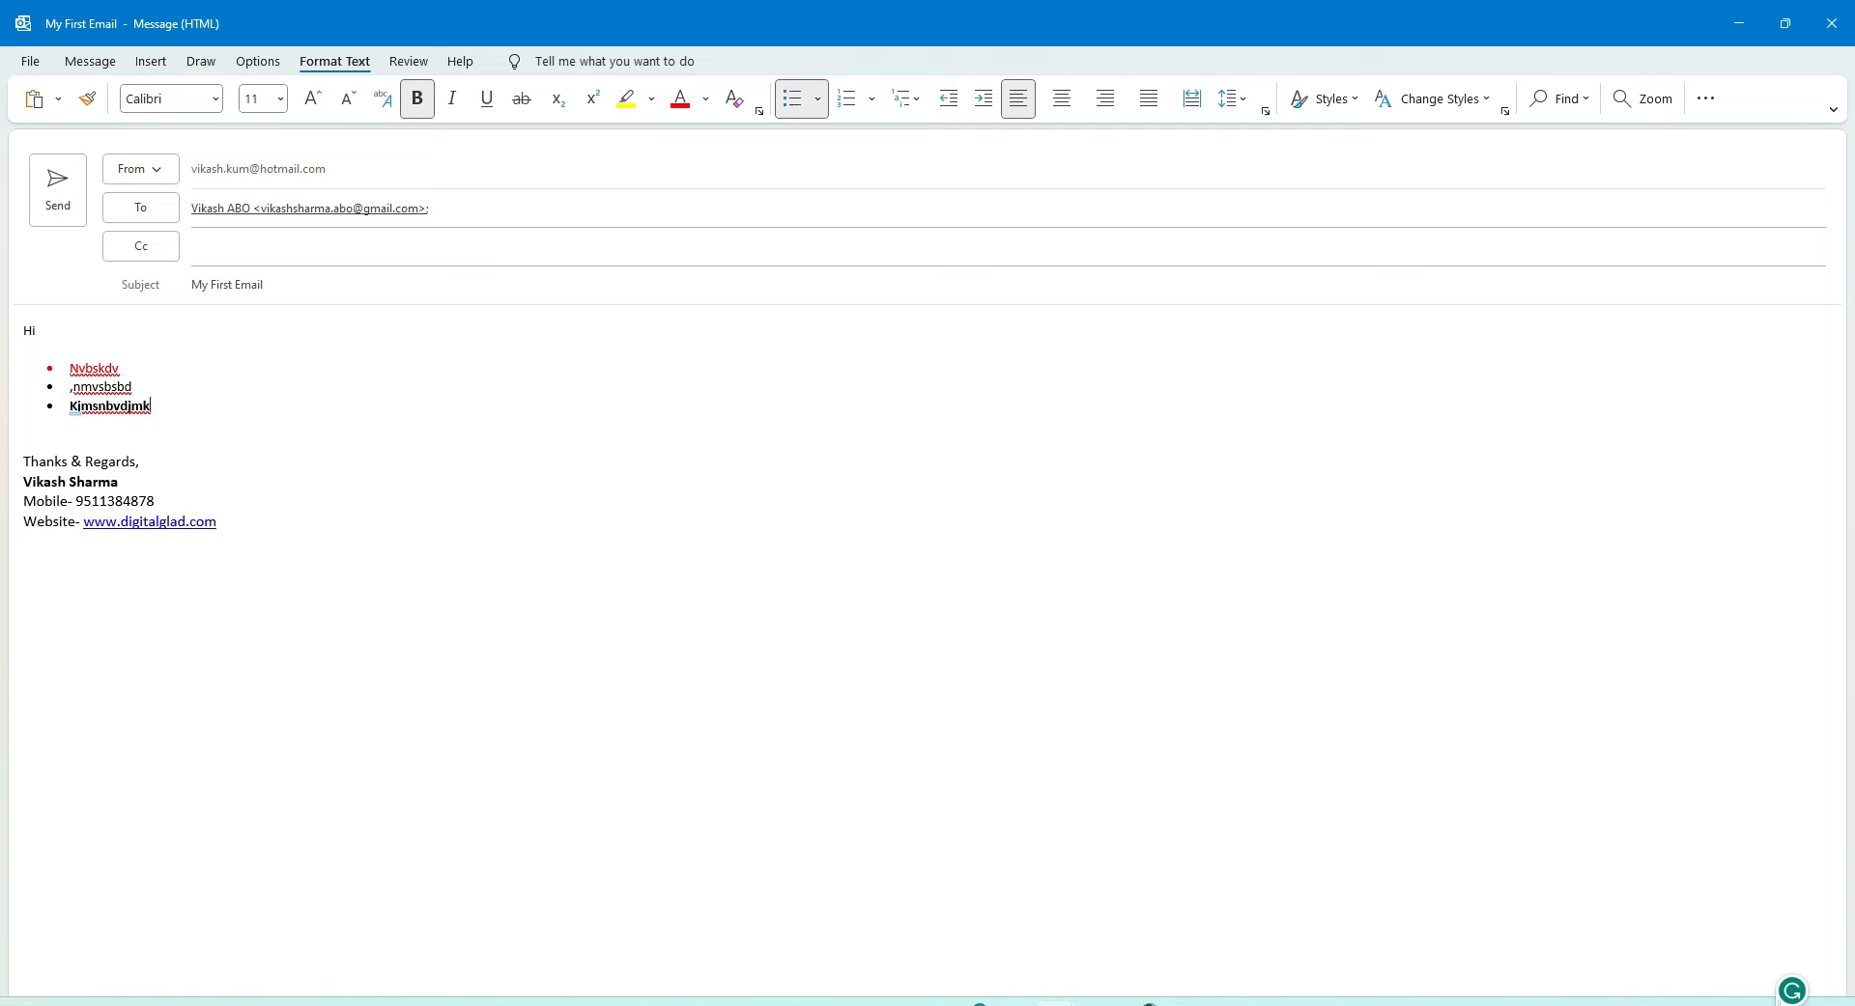
key("Return")
key("Return")
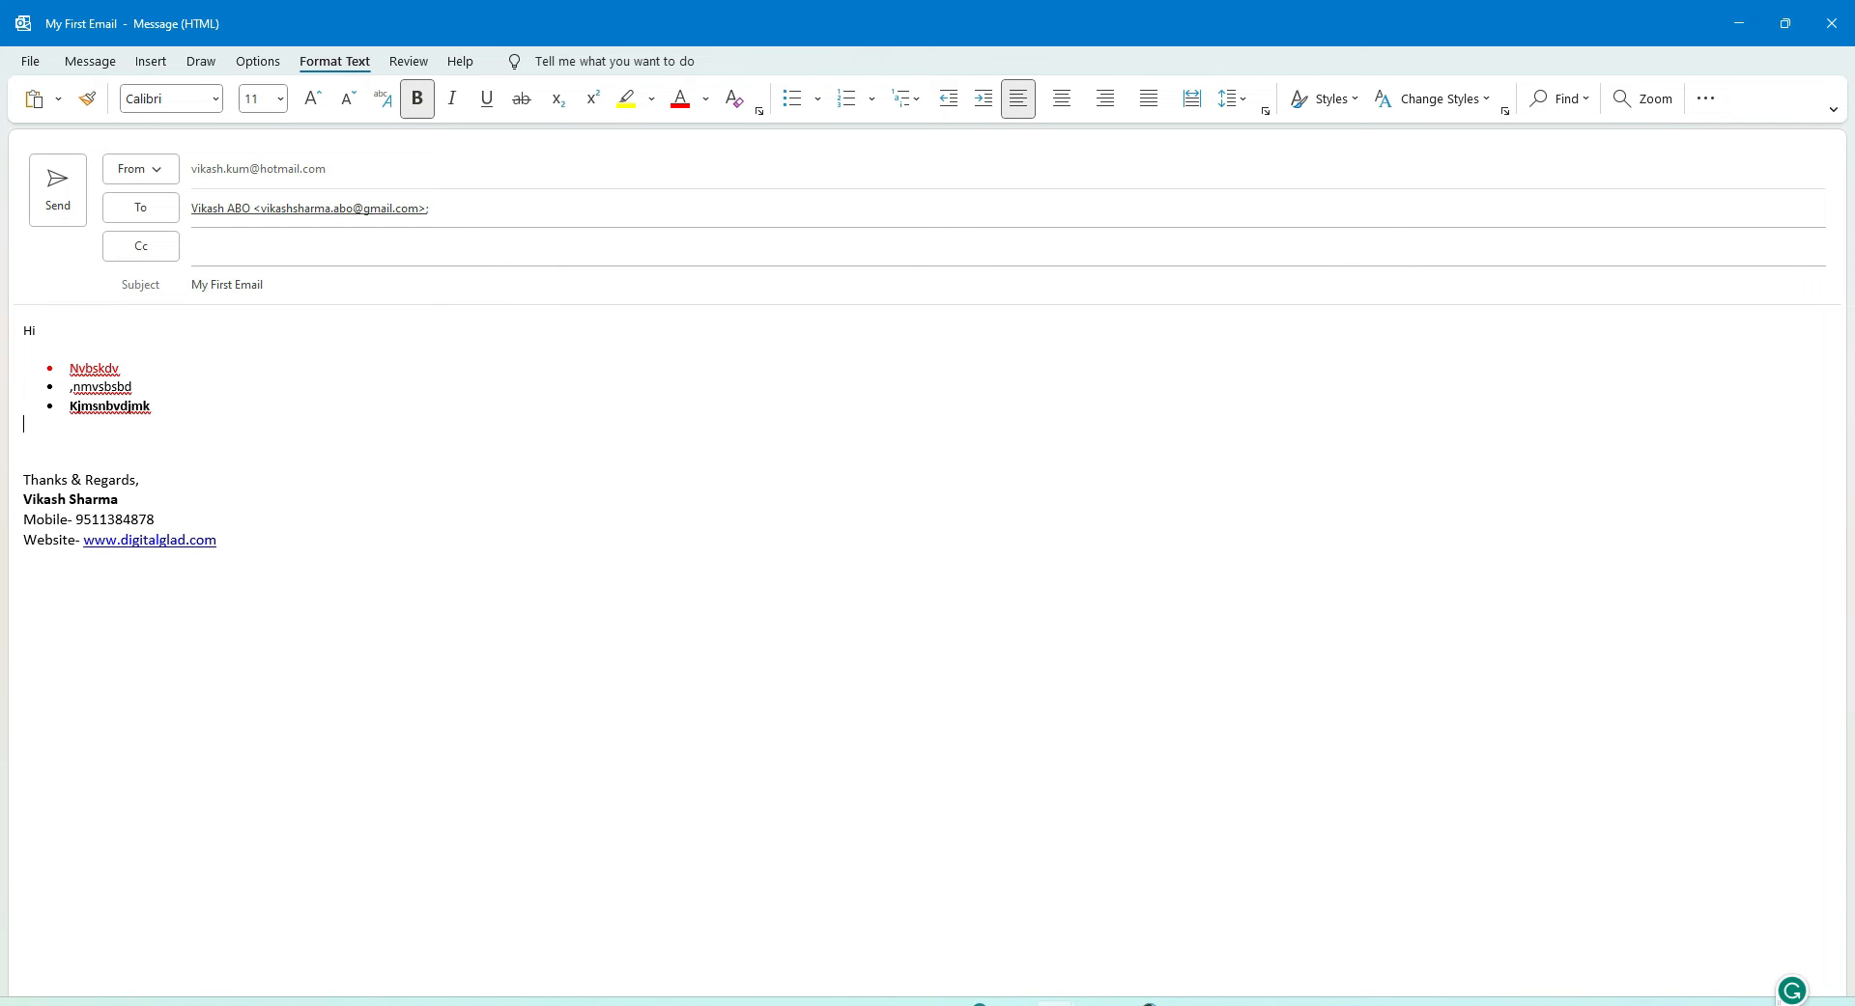
key("Return")
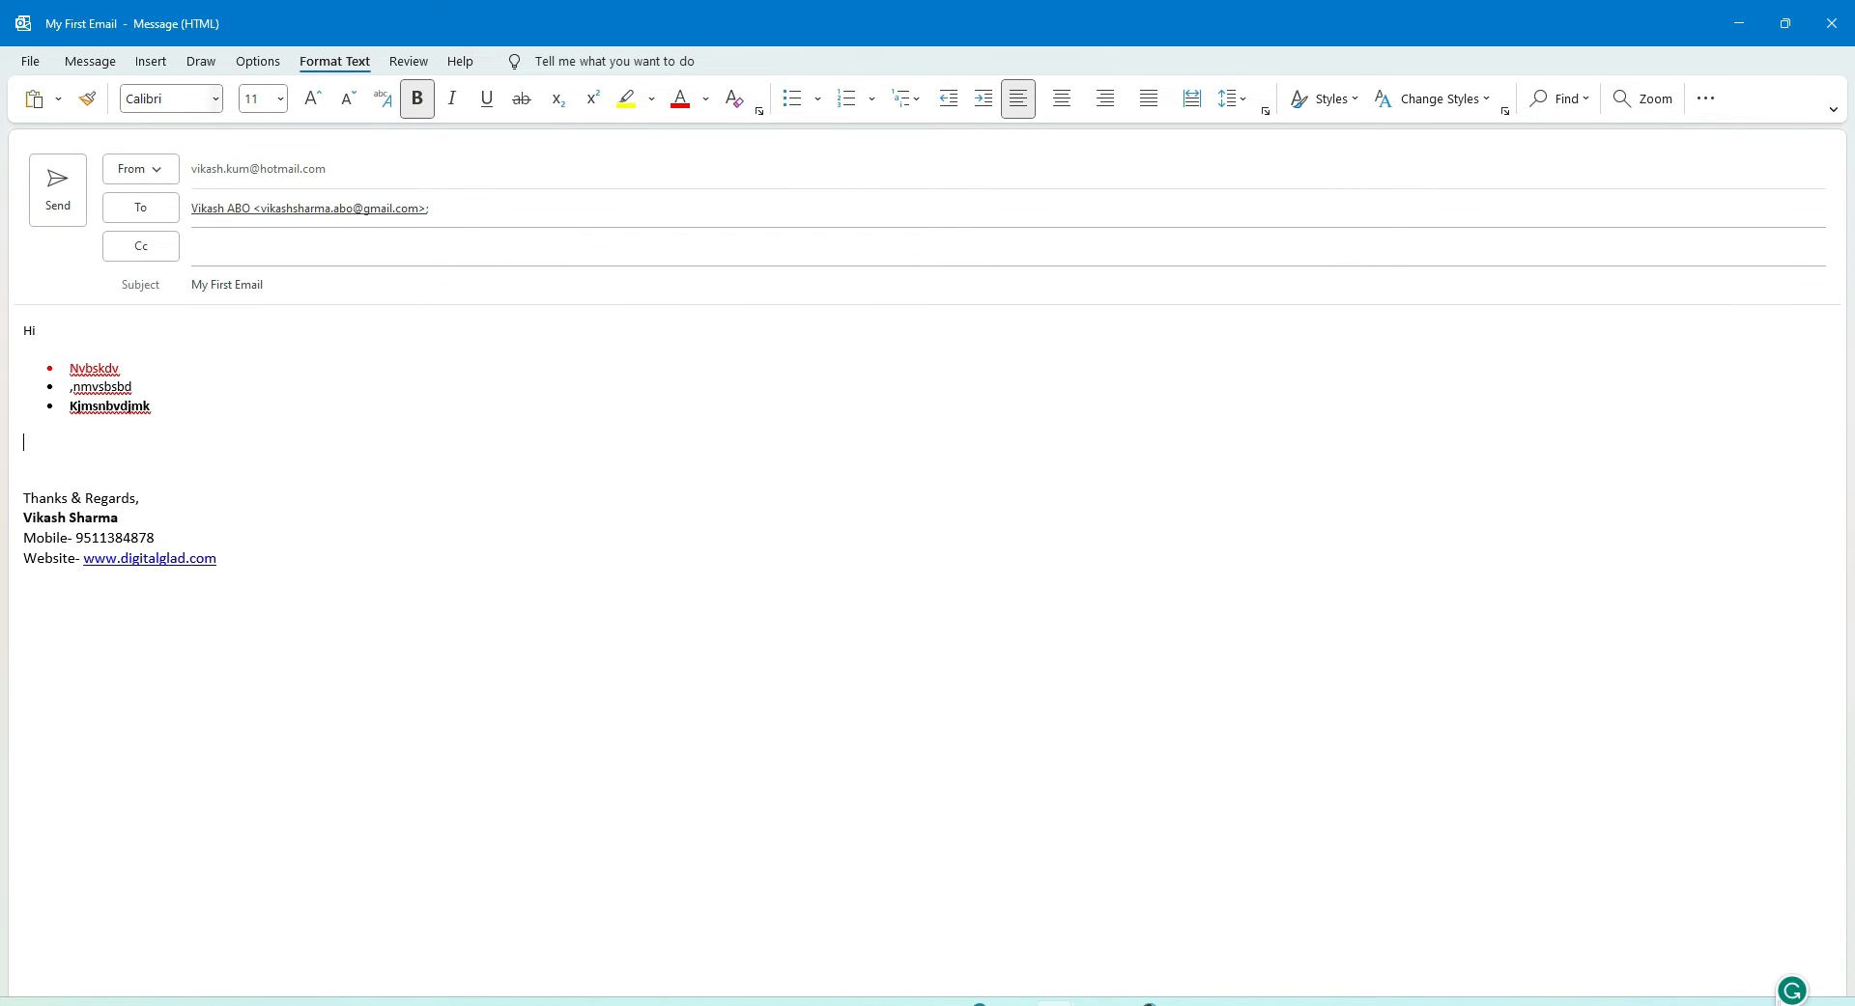
Step: Insert the picture Computer2.png from the Downloads folder below the bulleted list in the email body
left_click(151, 61)
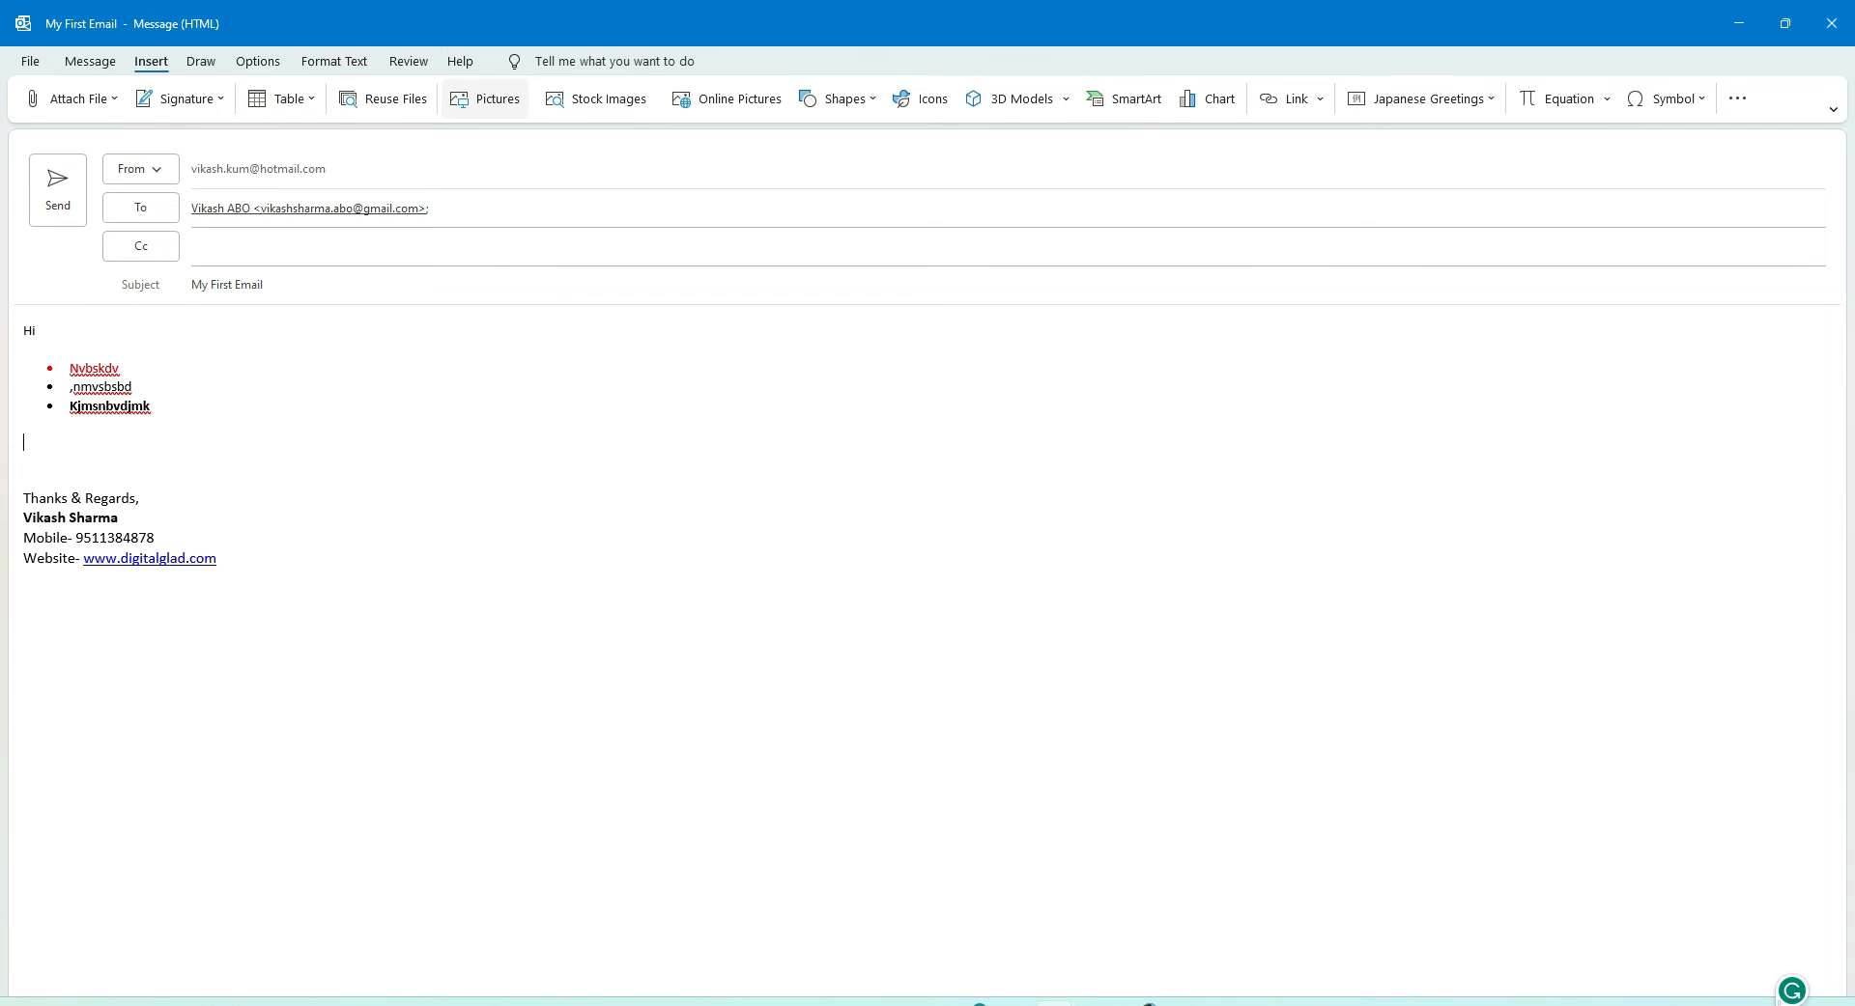
left_click(488, 99)
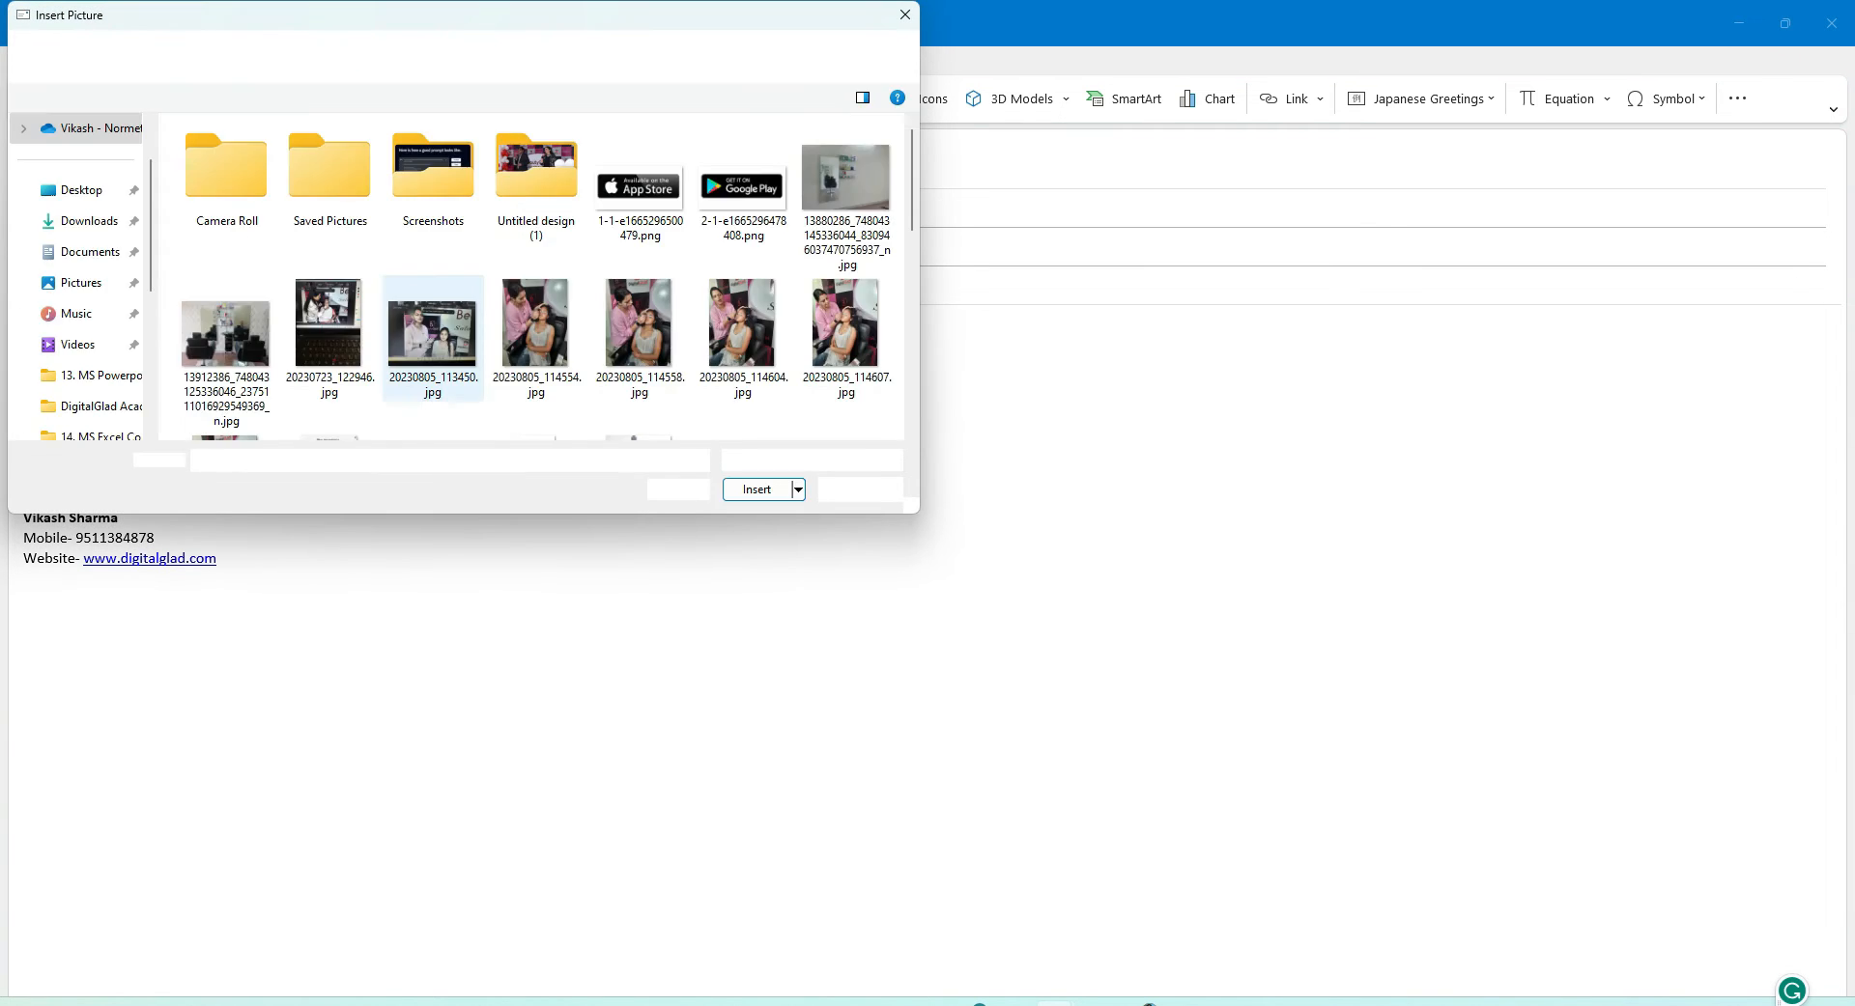
left_click(89, 220)
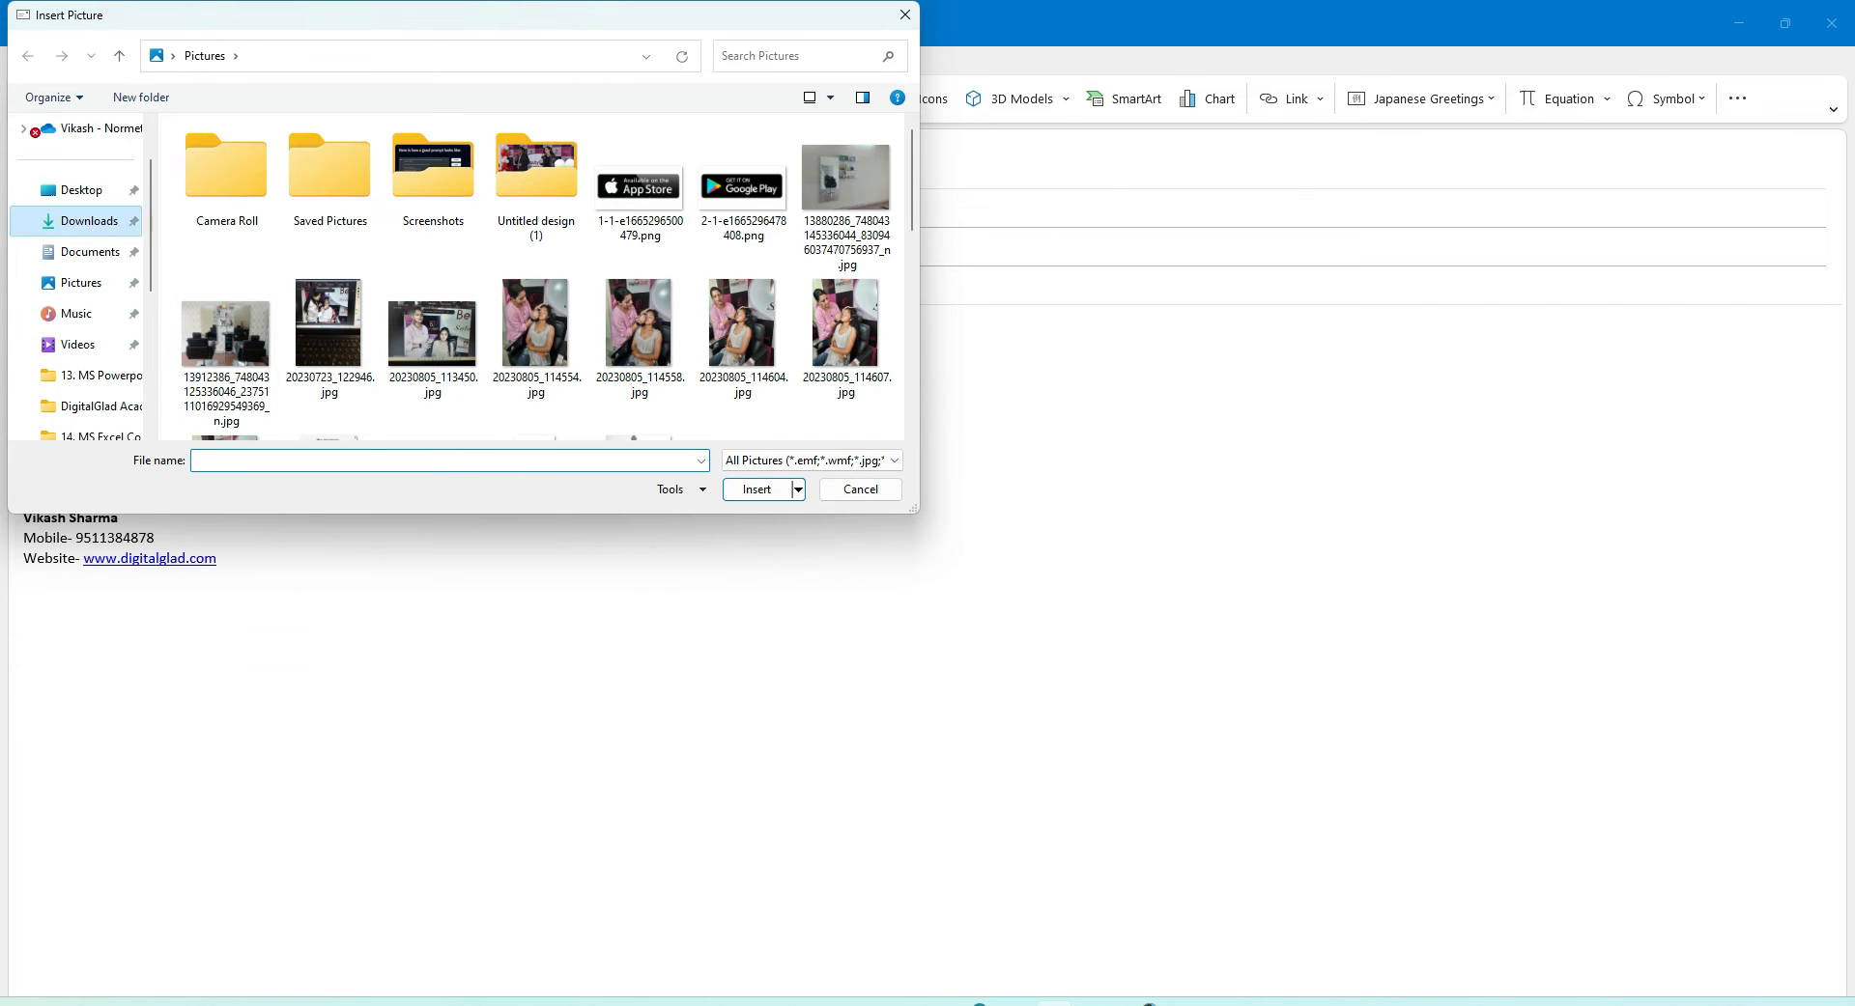
scroll(305, 319, "down", 2)
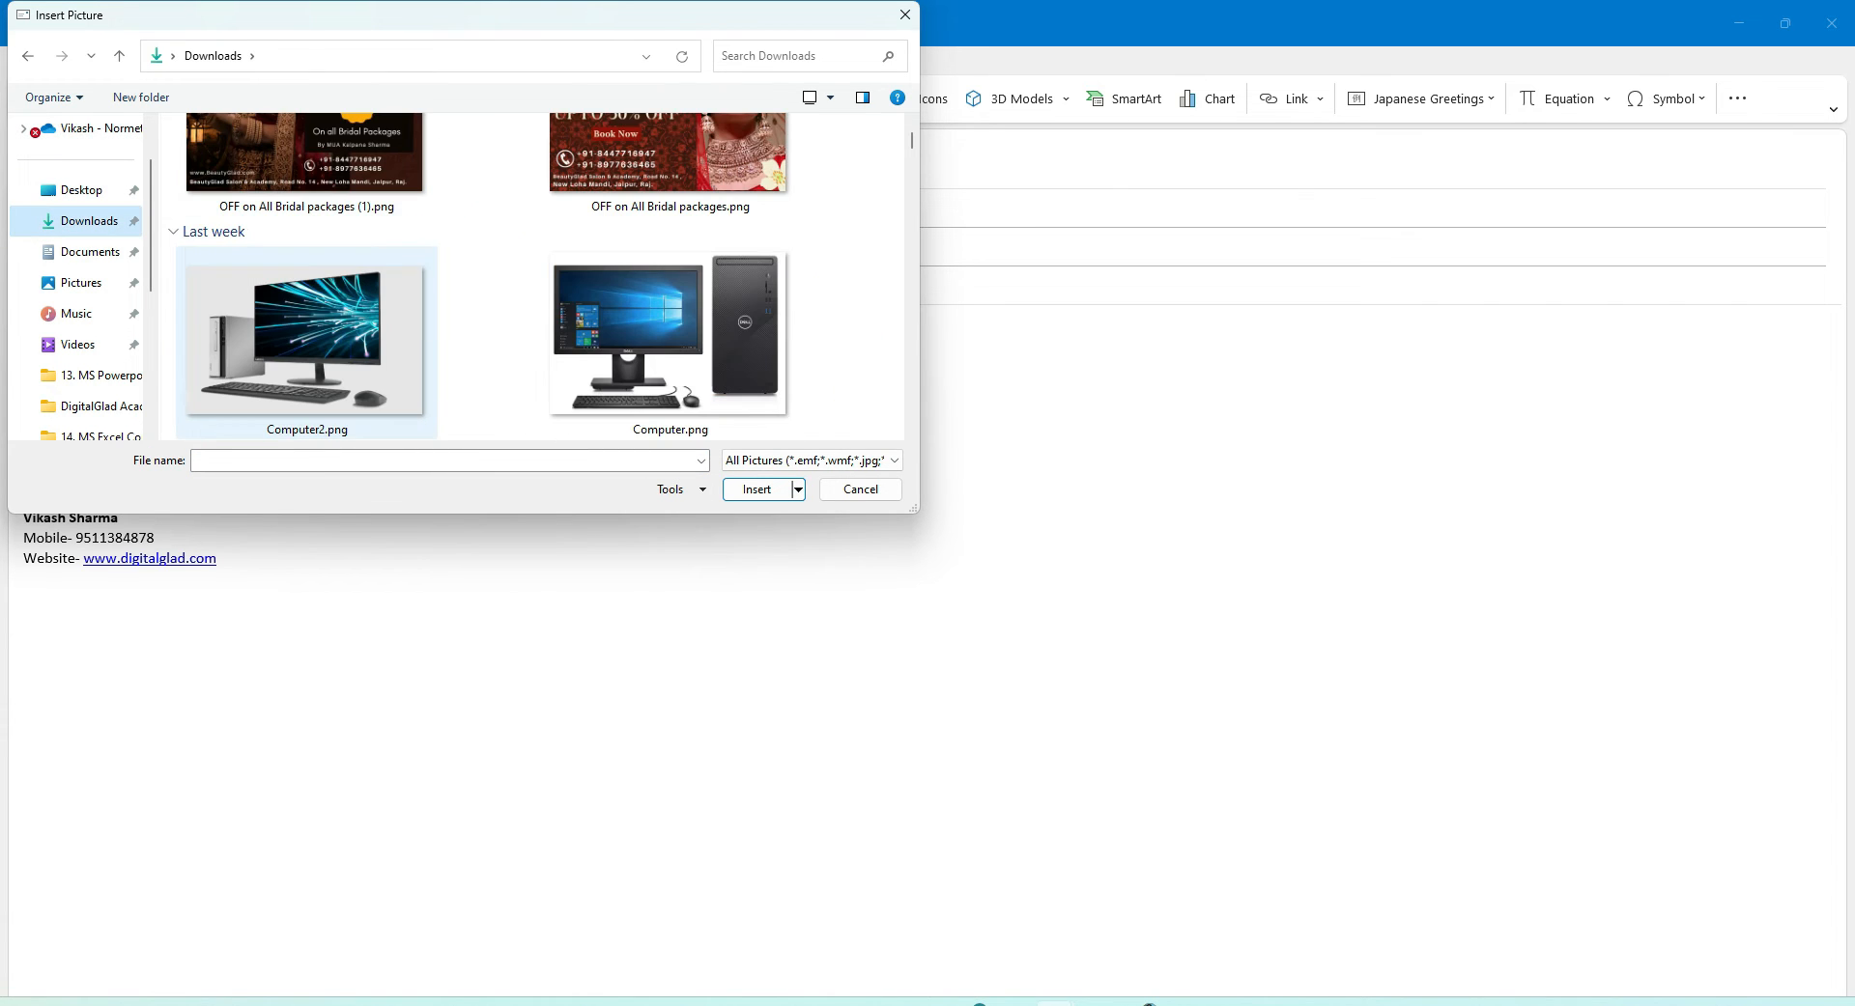
left_click(305, 333)
left_click(756, 490)
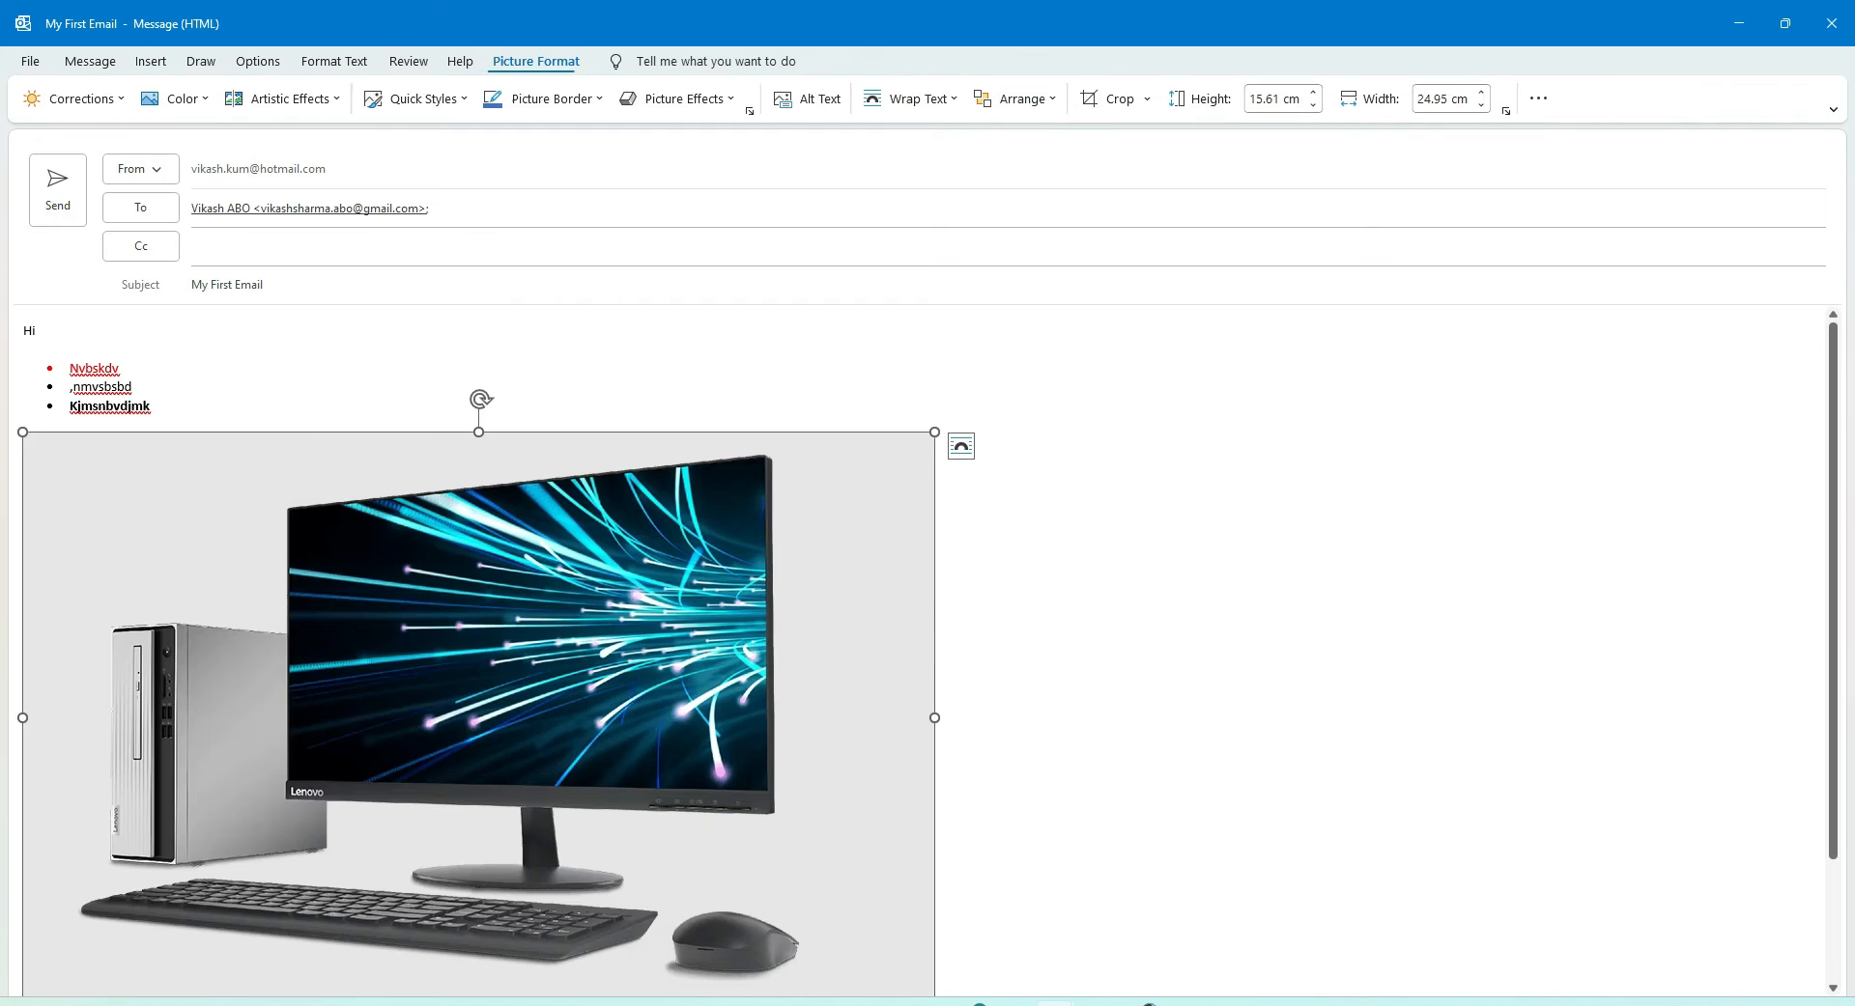
Step: Shrink the inserted computer picture proportionally to about 8.4 cm high and 13.4 cm wide, and deselect it
scroll(922, 651, "down", 3)
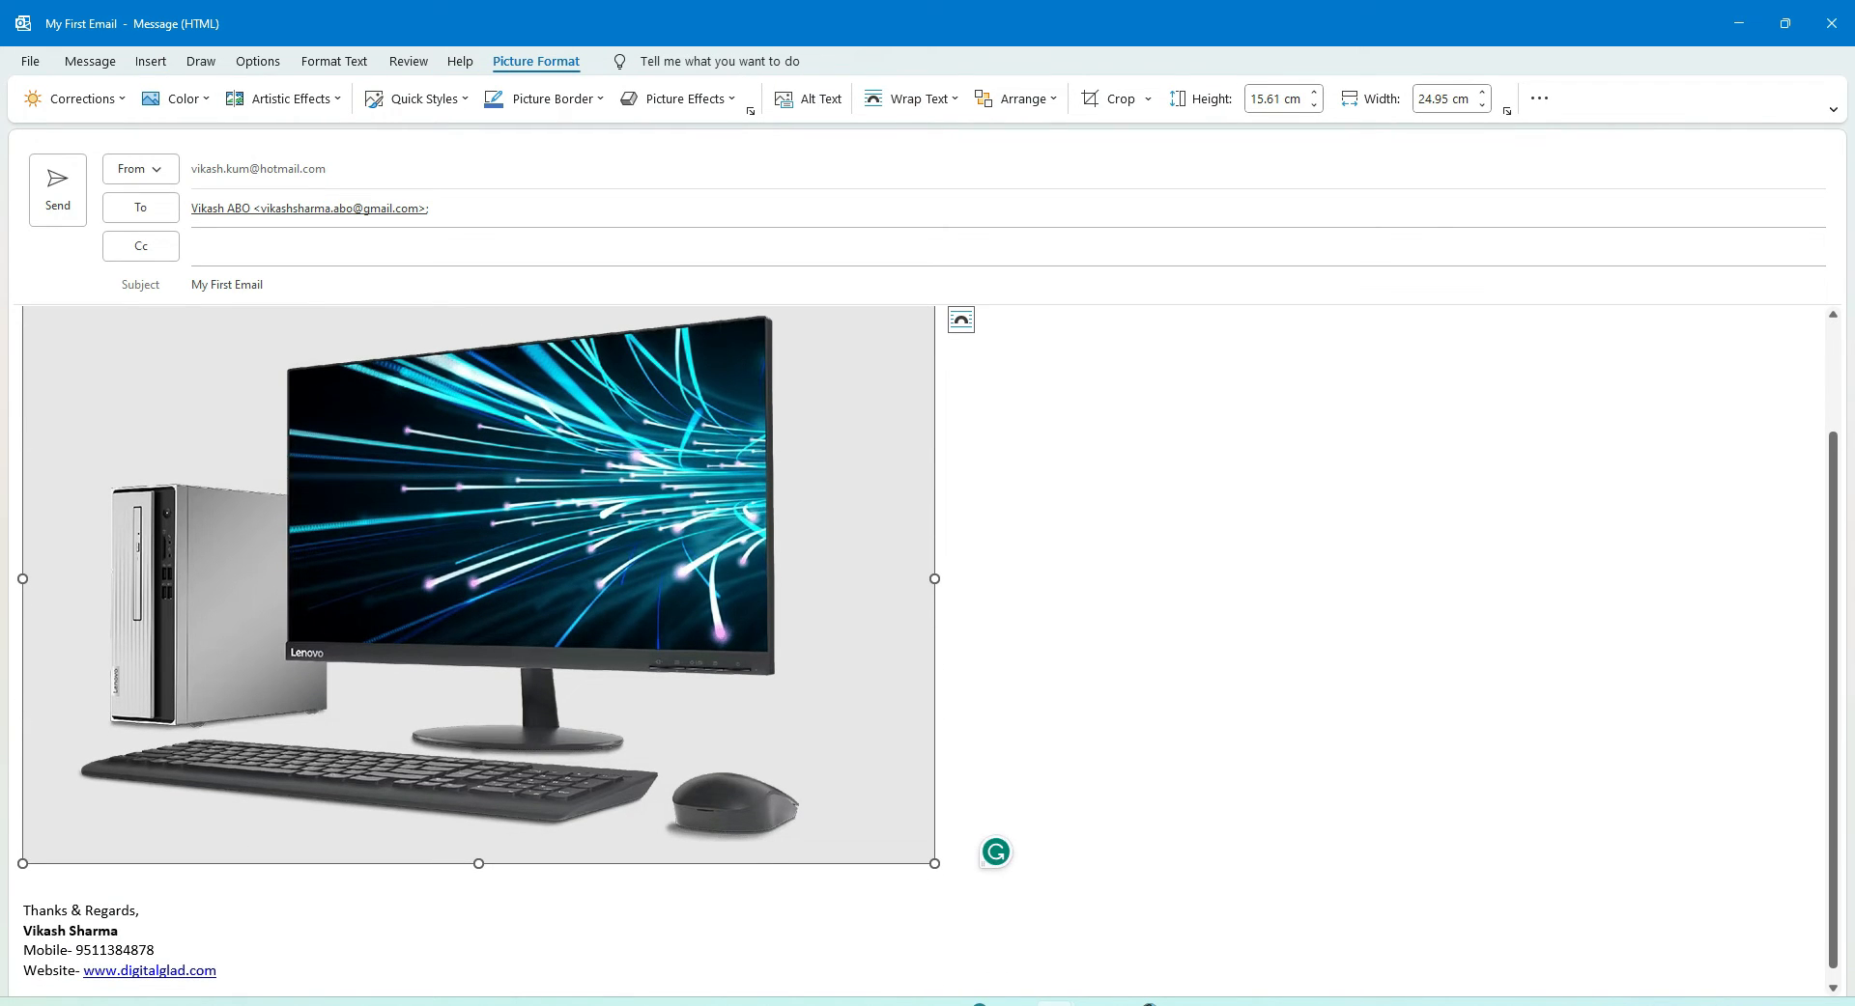
mouse_move(934, 863)
left_mouse_down()
mouse_move(874, 826)
mouse_move(766, 828)
mouse_move(634, 671)
mouse_move(497, 583)
mouse_move(649, 685)
mouse_move(525, 571)
mouse_move(510, 594)
left_mouse_up()
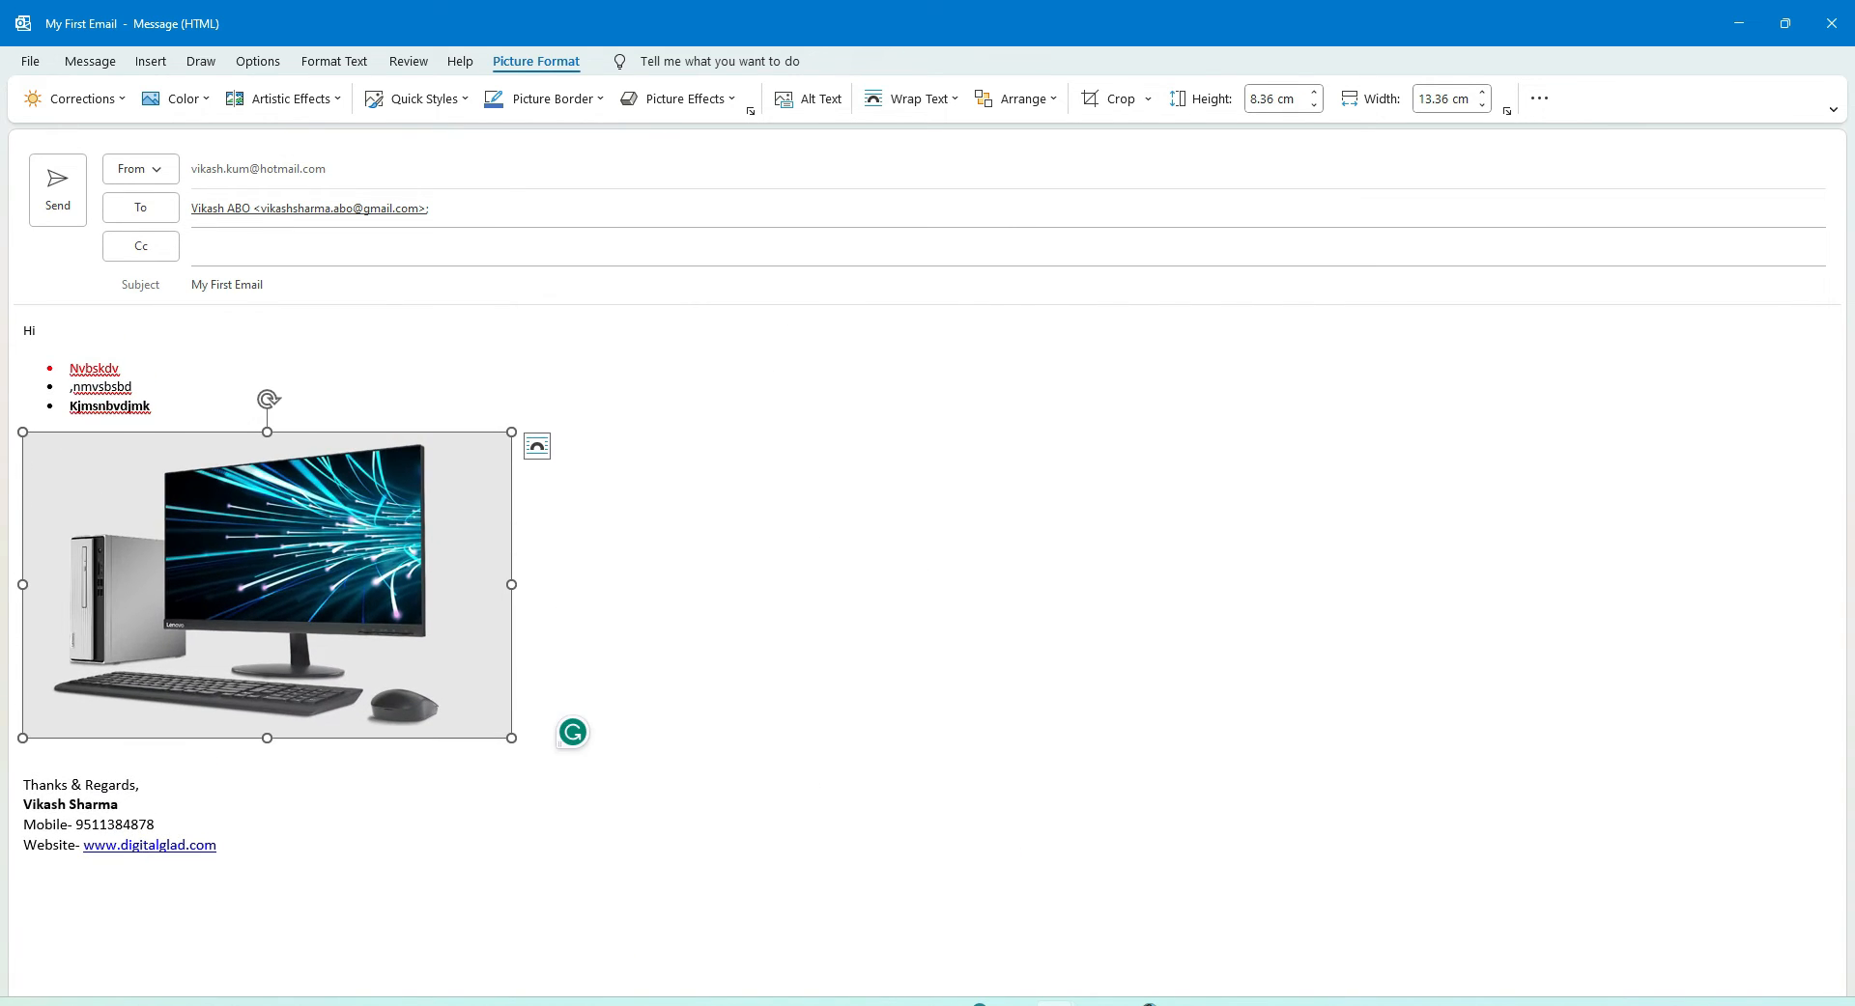
left_click(25, 423)
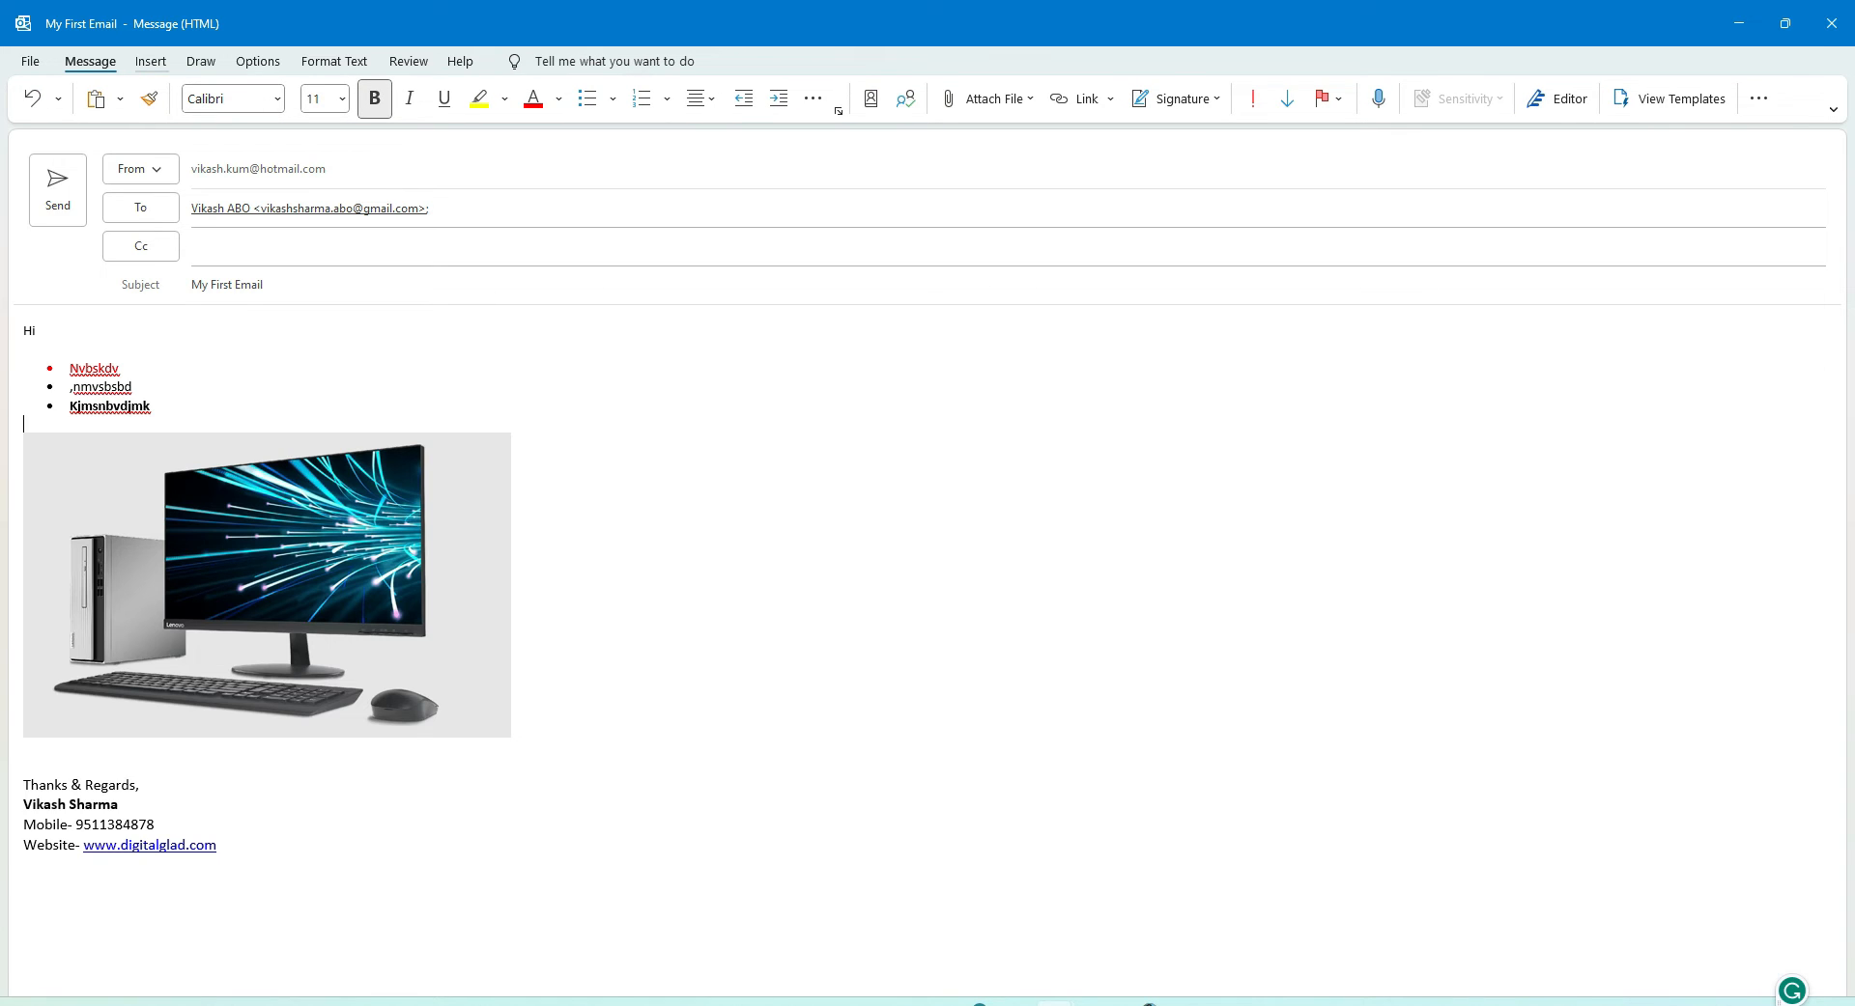
Step: Close the "My First Email" message without saving it
left_click(151, 60)
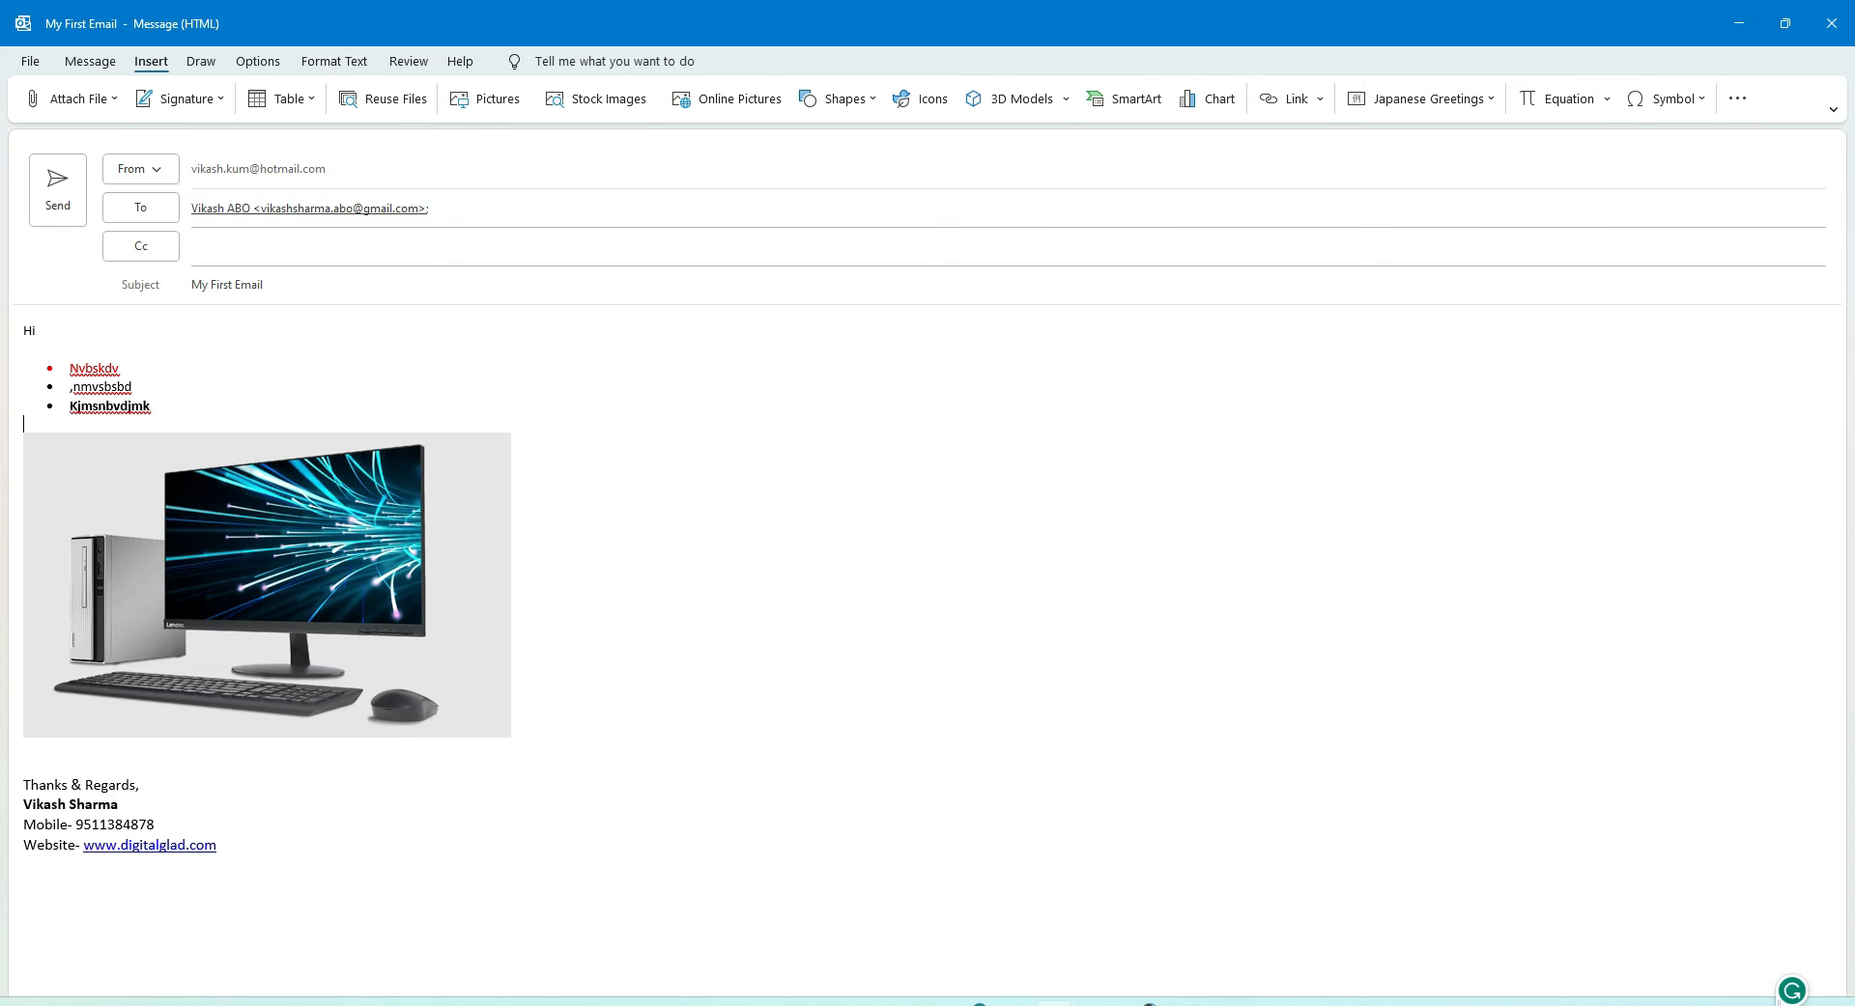
left_click(1830, 23)
left_click(931, 558)
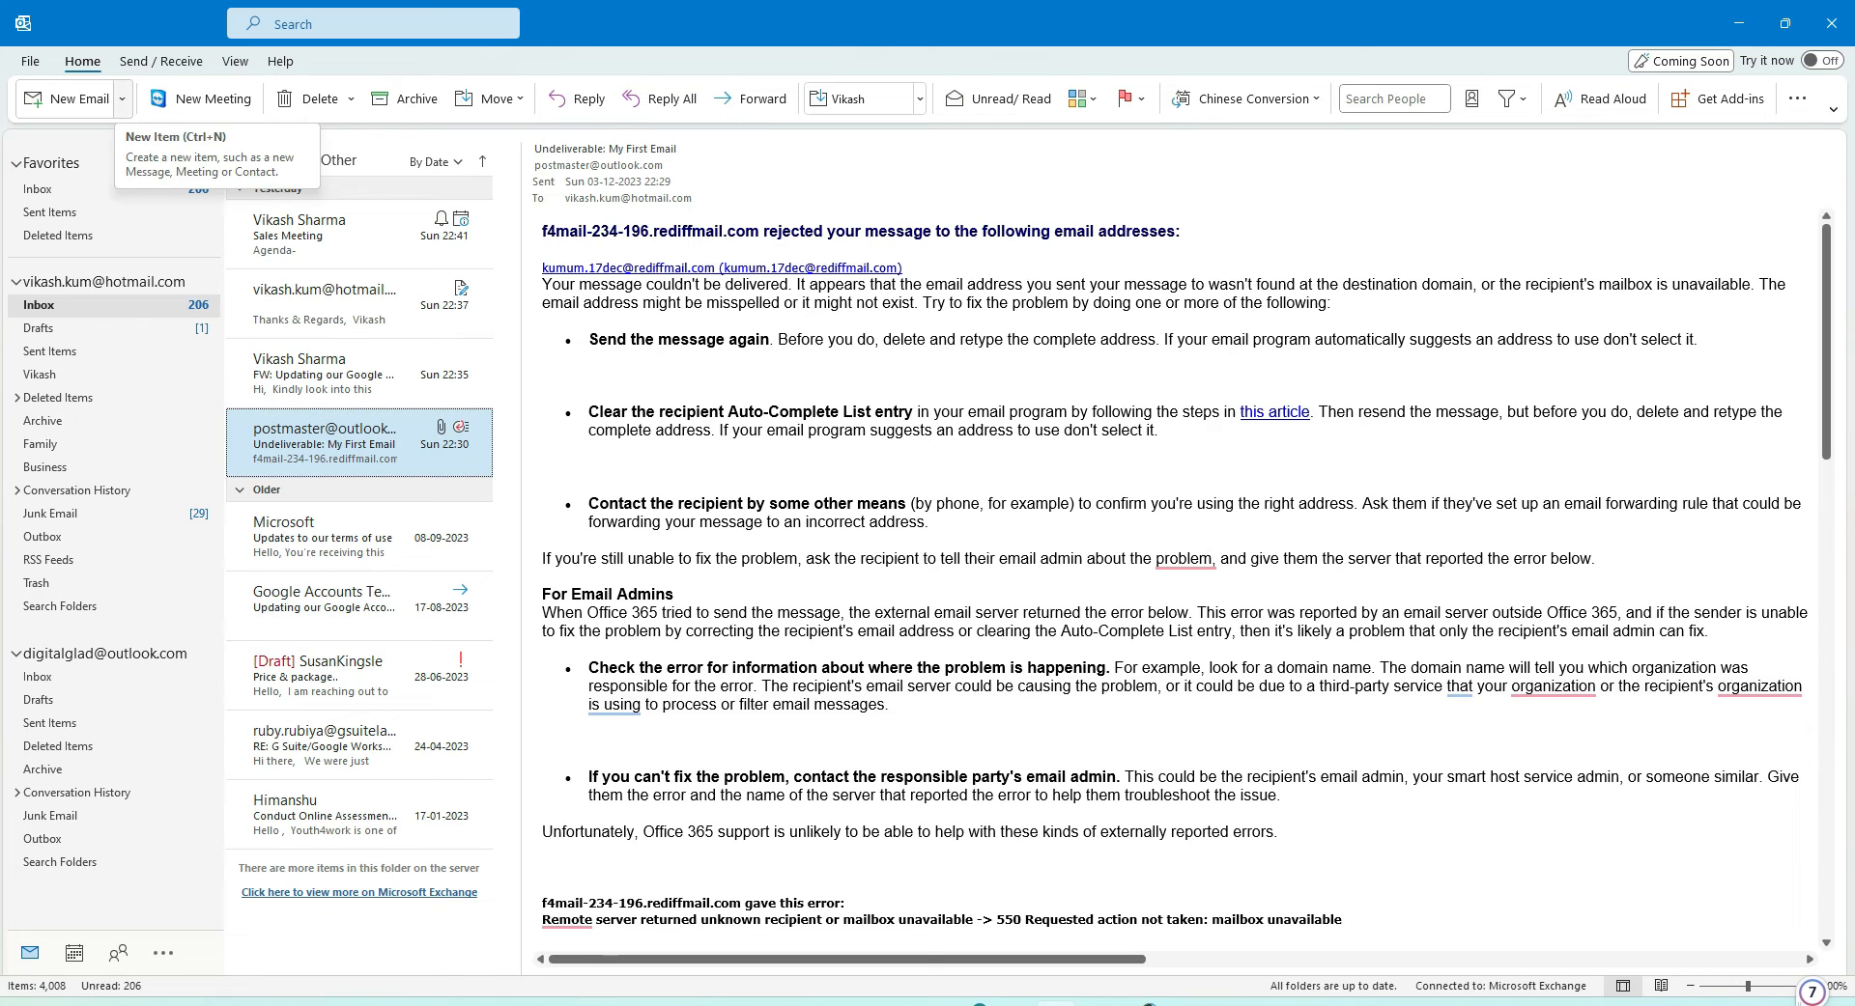
Step: Start a new meeting request with the title "Sales Meeting"
left_click(122, 98)
left_click(104, 189)
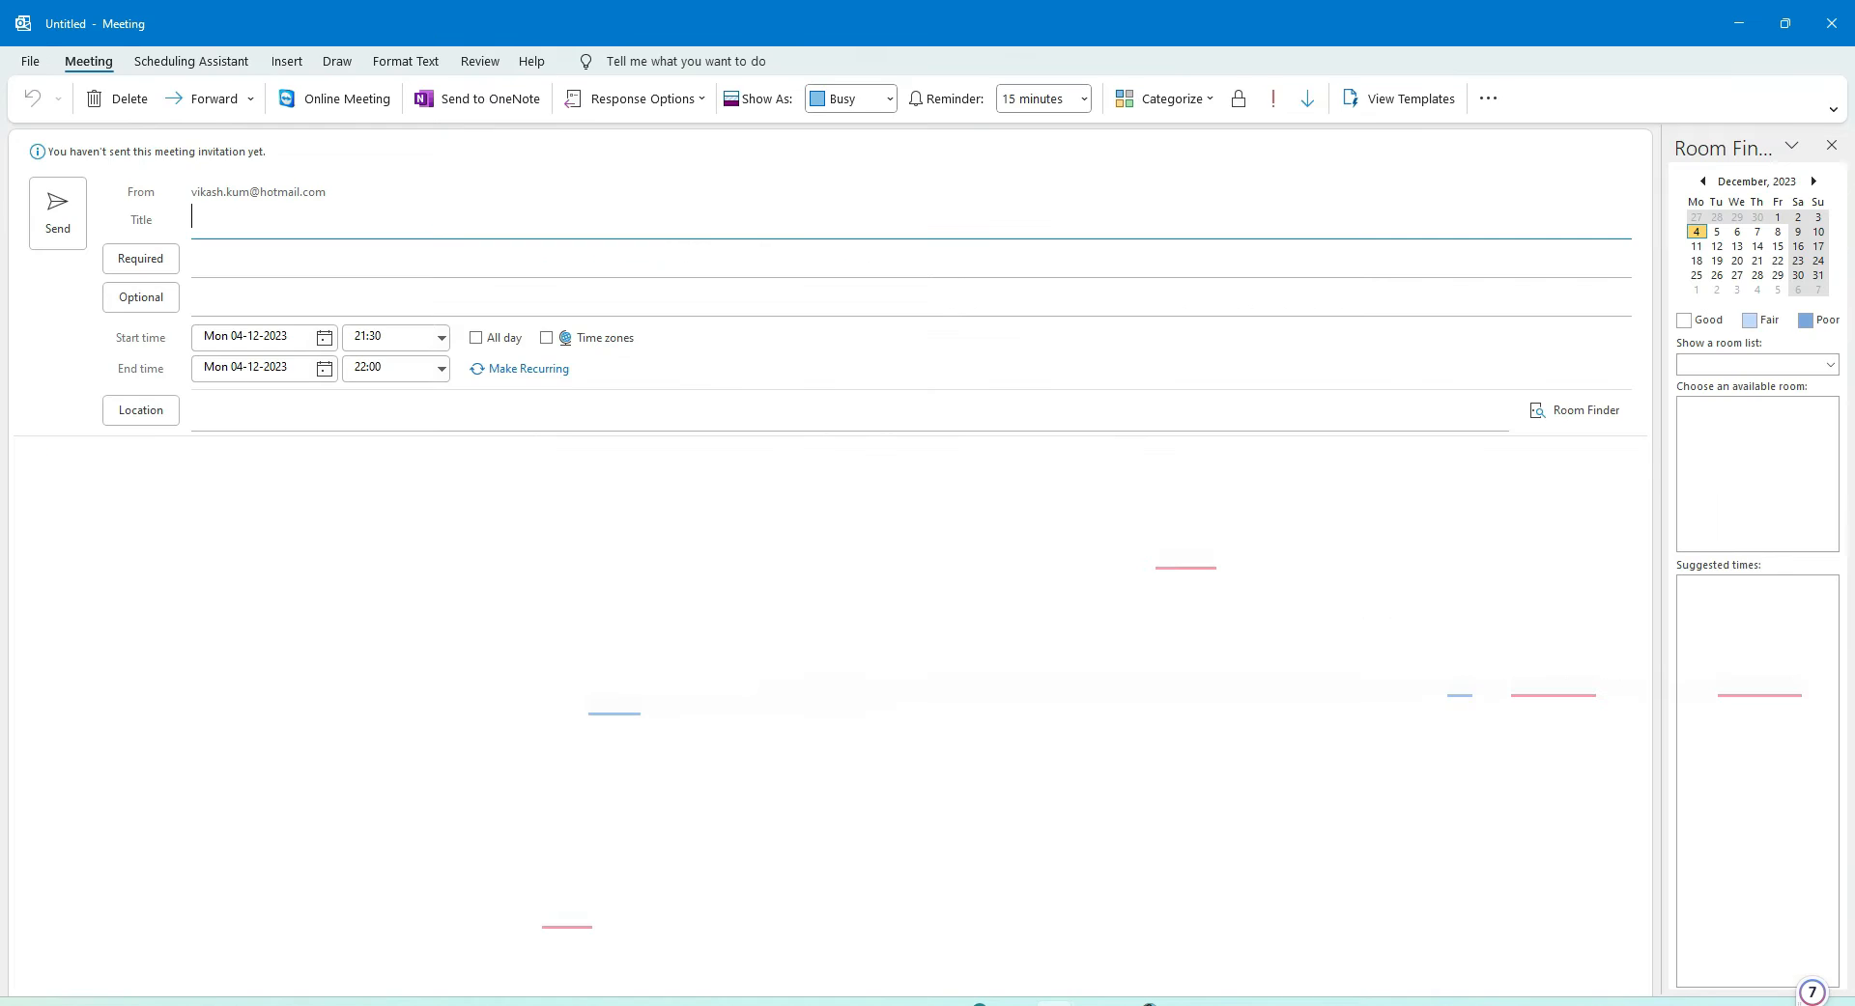
type("Sales me")
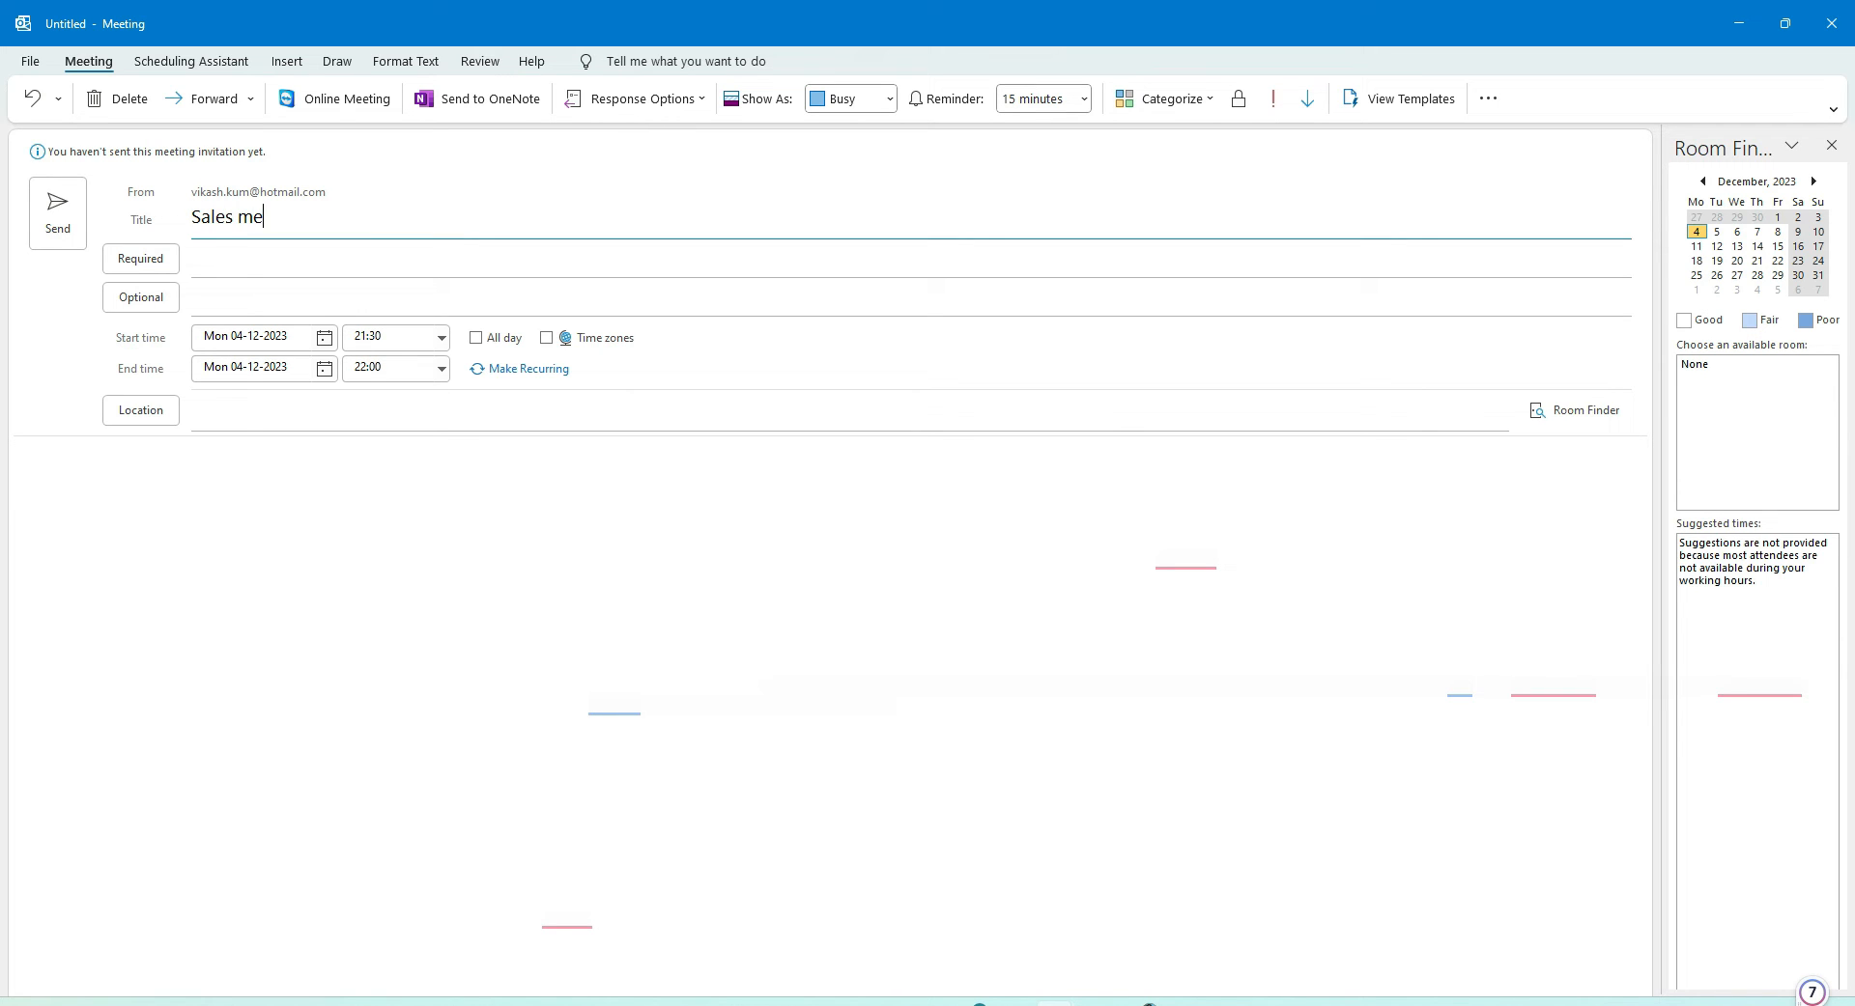
key("BackSpace")
key("BackSpace")
type("Meetin")
type("g")
Step: Add the first two suggested contacts as required attendees of the meeting
key("Tab")
key("Return")
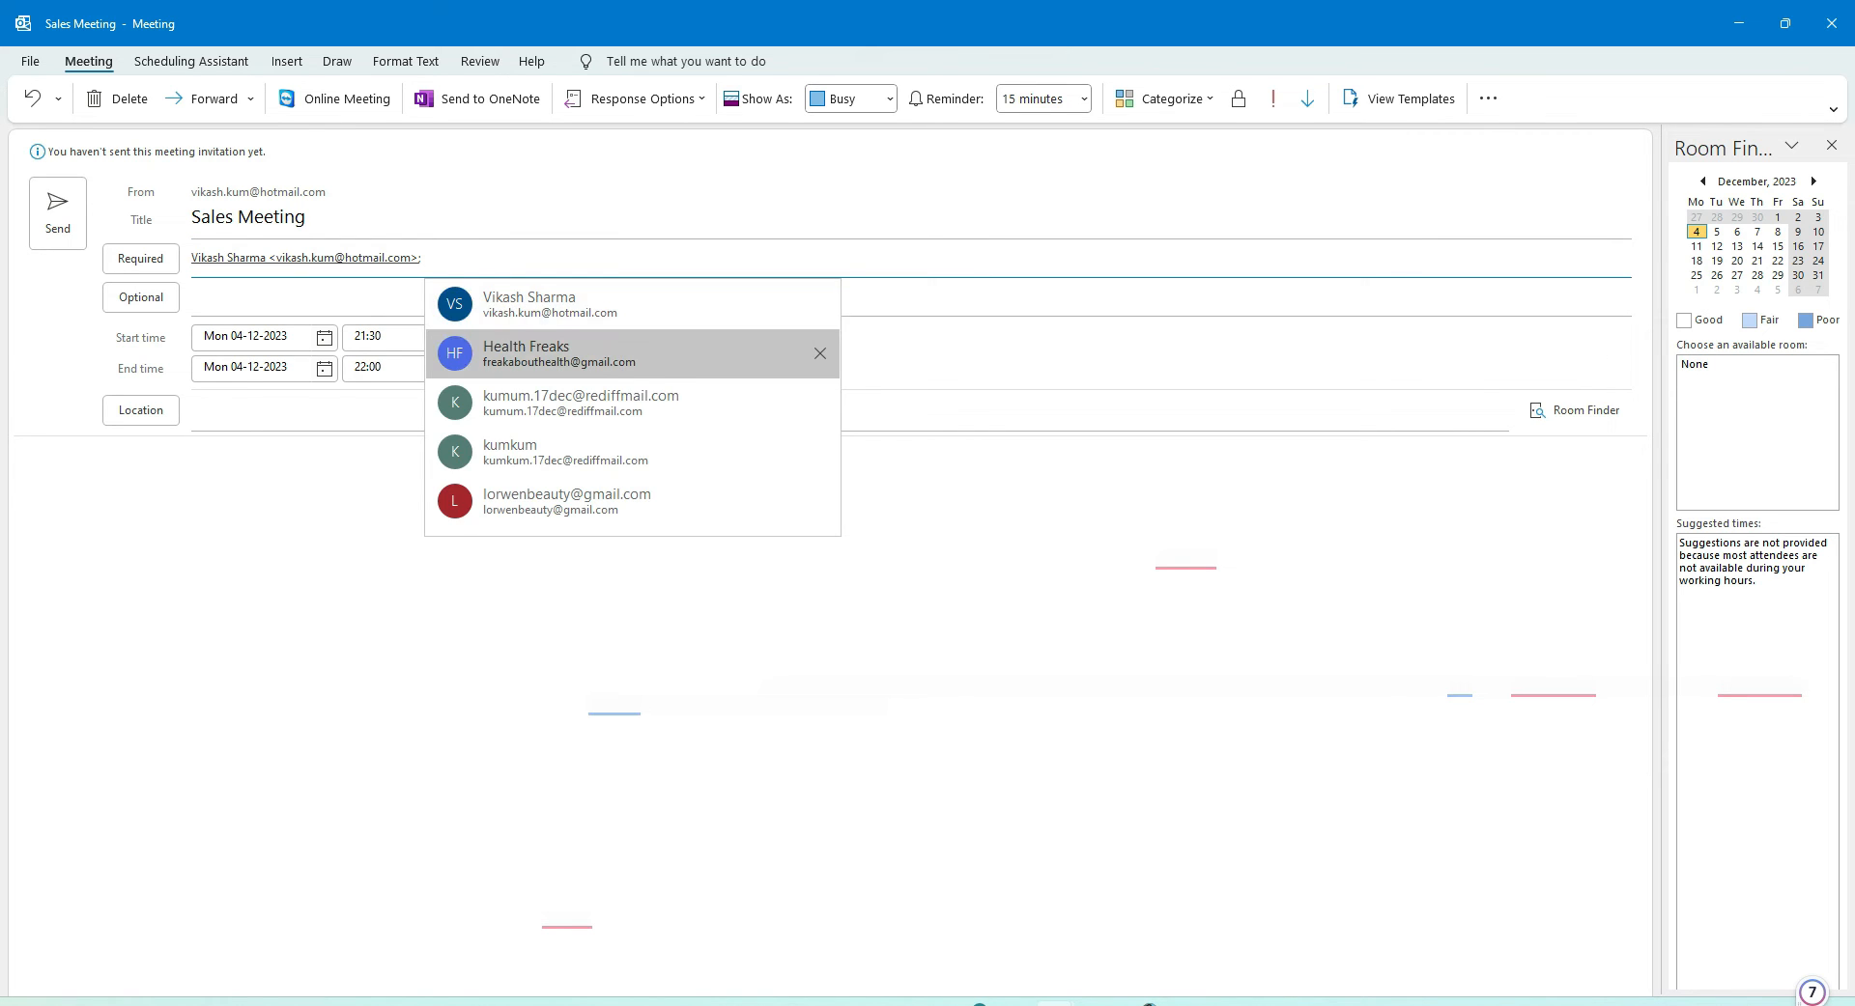
left_click(440, 345)
Step: Add the last two suggested contacts as optional attendees of the meeting
left_click(415, 299)
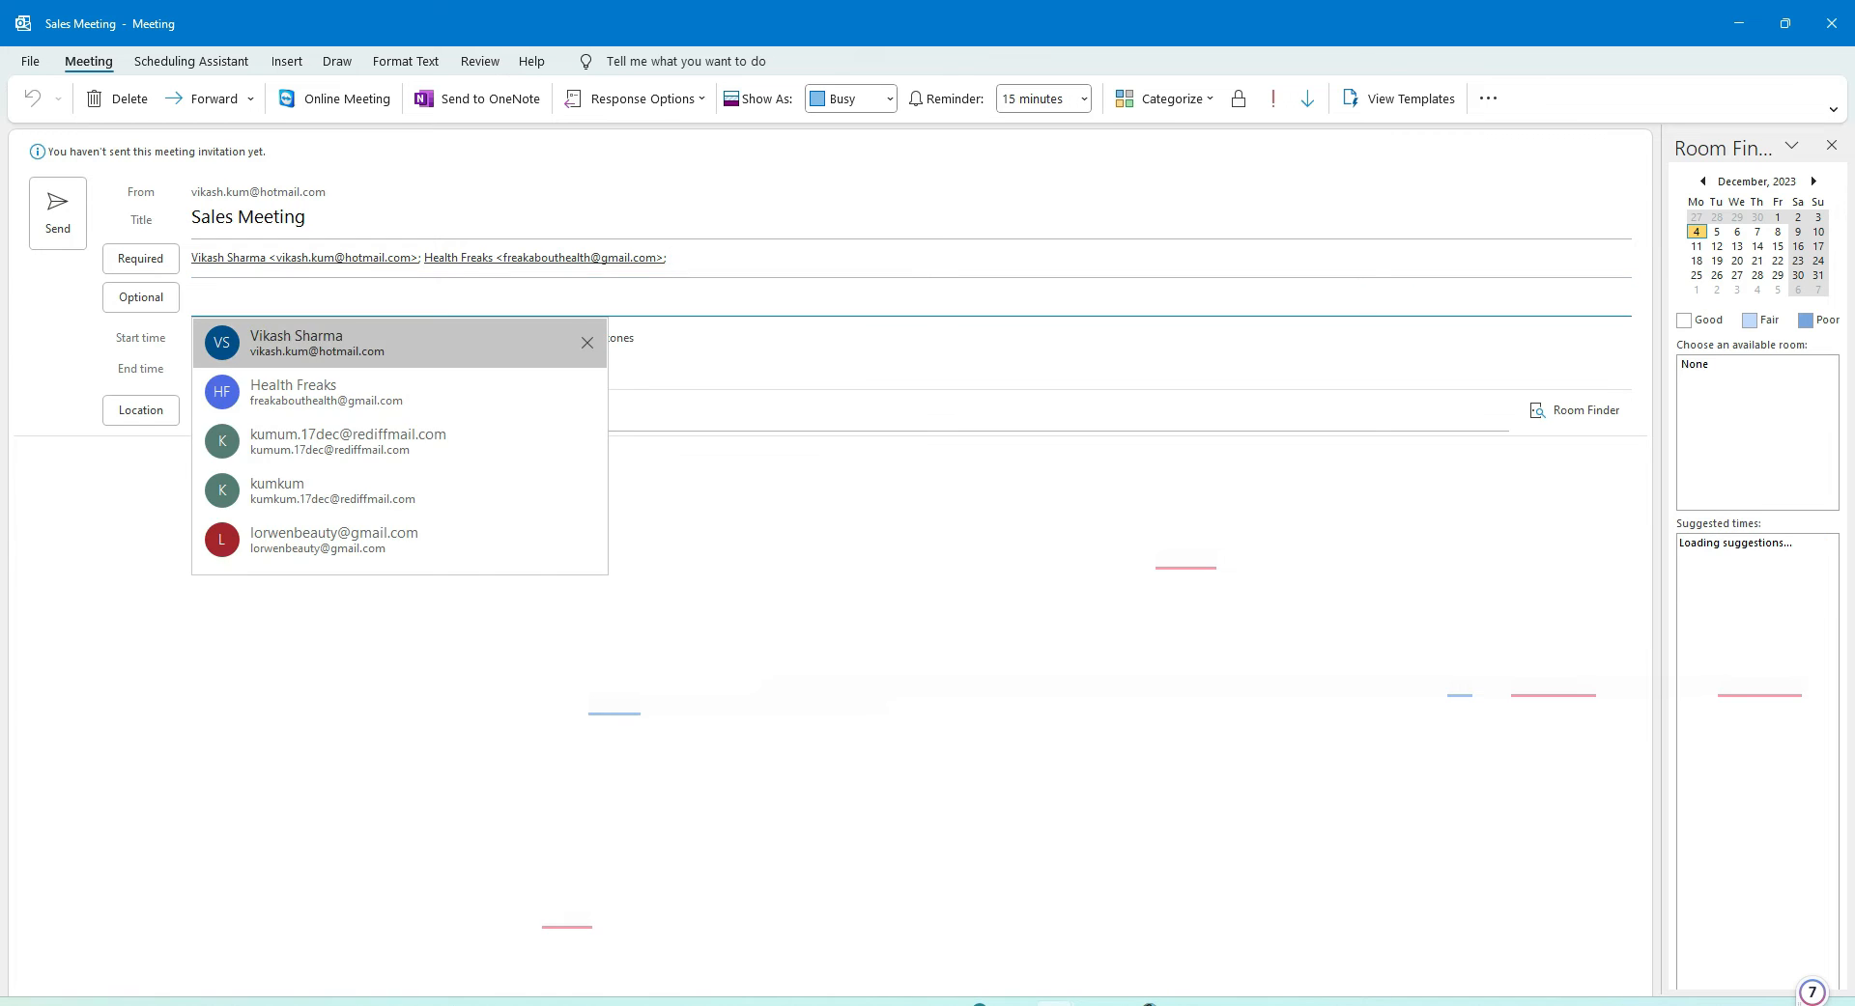
key("Return")
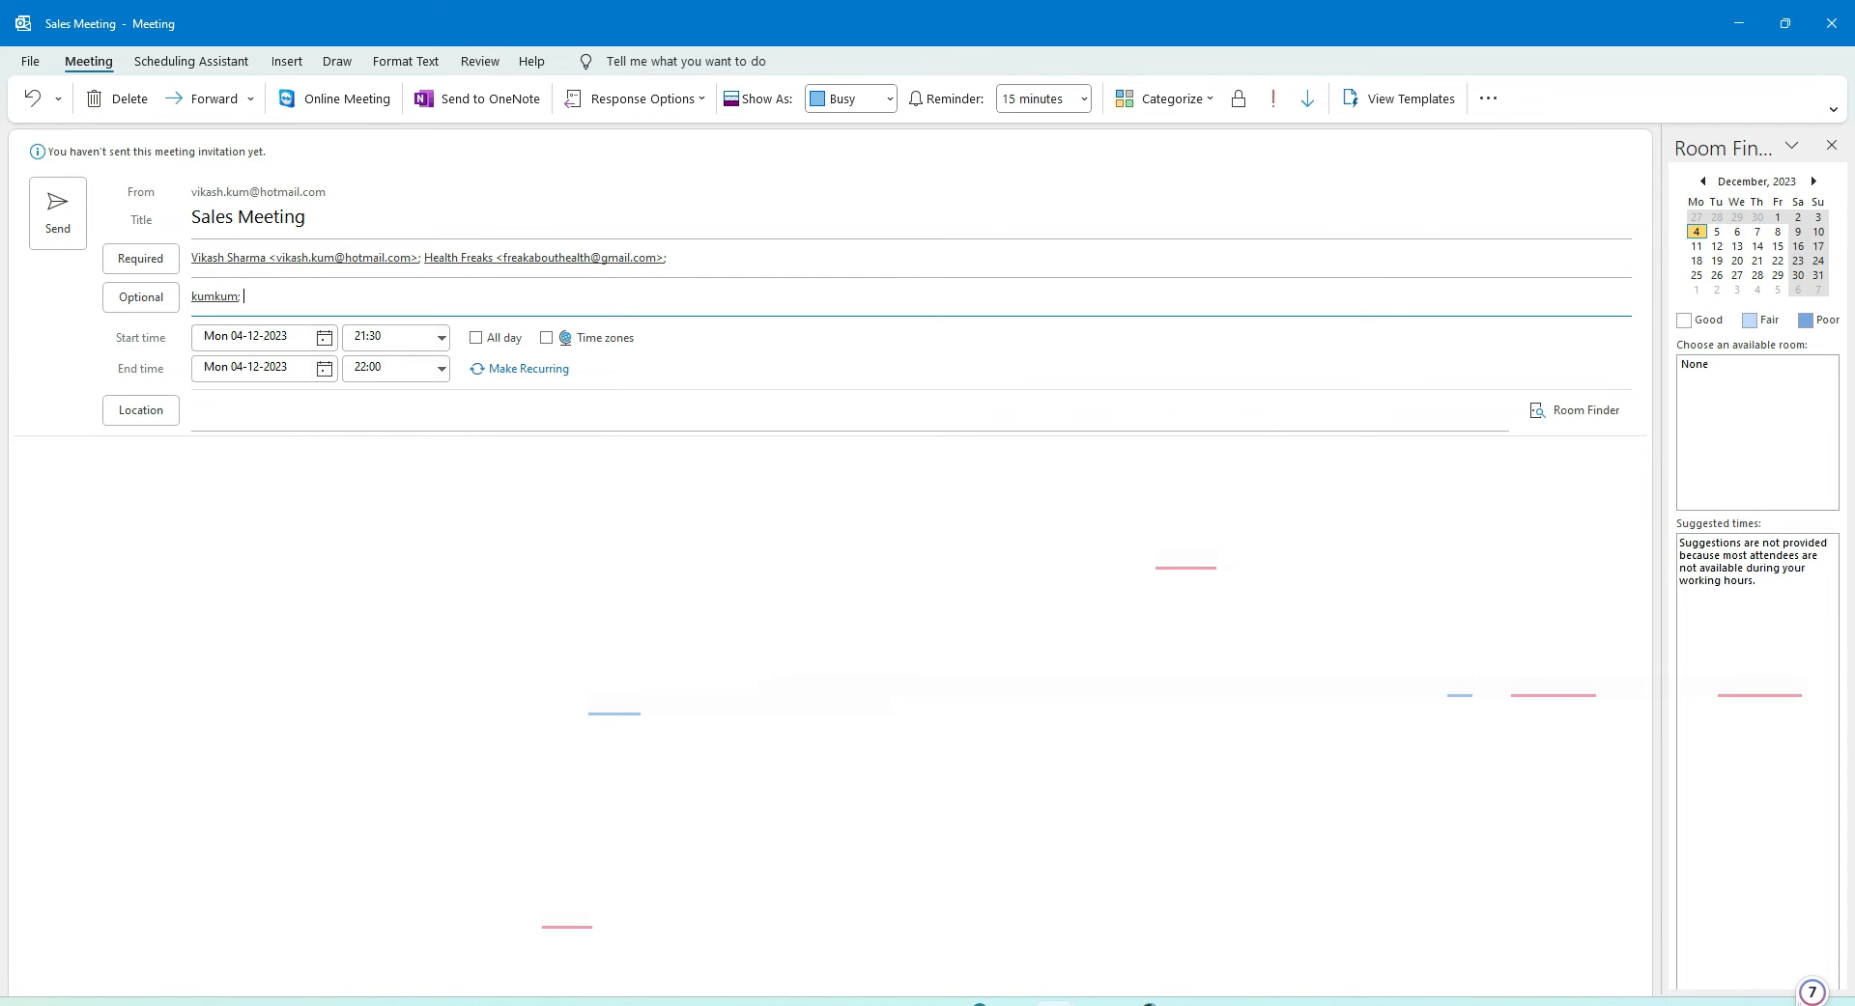
key("Down")
key("Down")
key("Down")
key("Down")
key("Down")
key("Return")
Step: Schedule the meeting to start on Tue 05-12-2023 at 13:00 and set its location to "Room No. 1"
left_click(324, 338)
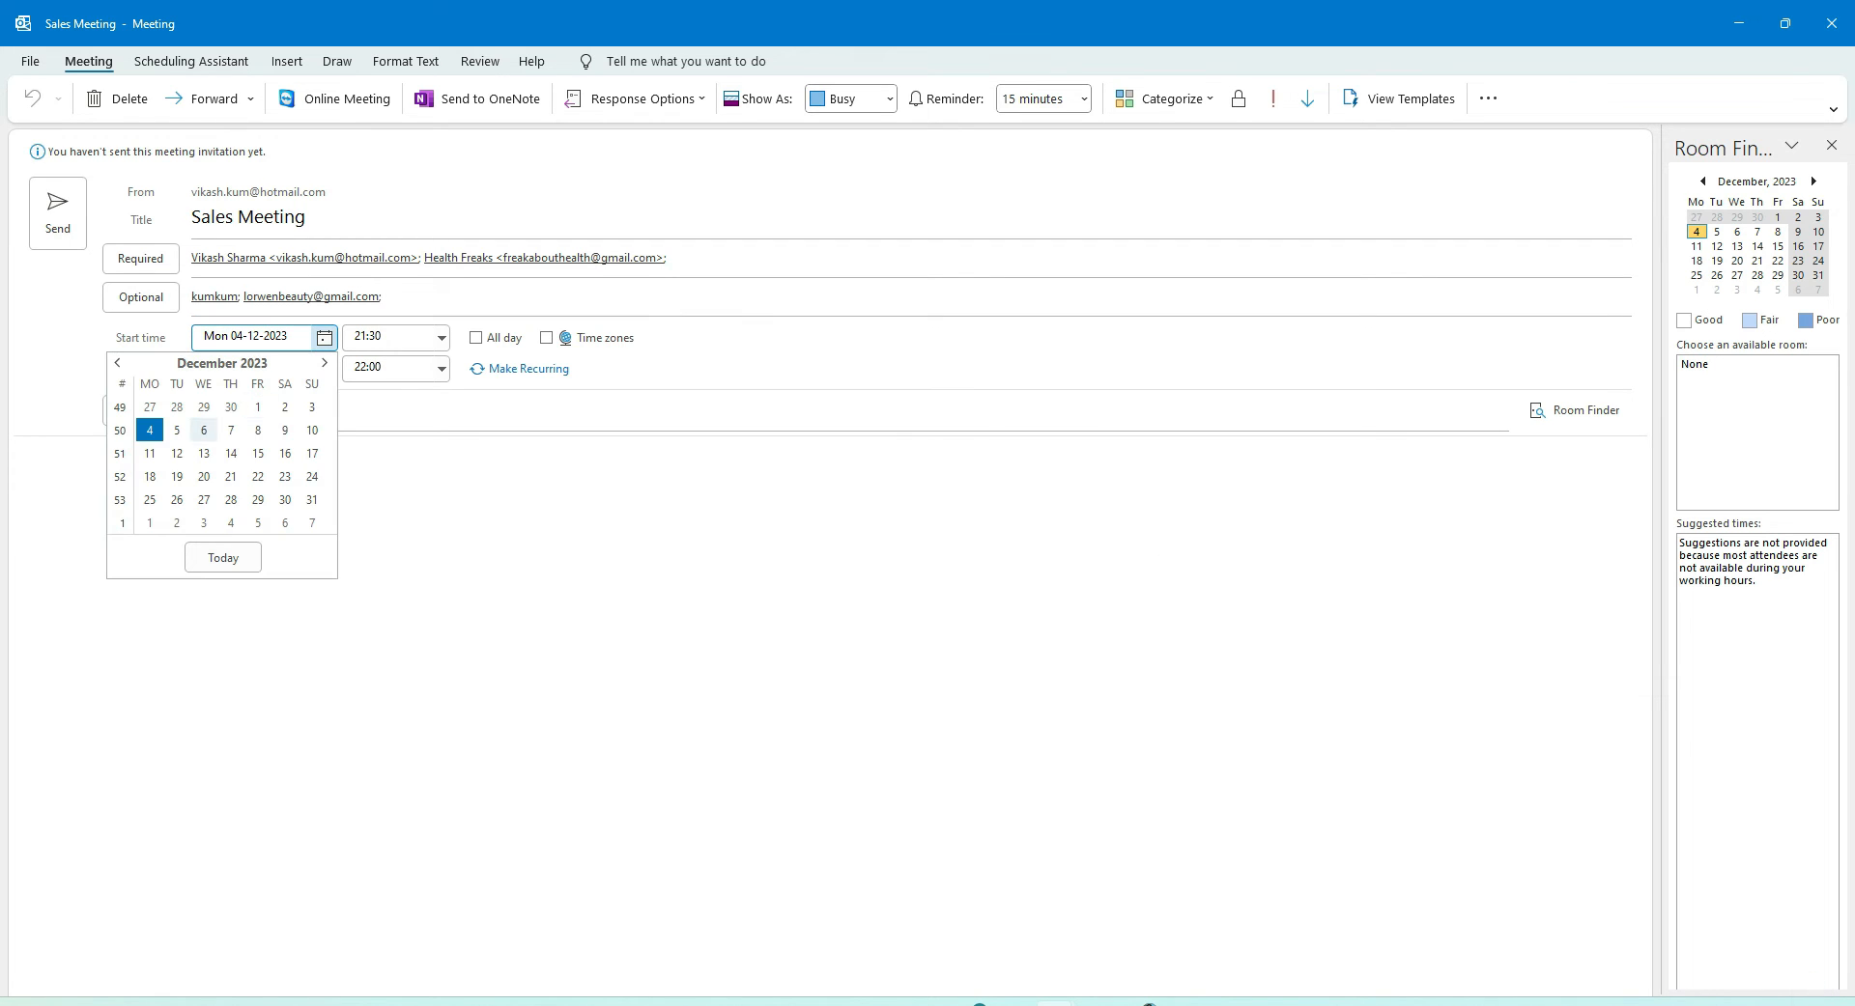
left_click(176, 431)
left_click(442, 338)
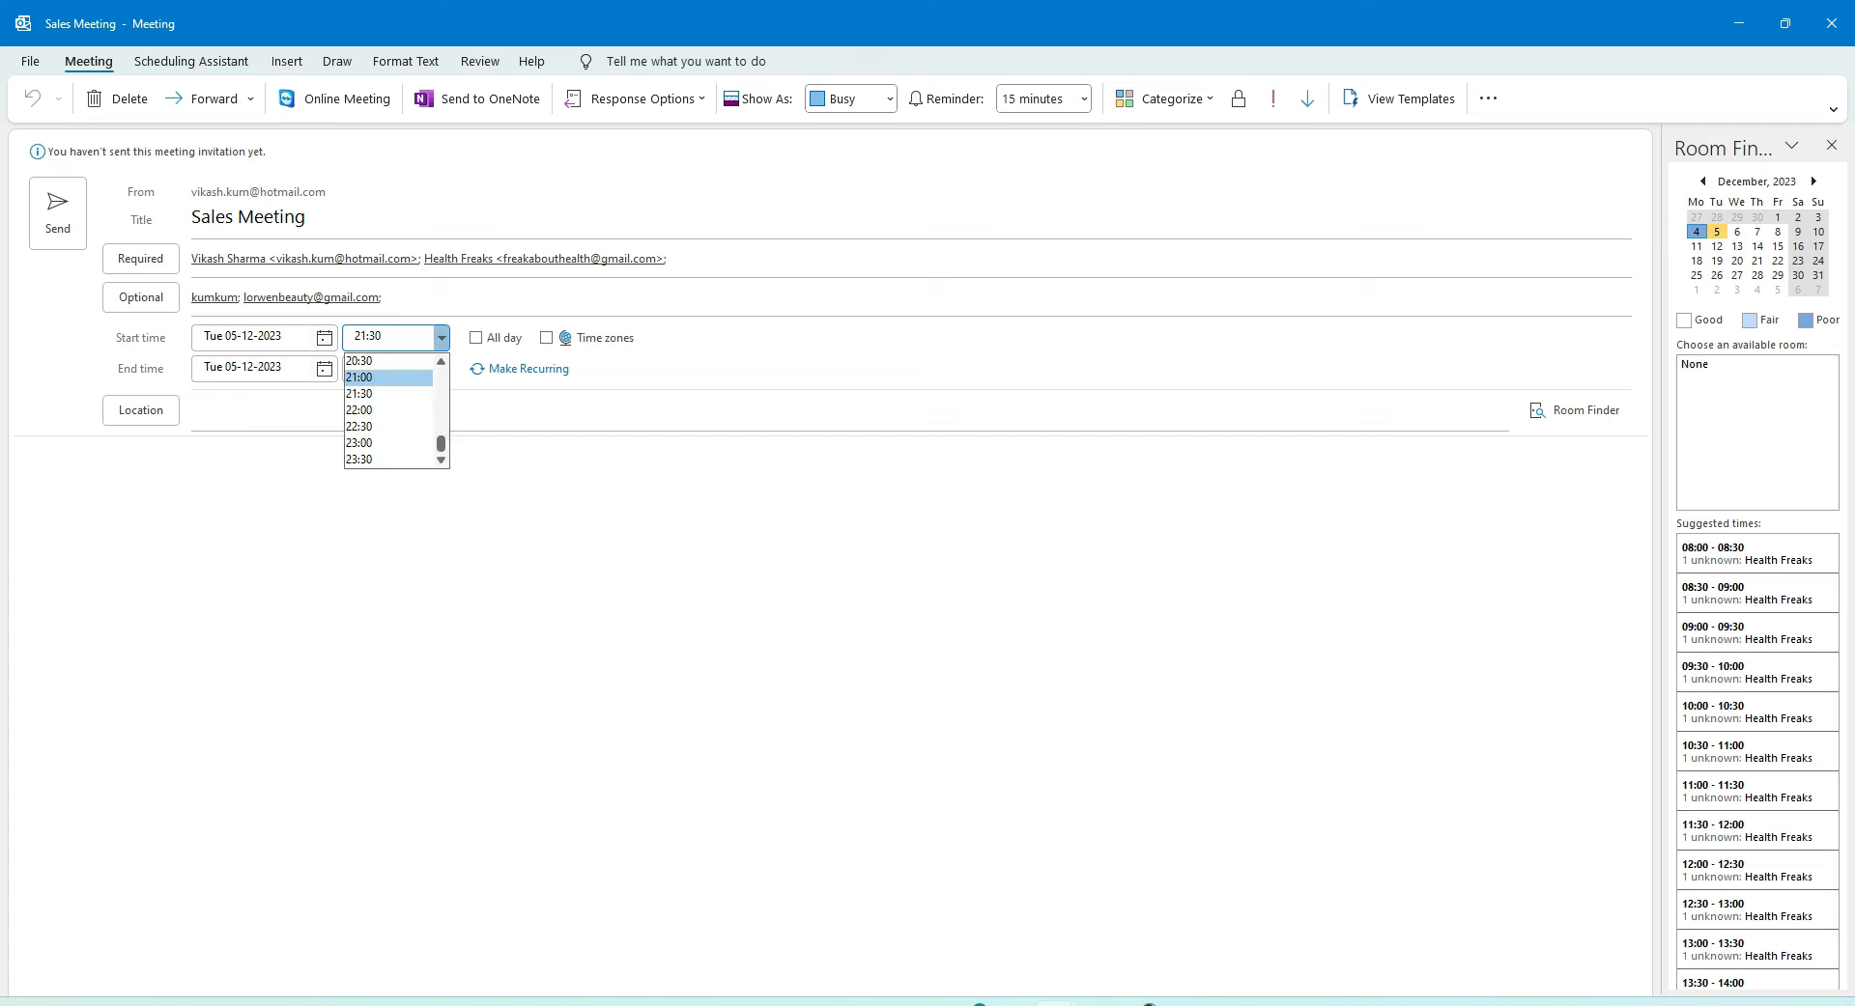
left_click_drag(441, 443, 442, 418)
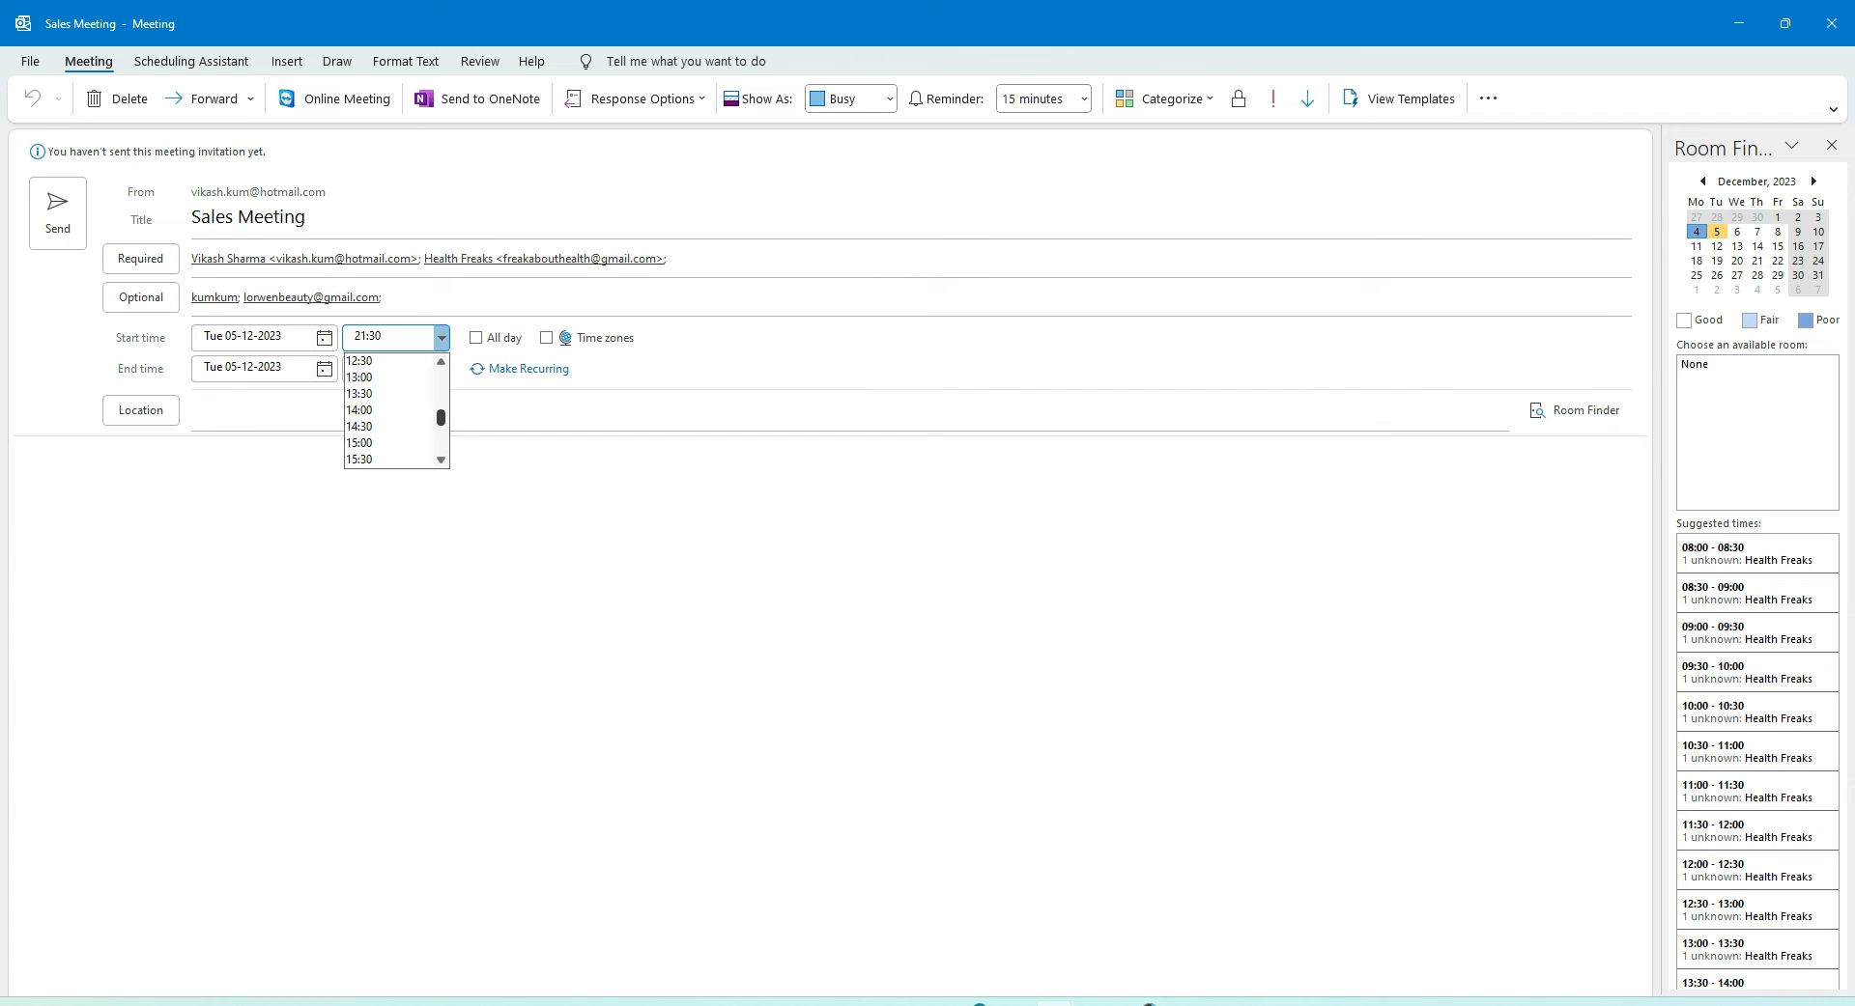
left_click(359, 376)
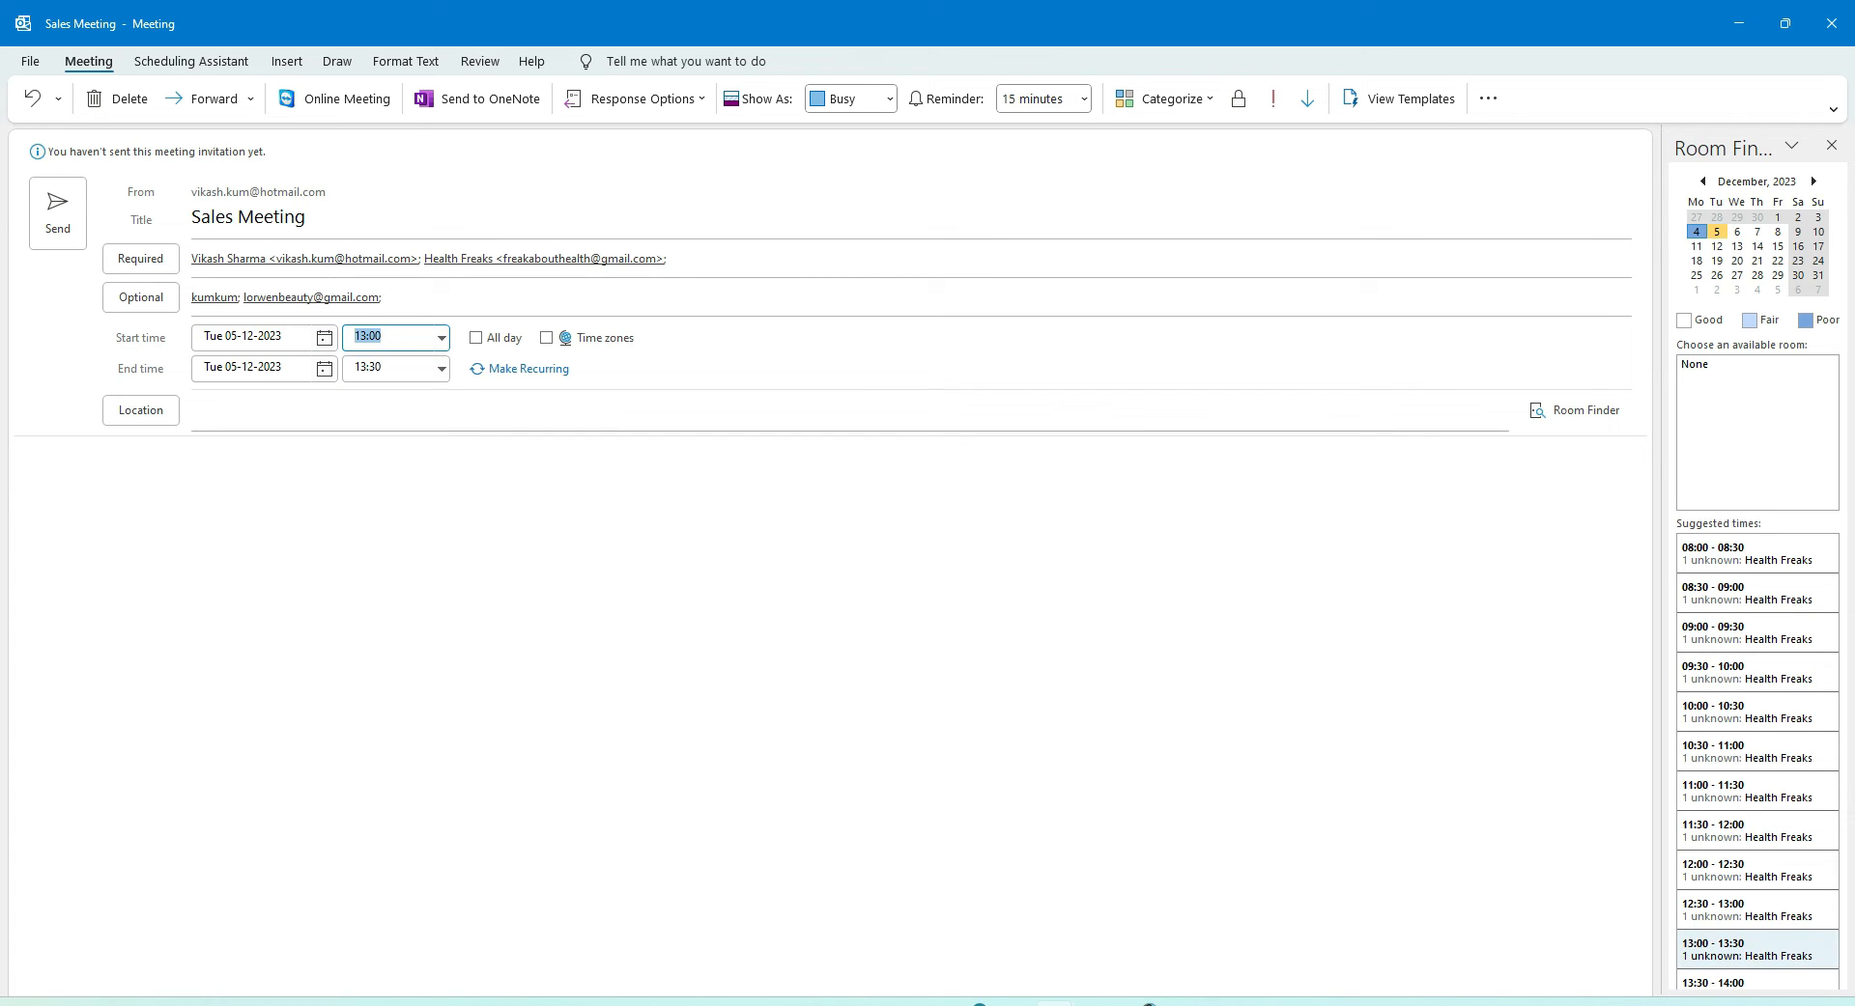
left_click(359, 411)
type("Room No. 1")
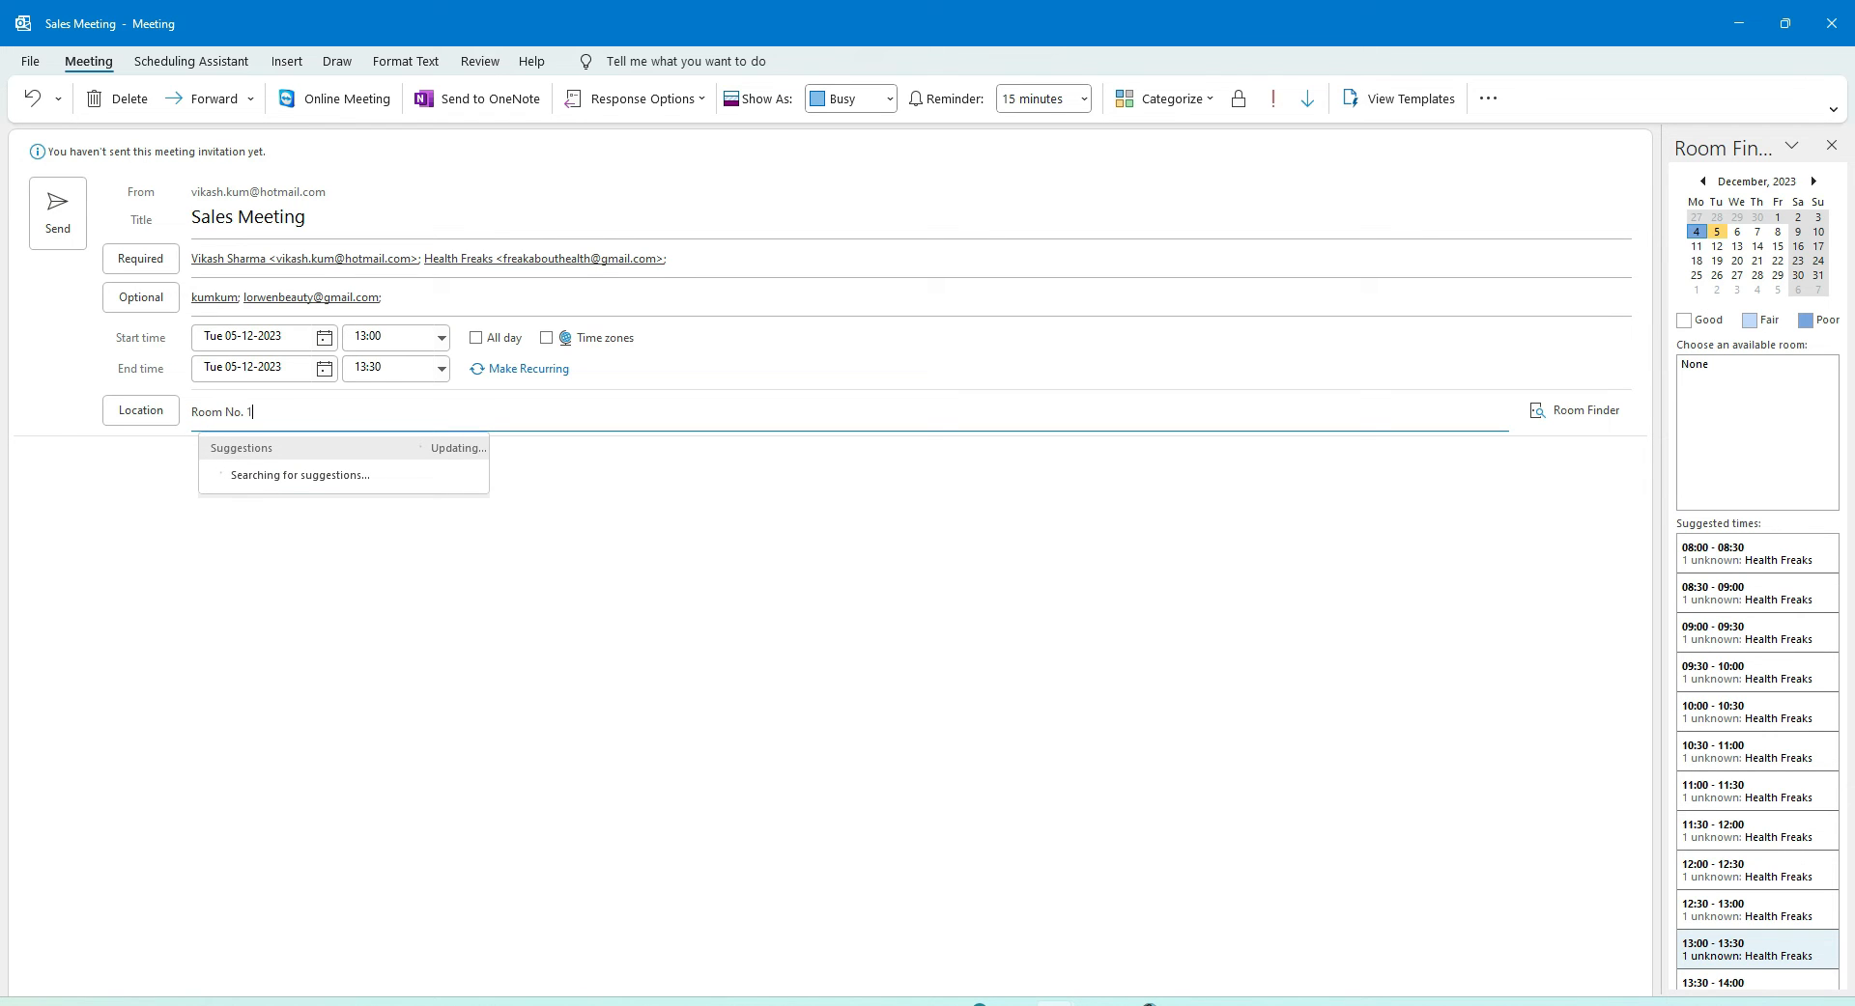
Step: Enter "Agenda-" in the meeting body, and close the meeting request without saving changes
left_click(23, 460)
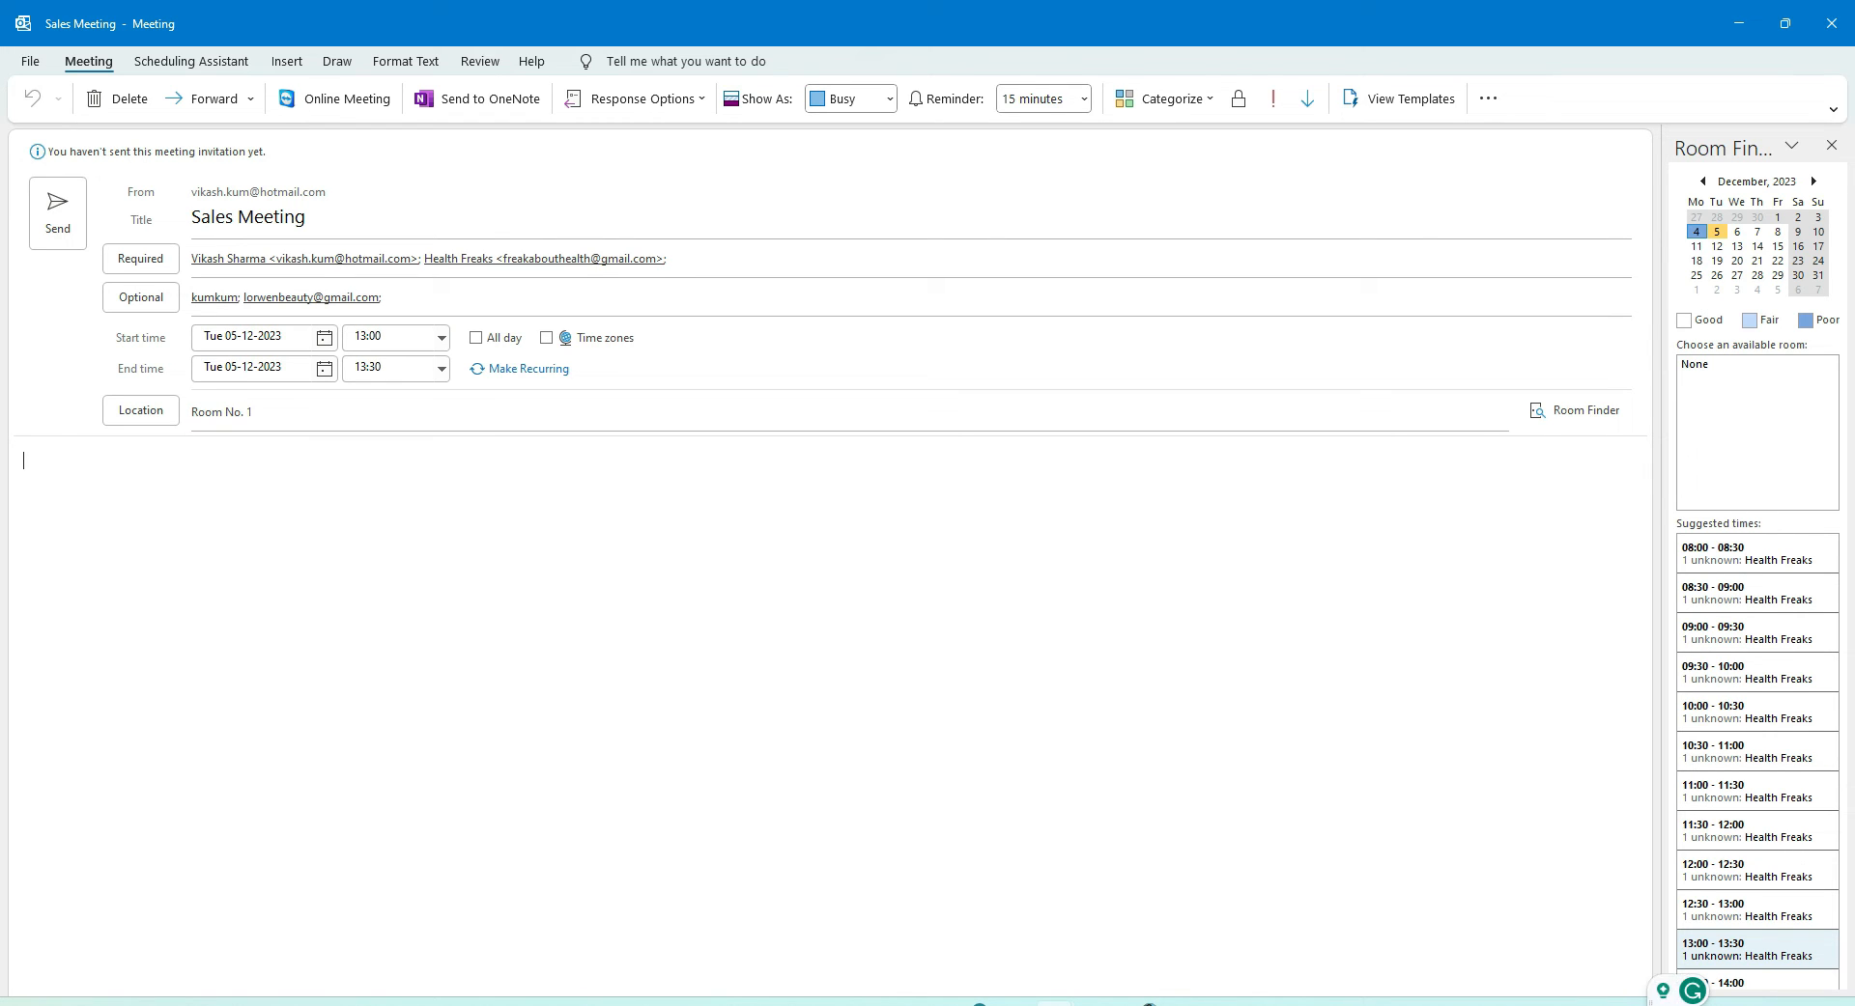
type("Agenda-")
key("Return")
left_click(1831, 23)
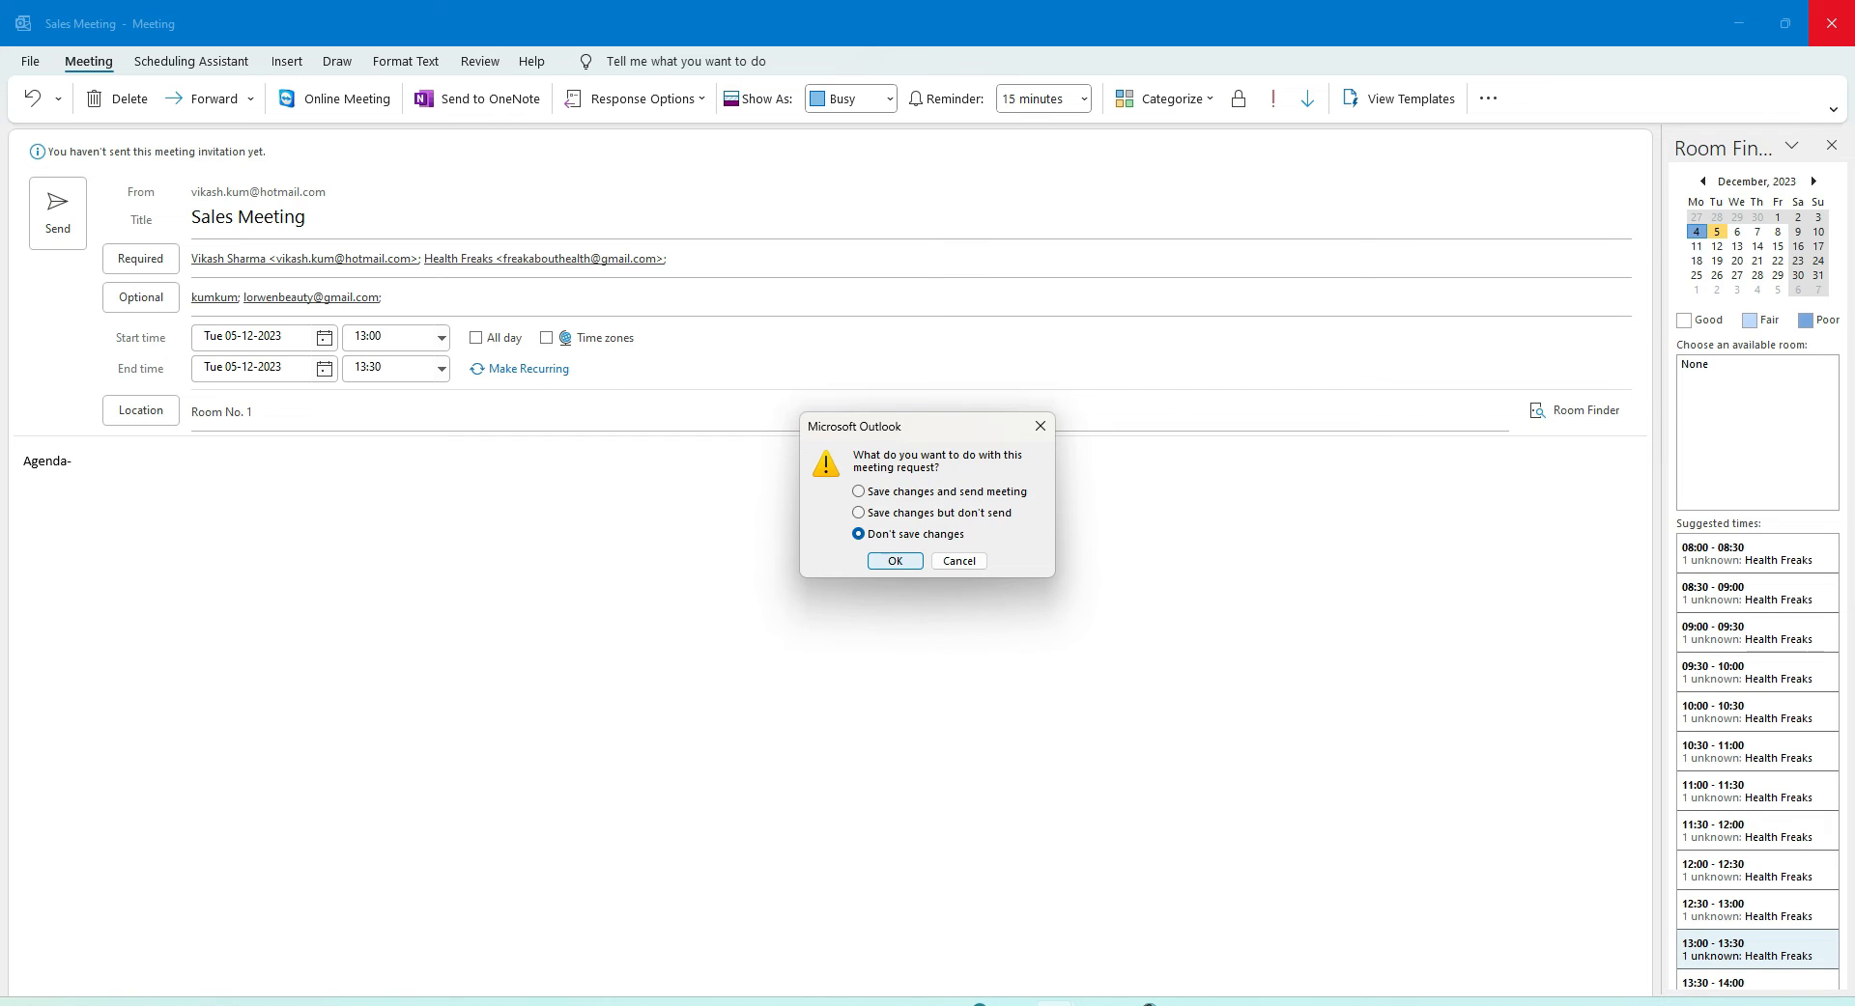
key("Return")
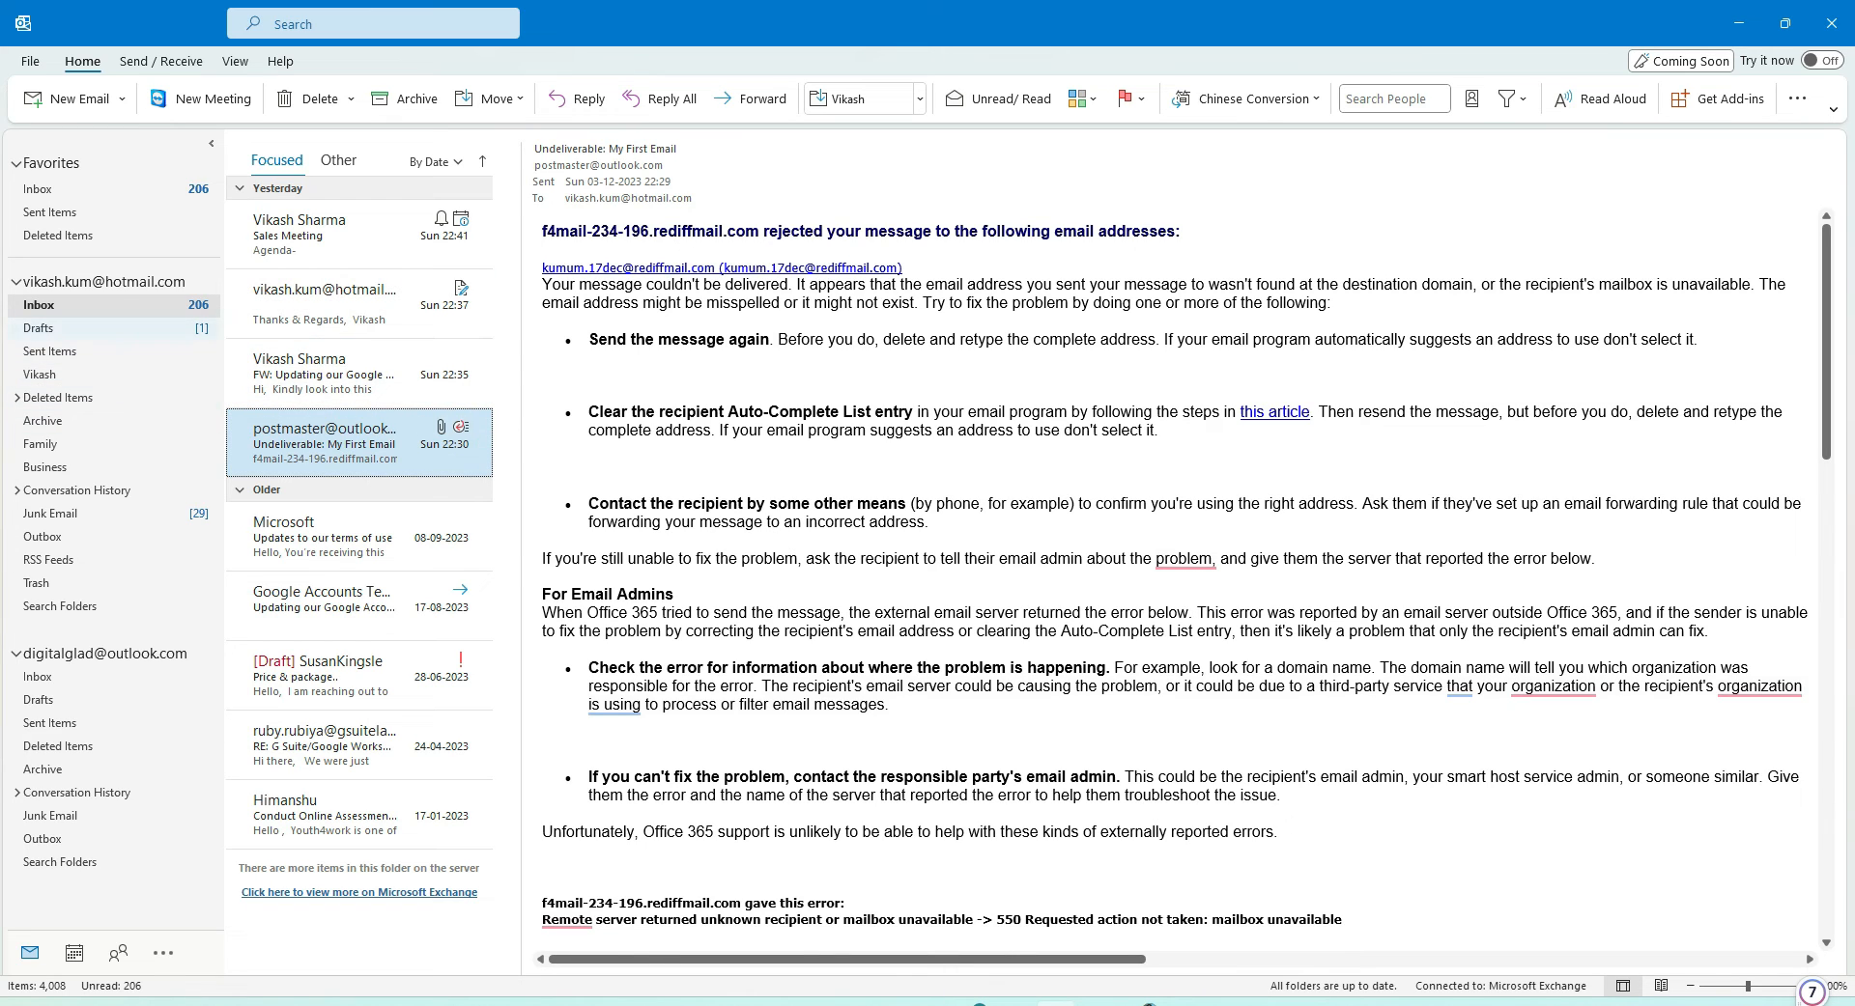
Step: View the folders to which the "FW: Updating our Google" email in the Inbox can be moved
left_click(41, 306)
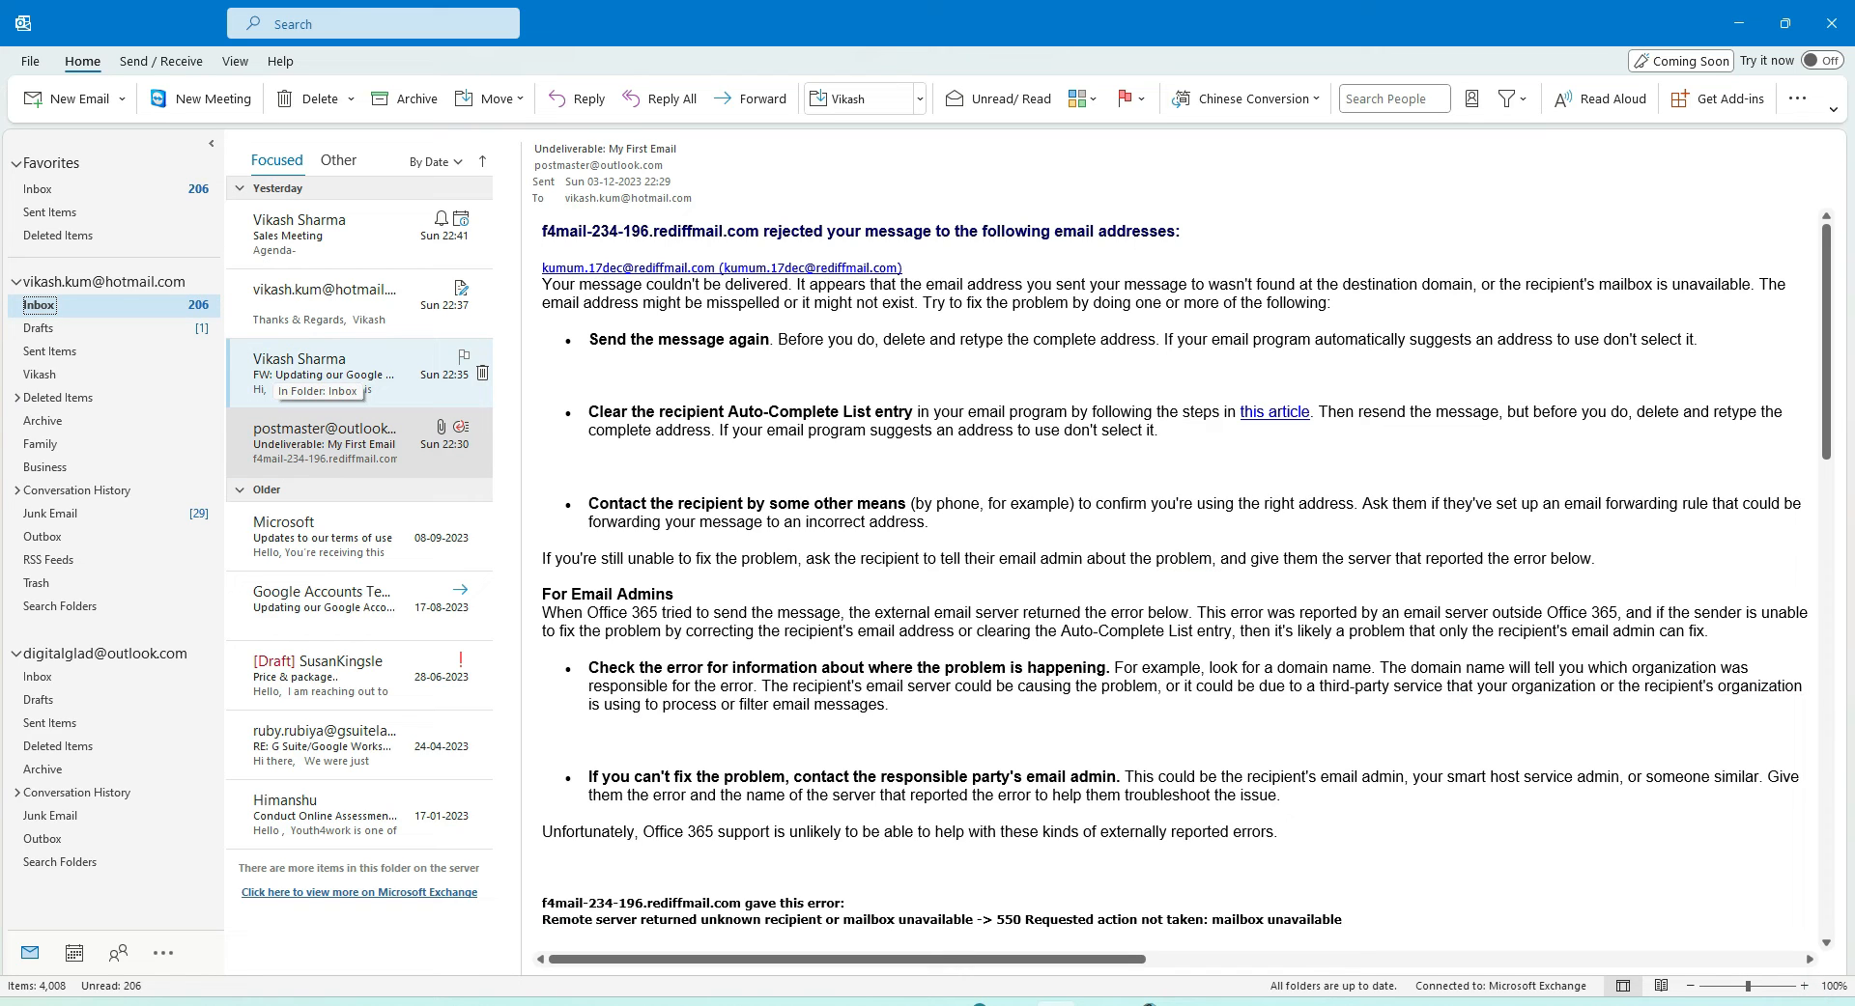
right_click(331, 378)
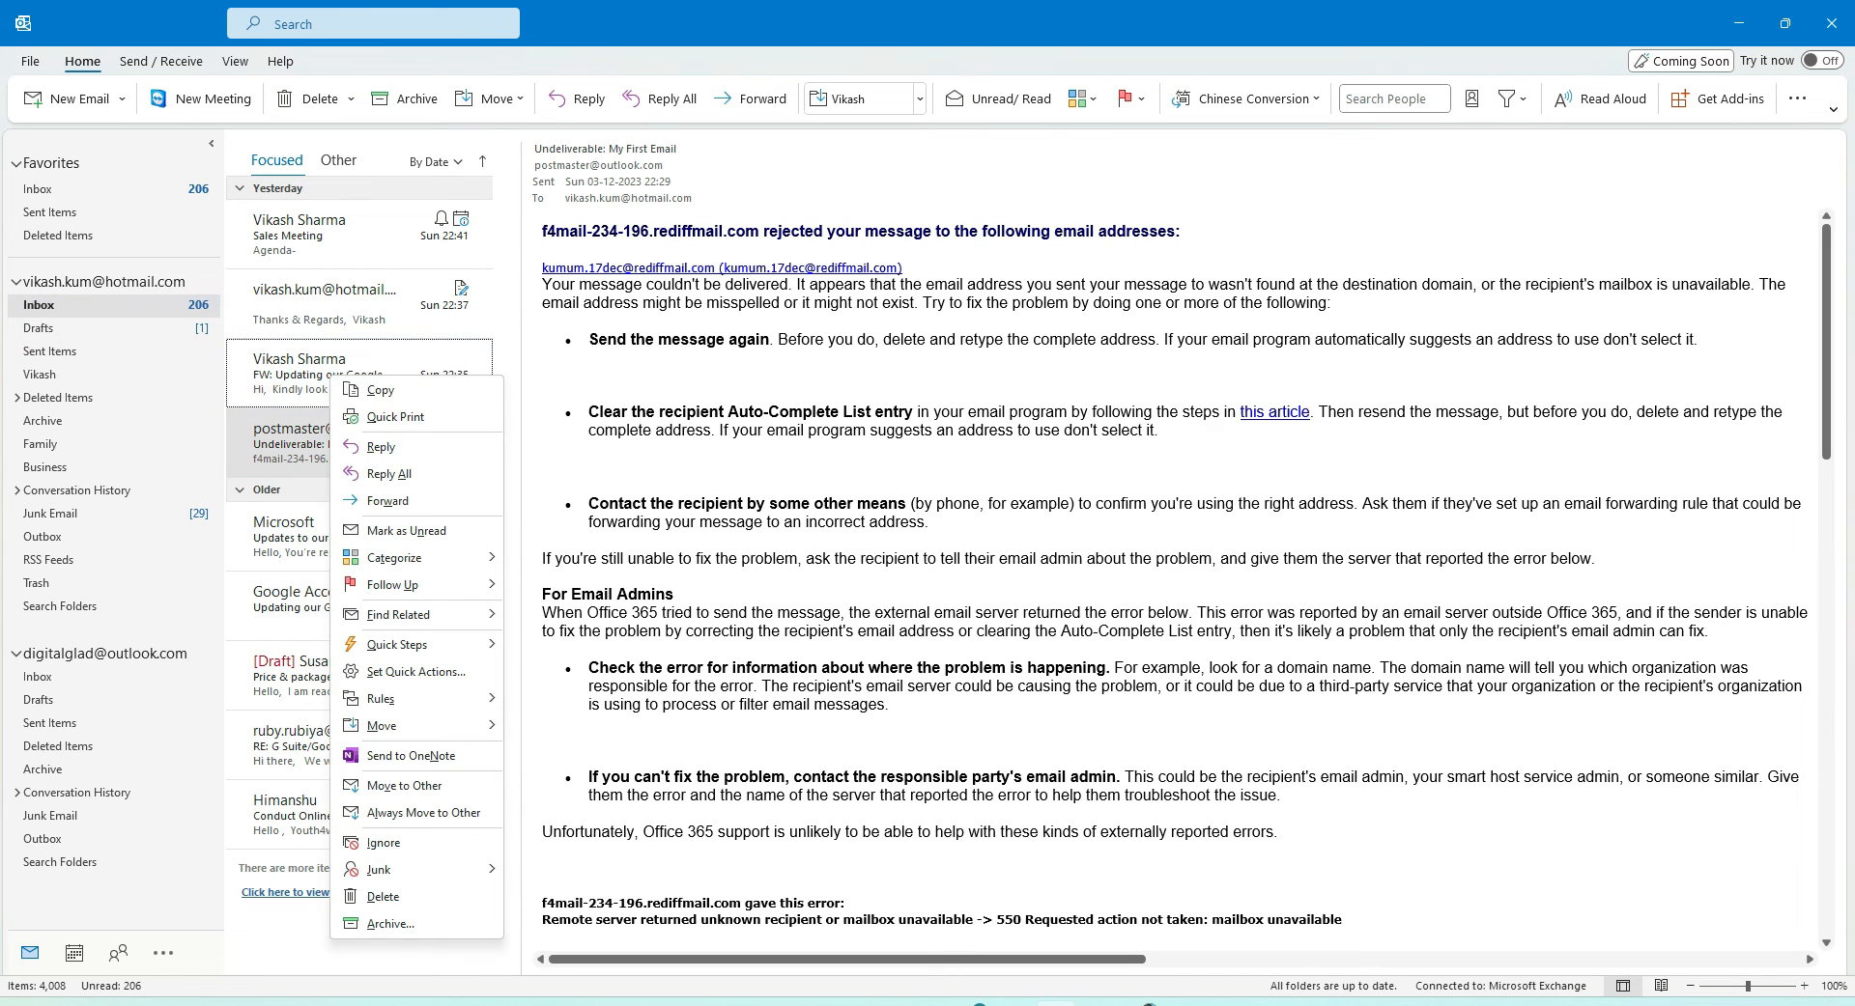
mouse_move(405, 725)
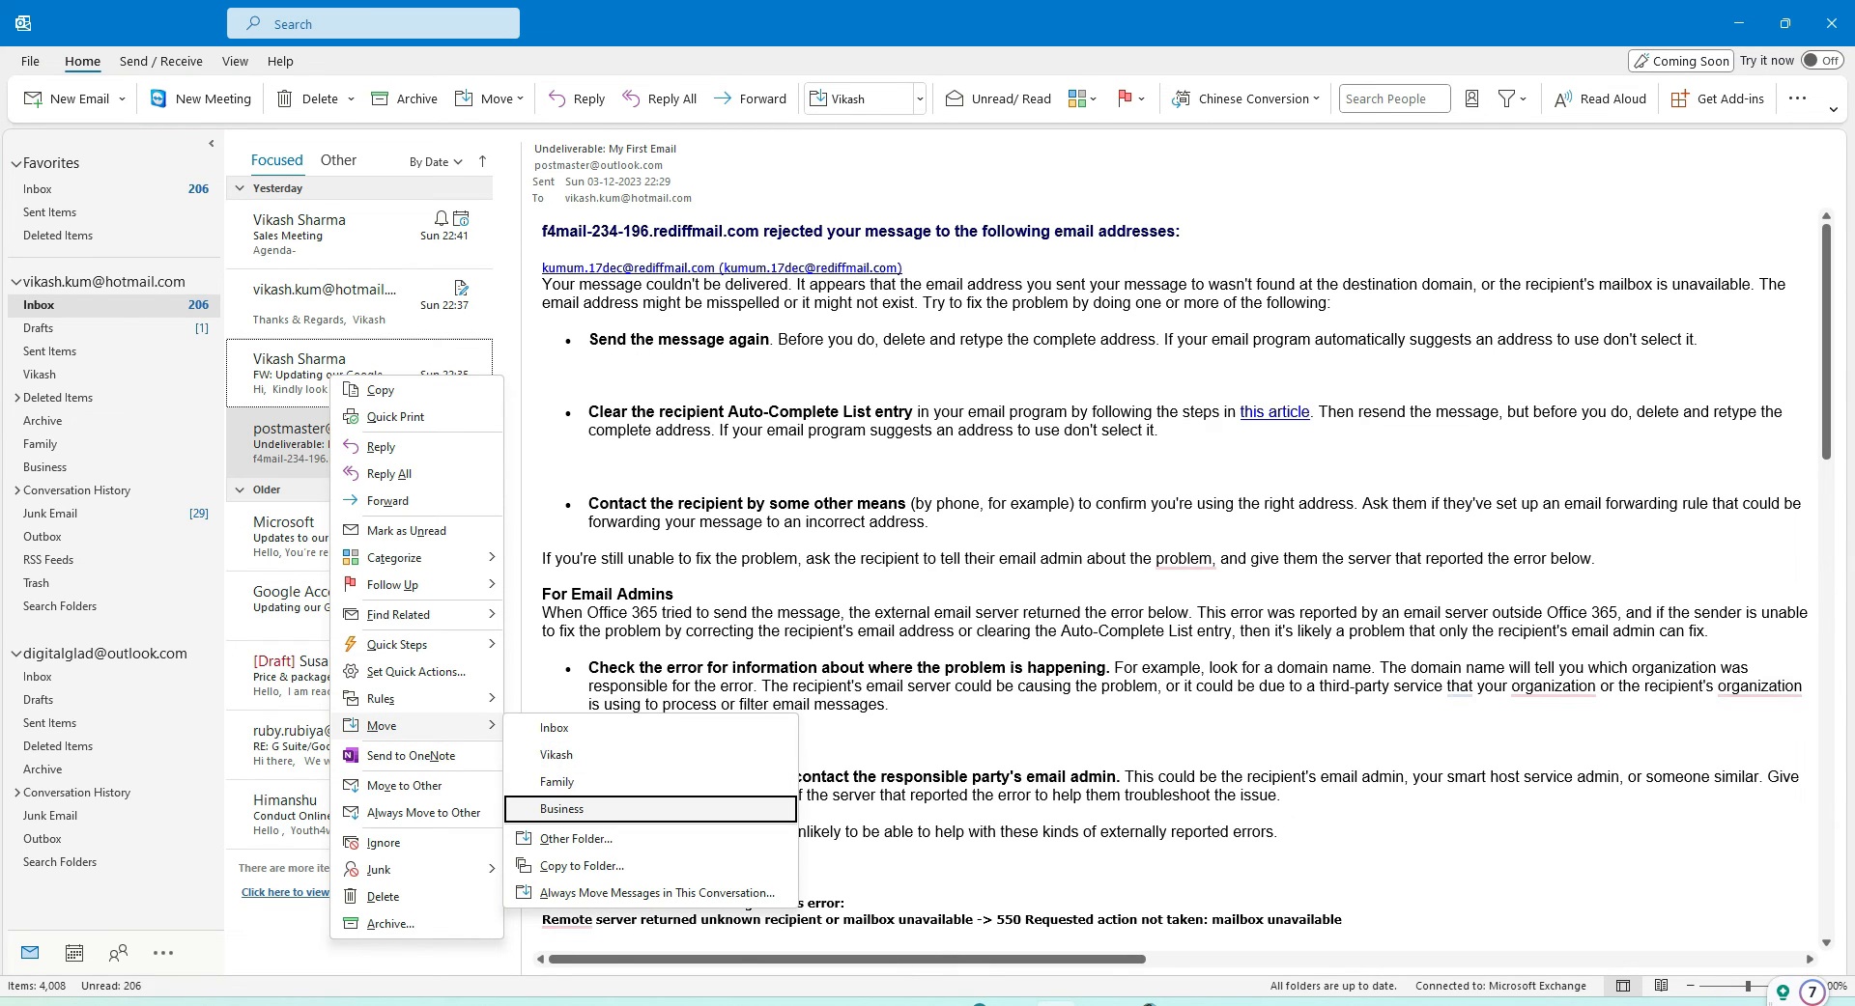
key("Escape")
key("Escape")
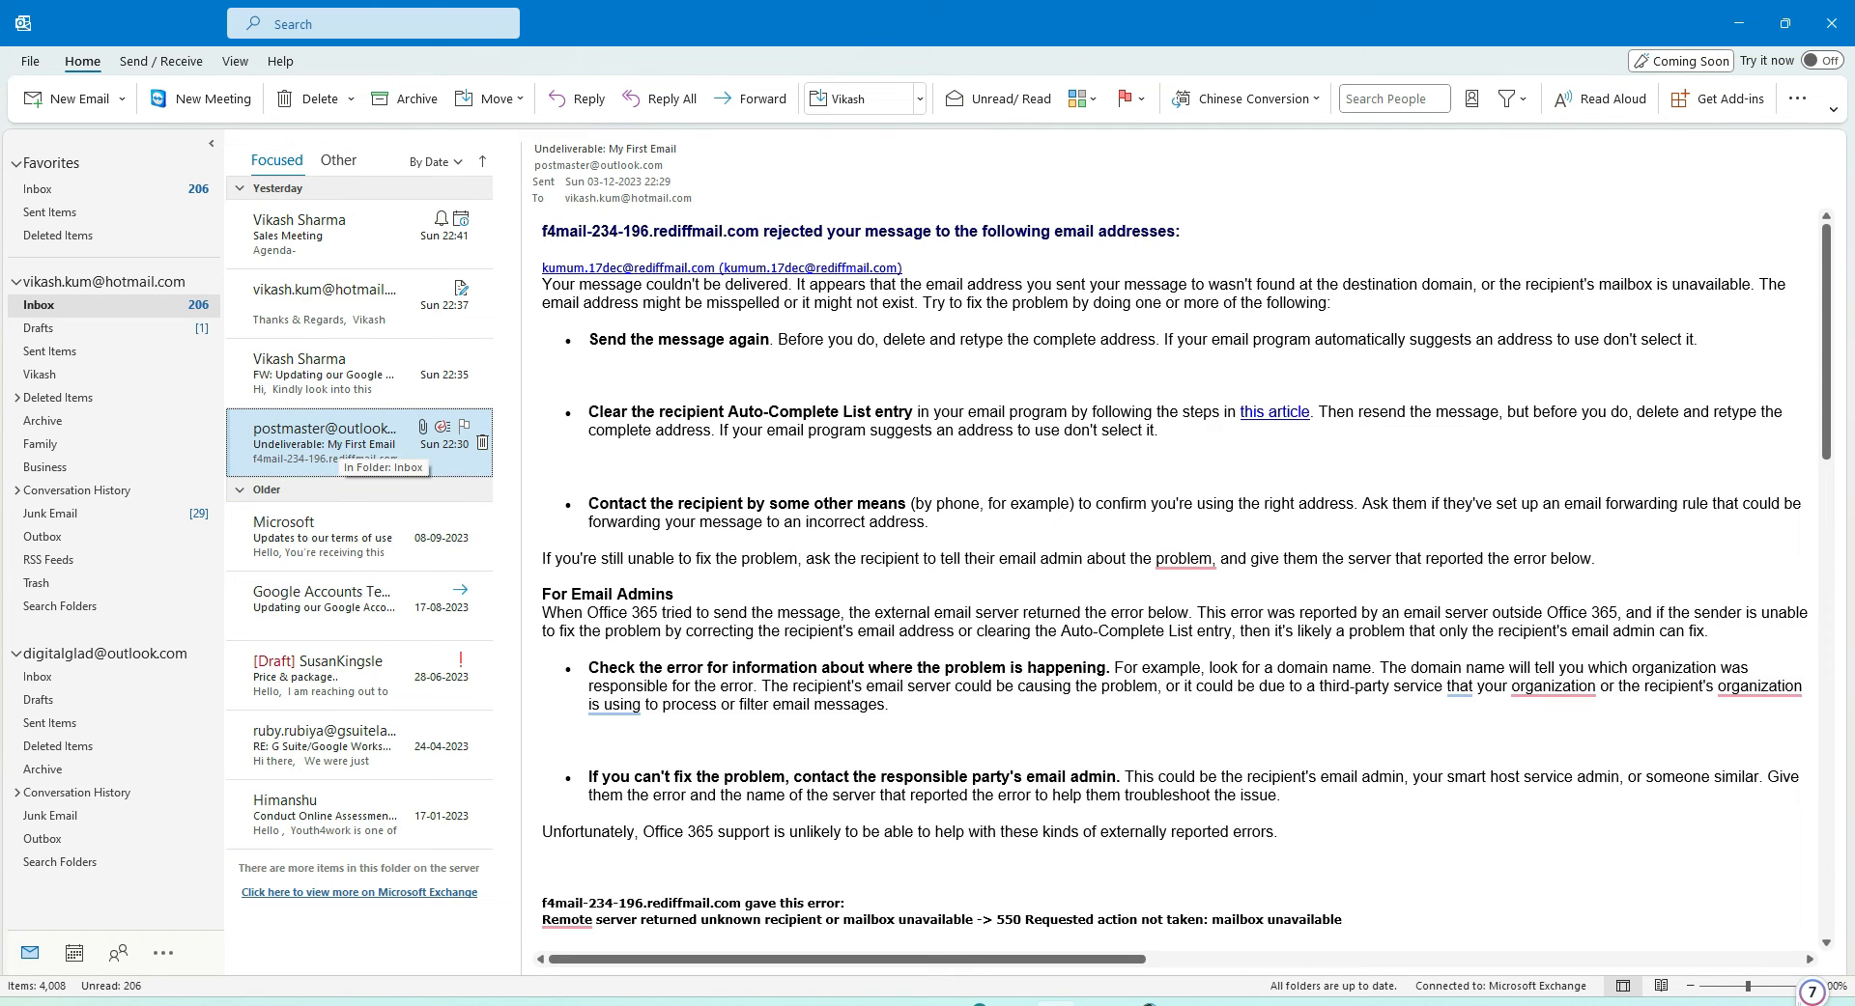
Step: Select all the messages listed in the Focused inbox together
left_click_drag(338, 454, 190, 309)
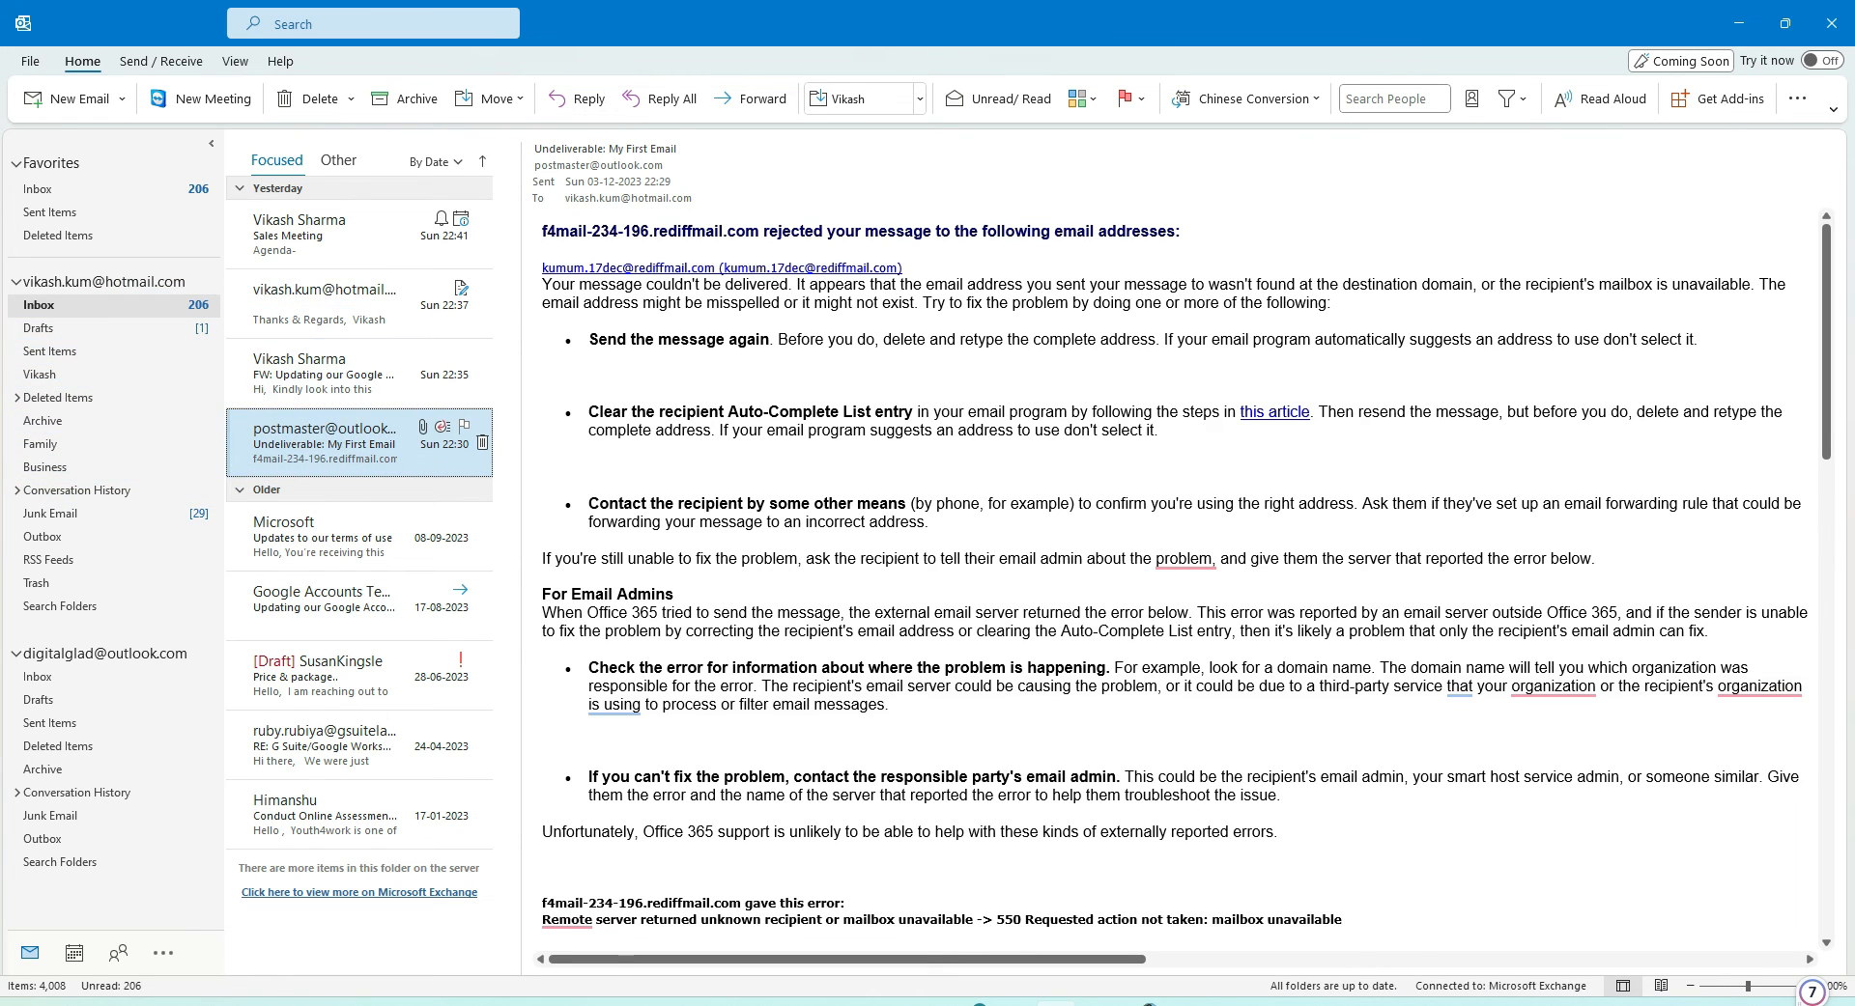
left_click(338, 607, "ctrl")
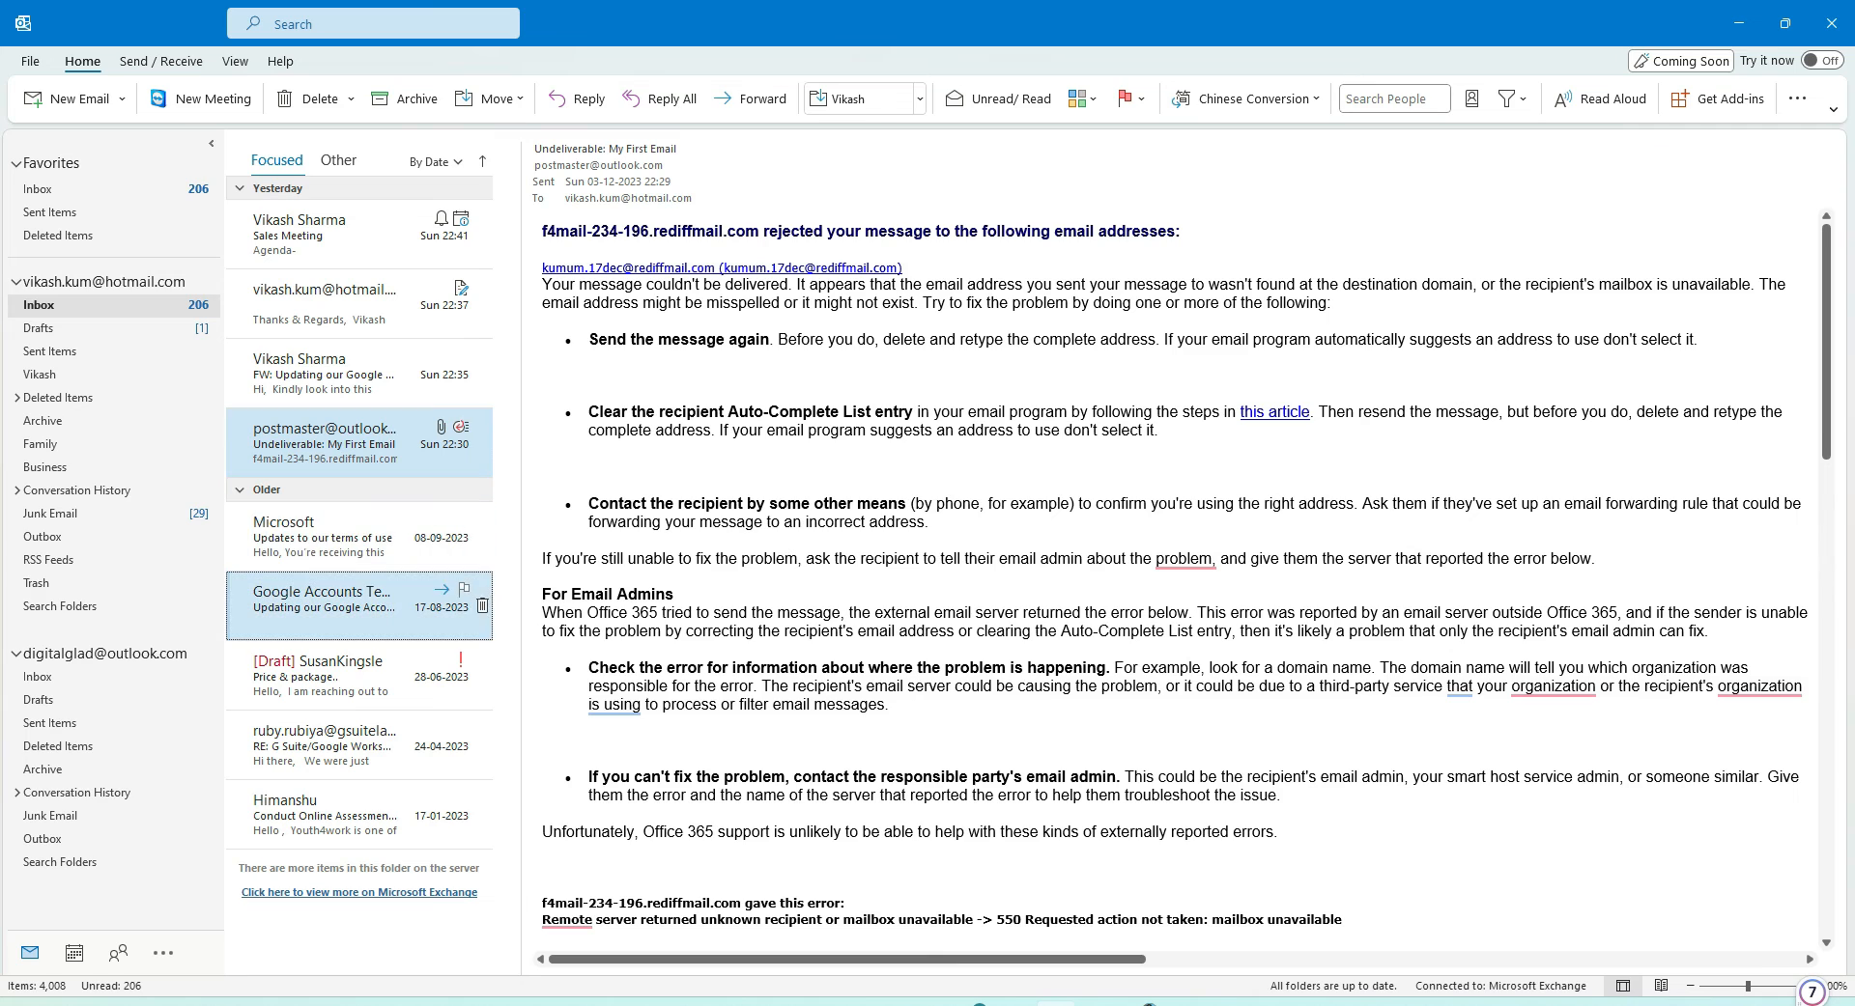
left_click(338, 537, "ctrl")
left_click(338, 374, "ctrl")
left_click(338, 305, "ctrl")
left_click(338, 236, "ctrl")
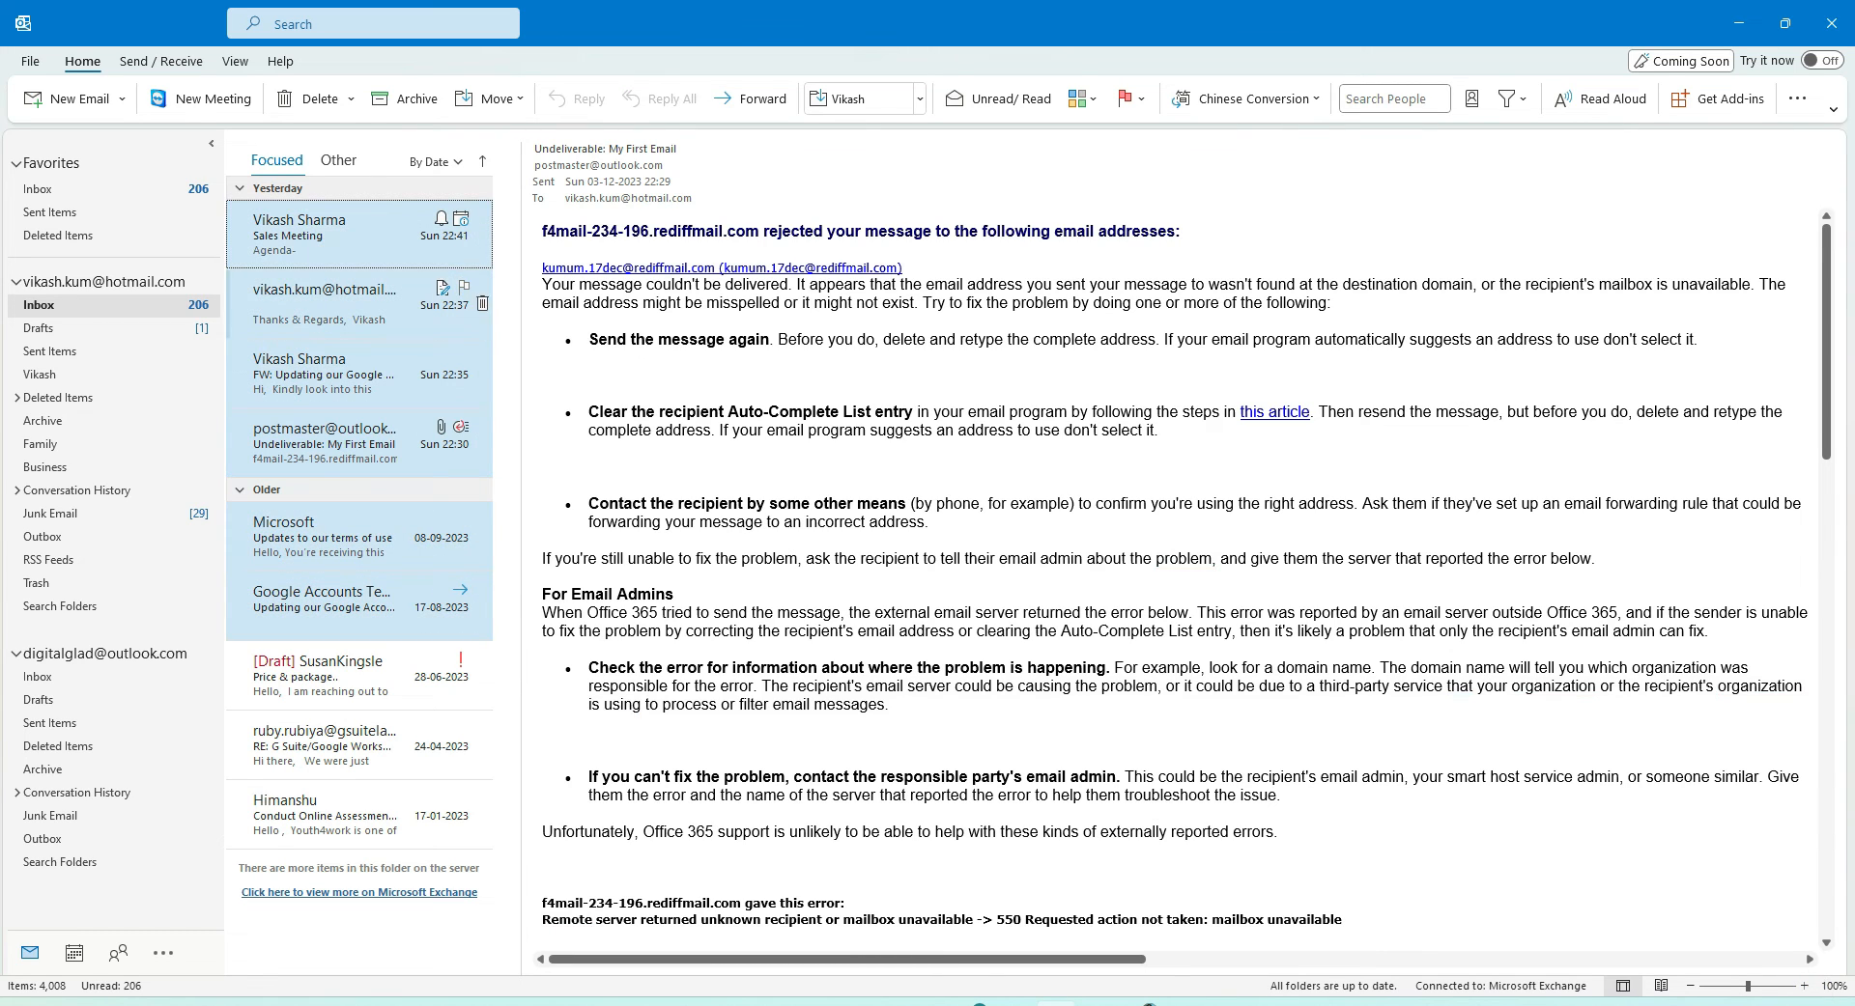
left_click(338, 677, "ctrl")
left_click(338, 815, "ctrl")
left_click(338, 746, "ctrl")
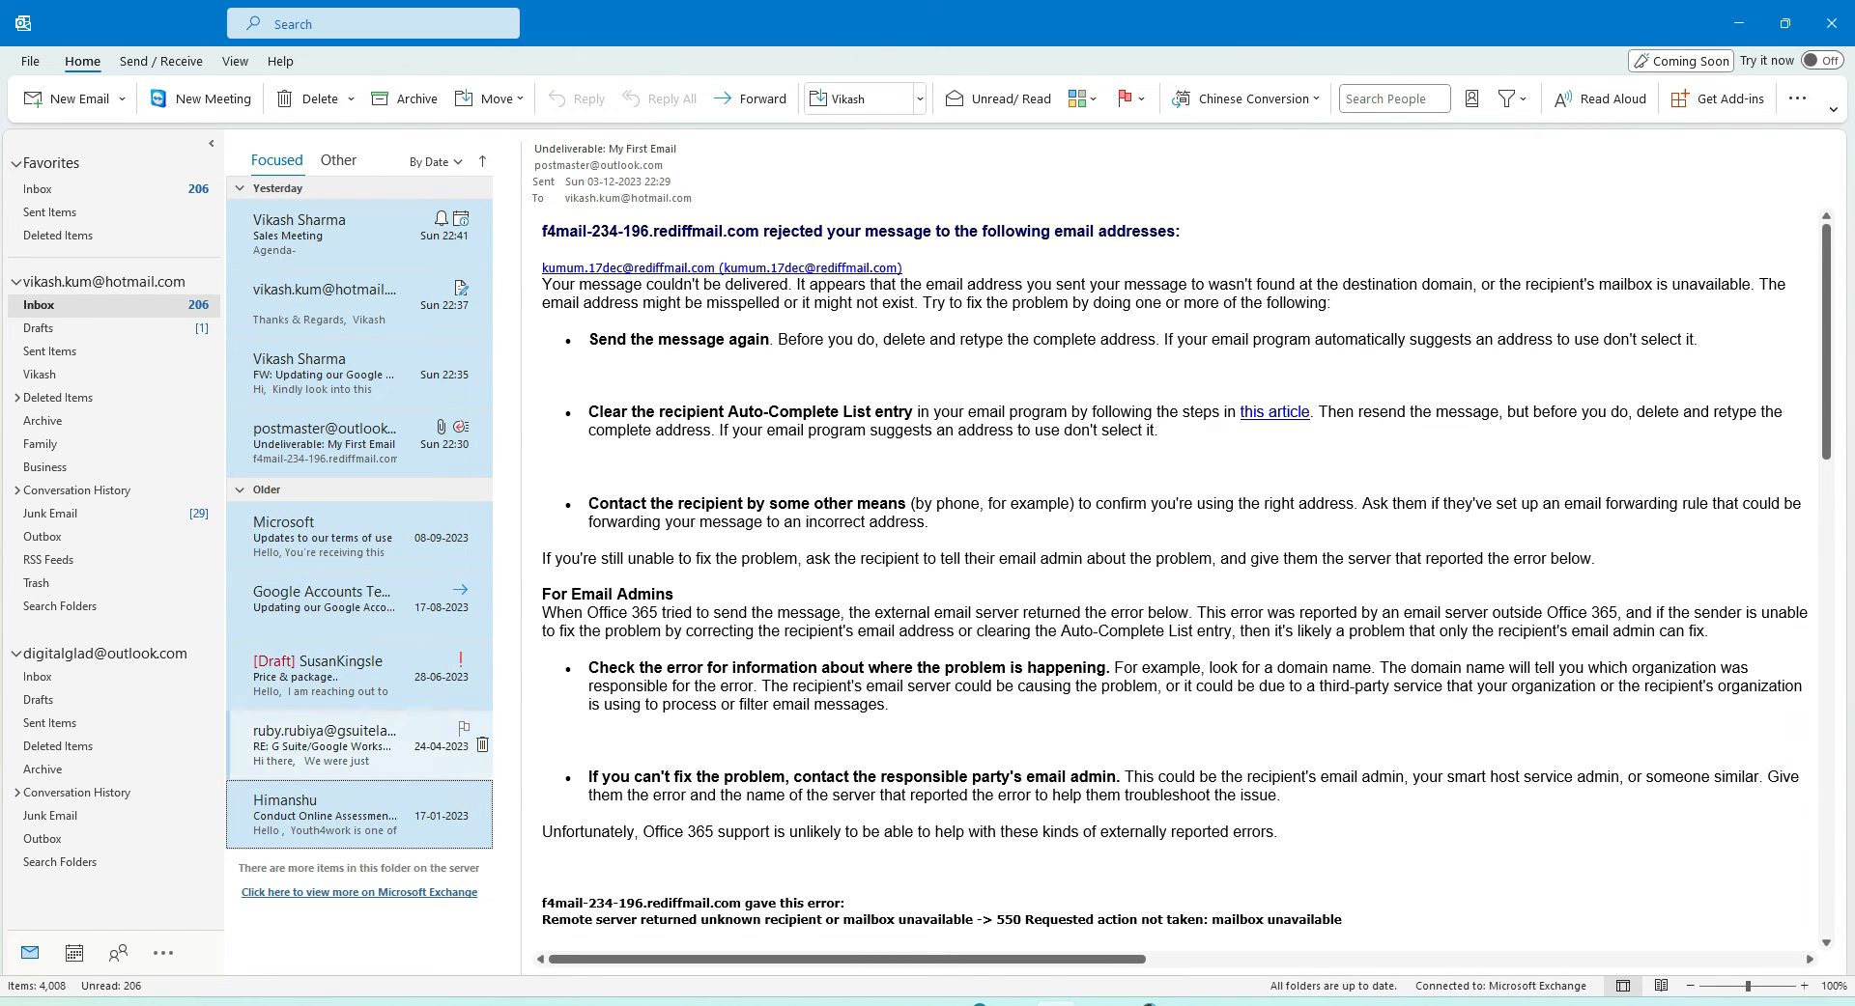
Step: View the "Price & package.." draft reply, the "Sales Meeting" message and the draft without a subject below it
left_click(338, 676)
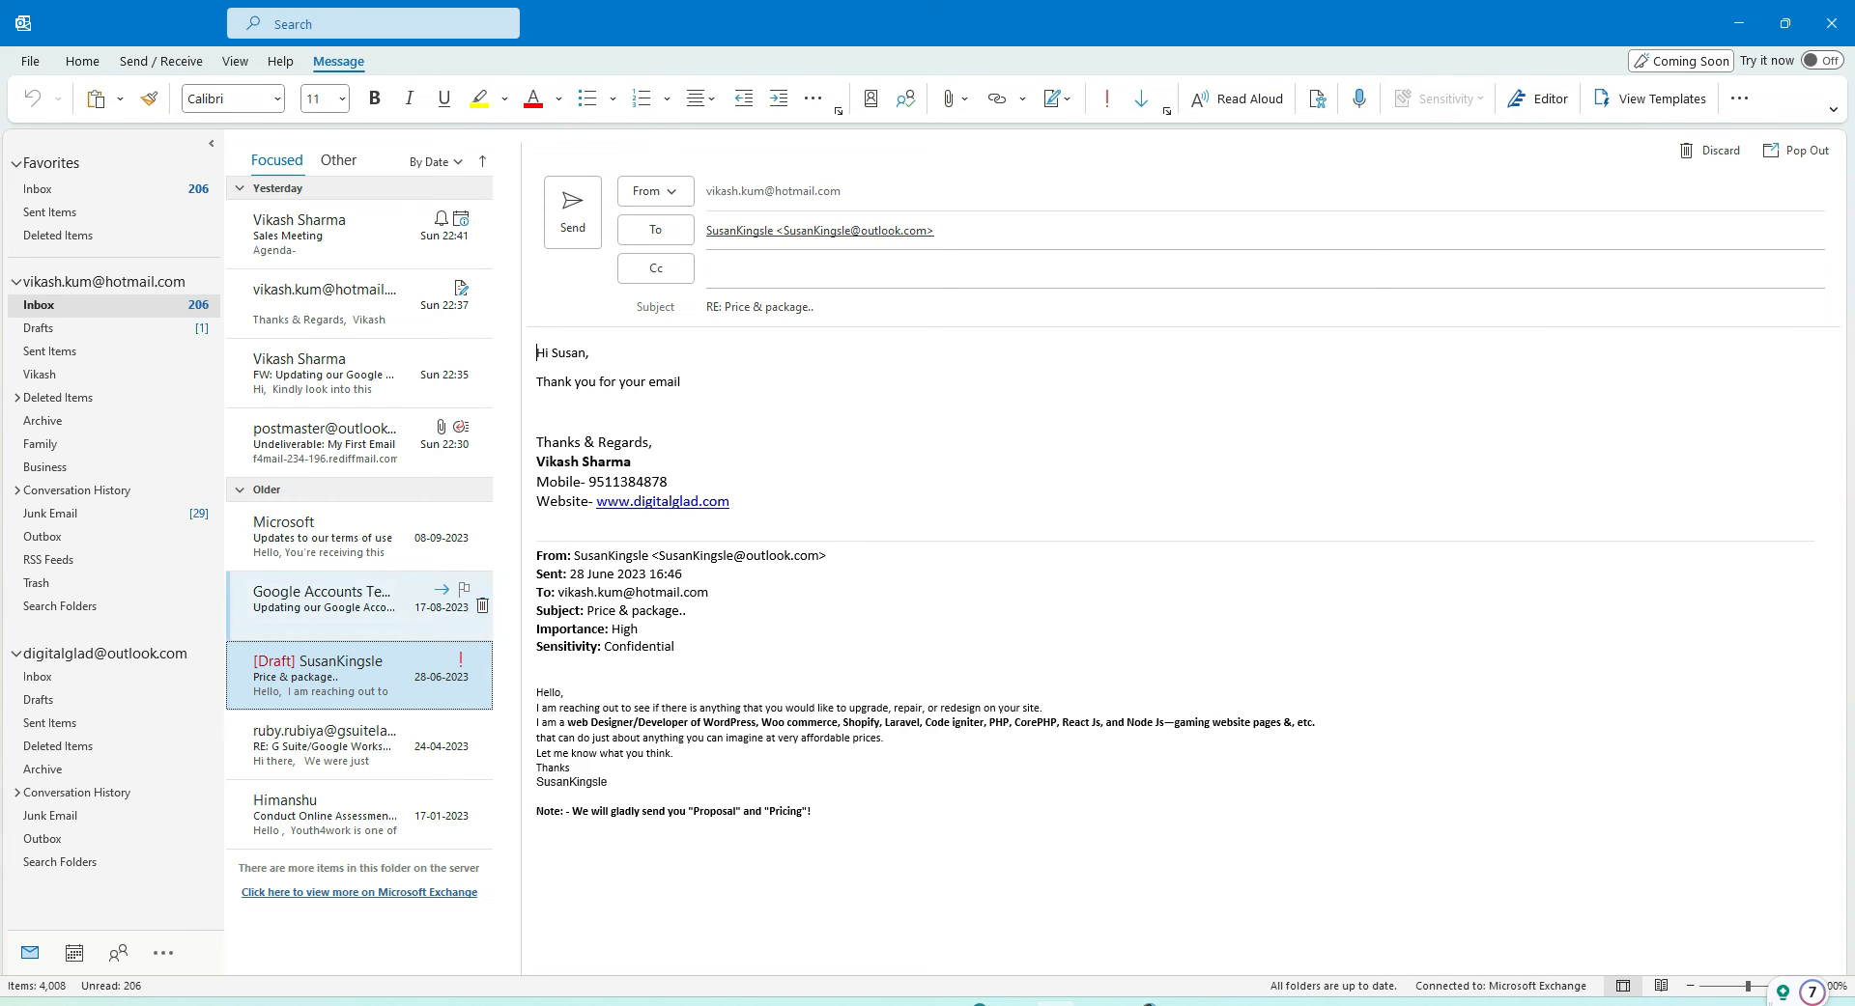
left_click(338, 236)
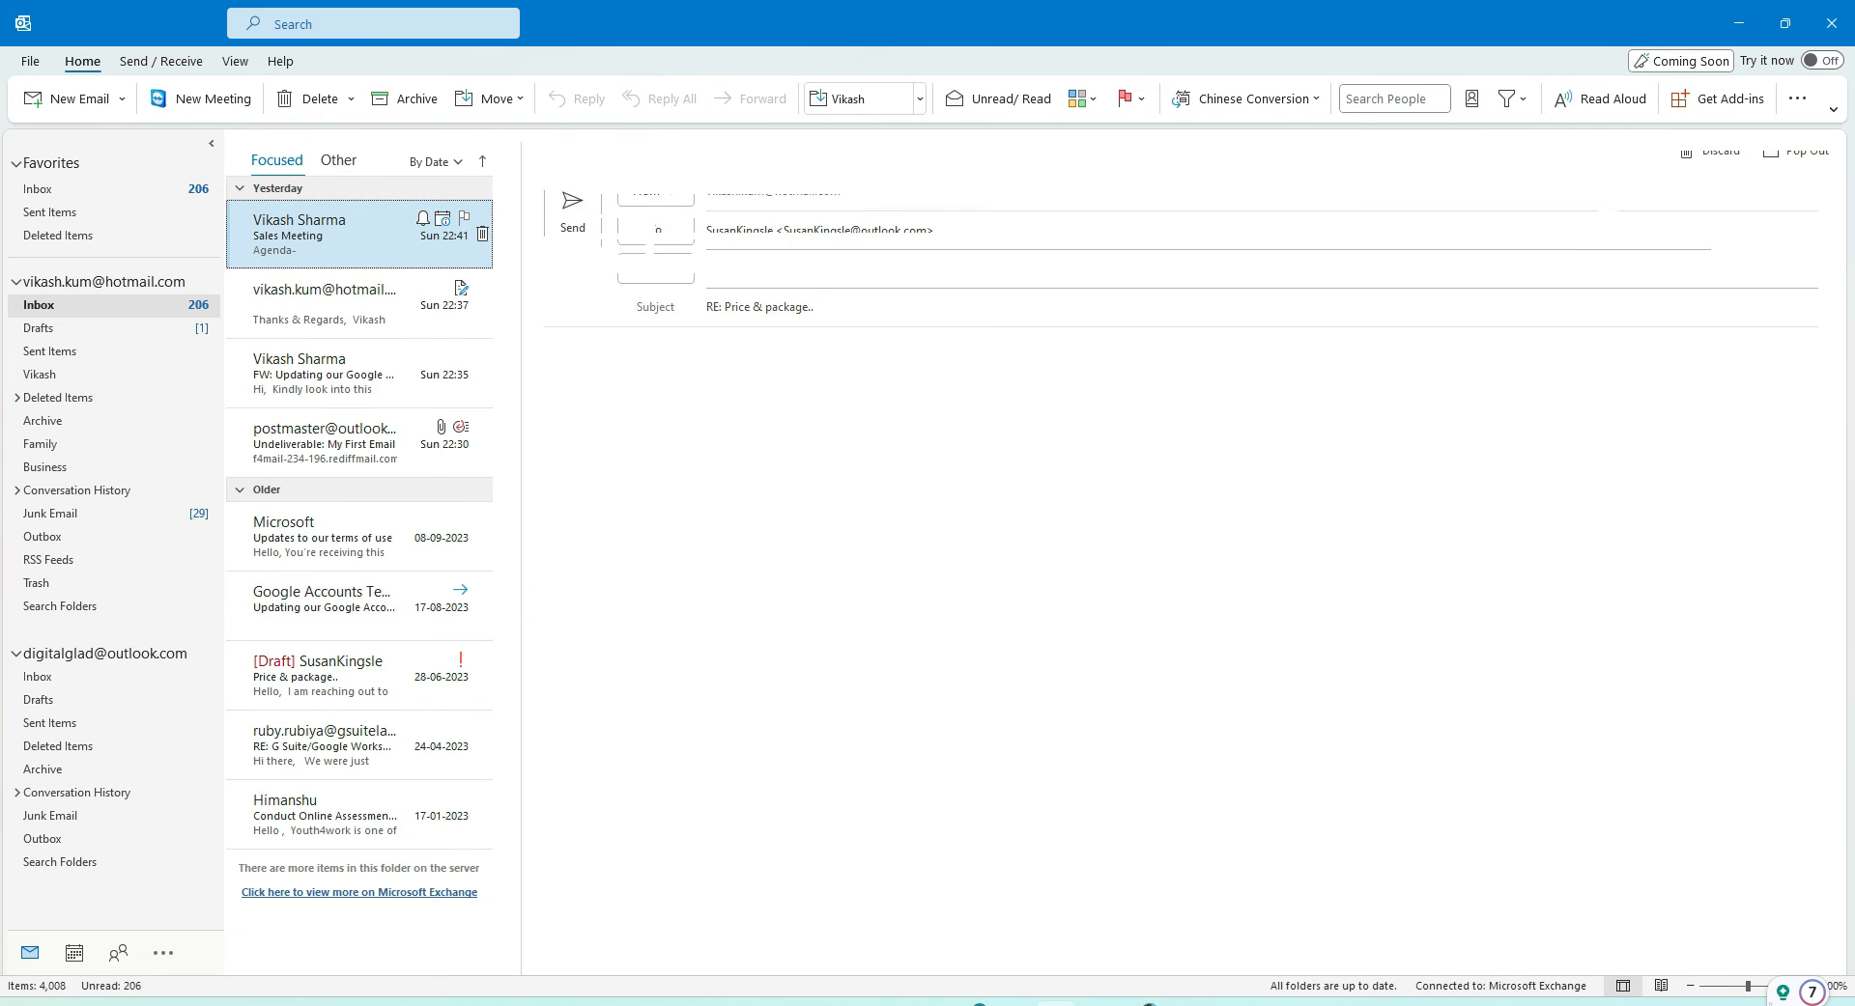
left_click(338, 306)
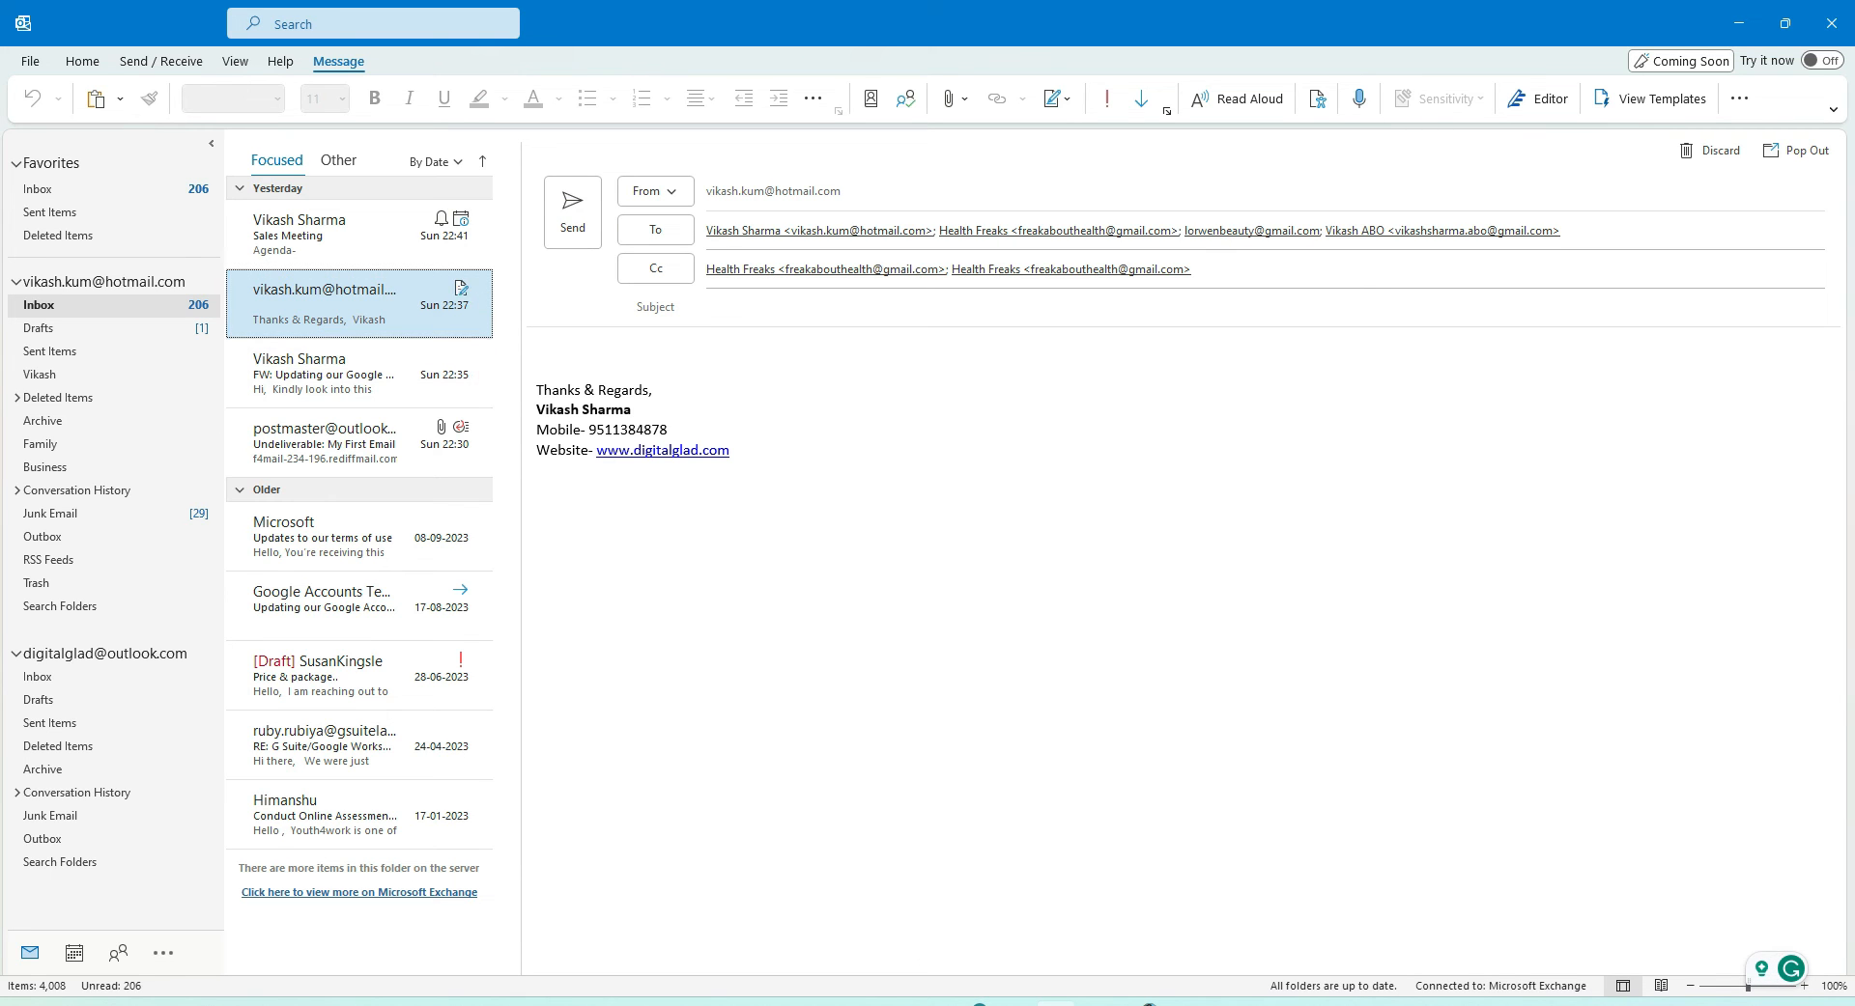
Step: Open the "FW: Updating our Google" email in the Inbox, start a reply to its sender only, and discard the draft
left_click(338, 375)
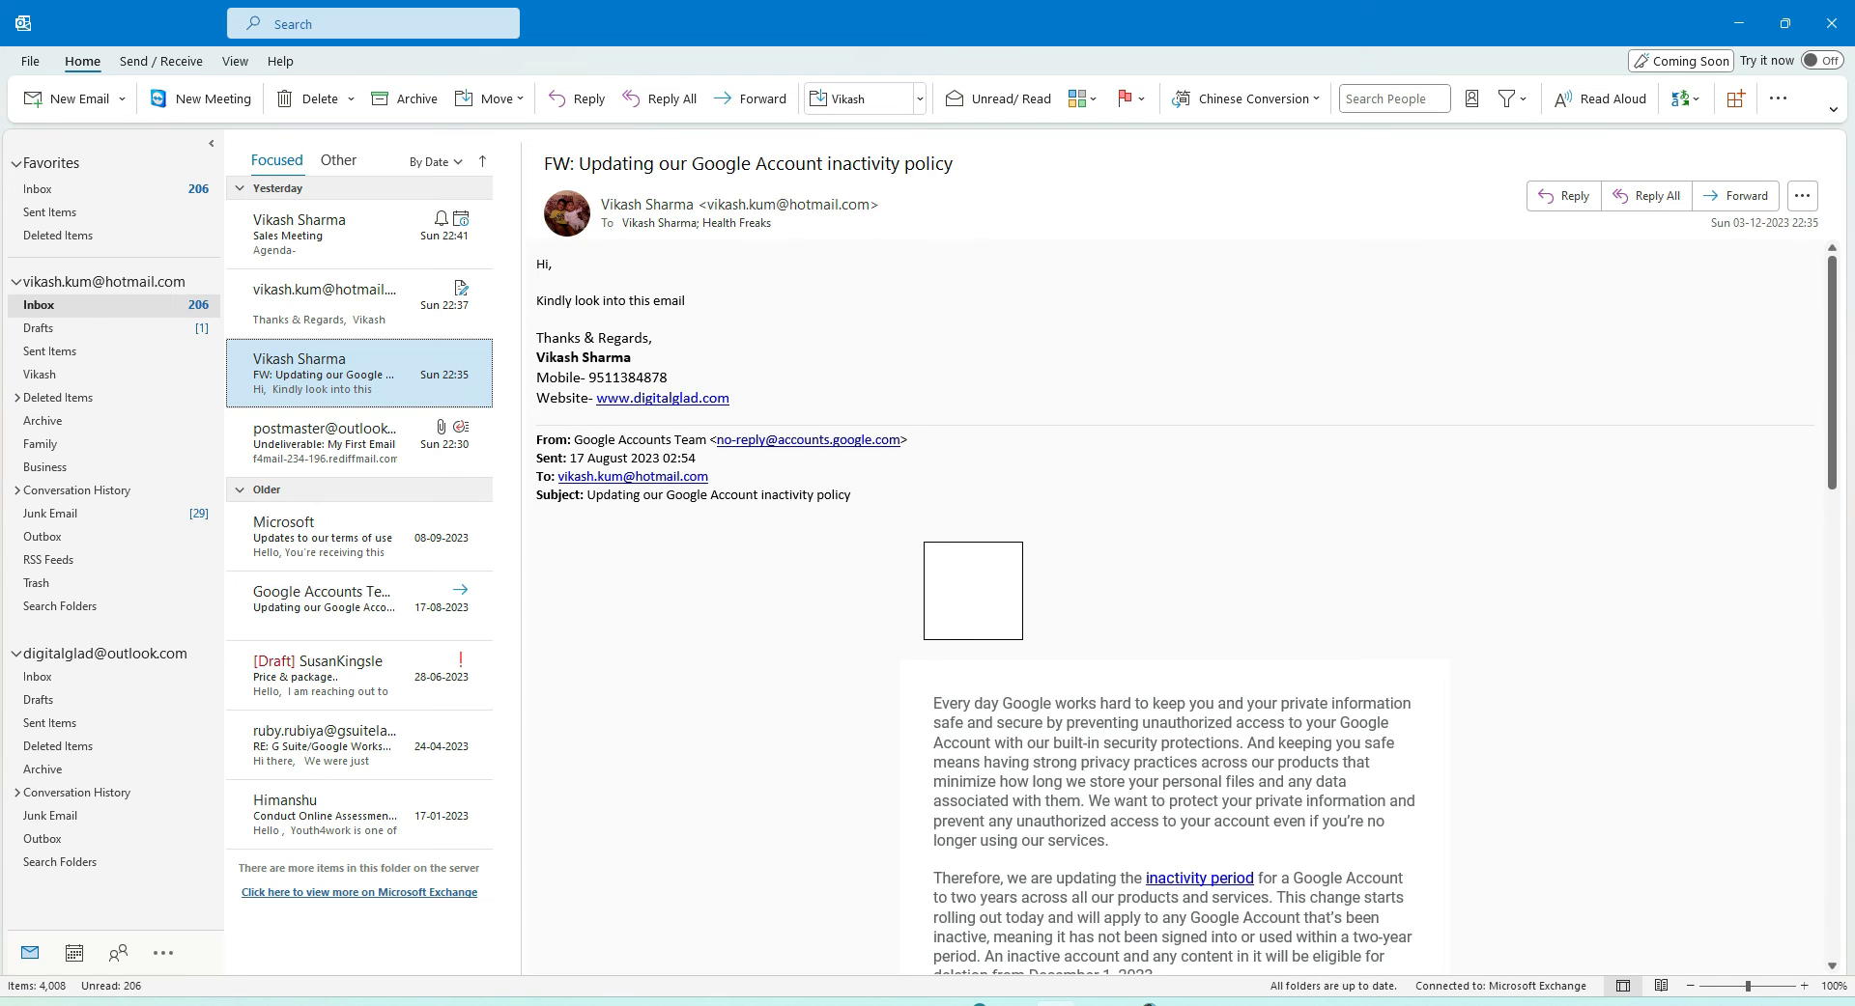
left_click(1565, 196)
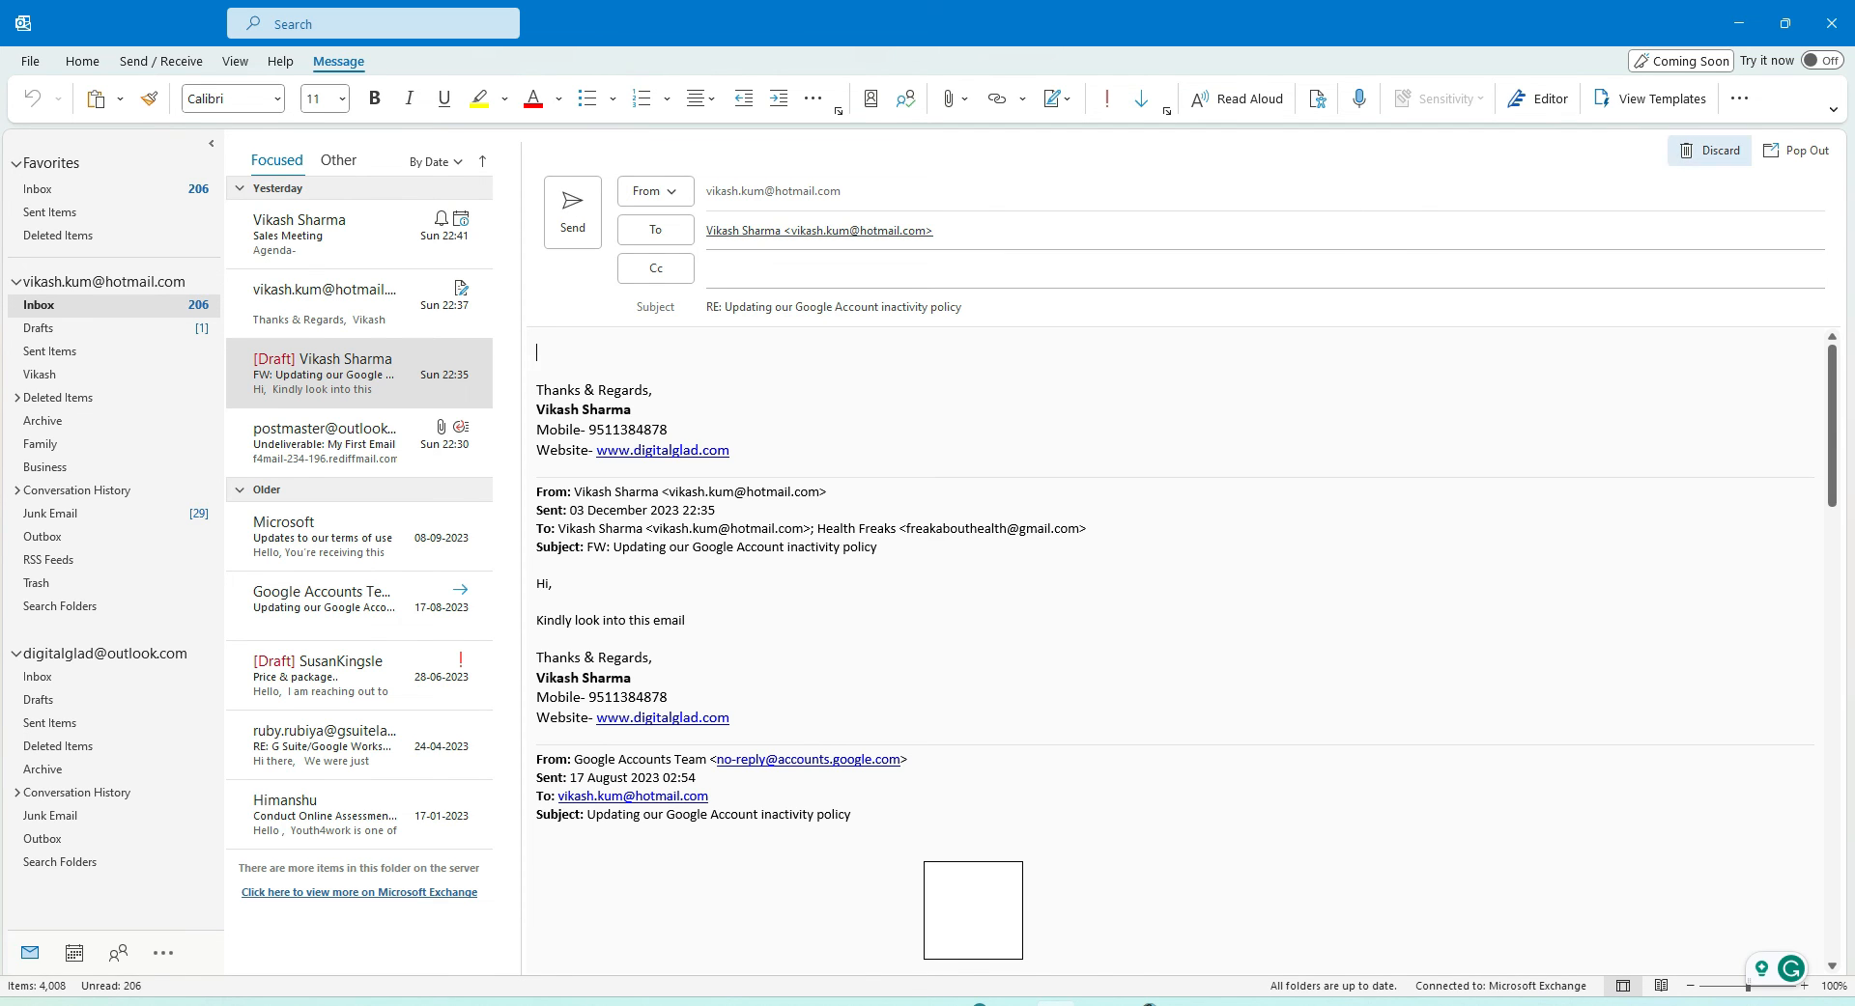
left_click(1708, 150)
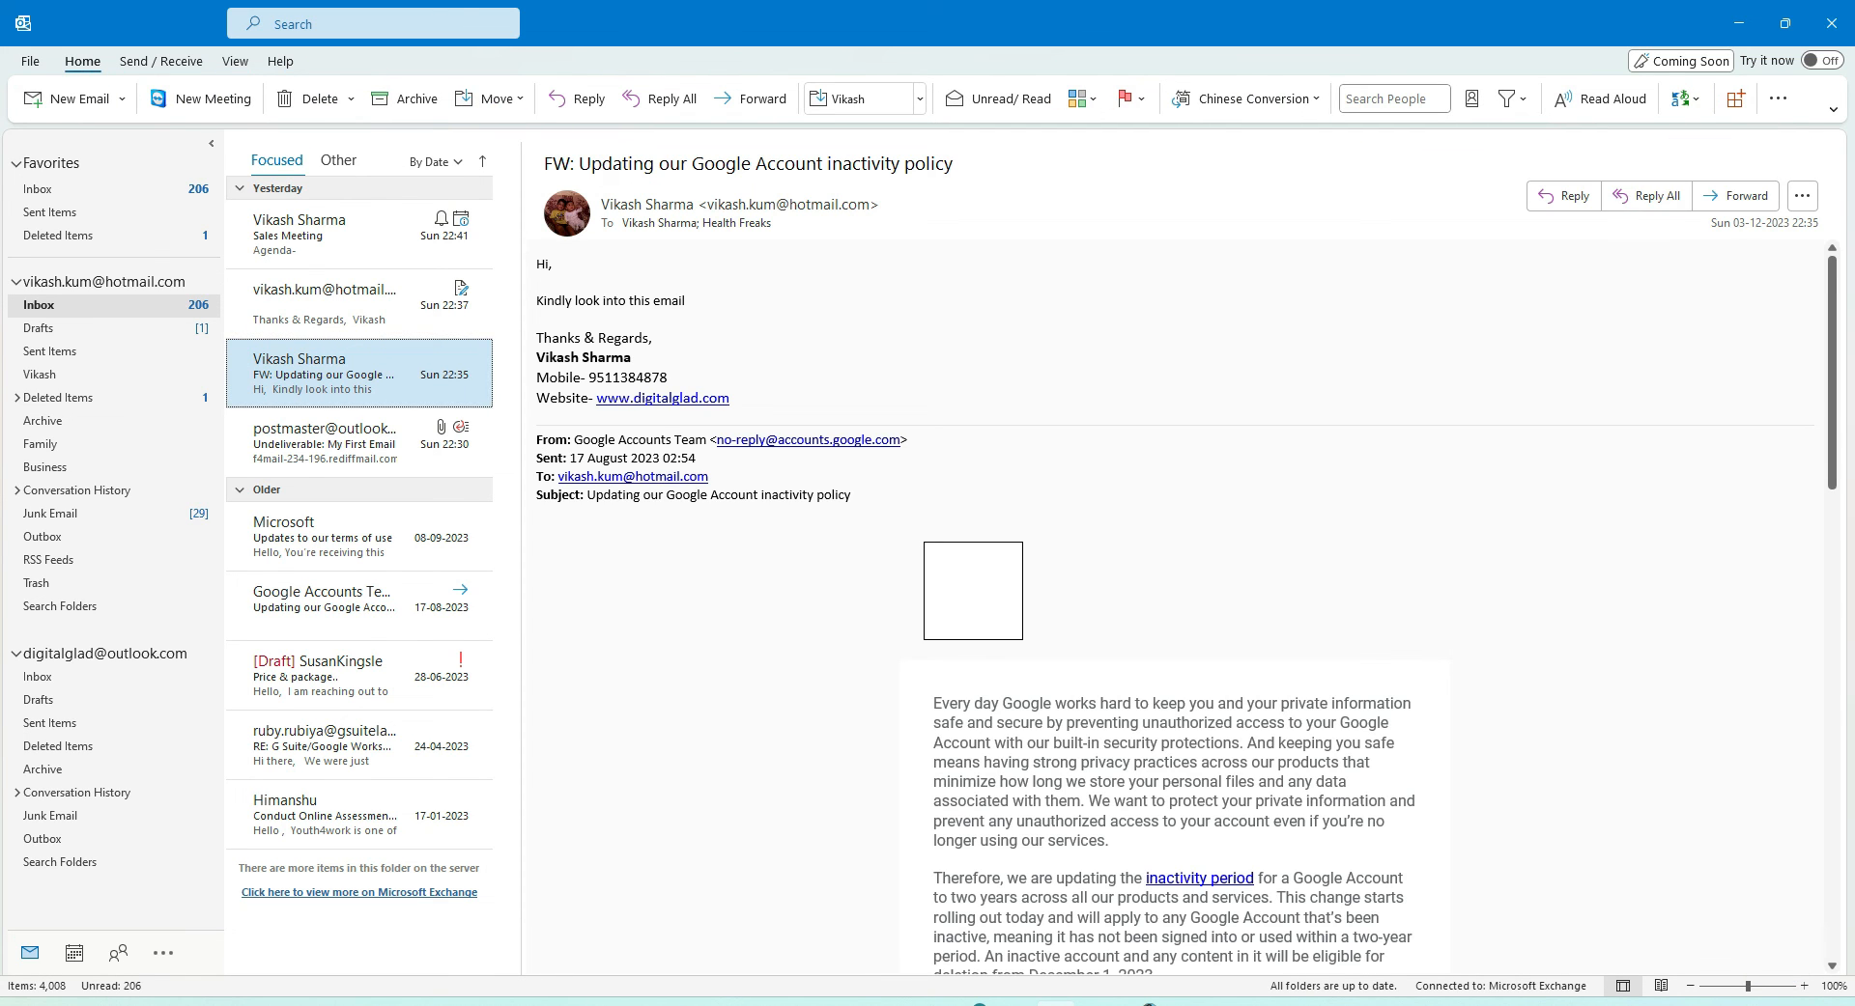
Step: Start a reply to everyone on the "FW: Updating our Google Account inactivity policy" email, and discard the draft
mouse_move(736, 223)
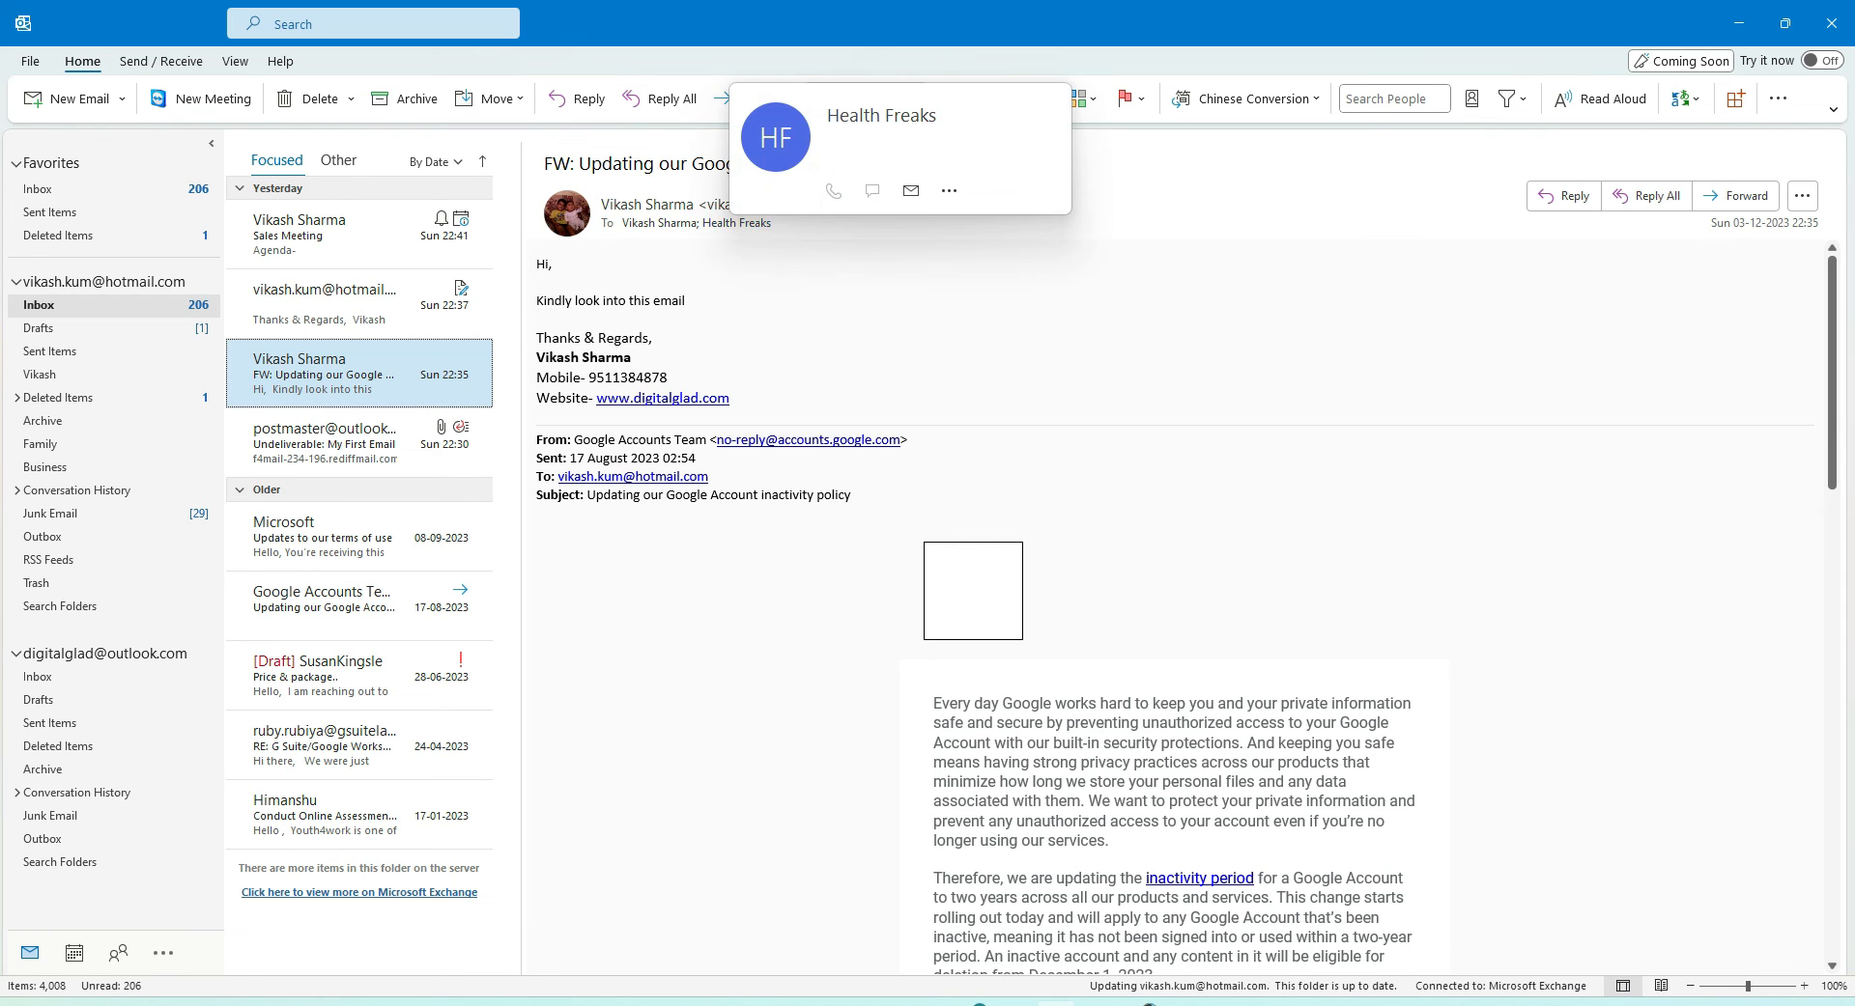
left_click(1646, 195)
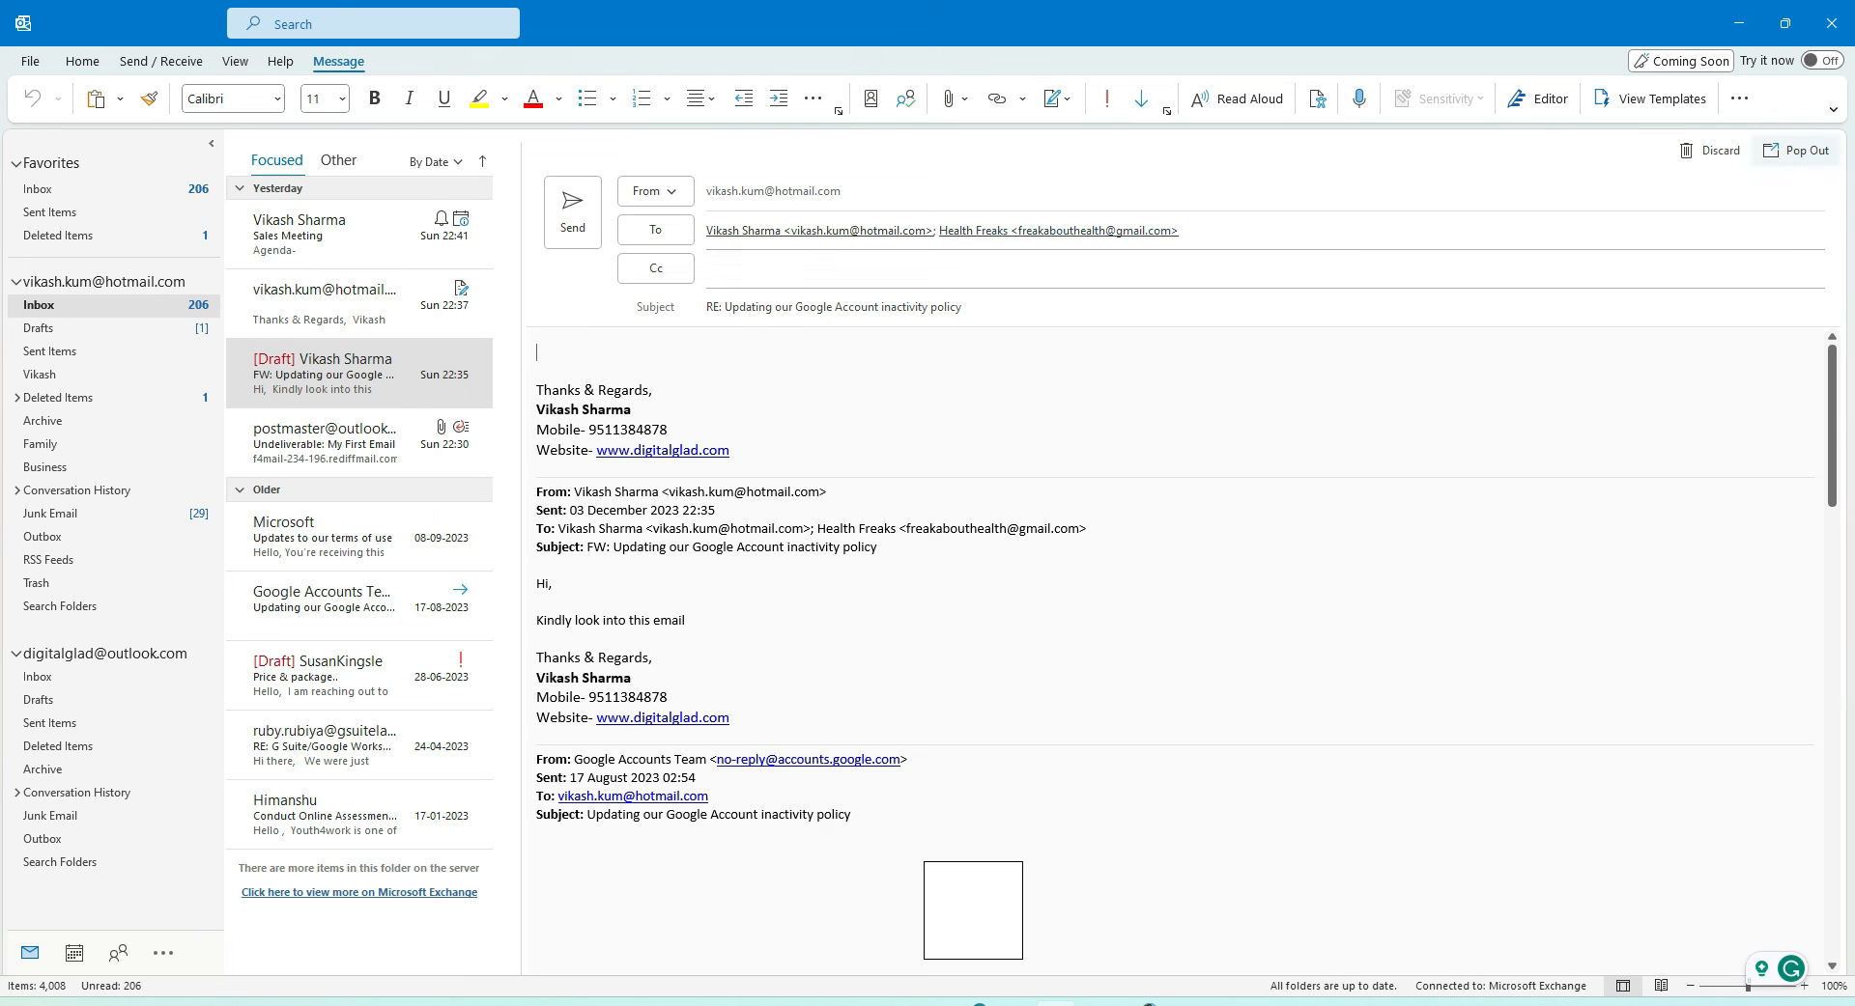
left_click(1709, 149)
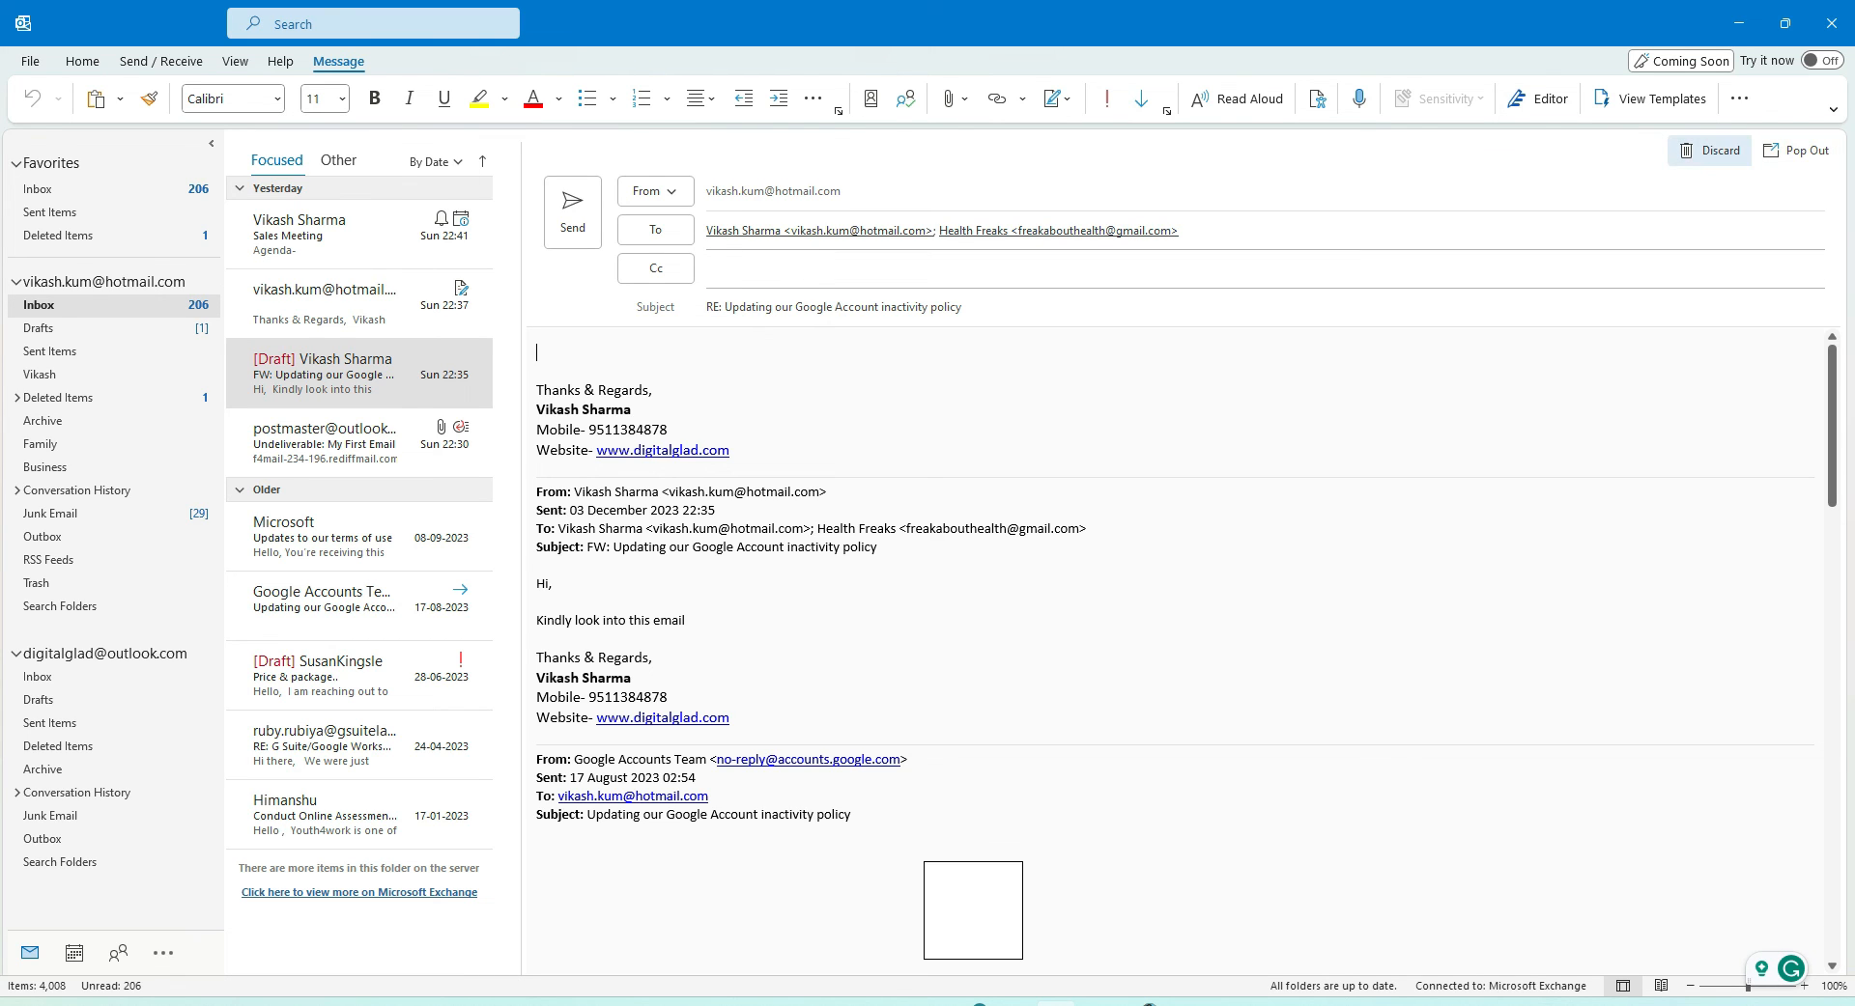
Step: View the contact card of the second recipient of the "FW: Updating our Google Account inactivity policy" email, and close it
mouse_move(737, 223)
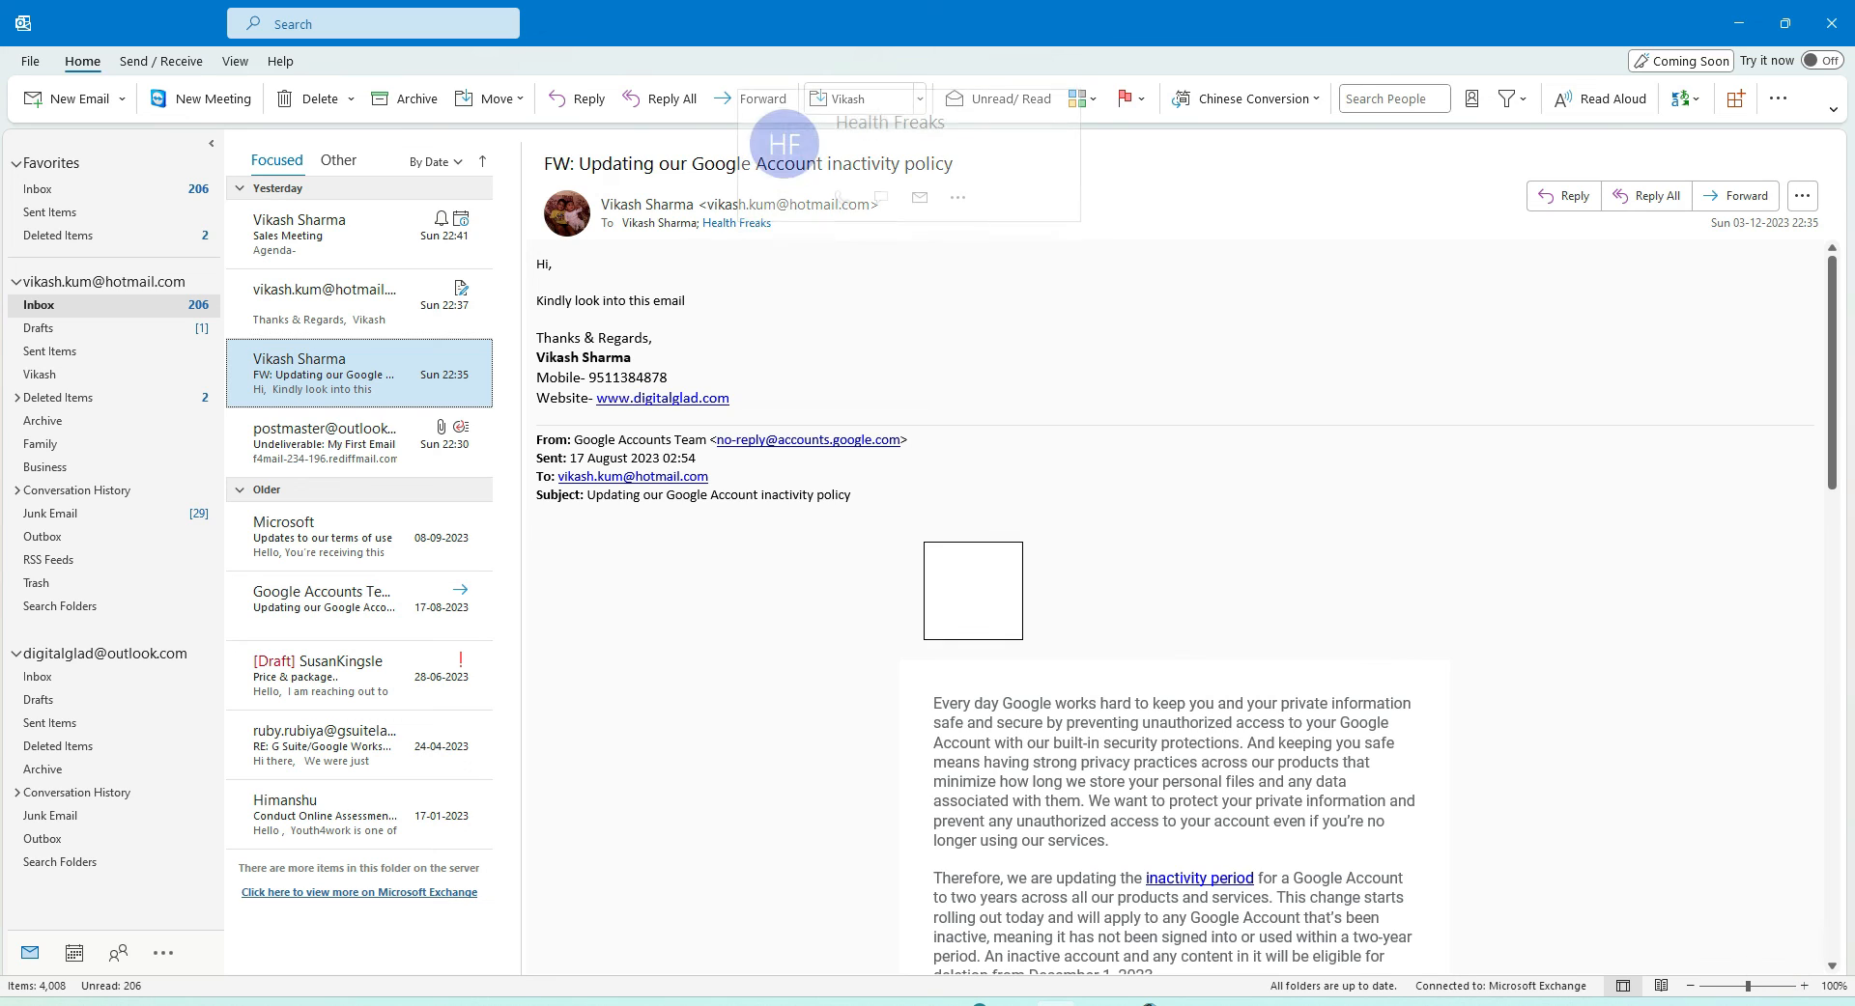
left_click(737, 223)
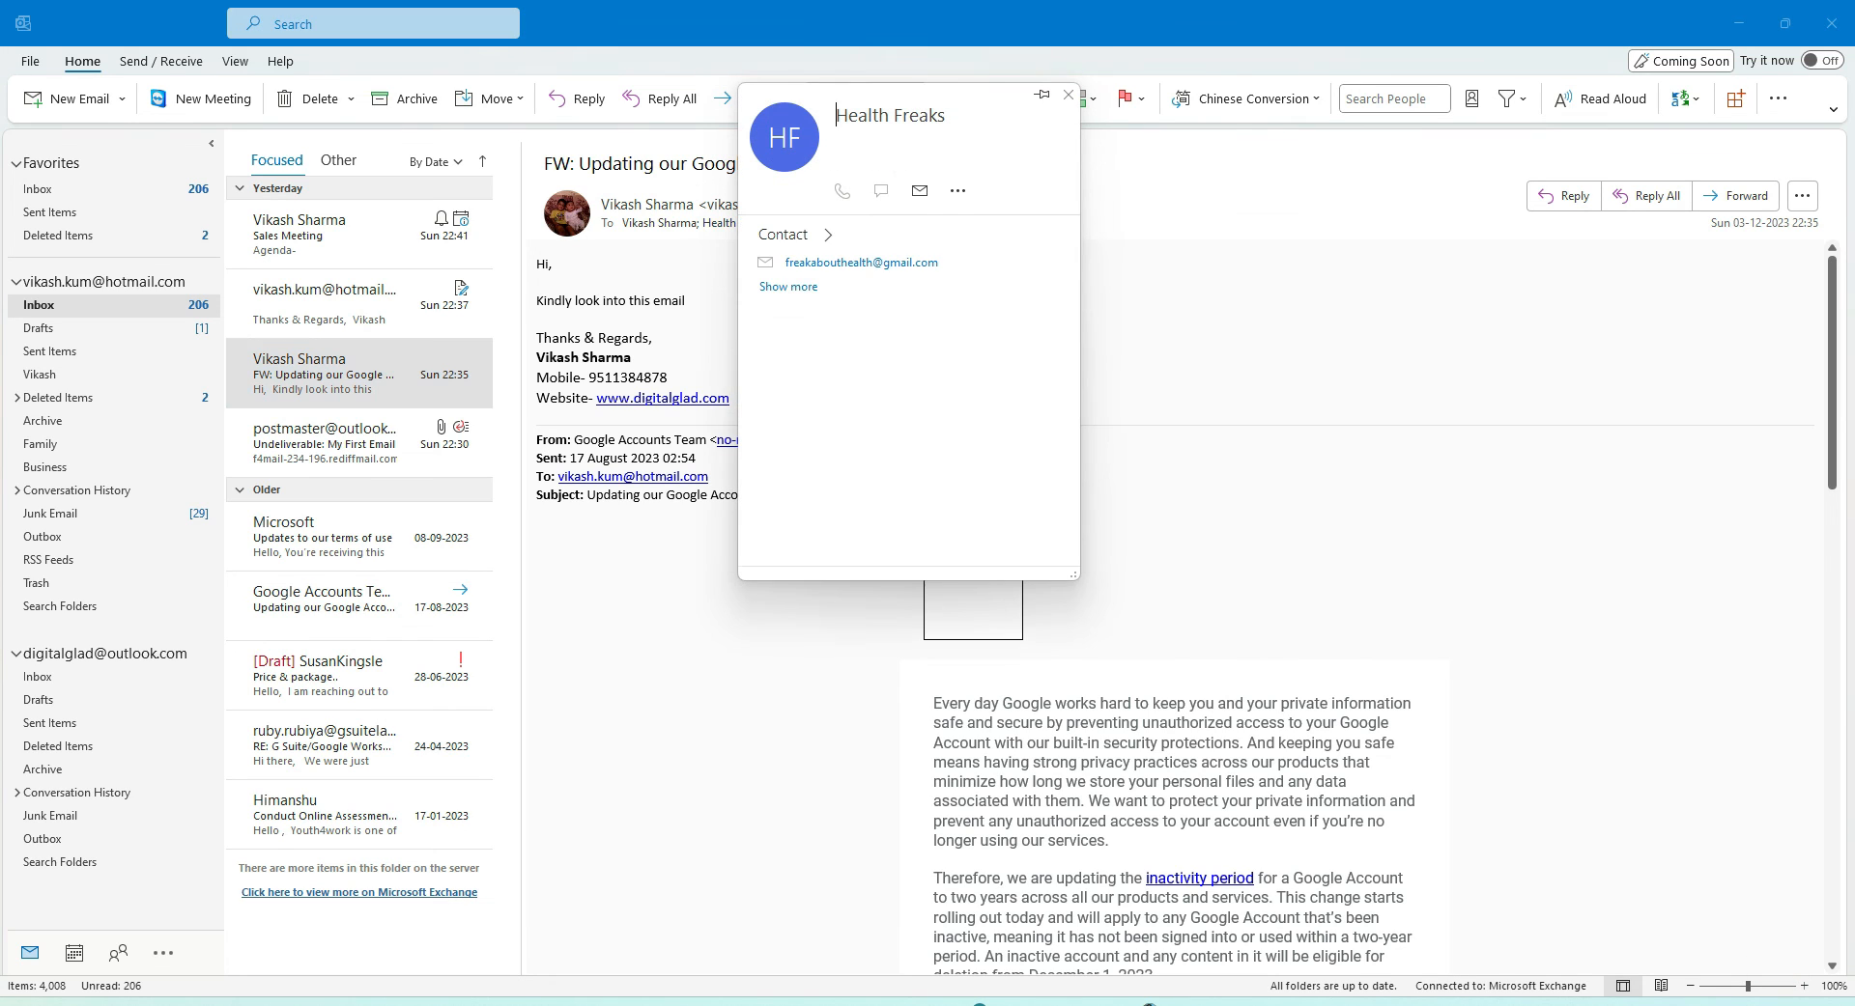
key("Escape")
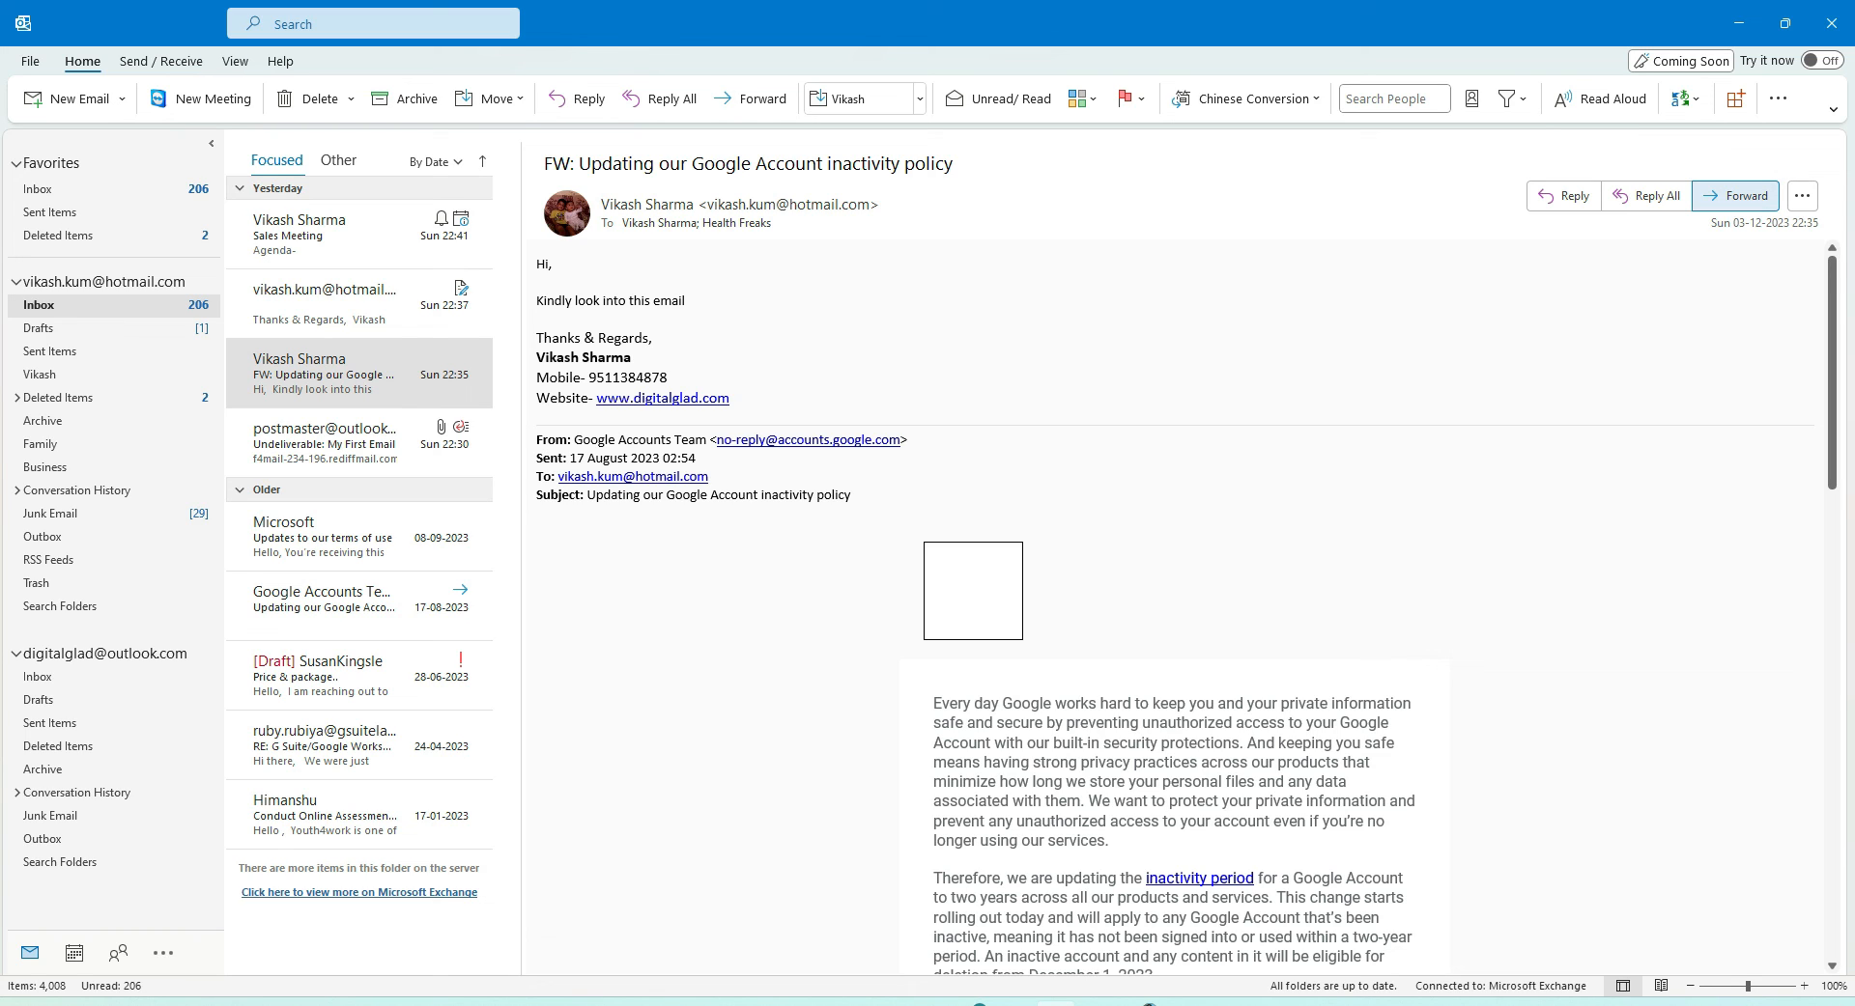
Step: Start forwarding the "FW: Updating our Google Account inactivity policy" email, add the fourth suggested contact as recipient, and discard the draft
left_click(1735, 195)
key("Down")
key("Down")
key("Down")
key("Down")
key("Down")
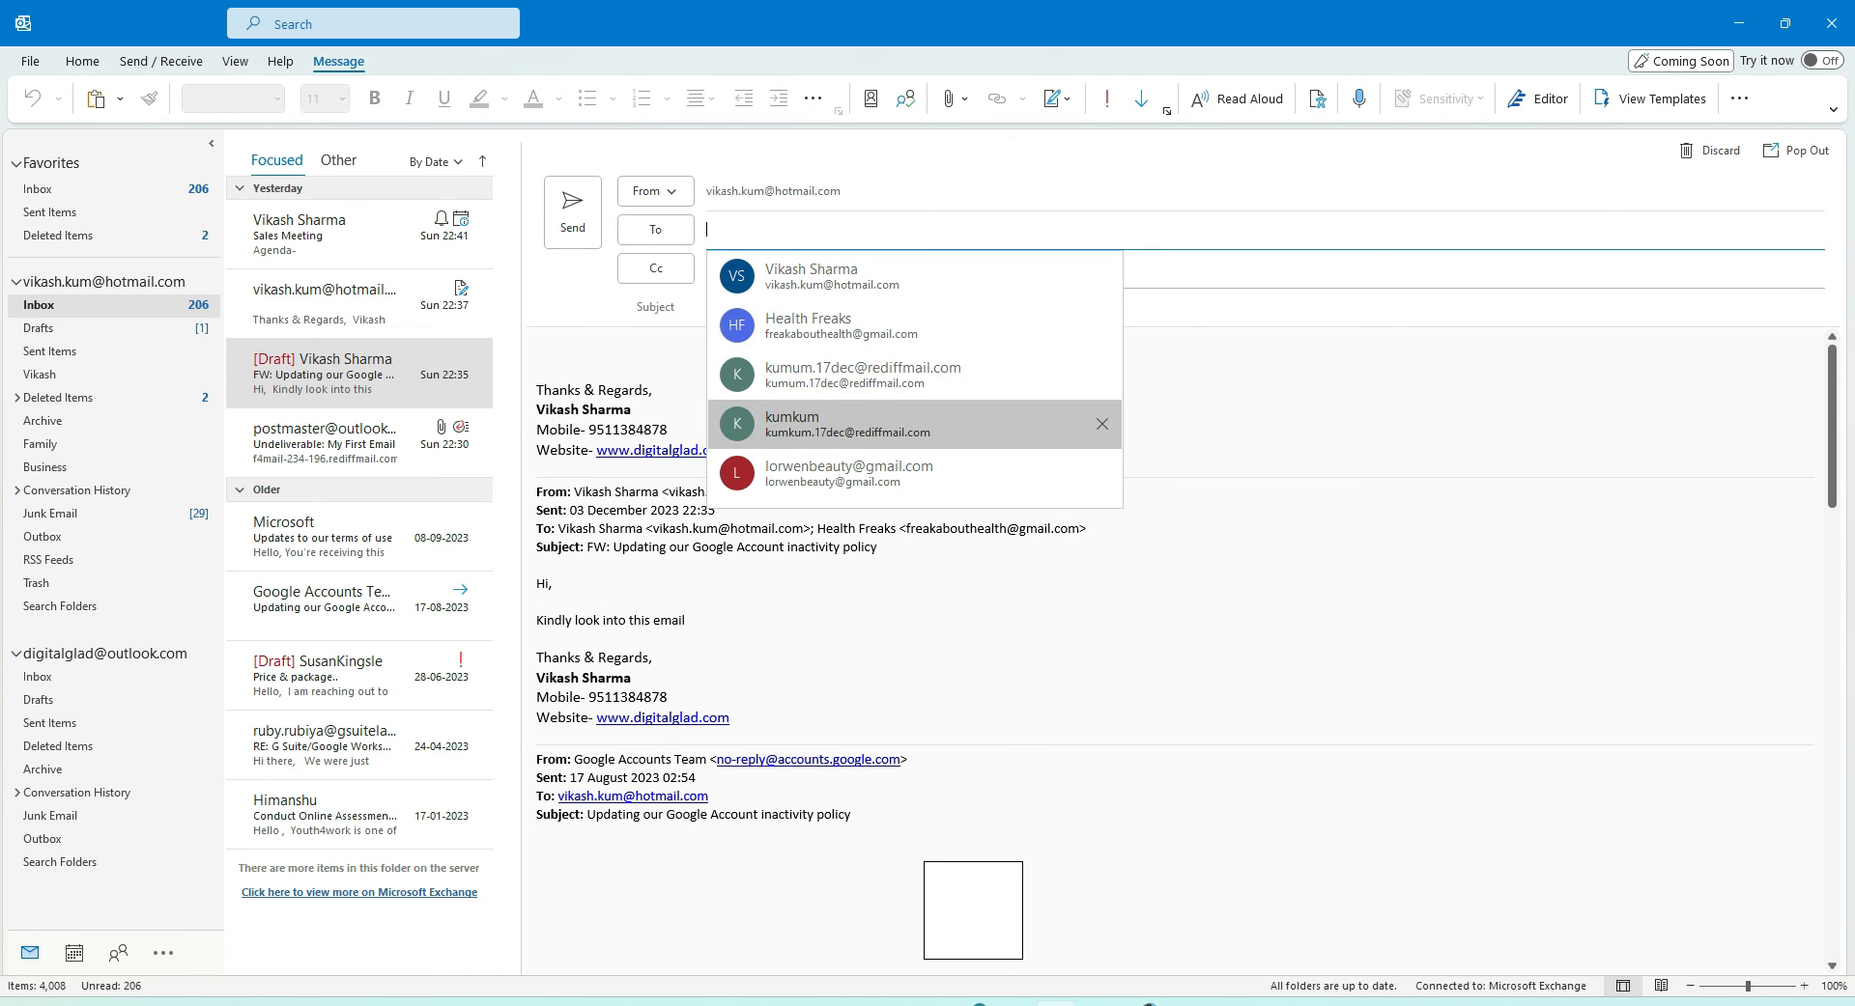
key("Return")
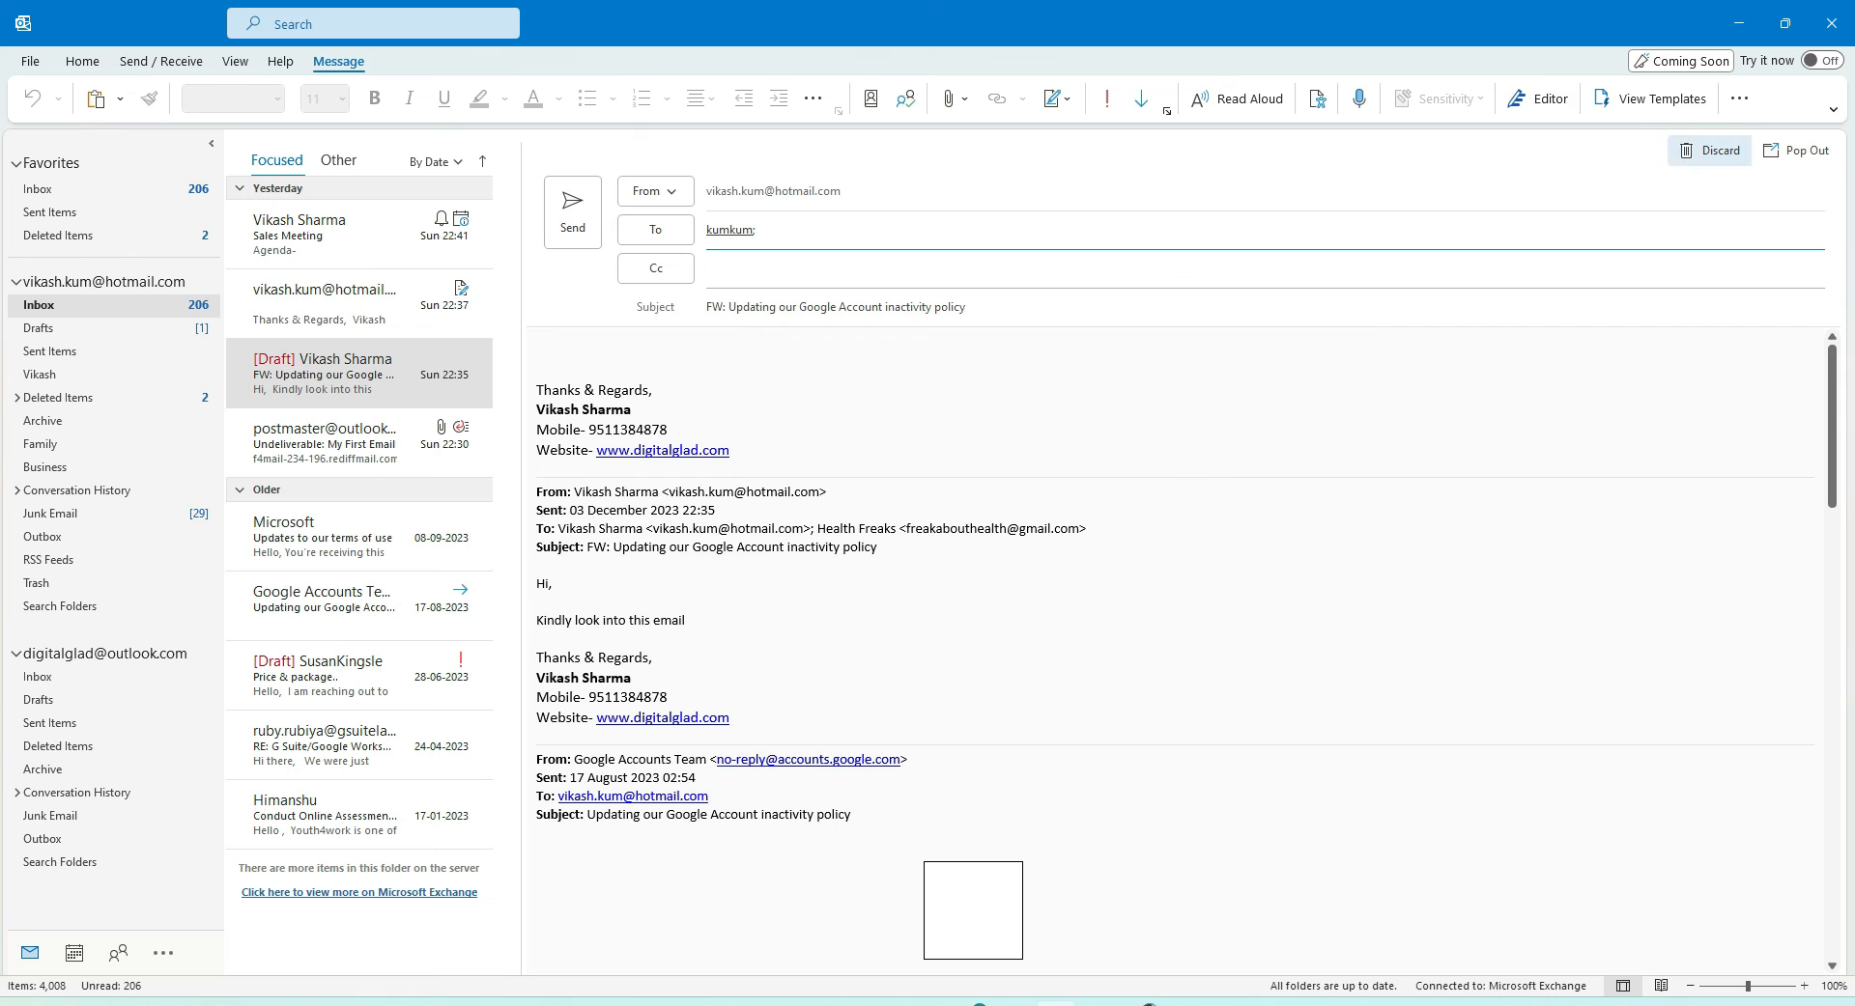
left_click(1709, 151)
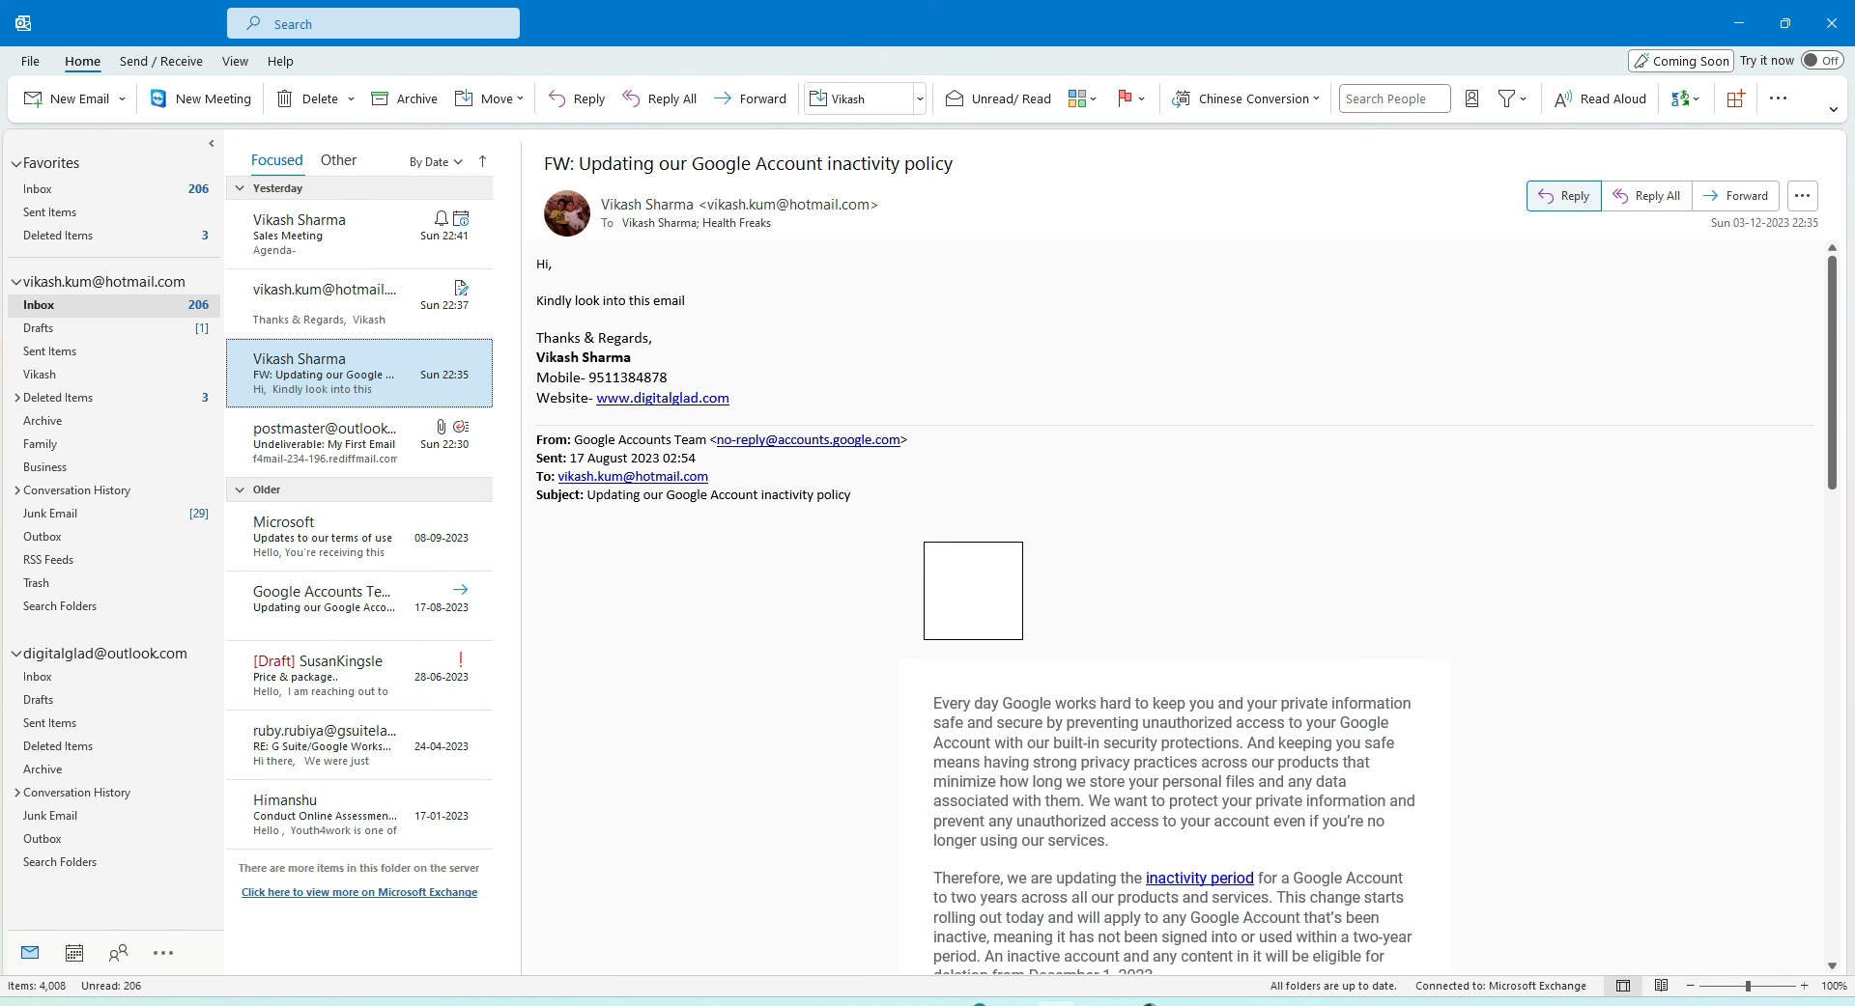